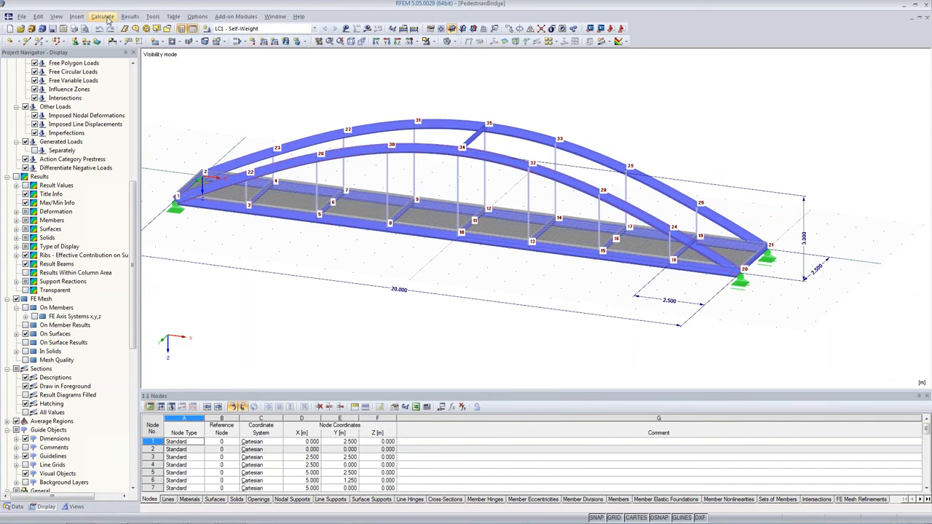
Set the arch rise parameter stich to 4 m in the model parameters.
left_click(38, 16)
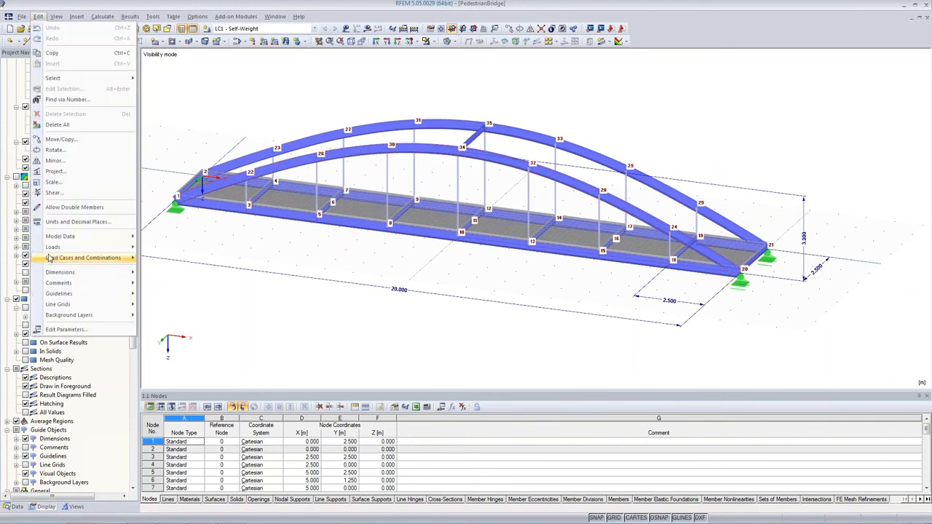
left_click(66, 330)
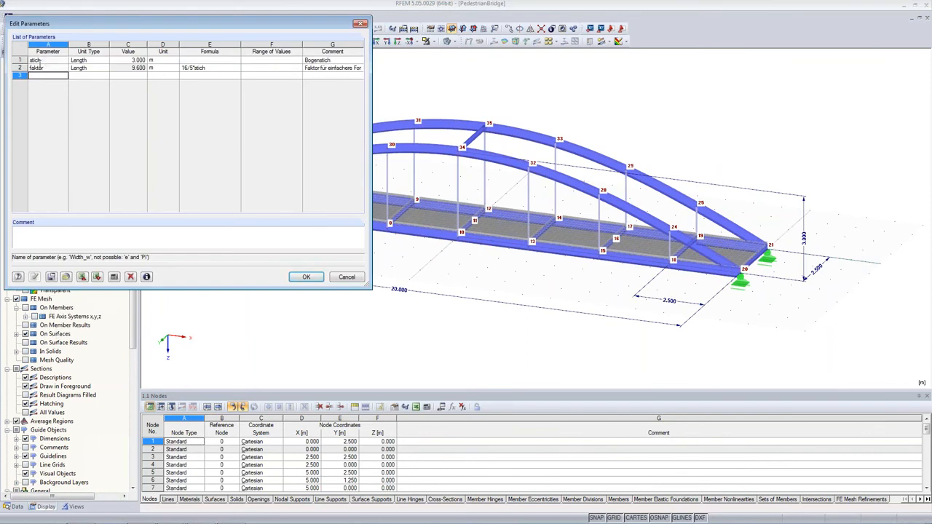
left_click(42, 62)
left_click(45, 61)
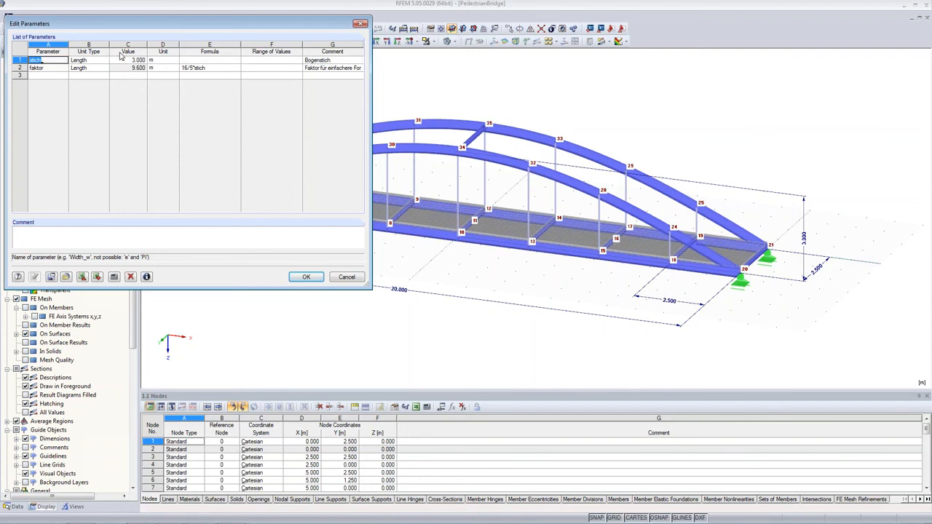
left_click(129, 60)
type("4")
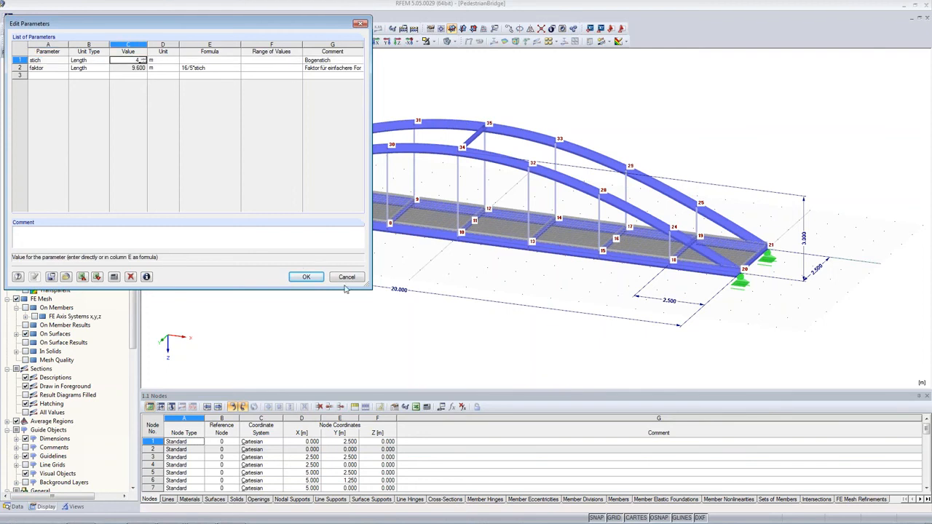
left_click(298, 279)
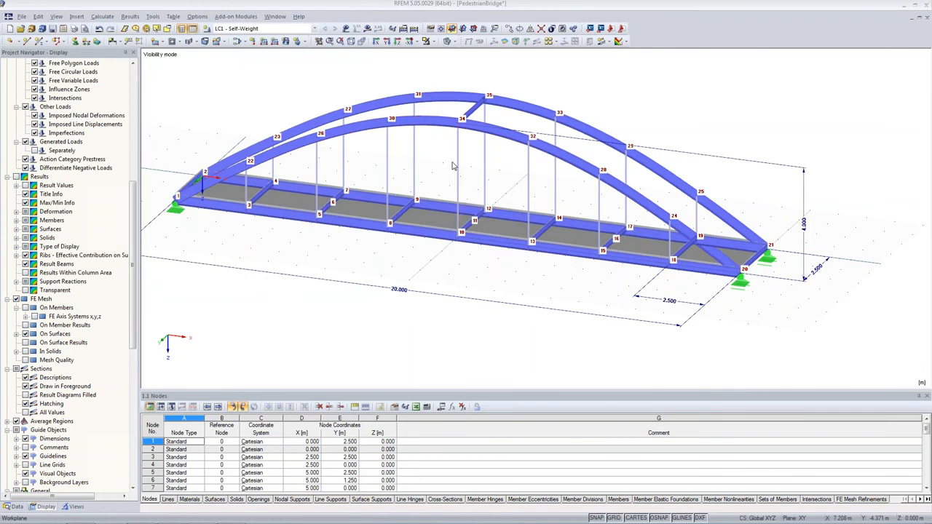
Set the arch rise parameter stich back to 3 m in the model parameters.
left_click(41, 19)
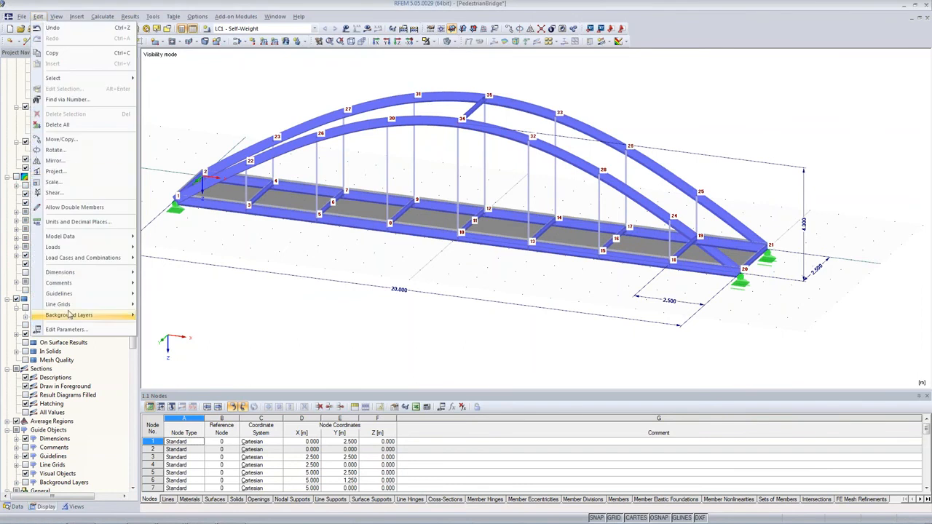
left_click(78, 332)
left_click(126, 60)
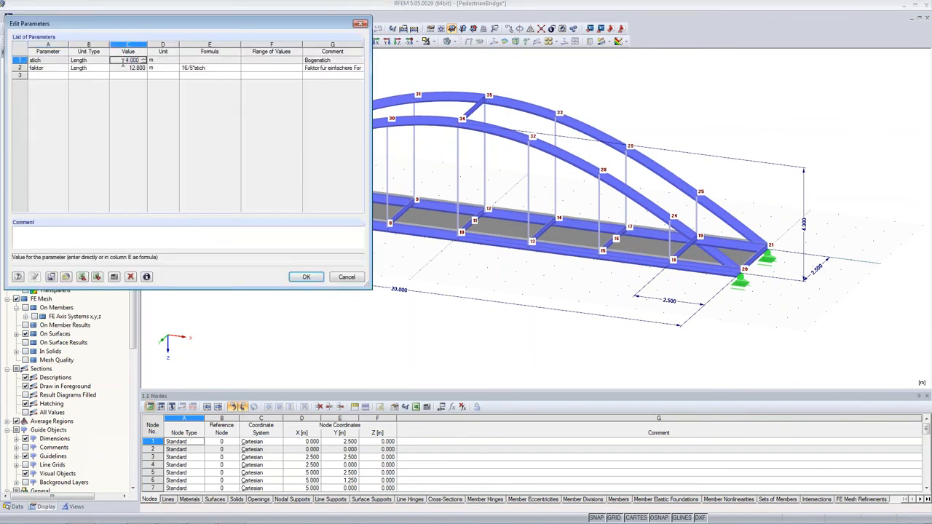
left_click(124, 61)
type("3")
key("Return")
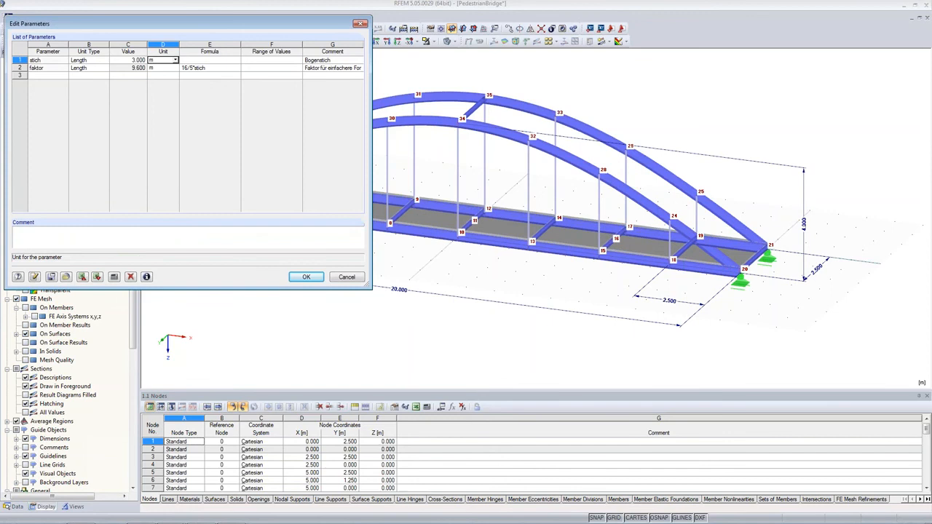
left_click(307, 278)
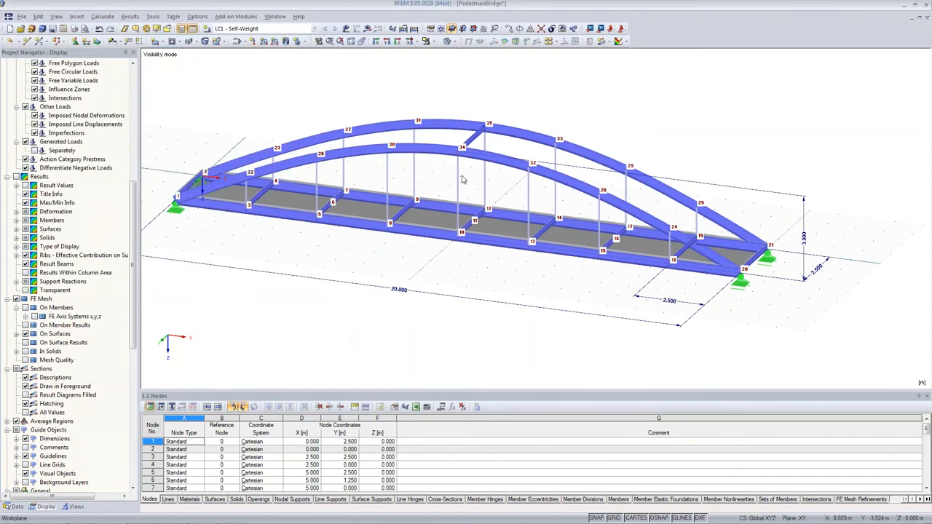
Open the RF-DYNAM Pro dynamic analysis add-on module.
scroll(463, 179, "up", 1)
middle_click_drag(451, 231, 477, 252)
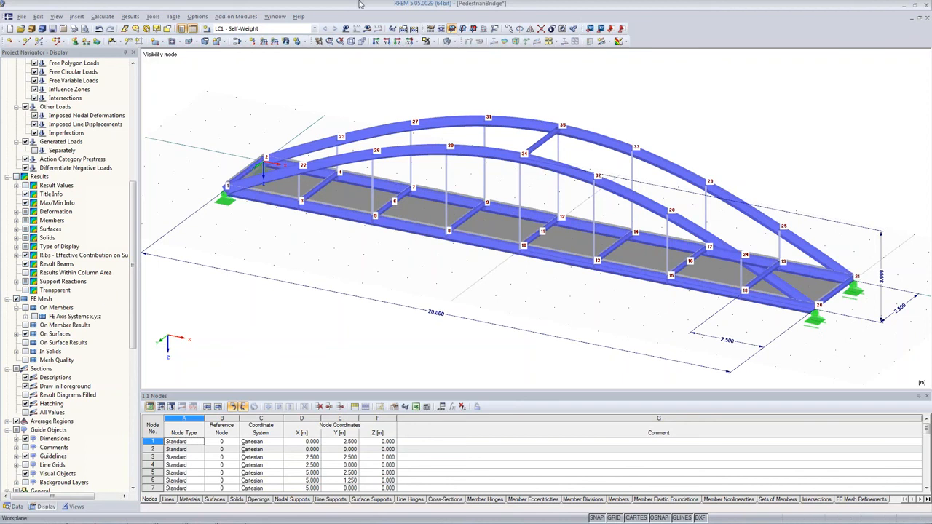
scroll(25, 431, "down", 9)
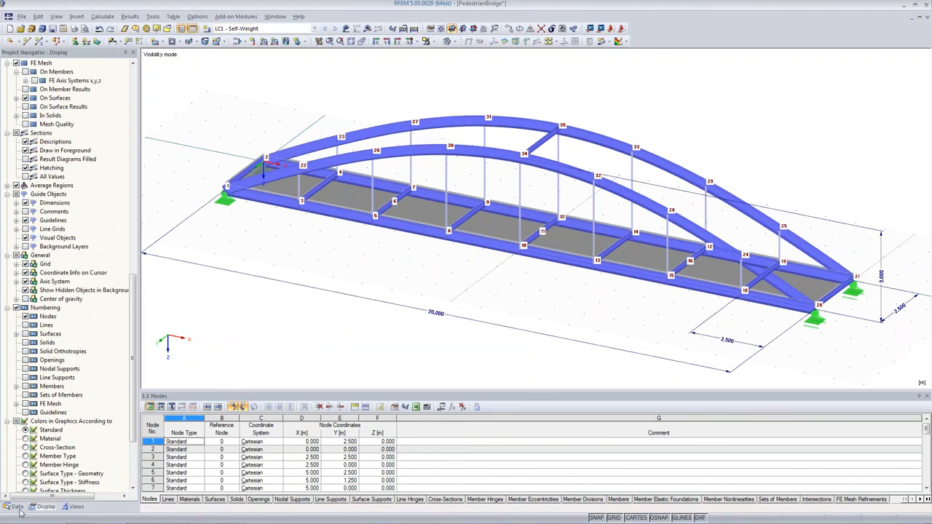
left_click(14, 507)
scroll(40, 414, "up", 11)
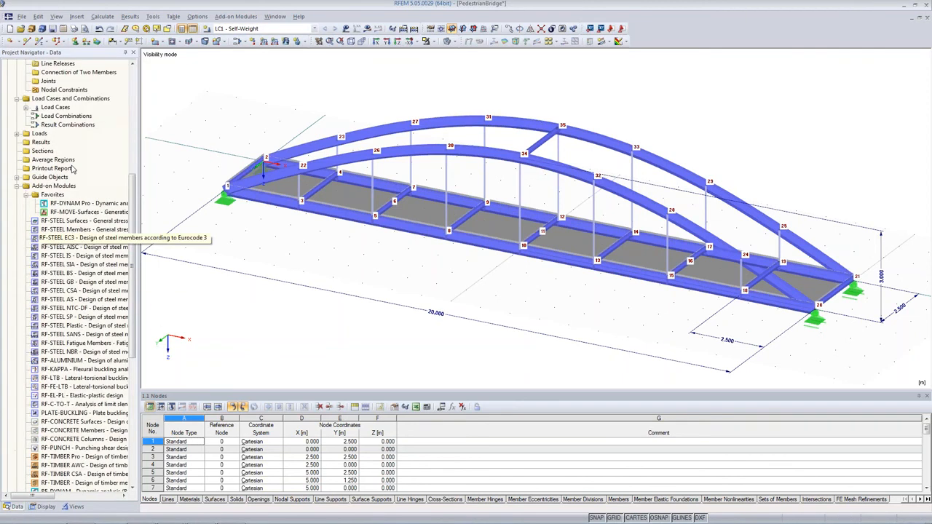
left_click(89, 204)
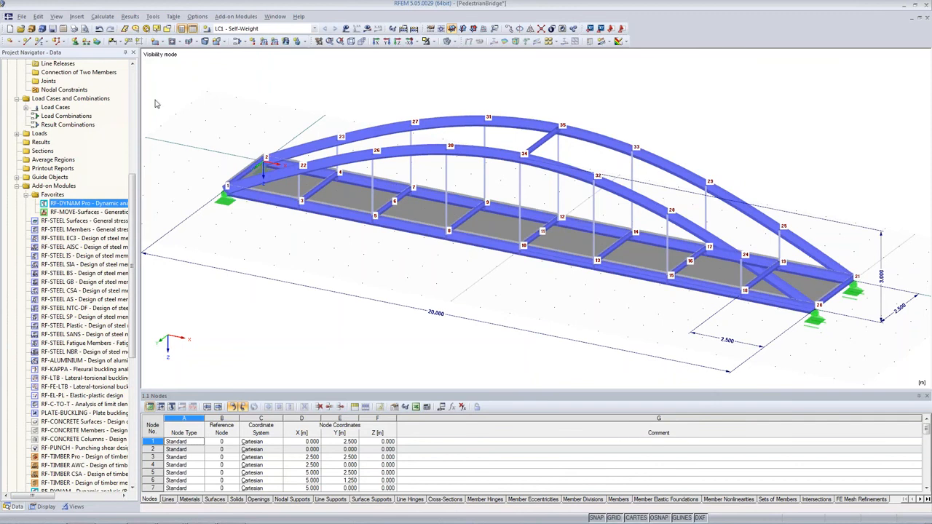
left_click(238, 16)
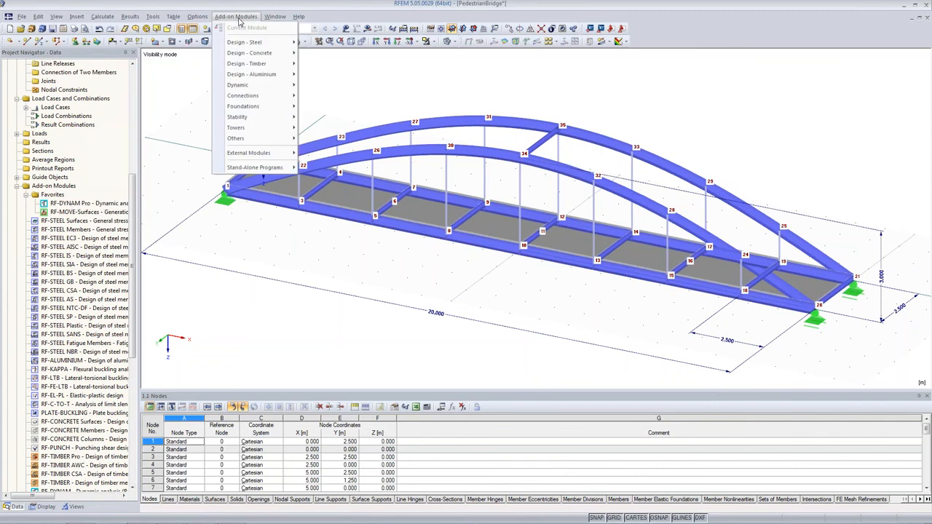
mouse_move(260, 86)
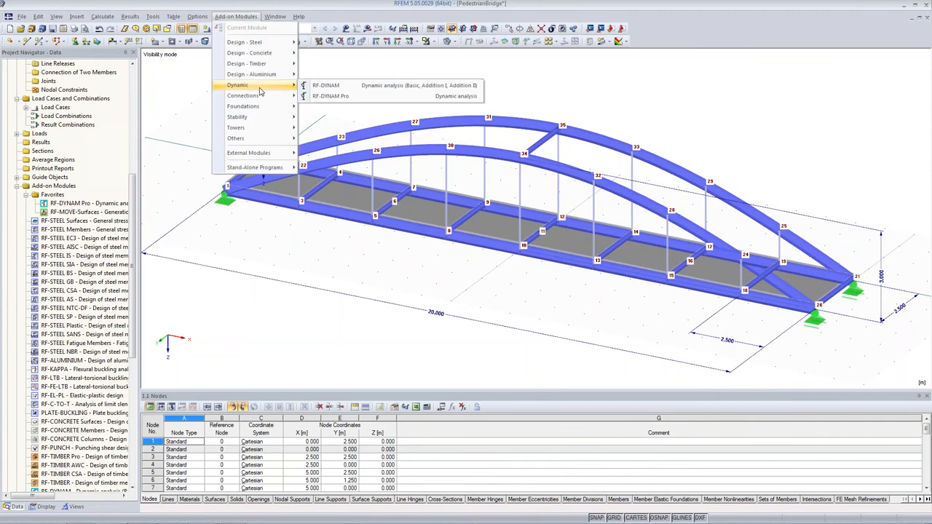
left_click(349, 99)
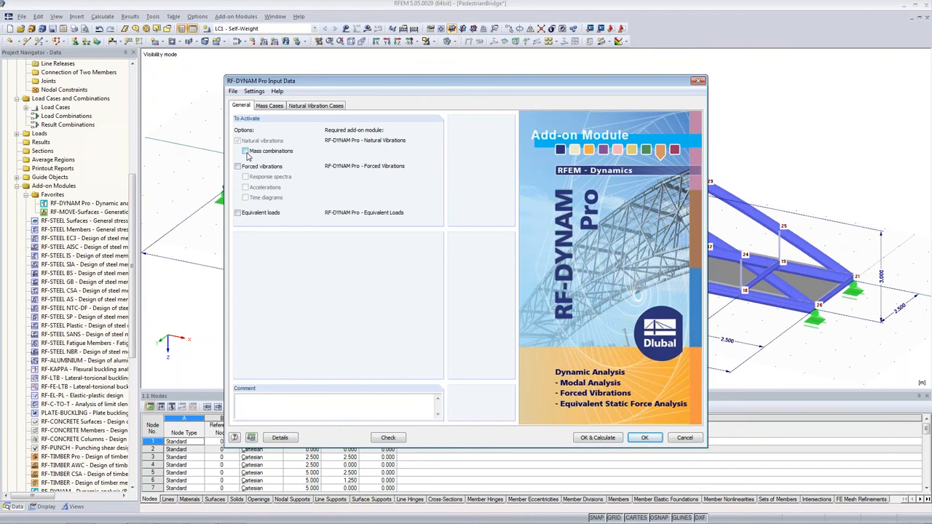
Define mass case MC1 from the force components of load case LC1 - Self-Weight instead of structure self-weight.
left_click(271, 106)
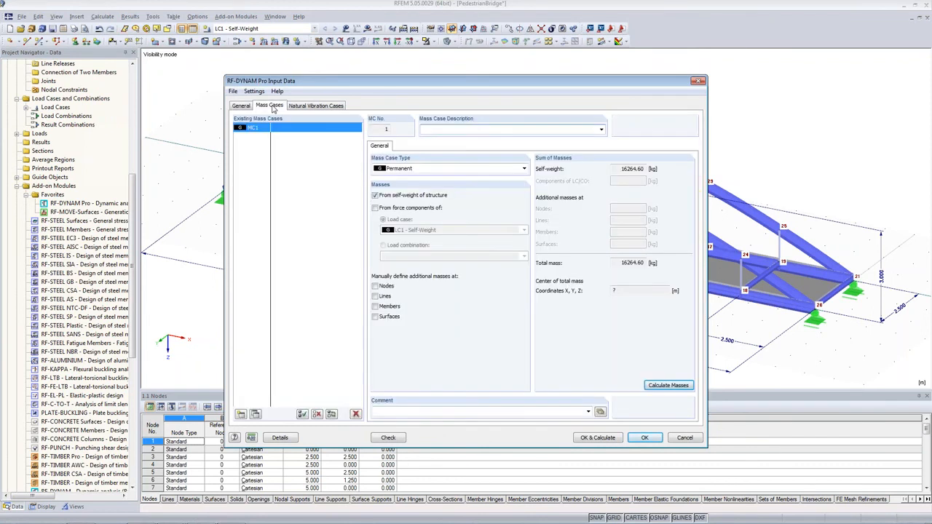
left_click(375, 209)
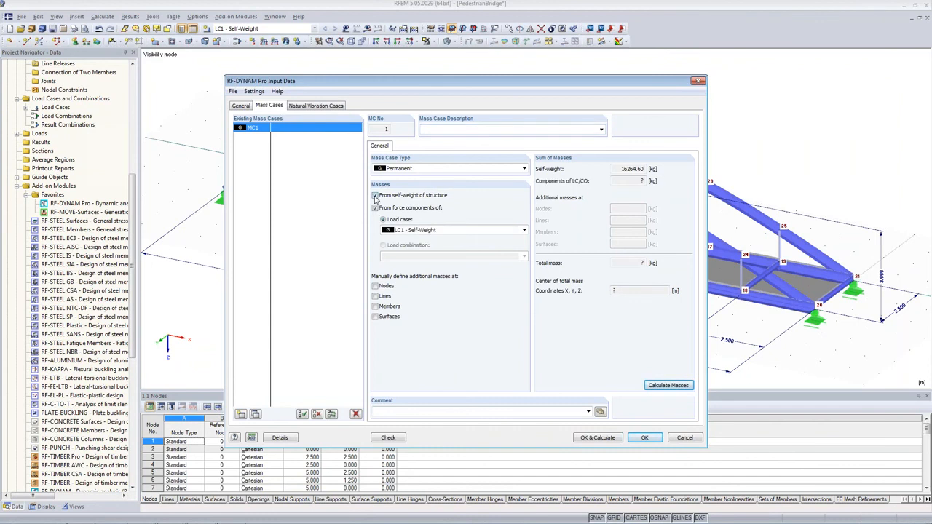
left_click(375, 196)
left_click(408, 231)
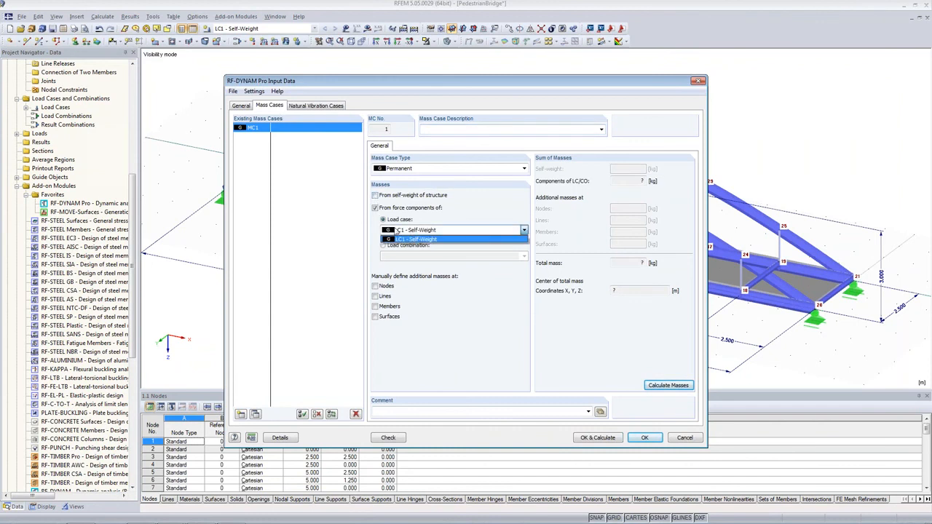
left_click(408, 239)
Calculate the masses of mass case MC1.
left_click_drag(444, 82, 247, 70)
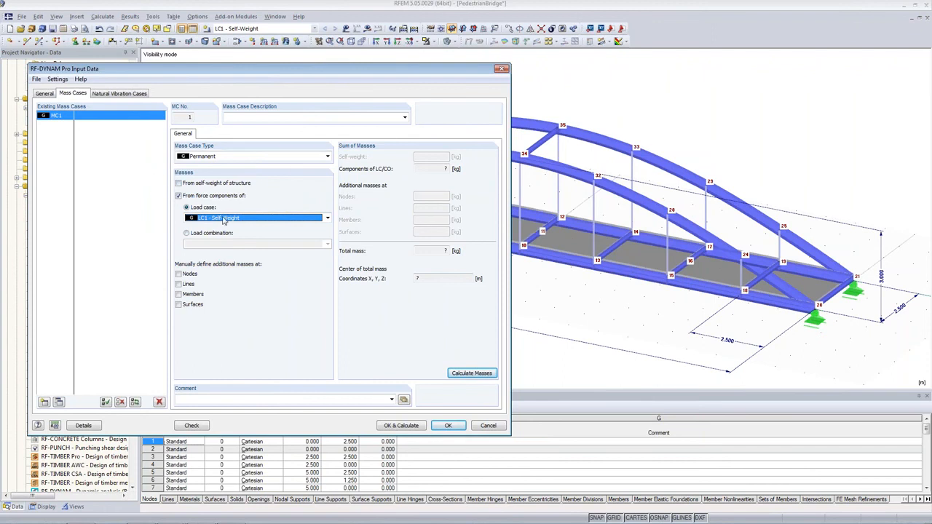
left_click(473, 373)
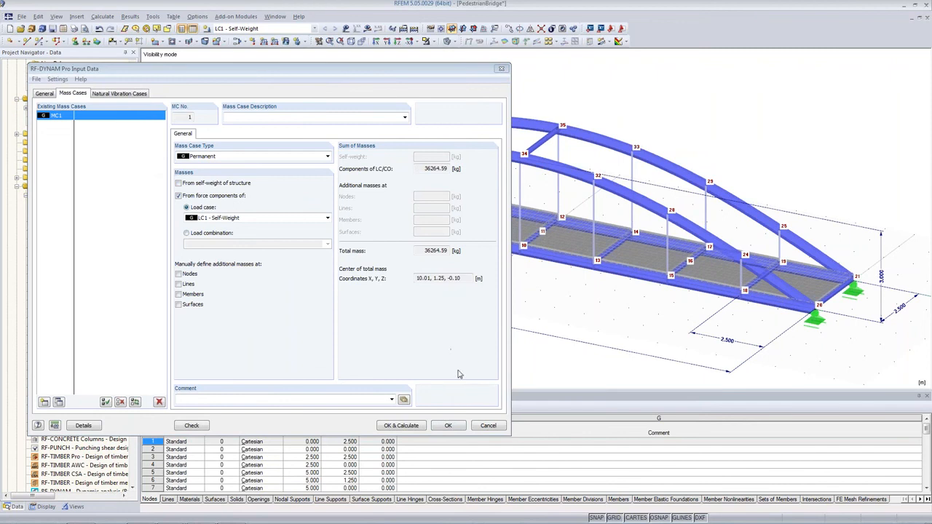
left_click(445, 168)
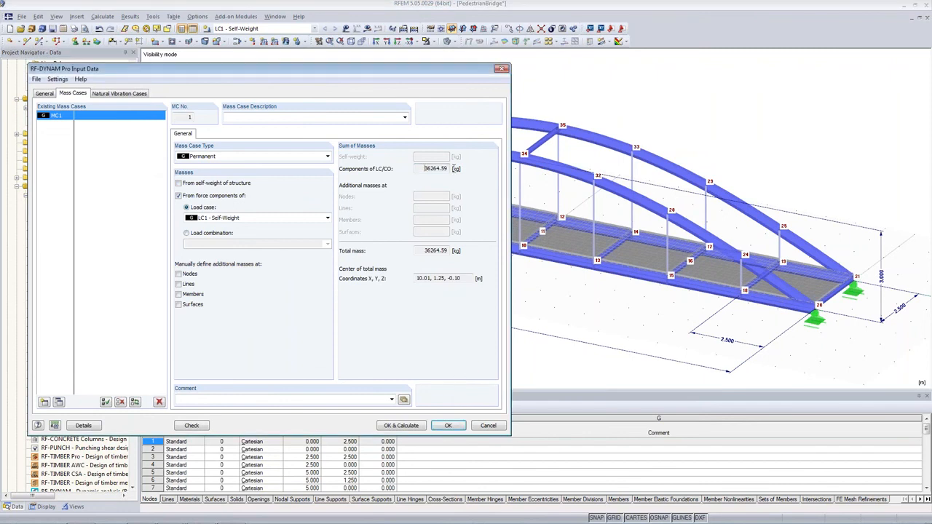
left_click_drag(425, 169, 448, 169)
left_click(179, 305)
left_click(216, 134)
left_click(222, 169)
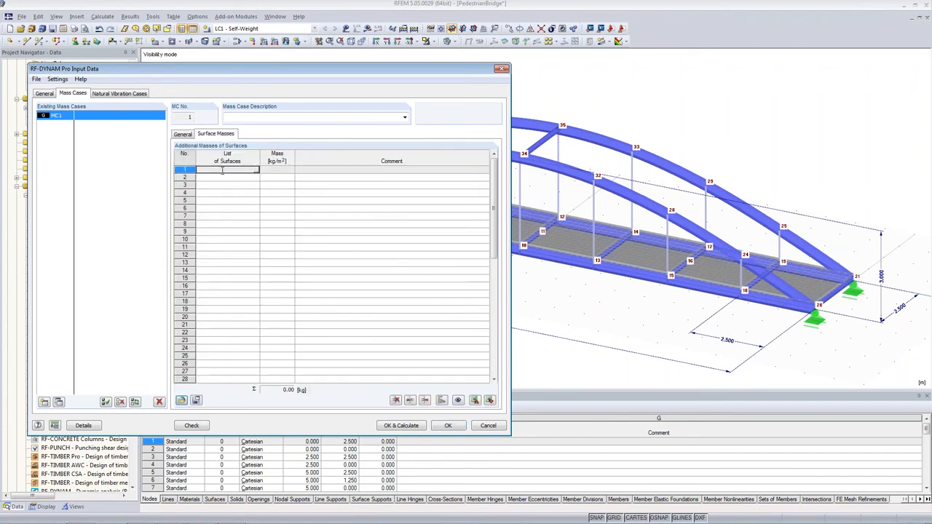
key("Tab")
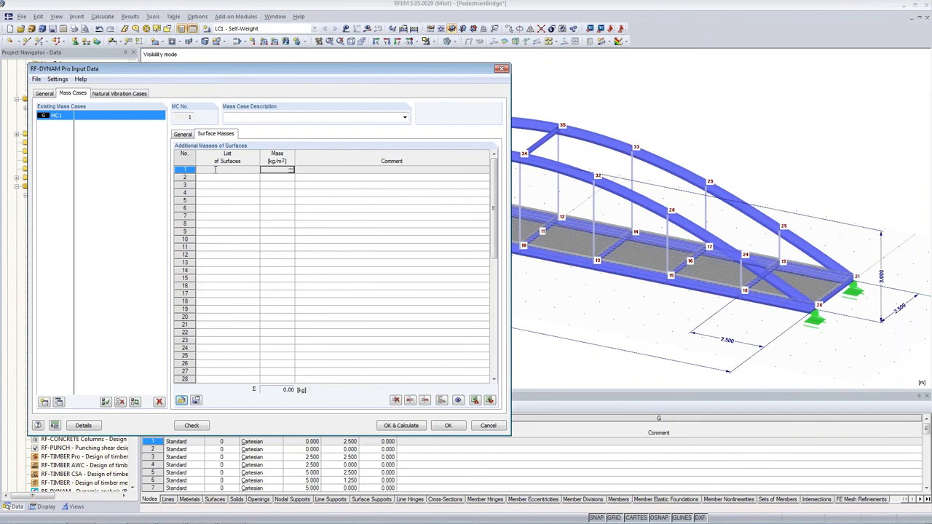
left_click(183, 134)
left_click(178, 305)
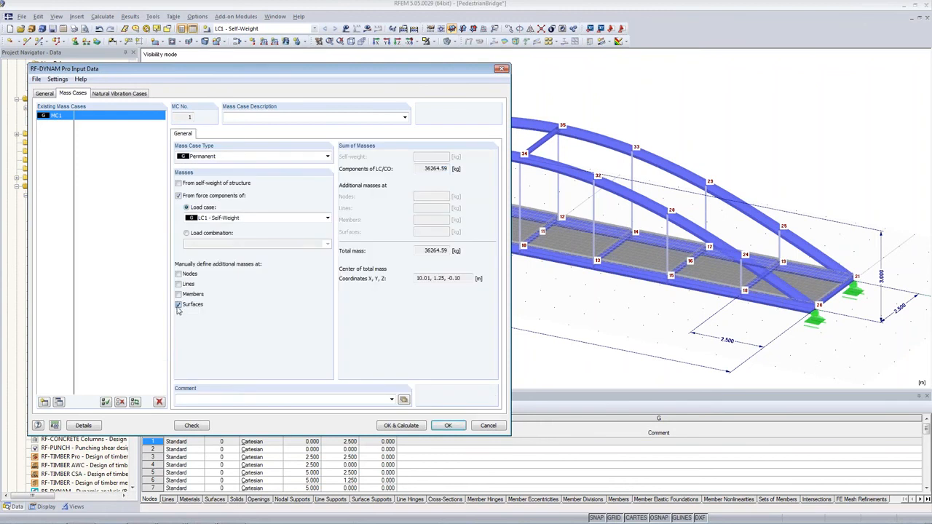
Set natural vibration case NVC1 to calculate the 10 lowest eigenvalues.
left_click(120, 93)
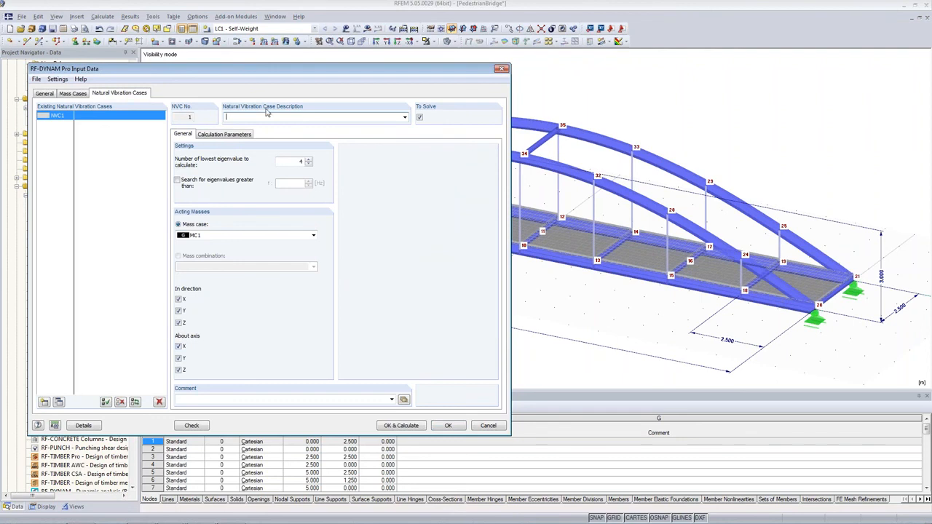
left_click(299, 161)
left_click_drag(299, 161, 335, 167)
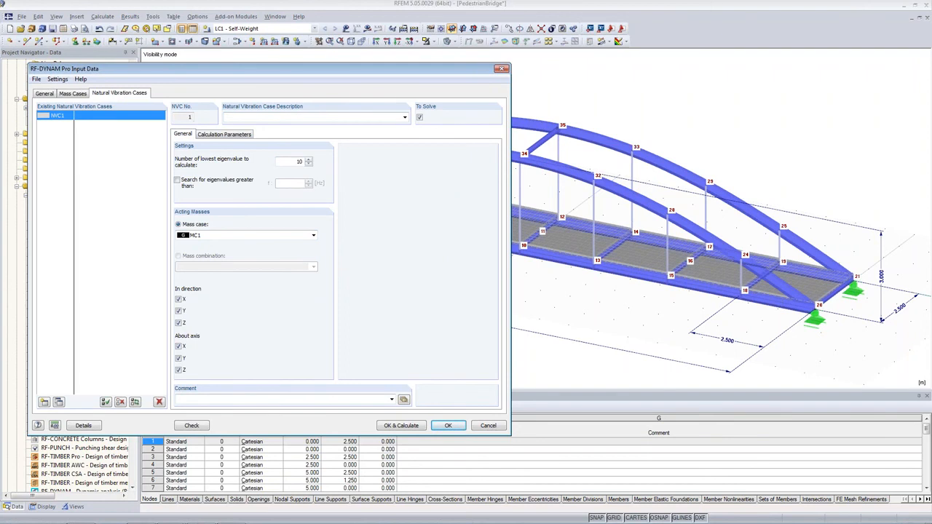
Review the calculation parameters of NVC1 and run the natural vibration analysis.
left_click(204, 134)
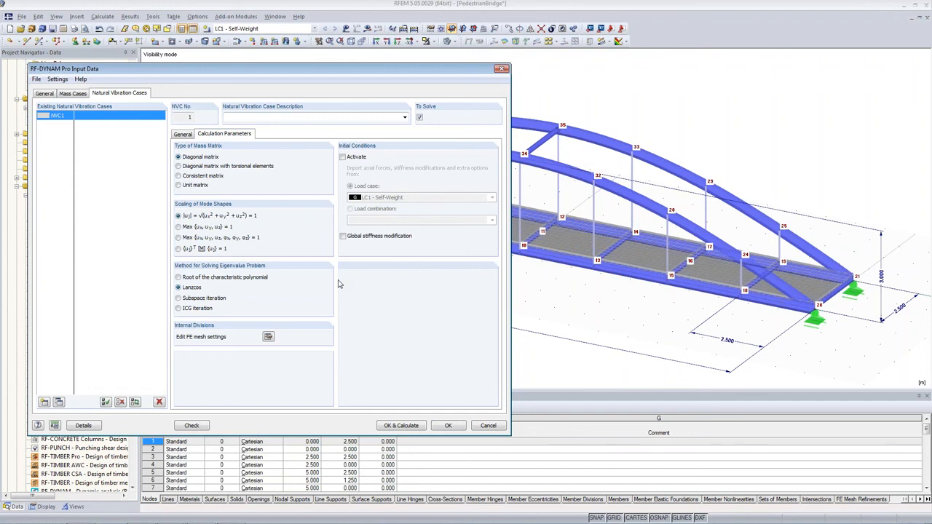
left_click_drag(376, 72, 479, 83)
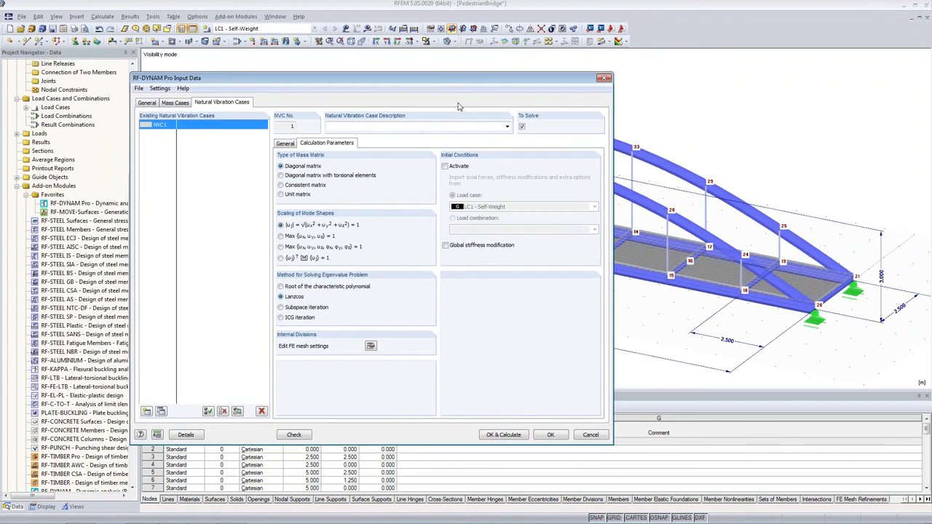
left_click(283, 144)
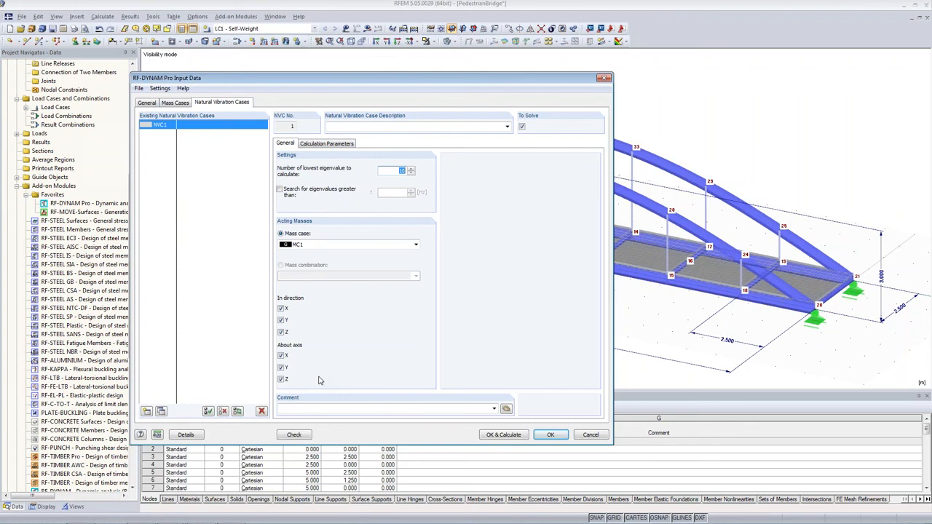
left_click(495, 435)
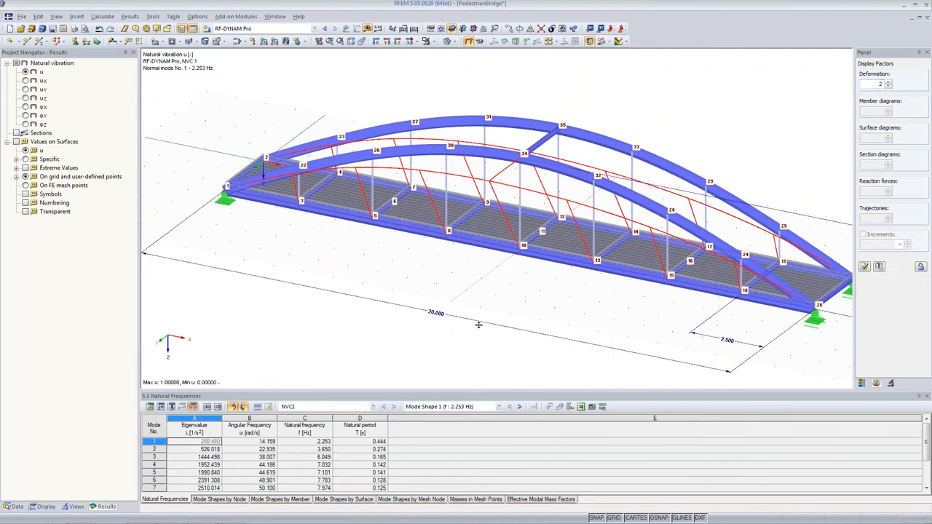
Open the natural vibration case and mode shape selection lists for the natural frequencies table to check the available cases and modes.
left_click_drag(479, 325, 479, 326)
middle_click_drag(487, 256, 419, 232)
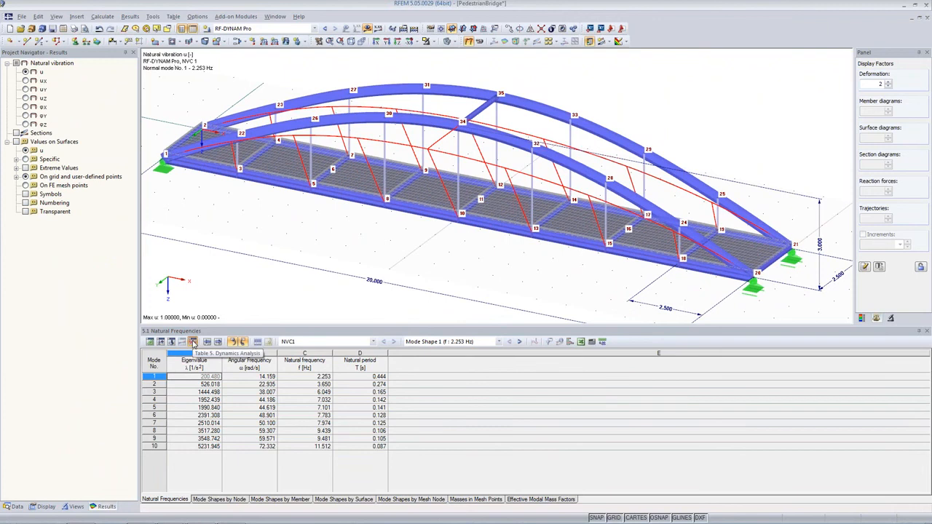
left_click(290, 342)
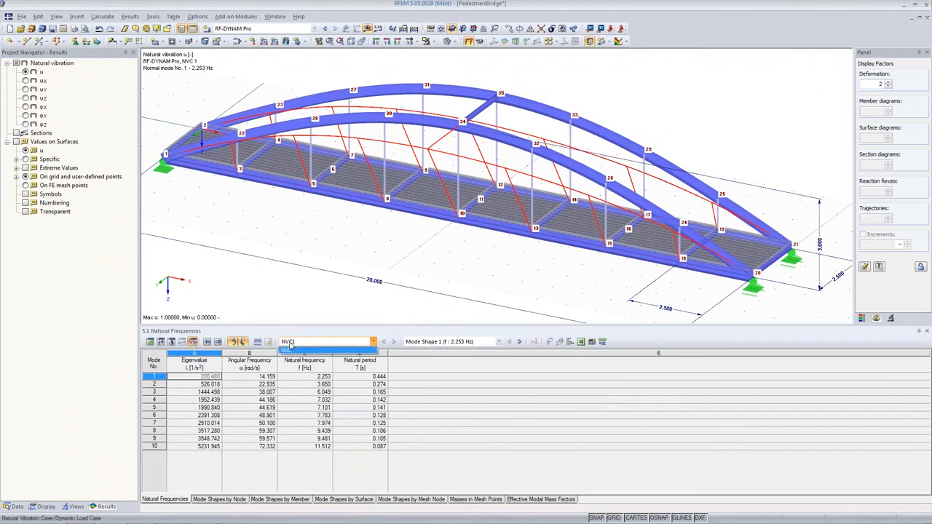
left_click(339, 342)
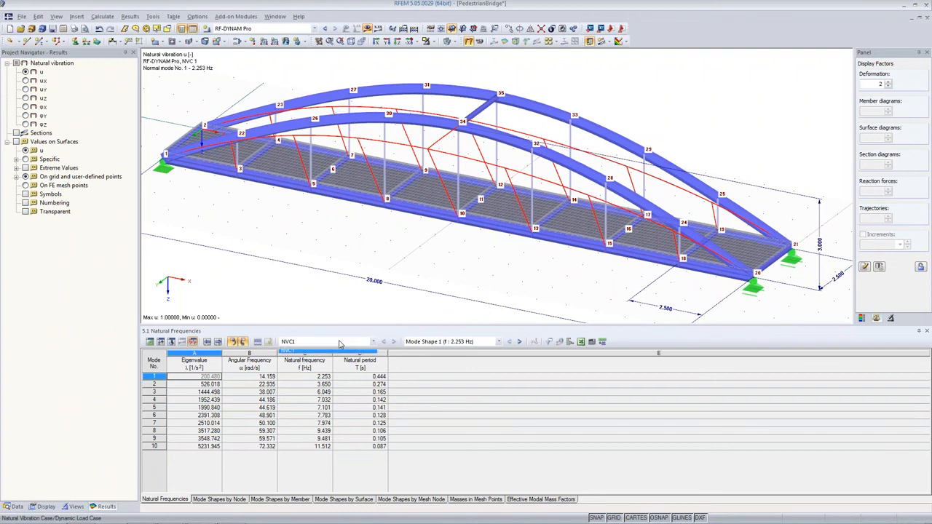
left_click(471, 343)
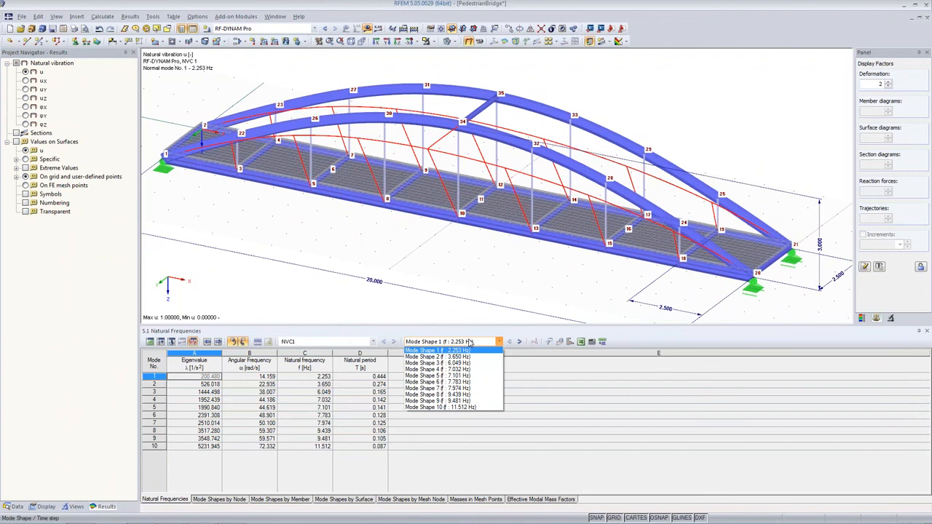
left_click(471, 343)
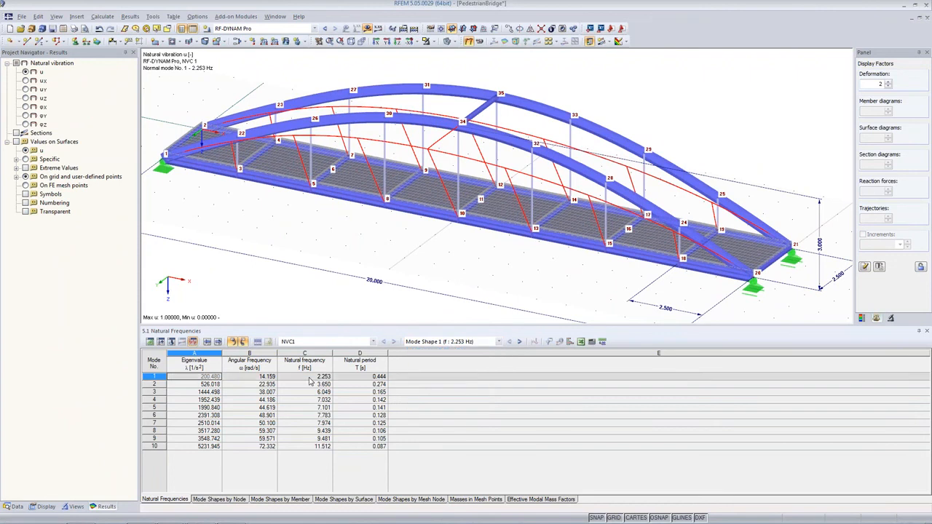
Step through mode shapes 1 to 5 in the natural frequencies table to display each one on the bridge model.
left_click(311, 378)
left_click(310, 385)
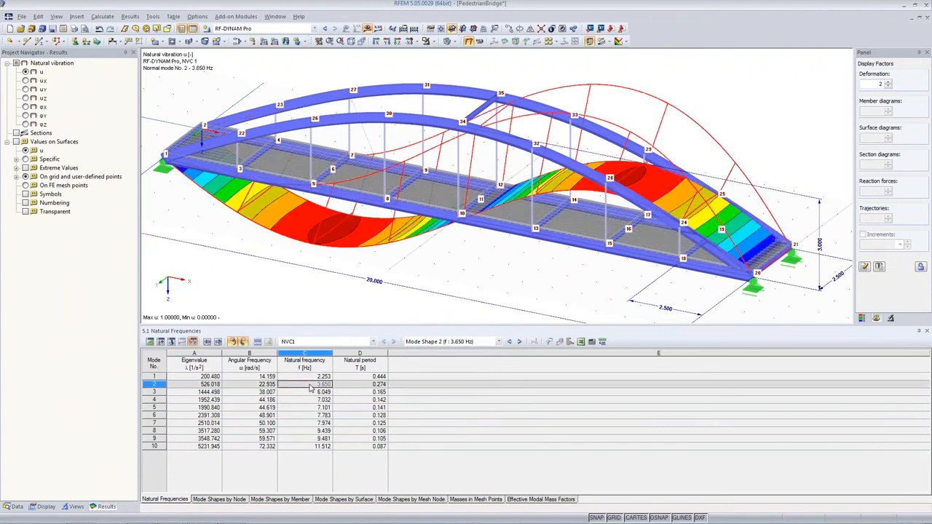
left_click(310, 392)
left_click(311, 400)
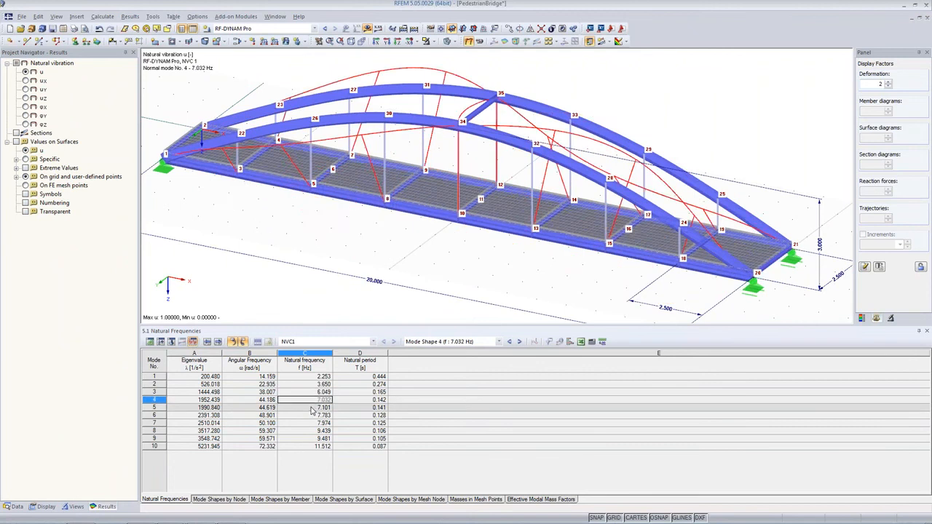
left_click(311, 408)
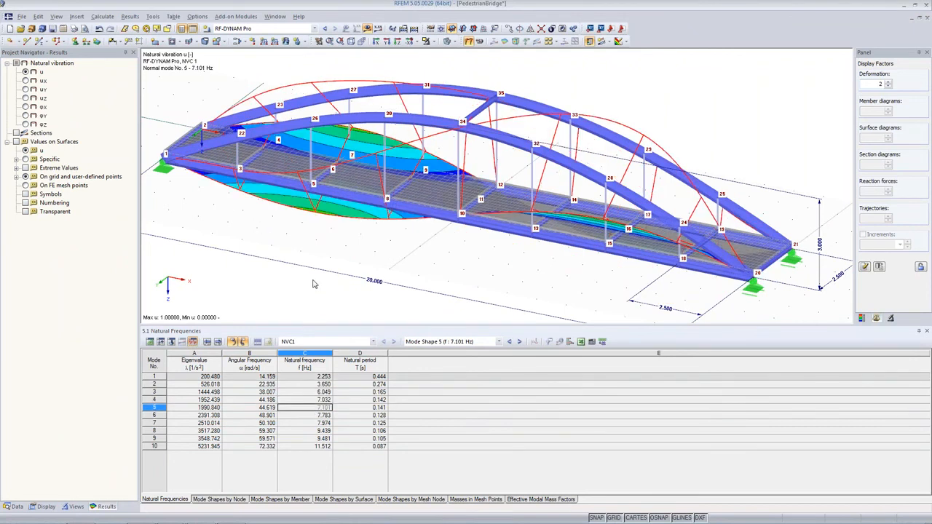
Return to mode shapes 1 and 2 and rotate the model to examine the second mode shape.
left_click(288, 378)
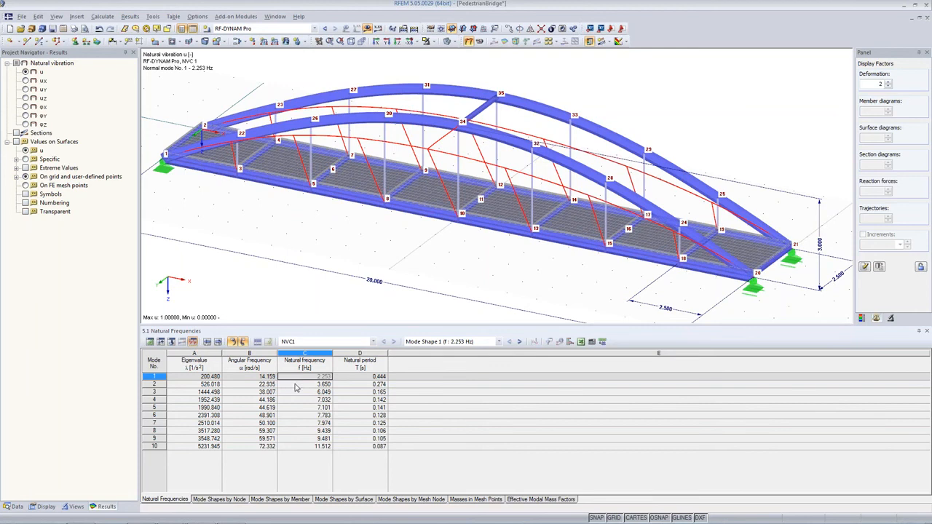
left_click(296, 387)
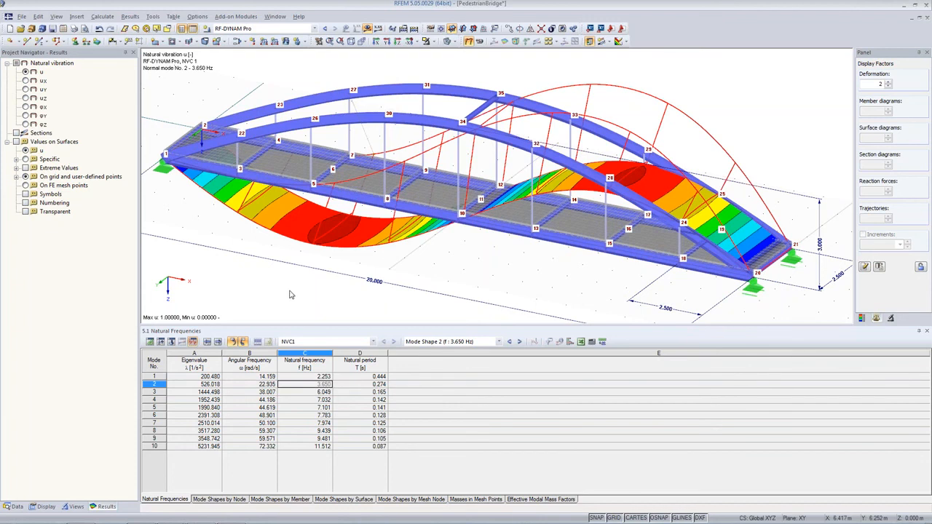
middle_click_drag(291, 295, 299, 252, "ctrl")
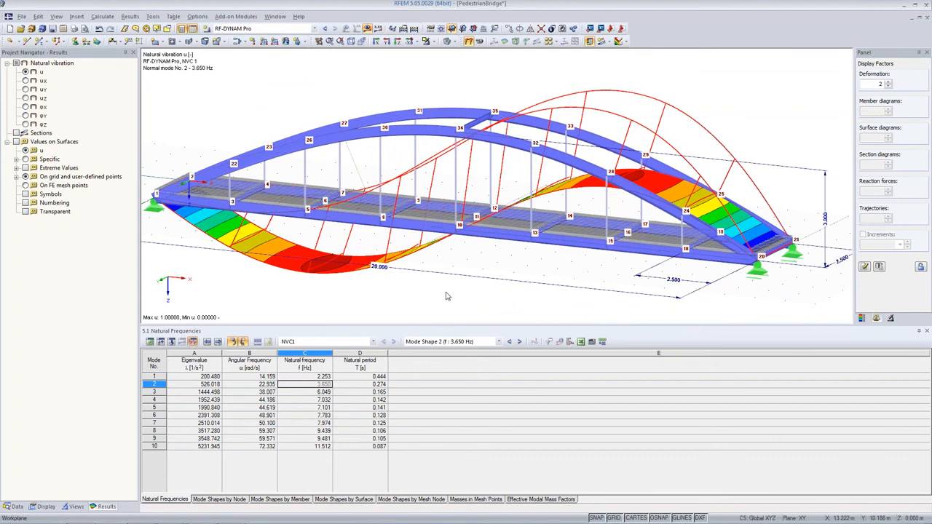
middle_click_drag(447, 292, 499, 268, "ctrl")
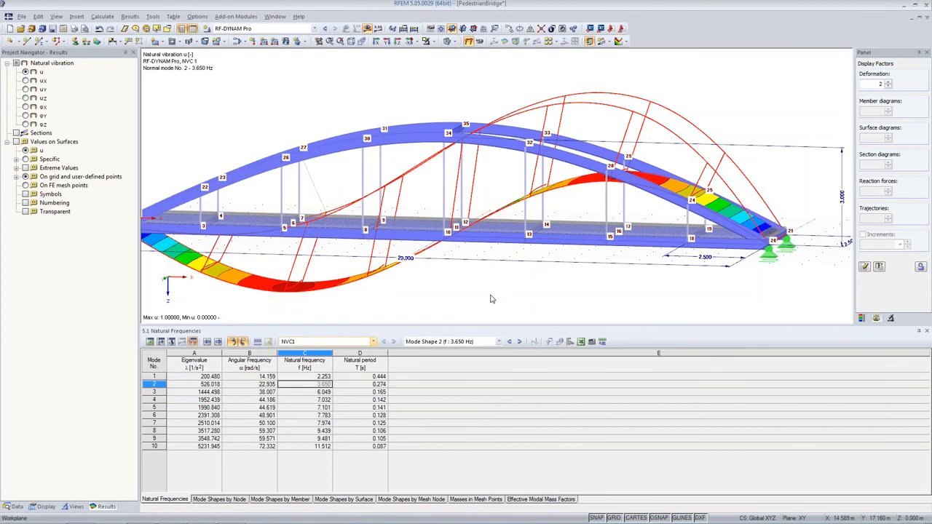
middle_click_drag(493, 280, 439, 311, "ctrl")
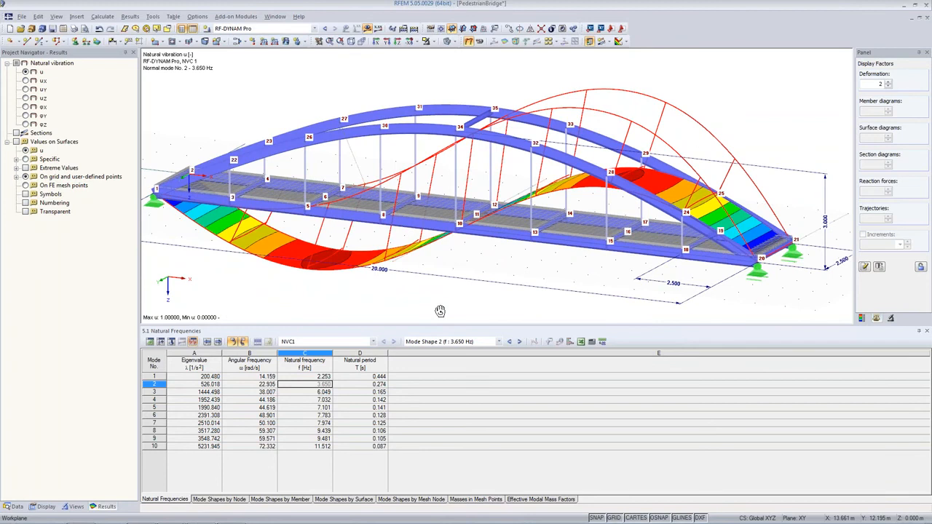
middle_click_drag(440, 311, 439, 312, "ctrl")
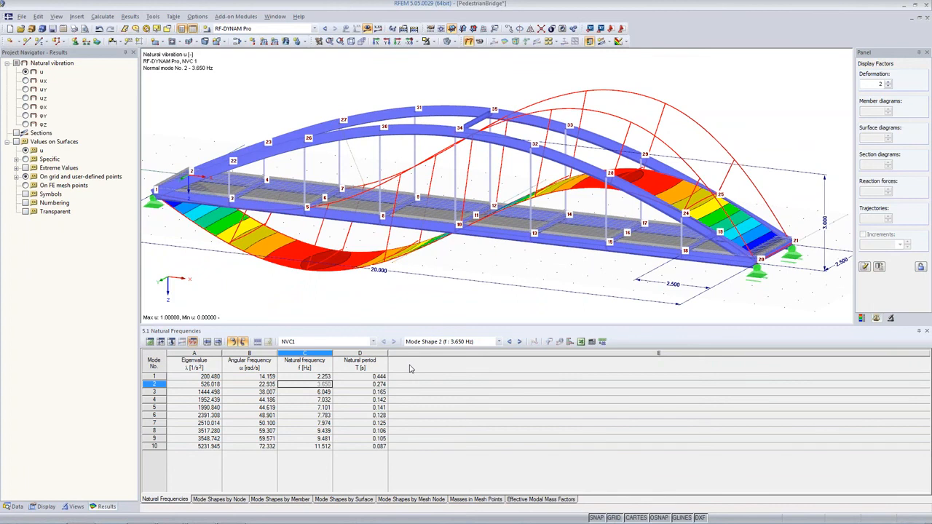
Display mode shapes 3, 4 and 5 in turn, rotating the bridge to examine each deformation.
left_click(319, 393)
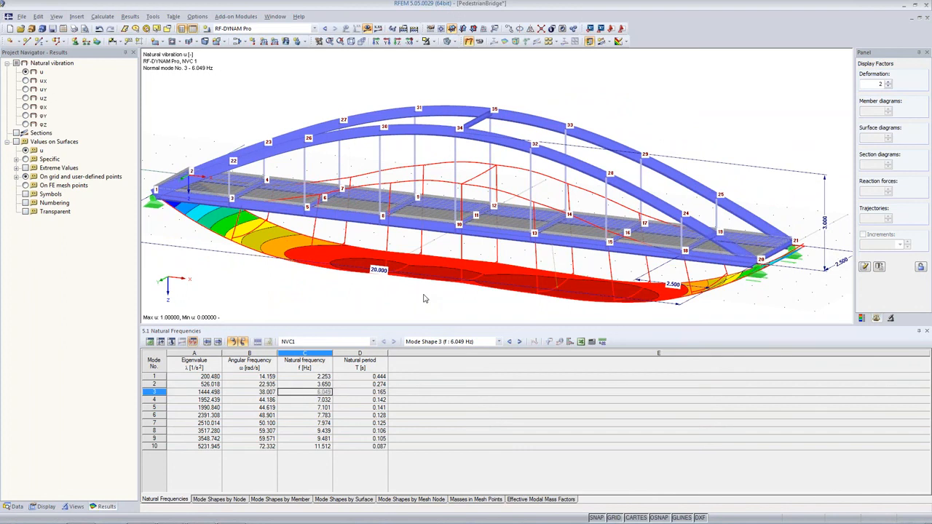
middle_click_drag(425, 298, 409, 317, "ctrl")
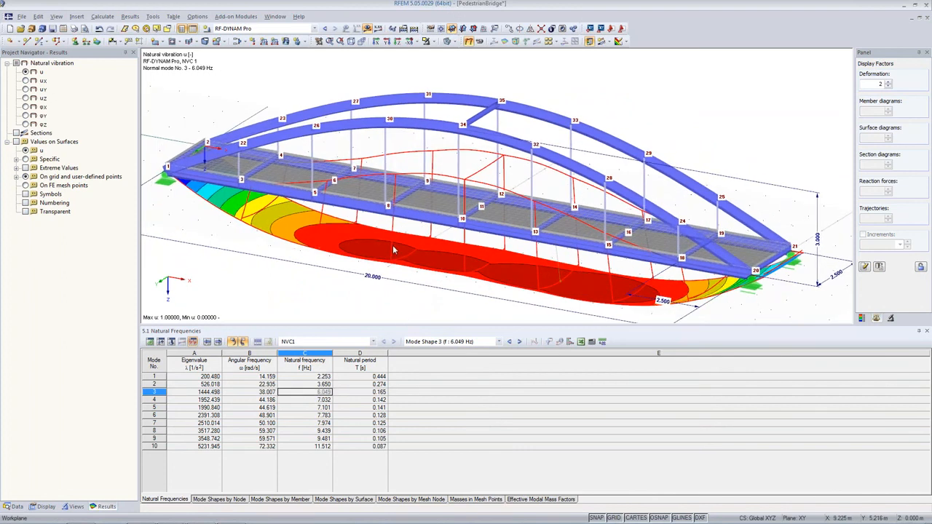
left_click(316, 400)
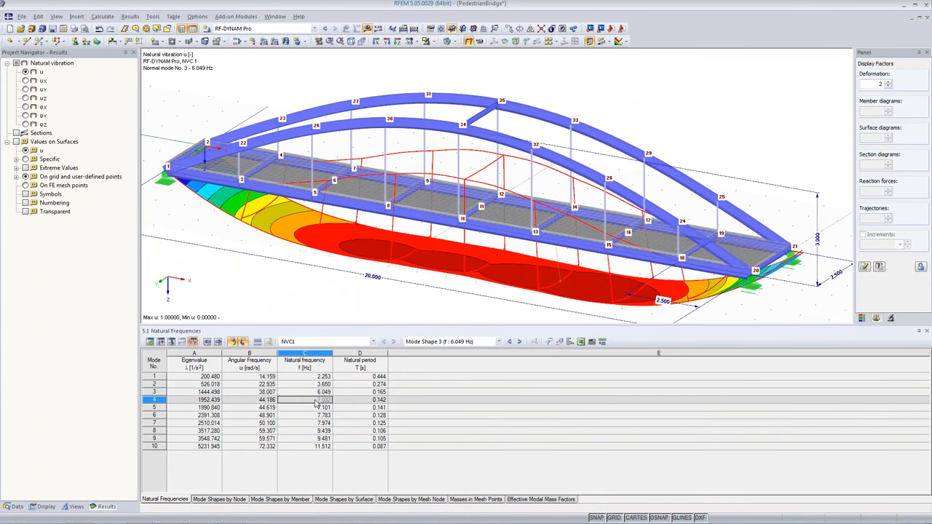
middle_click_drag(445, 250, 445, 278, "ctrl")
left_click(326, 409)
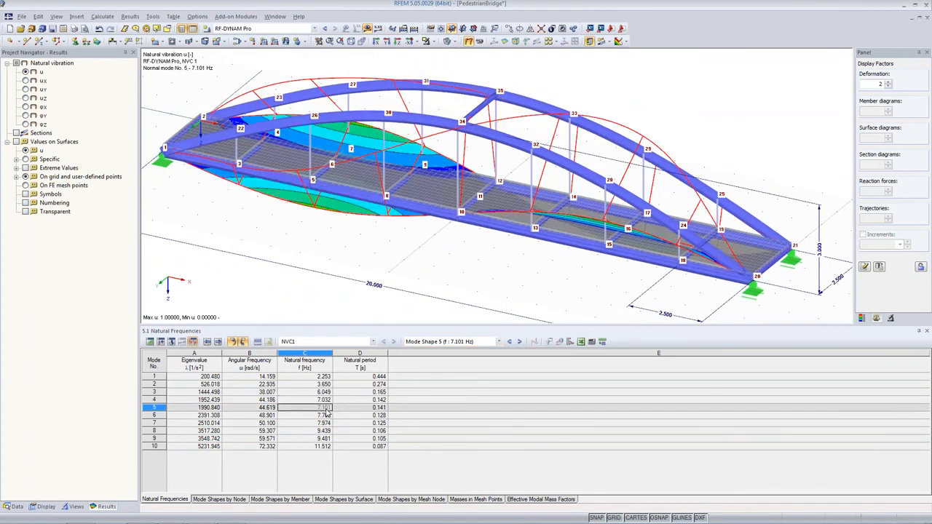
middle_click_drag(502, 287, 368, 230, "ctrl")
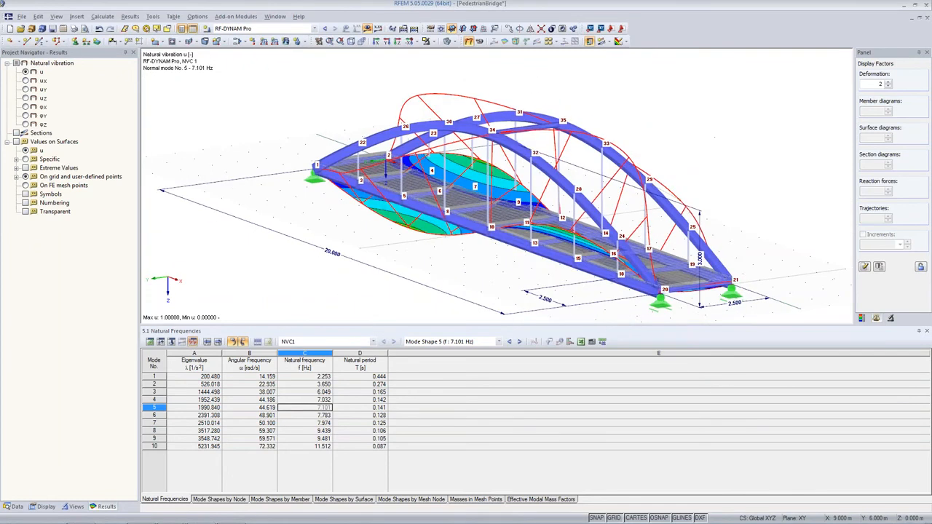
Display mode shapes 6, 7 and 8 in turn, rotating the bridge to examine each deformation.
left_click(309, 415)
middle_click_drag(346, 272, 456, 359, "ctrl")
left_click(307, 424)
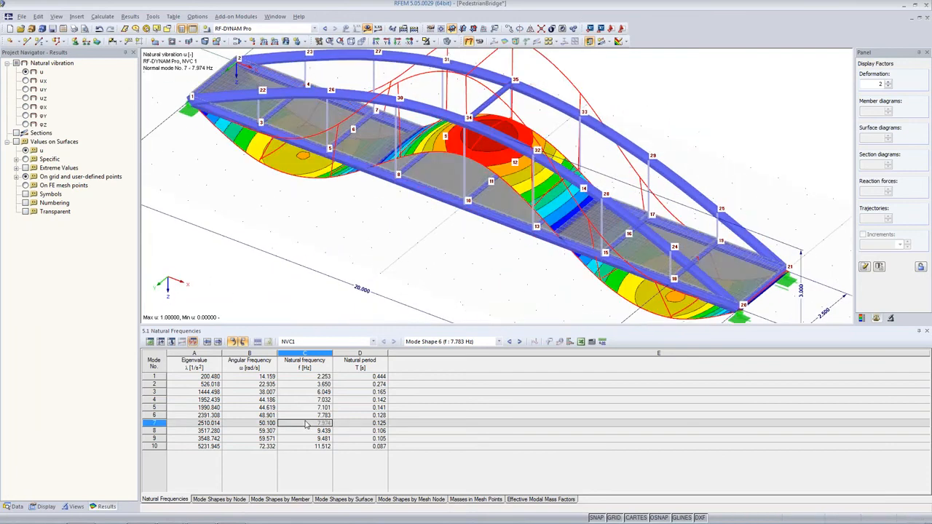
middle_click_drag(375, 277, 408, 218, "ctrl")
left_click(326, 431)
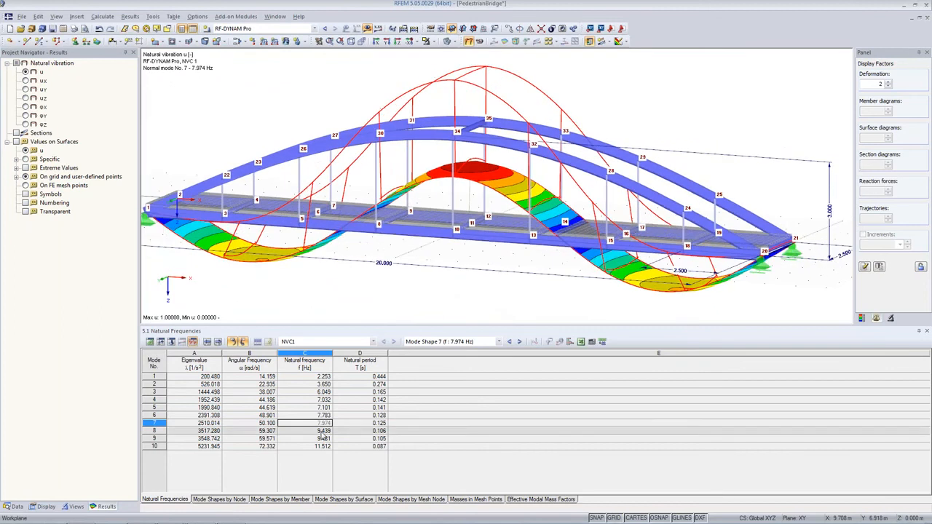
middle_click_drag(427, 303, 191, 260, "ctrl")
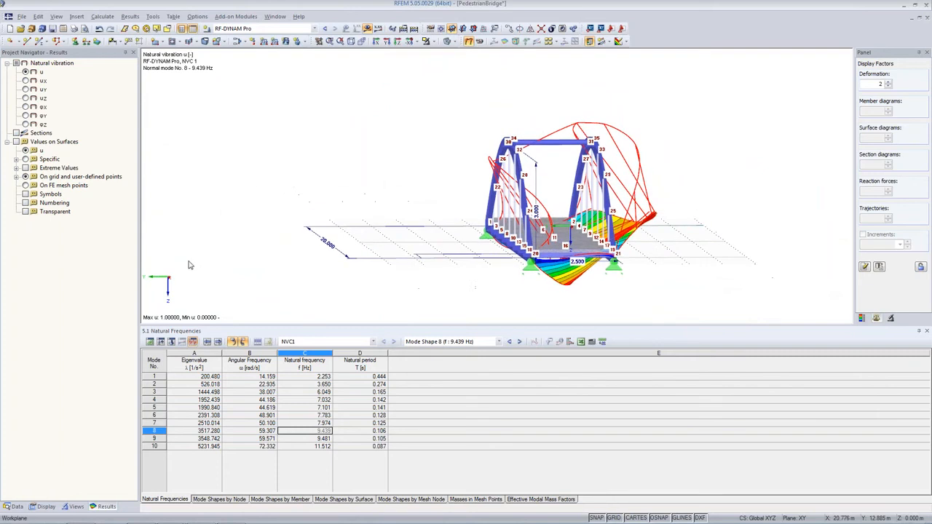
Display mode shapes 9 and 10, rotating the bridge to examine them, and return to mode shape 2.
left_click(308, 438)
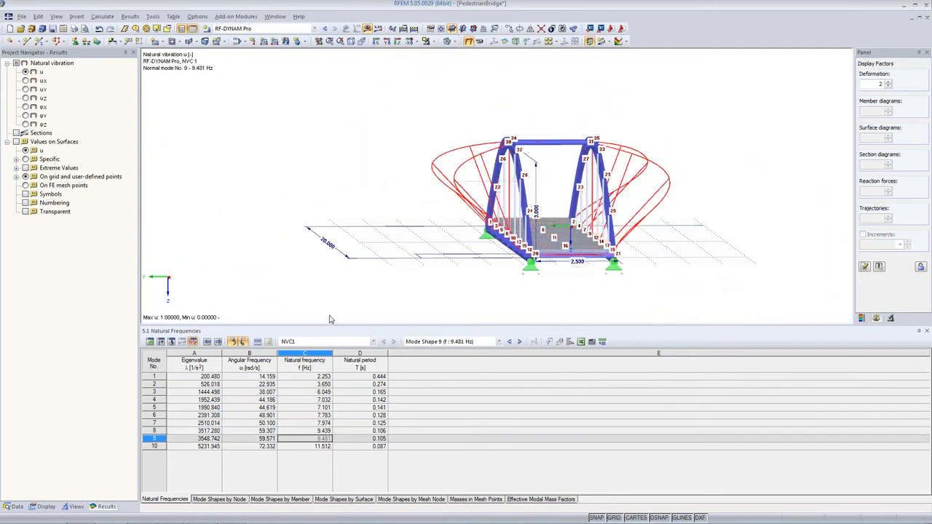
middle_click_drag(341, 251, 555, 385, "ctrl")
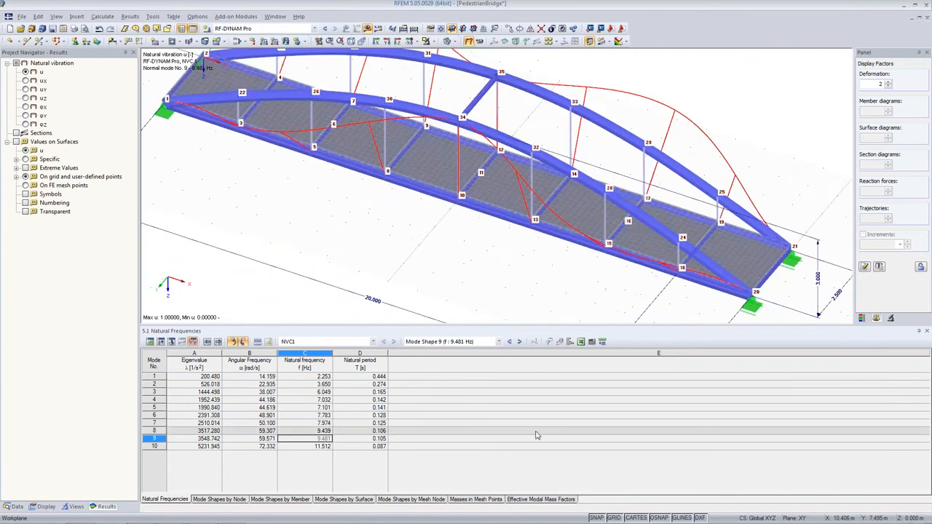
left_click(324, 445)
middle_click_drag(395, 297, 132, 159, "ctrl")
middle_click_drag(131, 160, 386, 243, "ctrl")
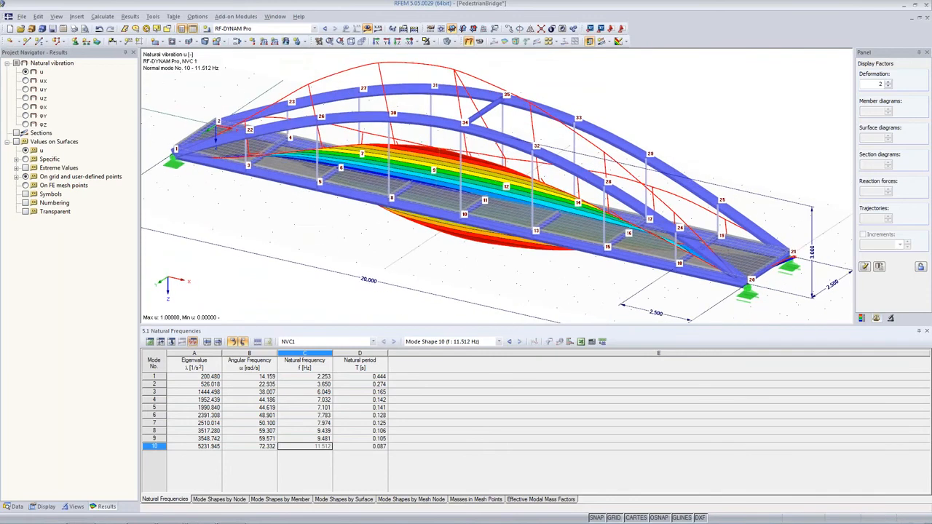
left_click(315, 384)
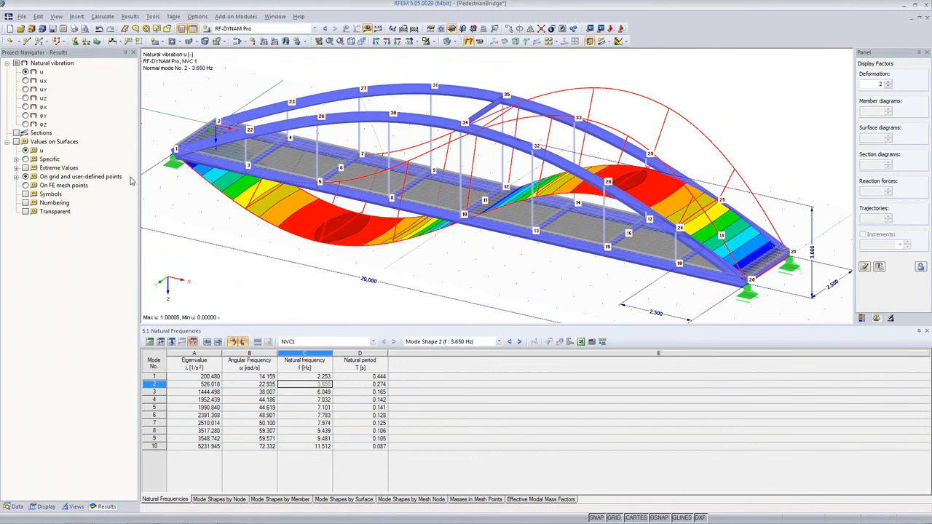
Switch to the TimeHistoryAnalysis PowerPoint slideshow and advance to the walking vertical excitation slide.
mouse_move(169, 515)
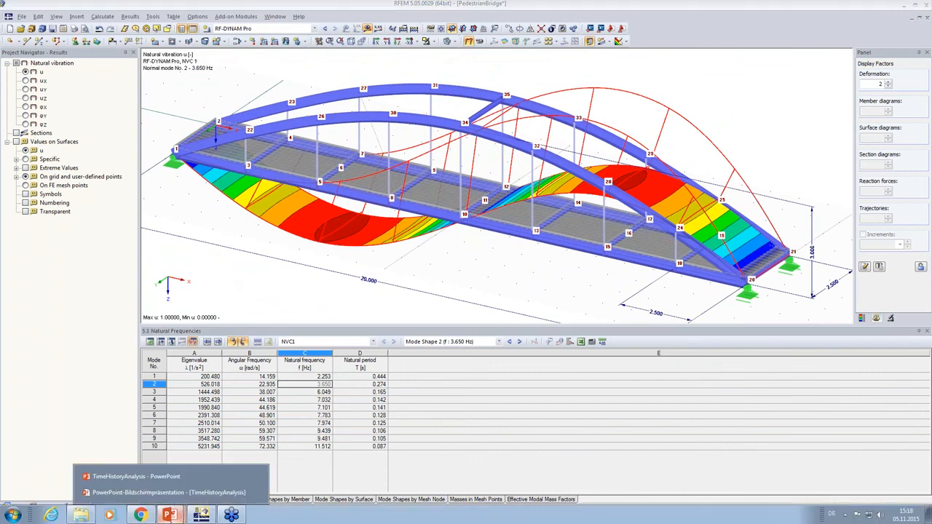
left_click(169, 493)
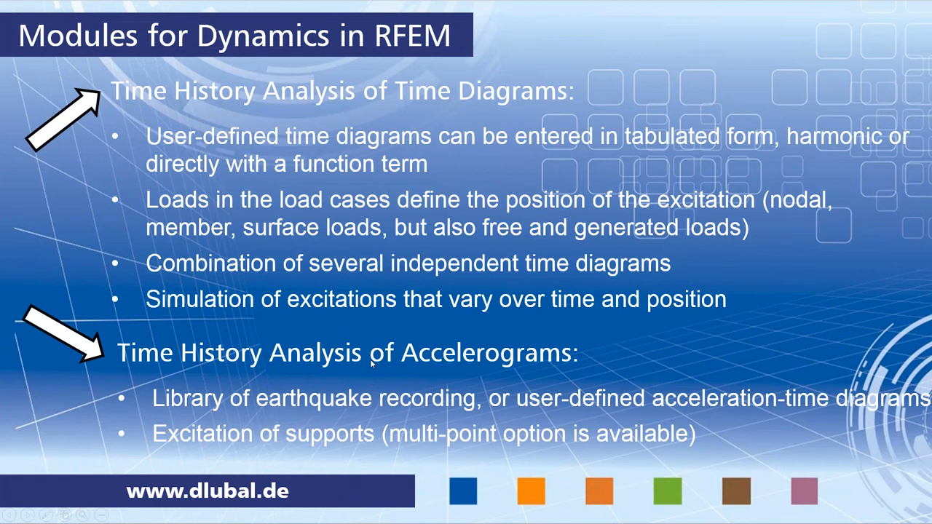
left_click(371, 365)
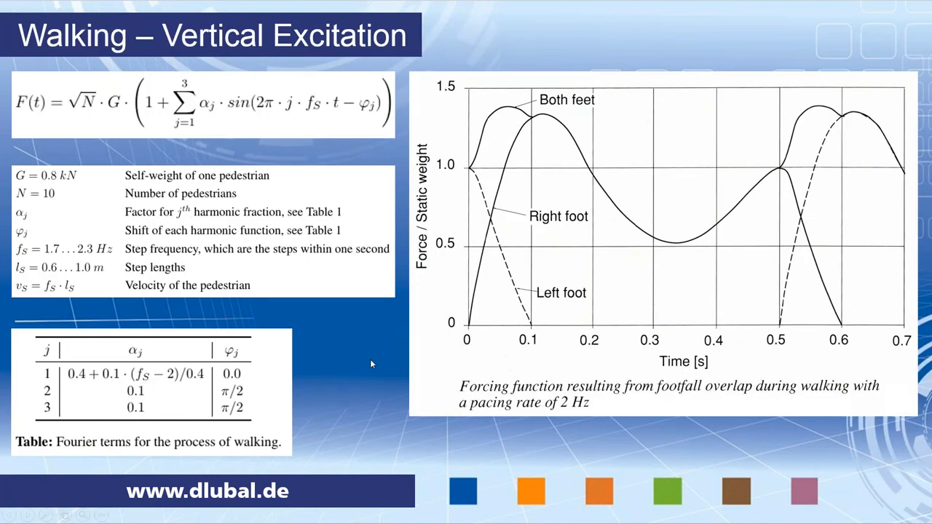
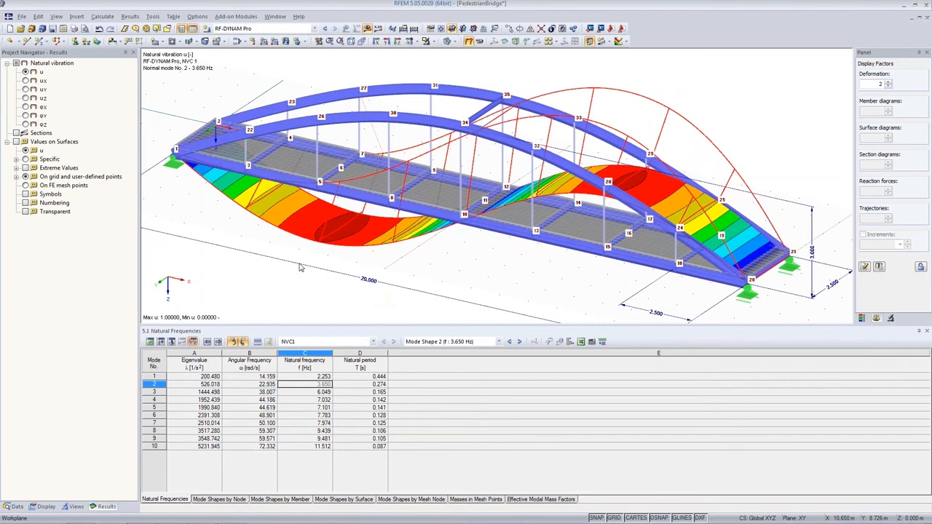
Open the RF-MOVE-Surfaces add-on module from the project's data tree.
mouse_move(320, 178)
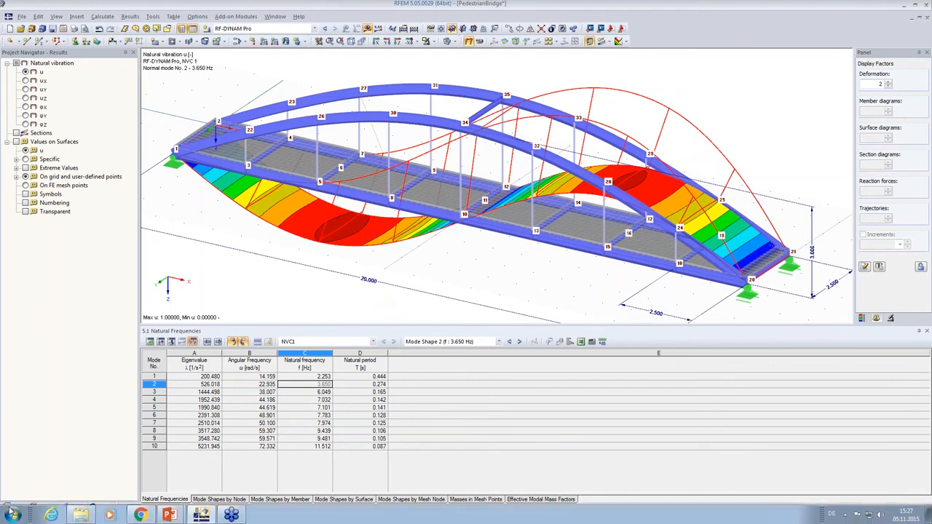
left_click(16, 507)
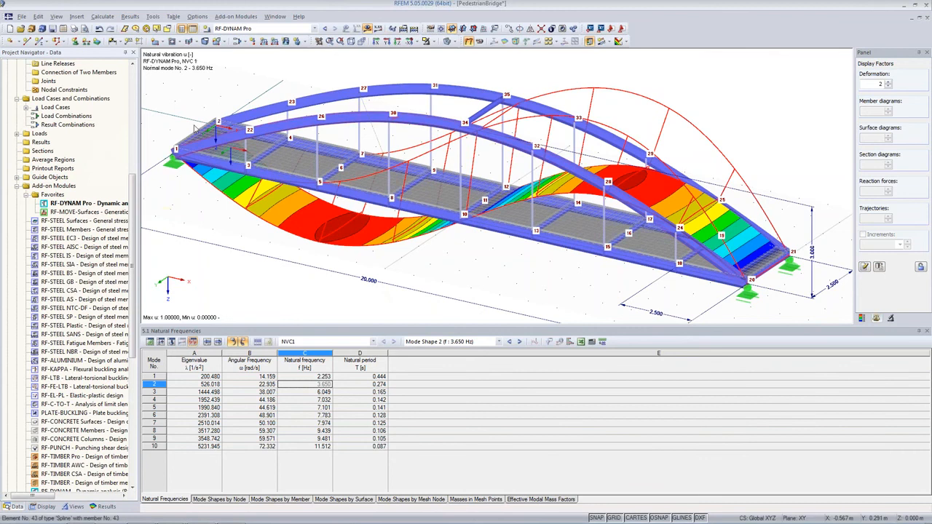
mouse_move(199, 135)
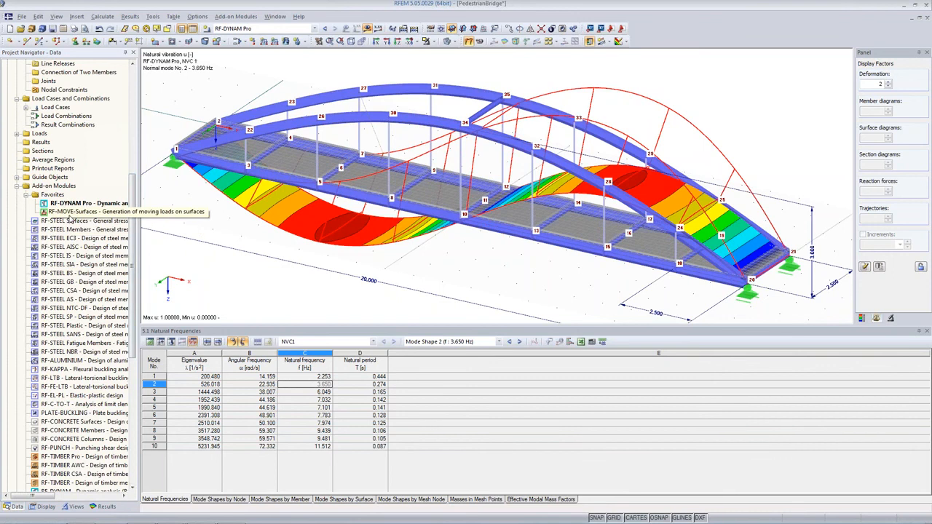
left_click(70, 211)
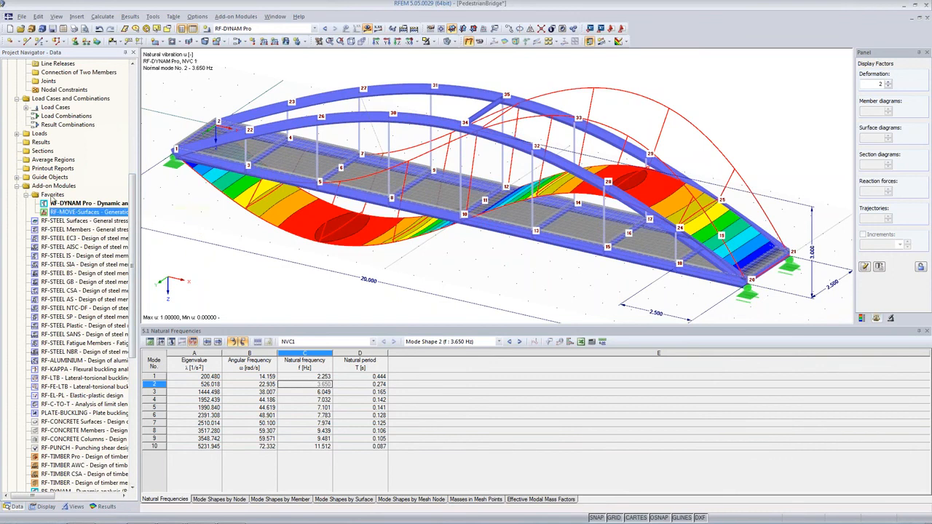
right_click(71, 206)
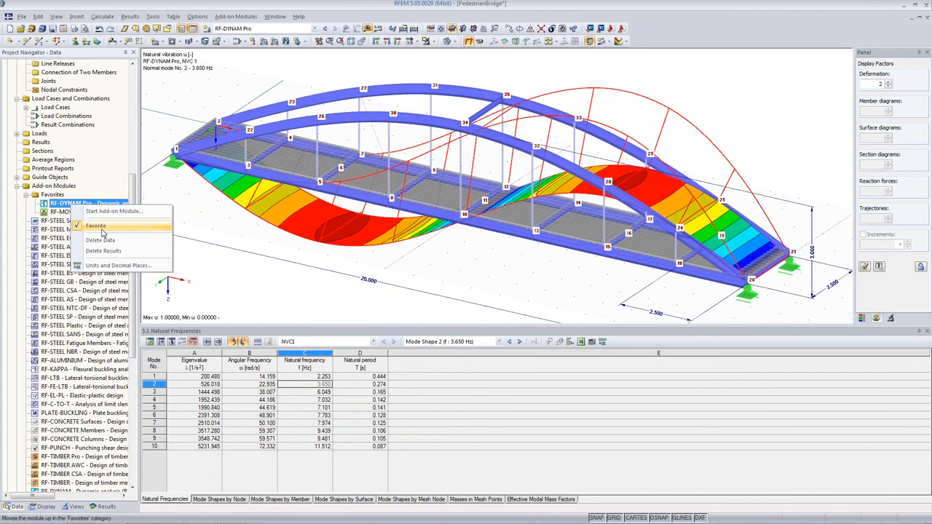
left_click(59, 212)
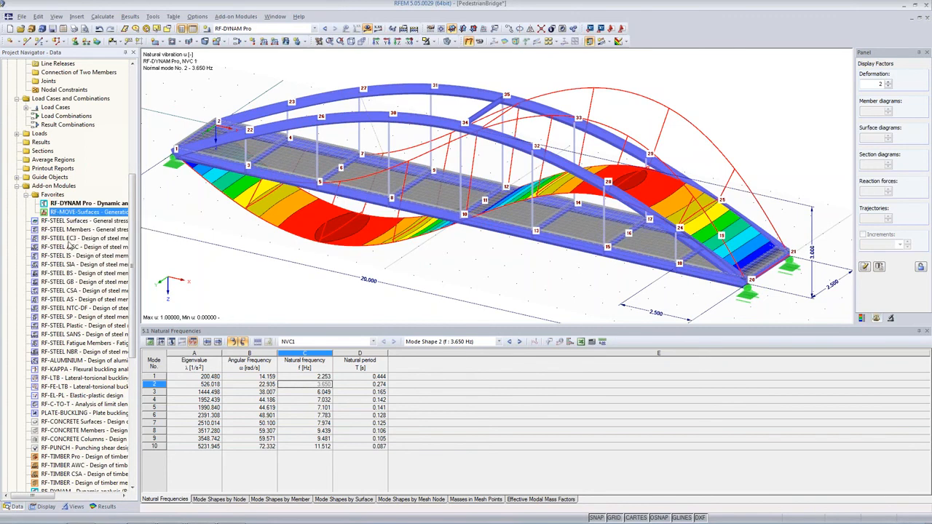
double_click(73, 212)
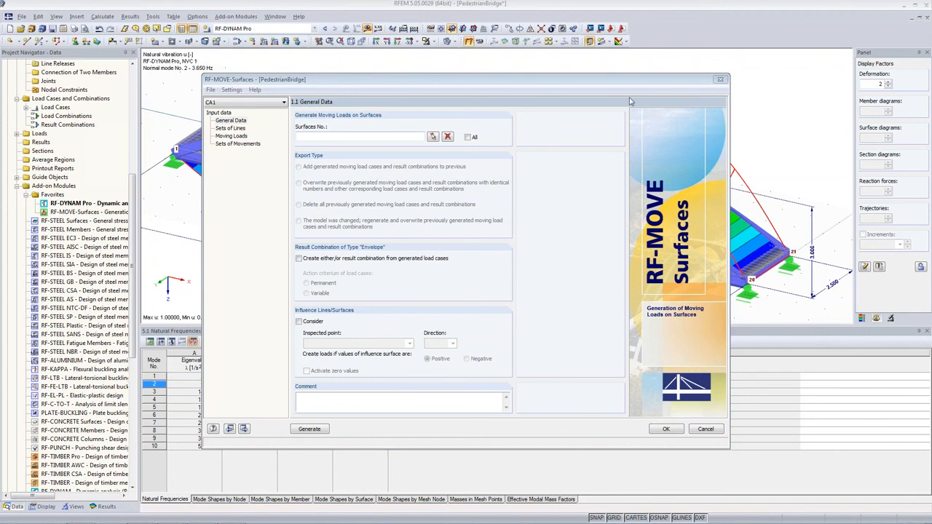
Generate the moving loads on all surfaces of the bridge.
left_click(611, 83)
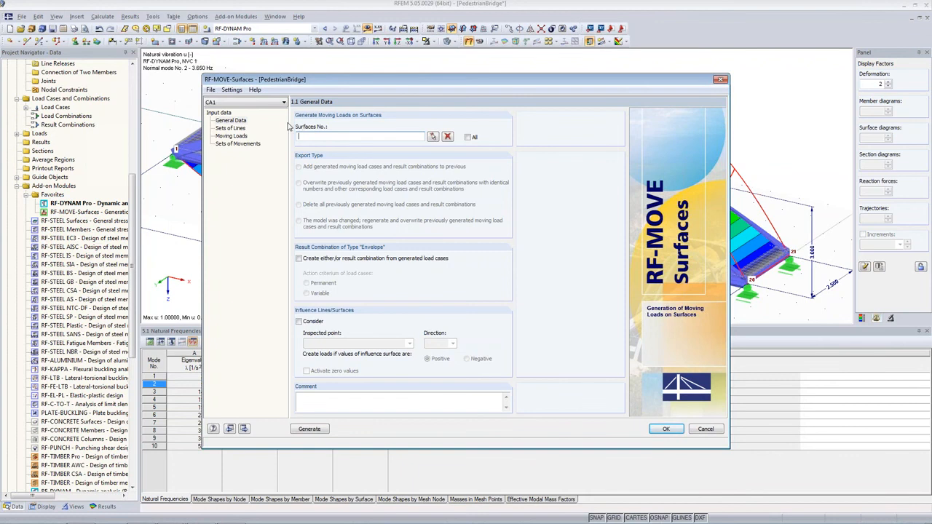
left_click_drag(328, 80, 323, 296)
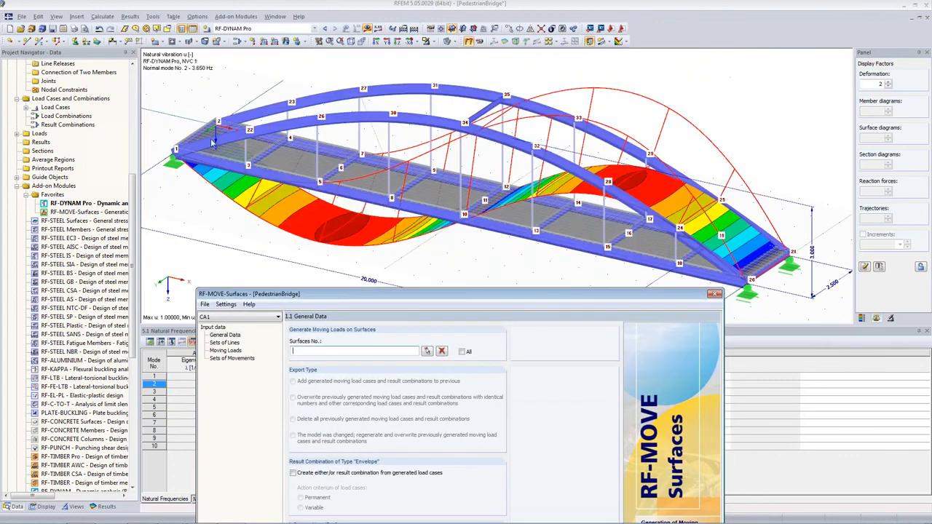
left_click_drag(469, 294, 469, 110)
left_click(464, 167)
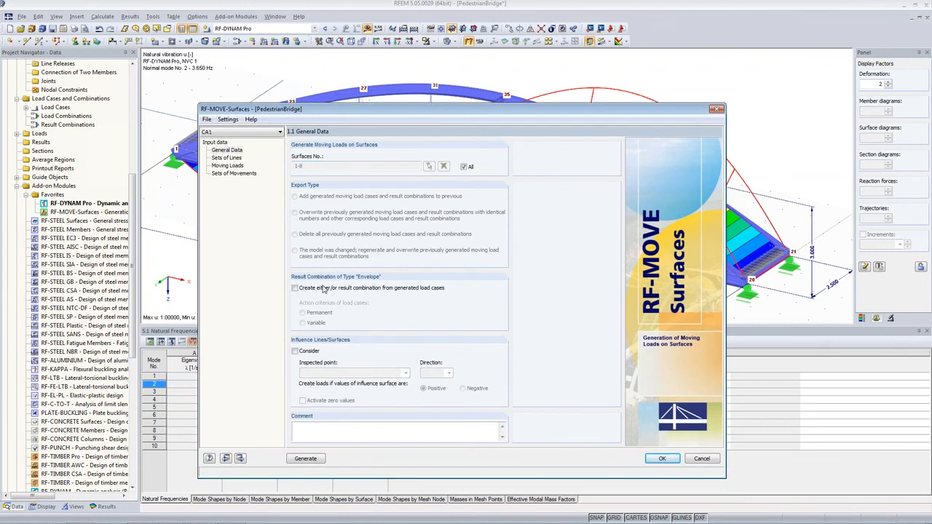
Open the sets of lines and name the first set Right Foot.
left_click(226, 158)
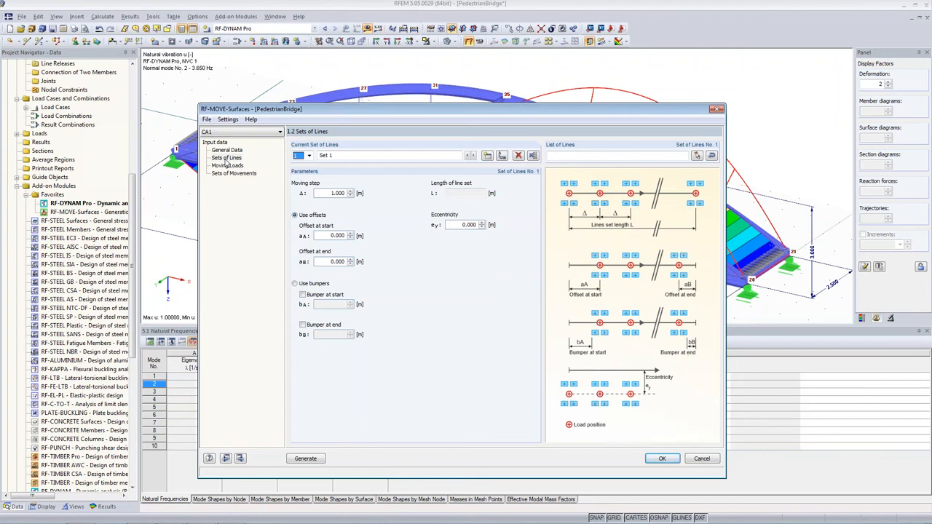
left_click_drag(310, 110, 205, 37)
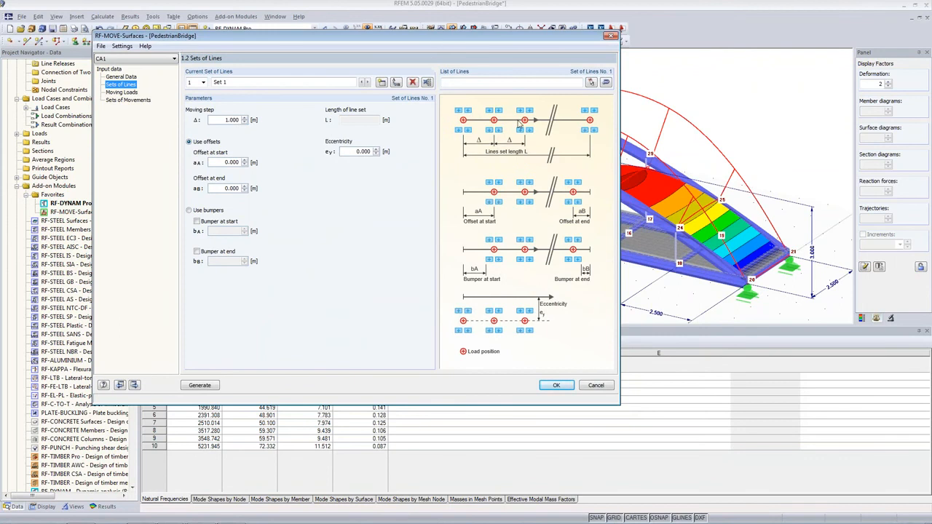
left_click(215, 82)
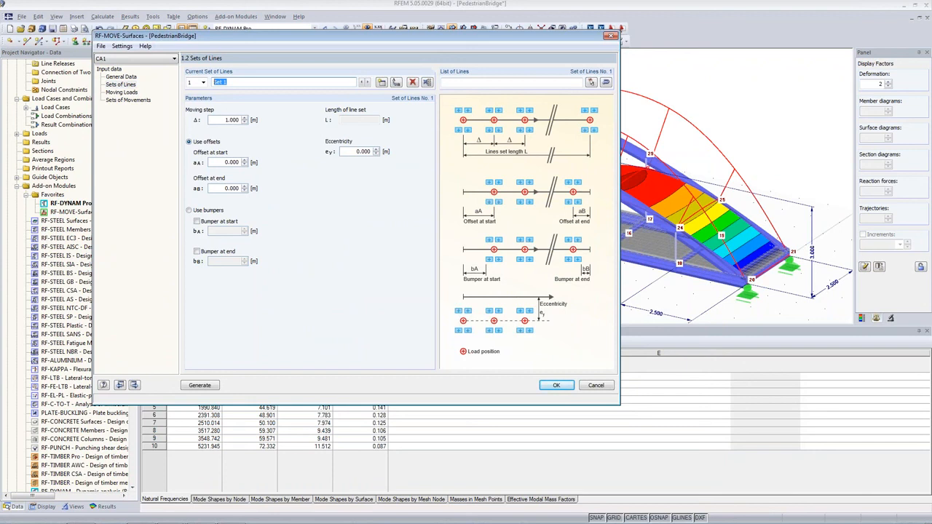
type("Right Foot")
Set the Right Foot moving step to 1.25 m and its start and end offsets to 0.625 m.
left_click(215, 163)
type("1.25")
double_click(230, 120)
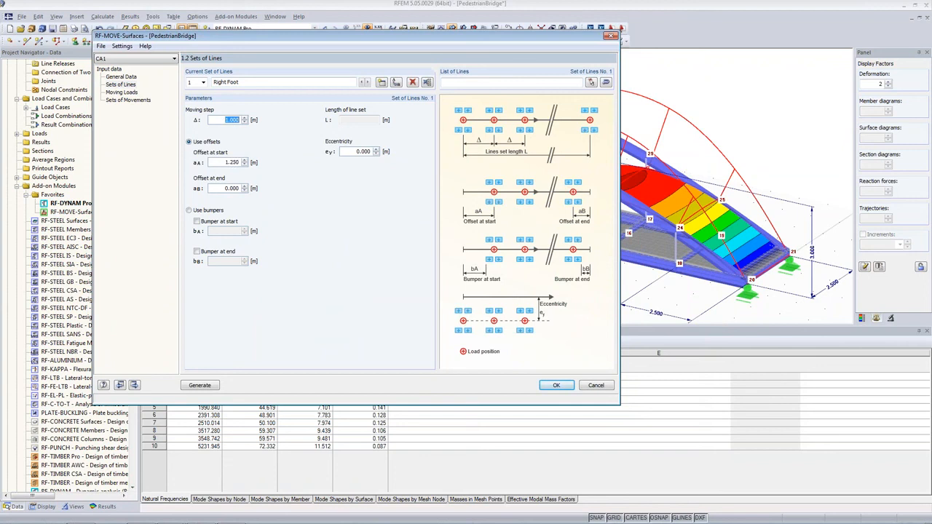
type("1.25")
key("Tab")
key("Tab")
type("0.625")
key("Tab")
type("0.6")
key("Tab")
type("25")
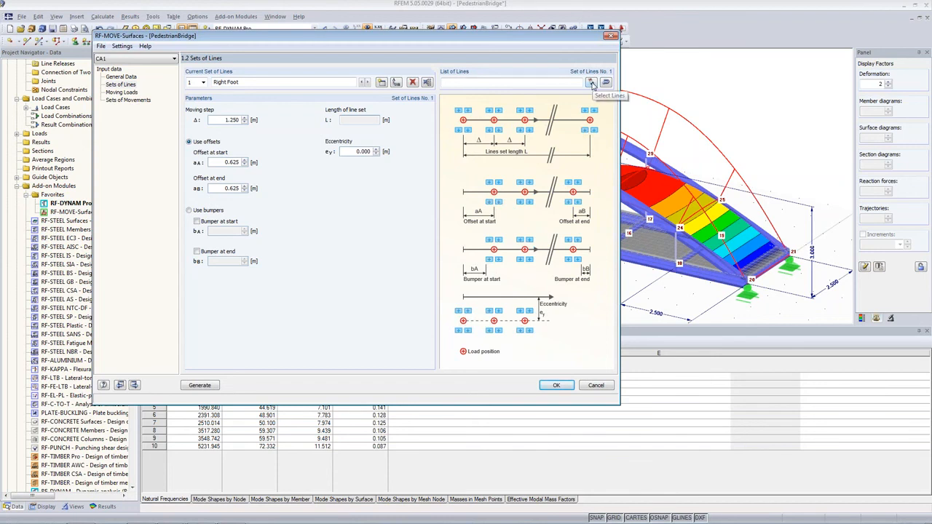
Assign lines 2, 5, 9, 12, 16, 19, 23 and 26 to the Right Foot set by picking them in the model.
left_click(592, 84)
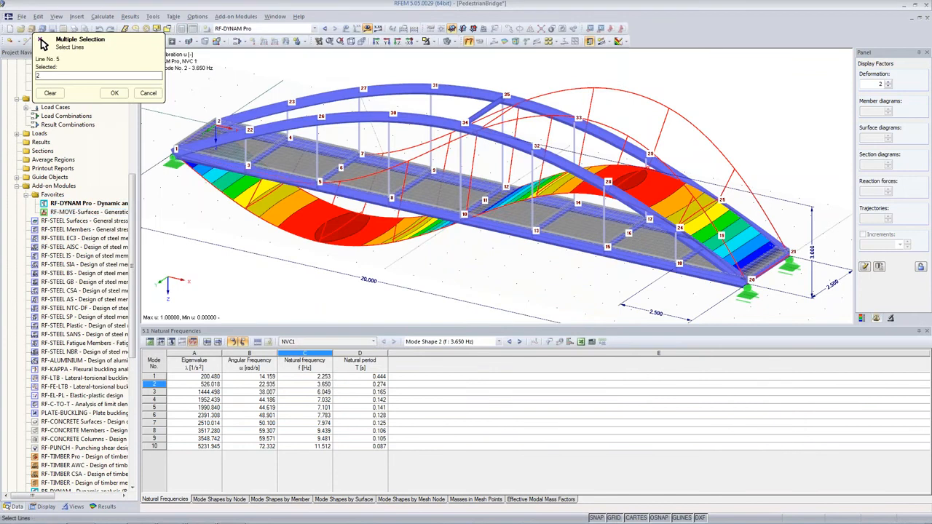
left_click(286, 174)
left_click(360, 191)
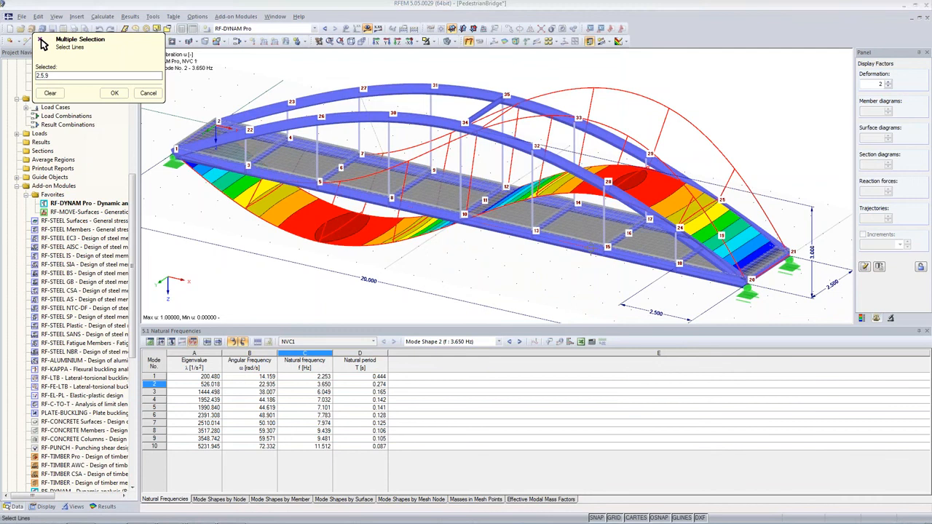
left_click(428, 209)
left_click(500, 225)
left_click(583, 245)
left_click(643, 258)
left_click(714, 274)
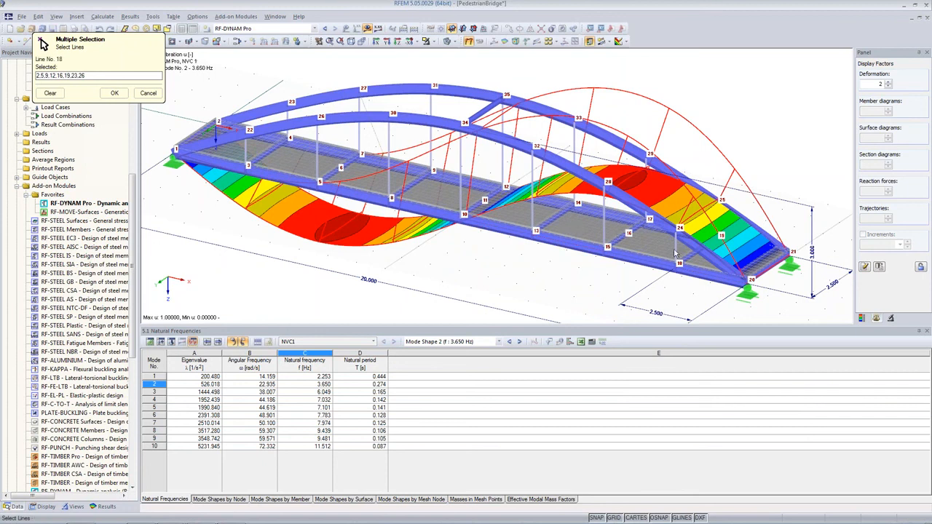
left_click(114, 93)
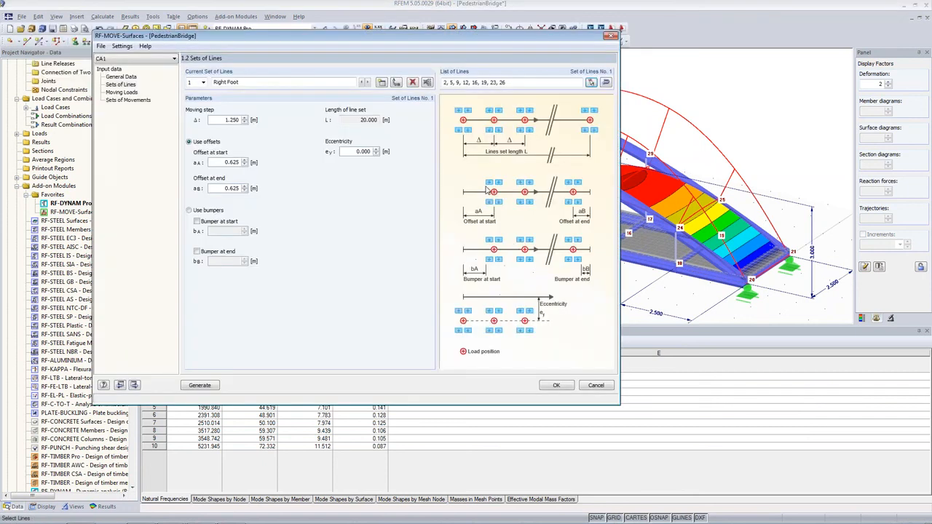
Set the Right Foot eccentricity to -1.1 m.
double_click(362, 152)
key("BackSpace")
type("-1.1")
left_click(355, 161)
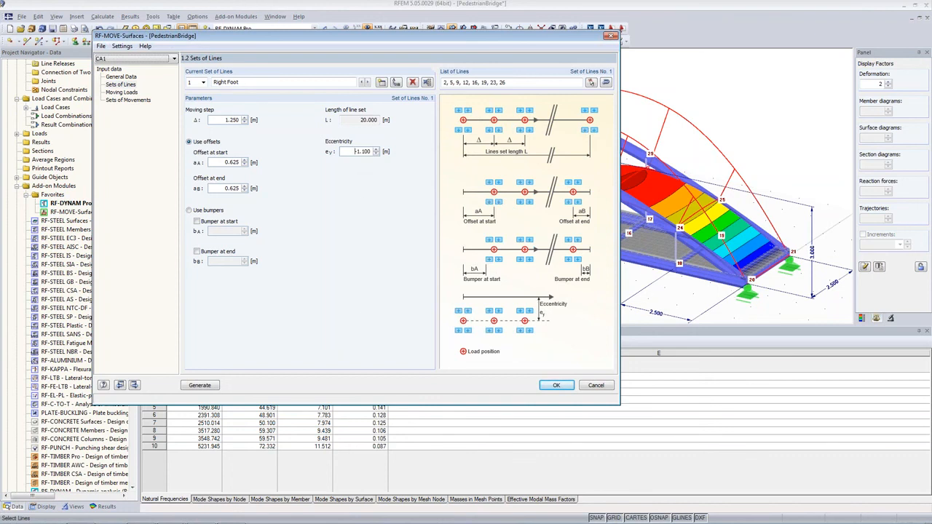
Create a second set of lines named Left Foot with a moving step of 1.25 m.
left_click(381, 83)
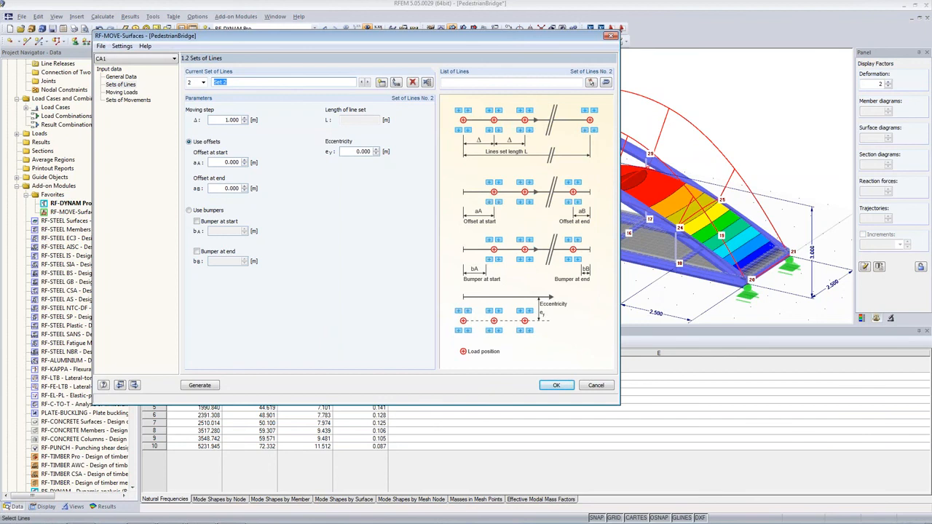
type("Left Foot")
left_click(225, 120)
type("1.25")
Set the Left Foot start and end offsets to 1.25 m and its eccentricity to -1.4 m.
left_click(206, 142)
key("Tab")
type("1.25")
key("Tab")
type("1.25")
key("Tab")
type("-")
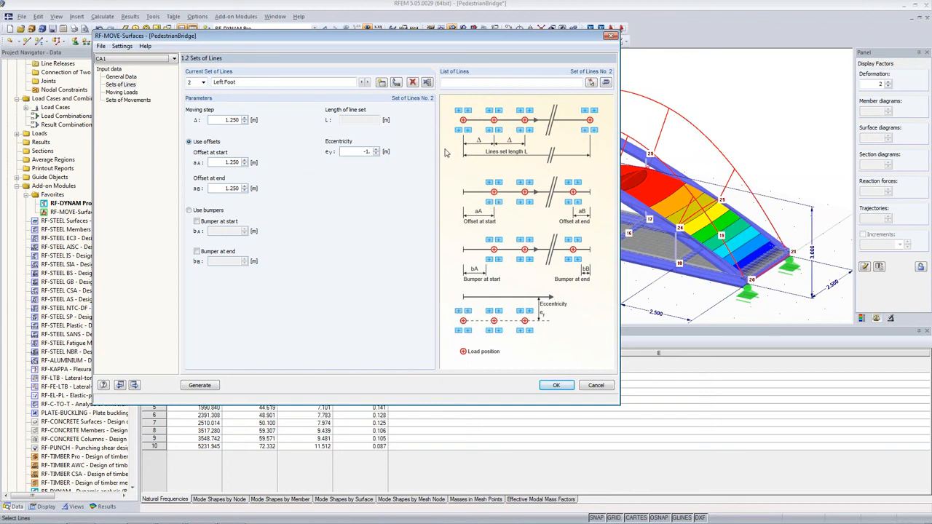
type("400")
left_click(119, 95)
left_click(362, 243)
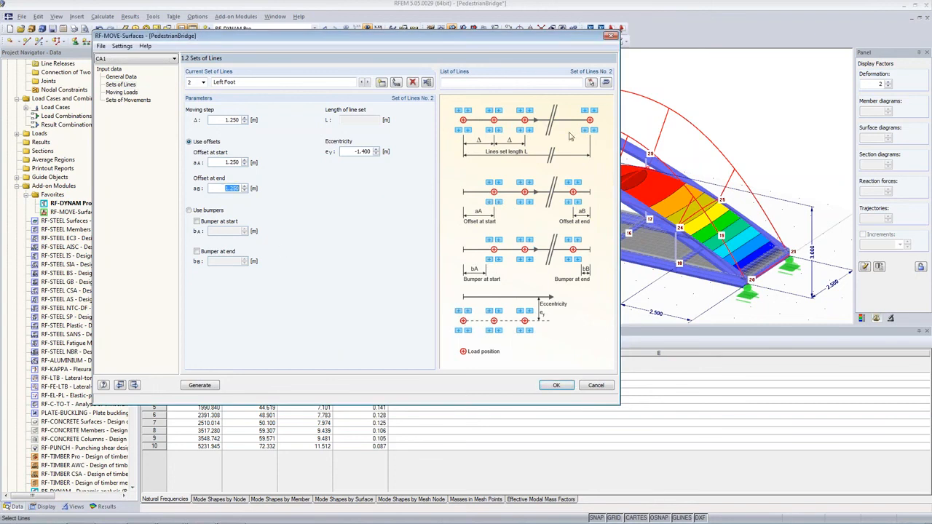
Assign lines 2, 5, 9, 12, 16, 19, 23 and 26 to the Left Foot set by picking them in the model.
left_click(590, 82)
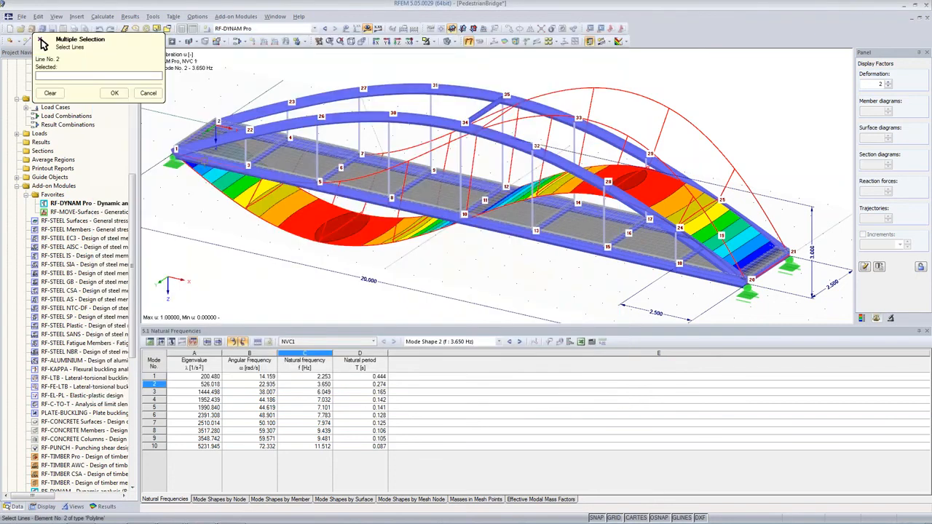
left_click(212, 160)
left_click(282, 175)
left_click(355, 192)
left_click(428, 208)
left_click(500, 224)
left_click(573, 241)
left_click(647, 256)
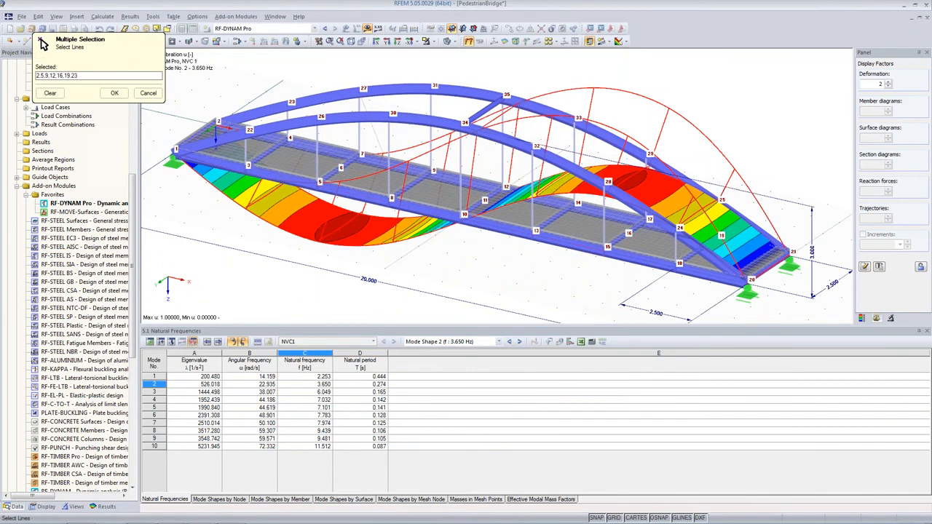
left_click(714, 270)
left_click(114, 92)
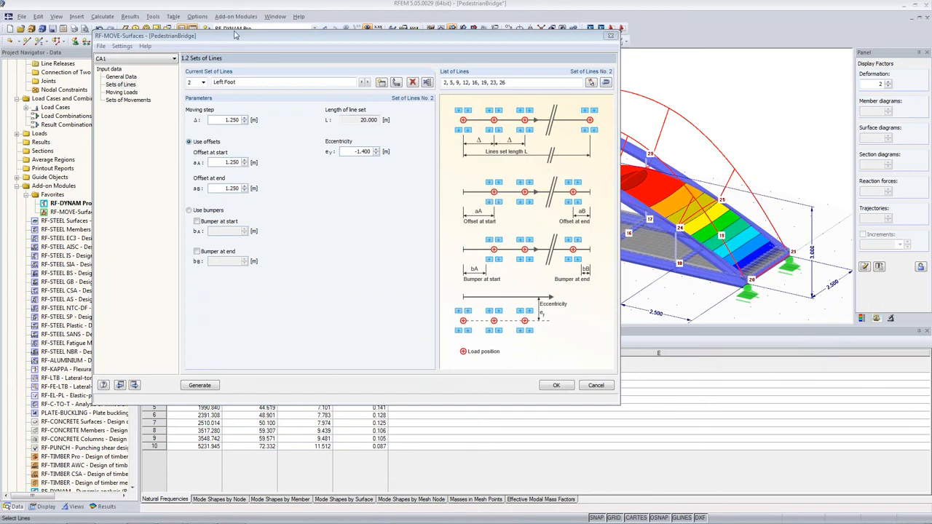
Open the moving loads and rename the load model Both Feet.
left_click_drag(240, 37, 246, 61)
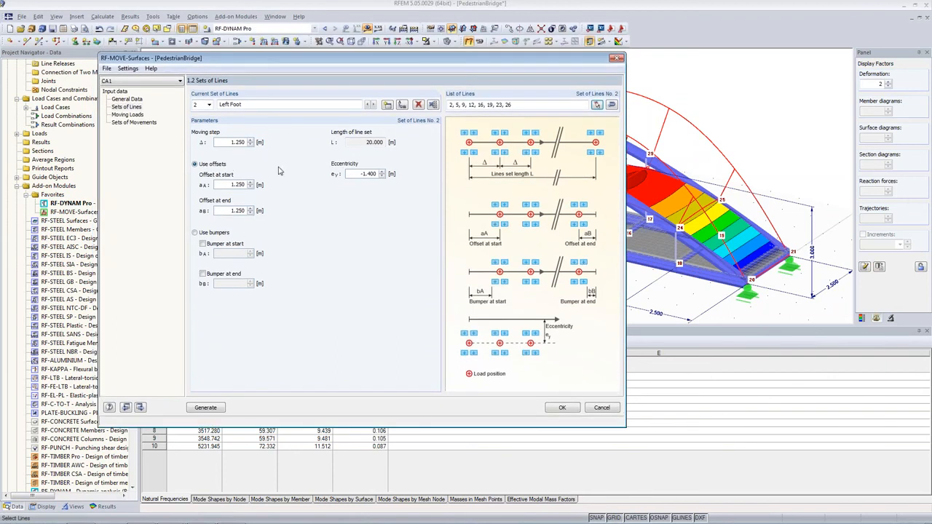
left_click(120, 114)
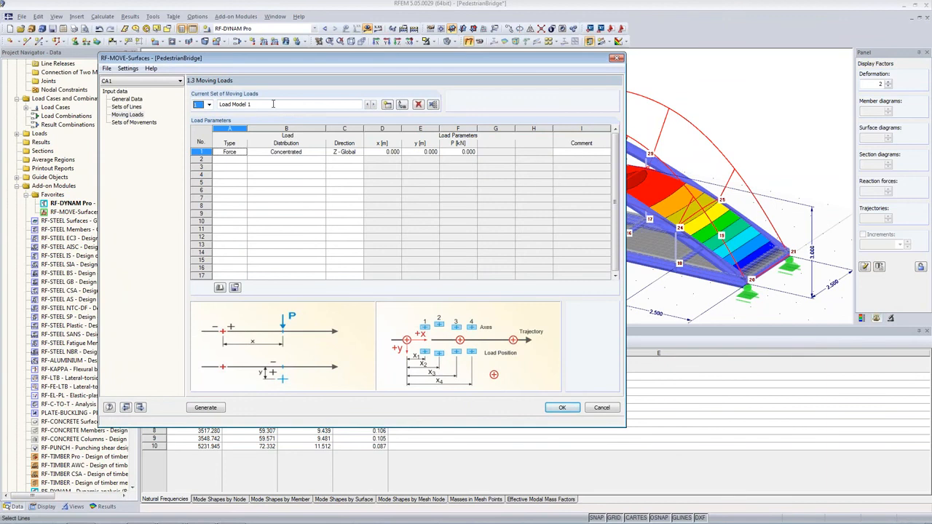
left_click_drag(274, 104, 161, 100)
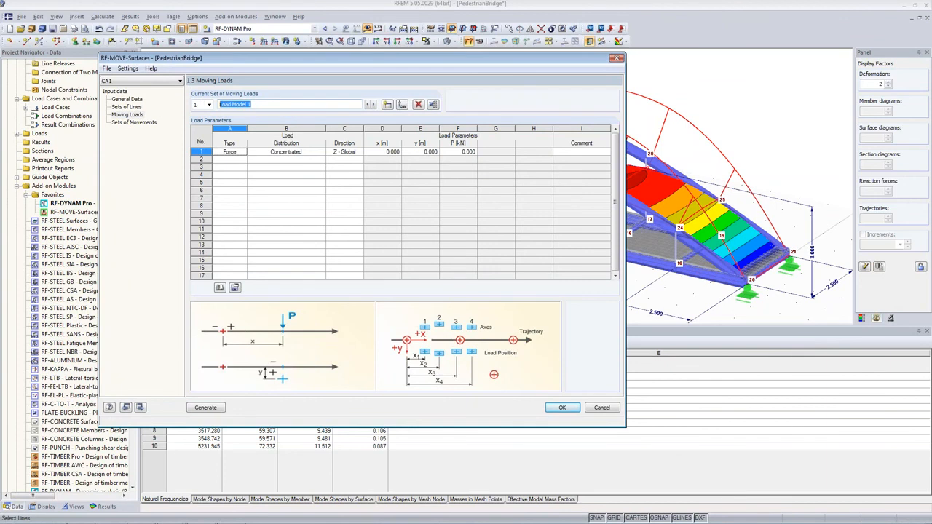
type("Both Feet")
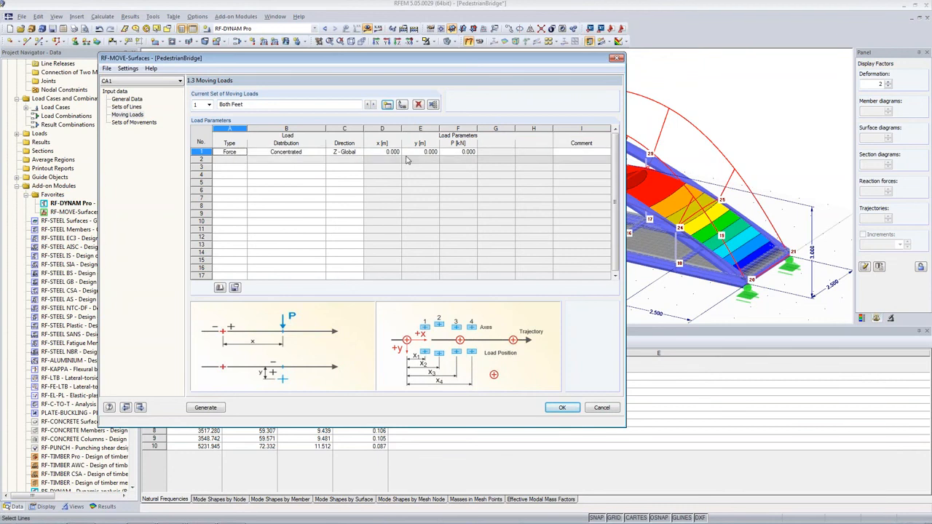
Set the concentrated force P of the Both Feet load to 1 kN.
left_click(448, 152)
type("1")
key("Return")
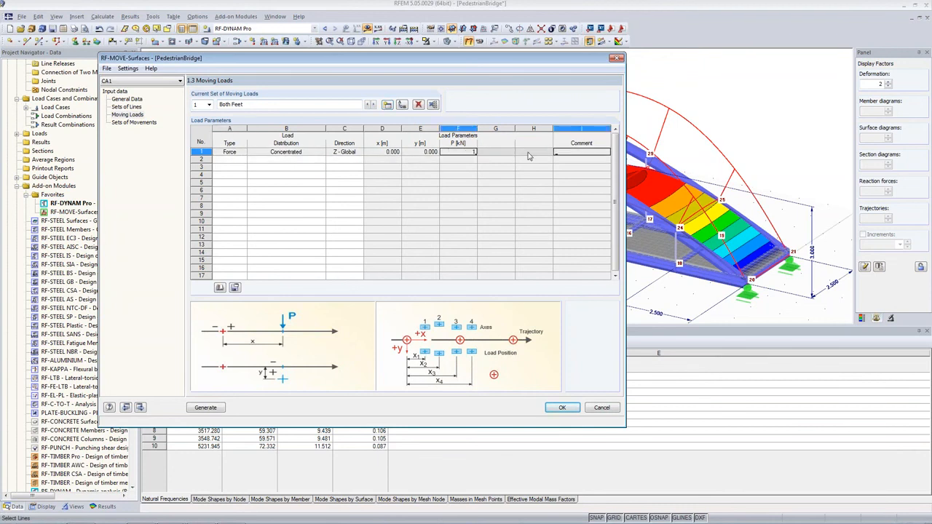
left_click(450, 152)
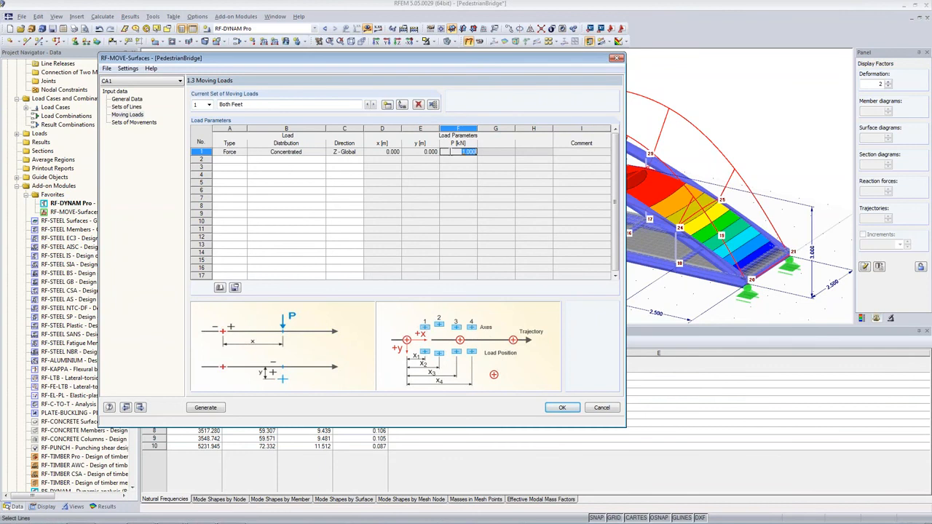
Open the sets of movements and name the first movement set Right Foot.
left_click_drag(430, 66, 431, 101)
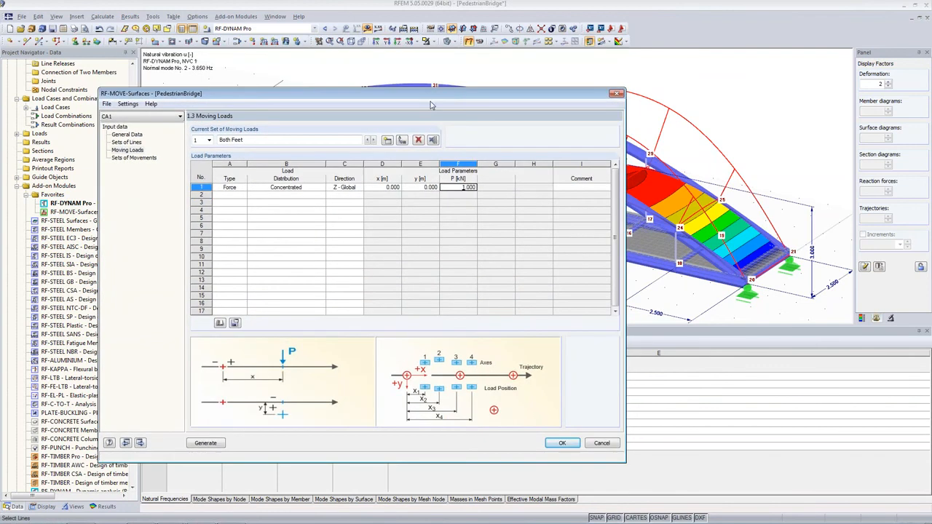
left_click(447, 187)
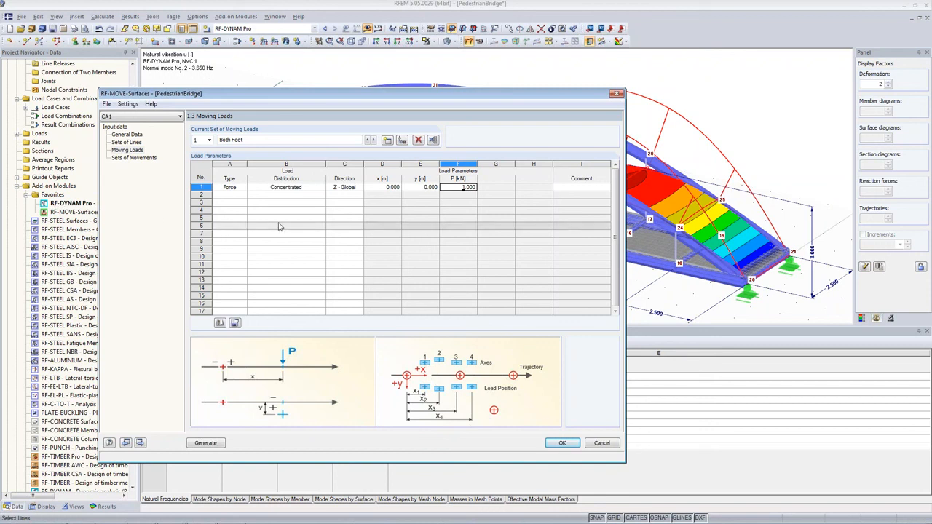
left_click(139, 158)
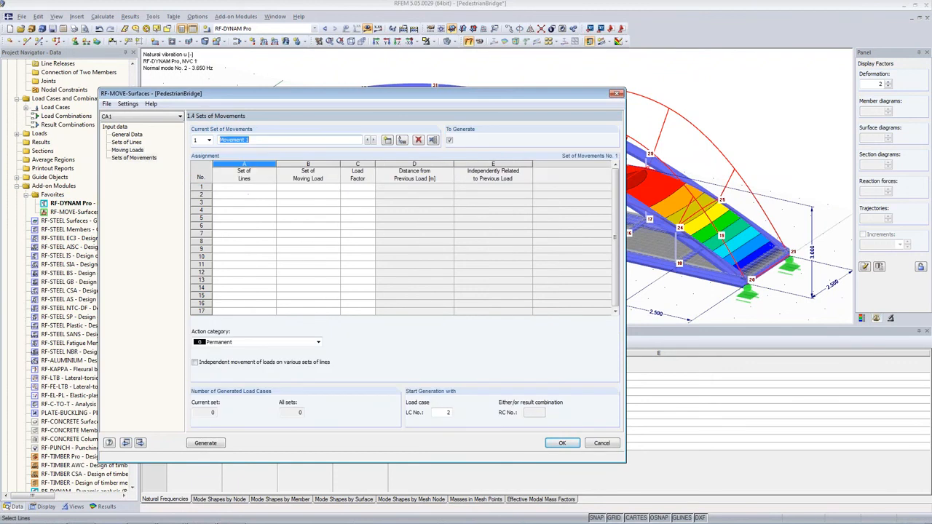
left_click(246, 189)
type("Right Foot")
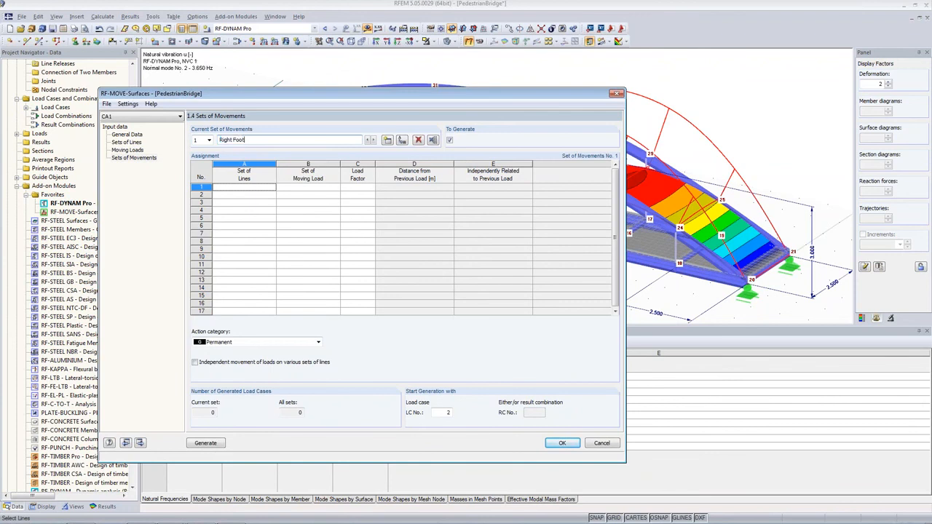
Assign the Right Foot line set and the Both Feet moving load to the first row of the Right Foot movement set.
left_click(268, 187)
left_click(272, 188)
left_click(263, 196)
left_click(299, 189)
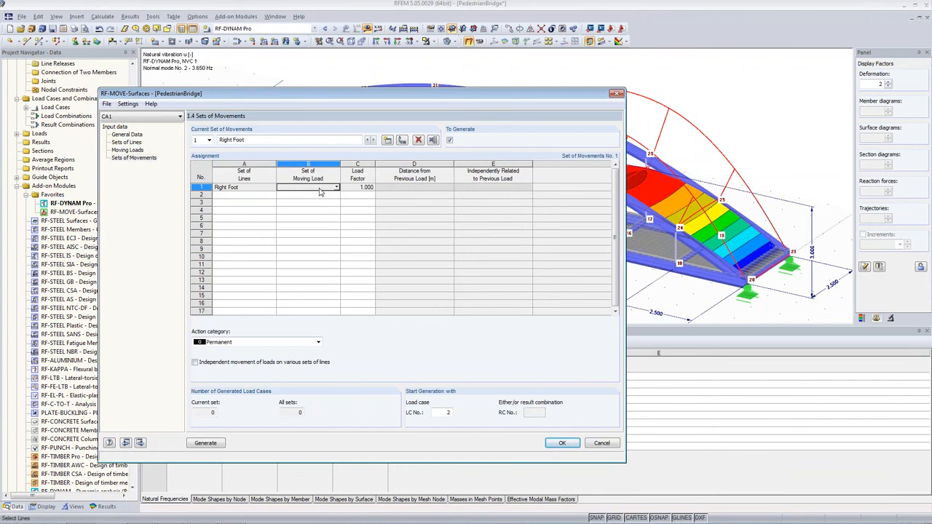
double_click(321, 187)
Set the action category of the movement set to Earthquake.
left_click(256, 344)
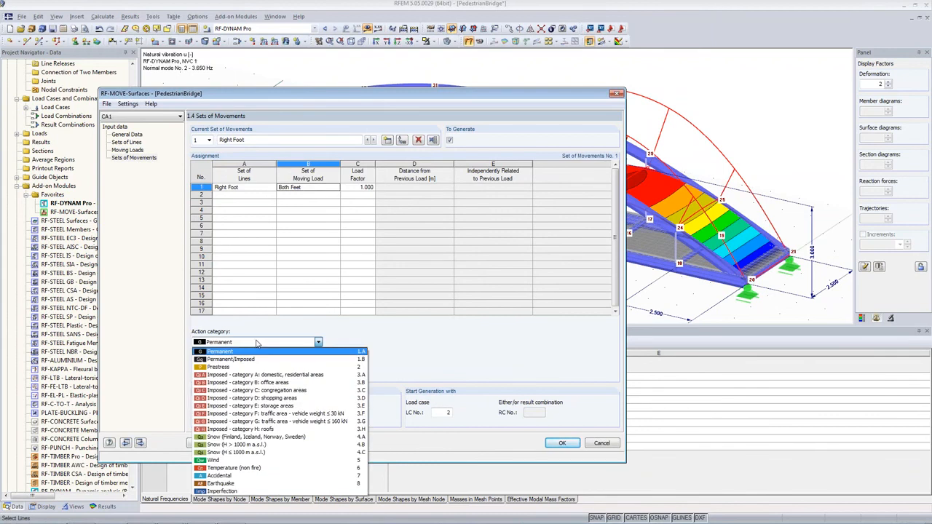
left_click(226, 483)
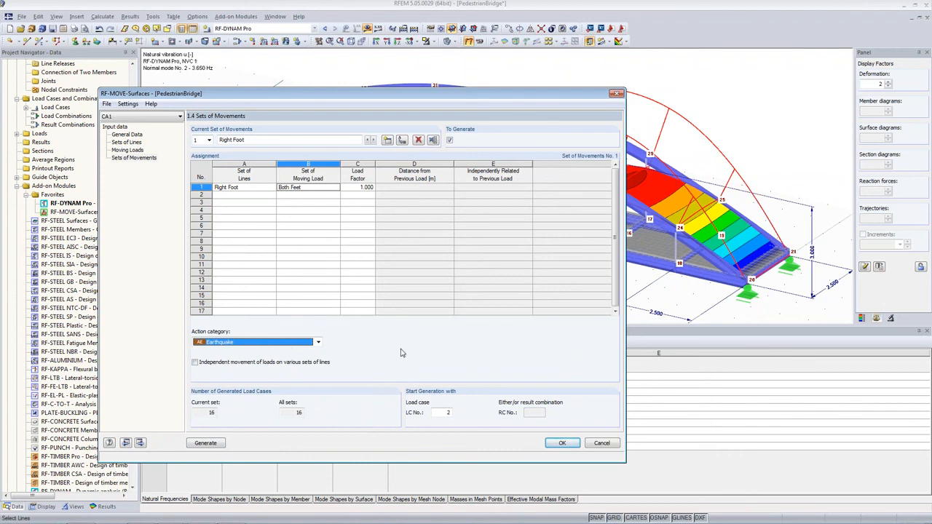
left_click(296, 342)
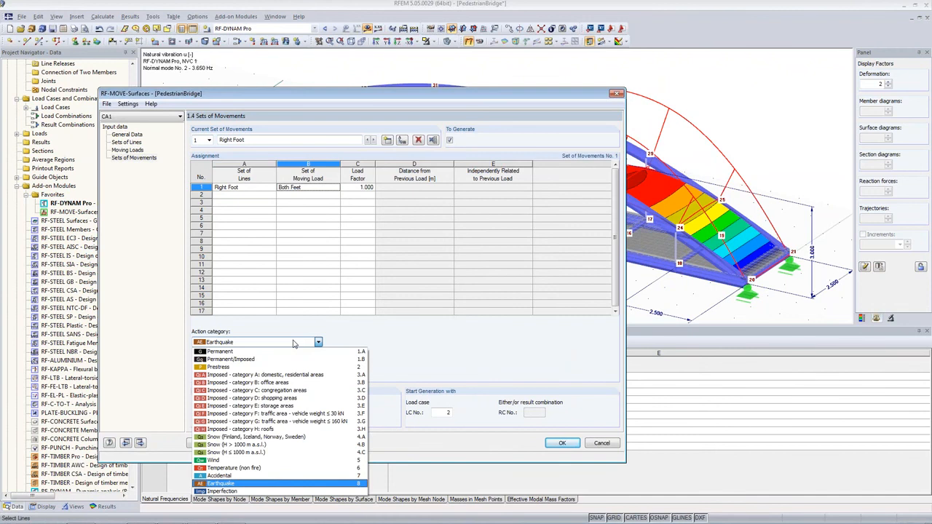
left_click(278, 484)
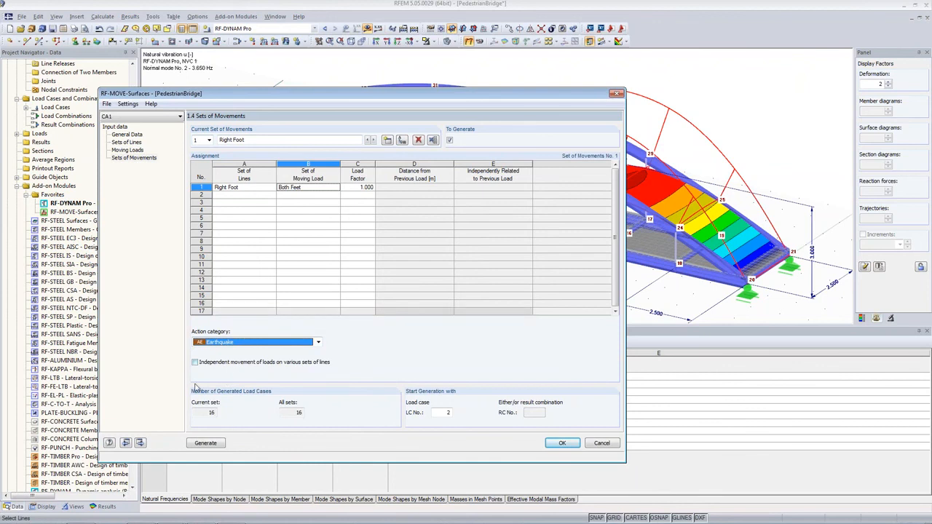
Create a second movement set and name it Left Foot.
left_click(388, 140)
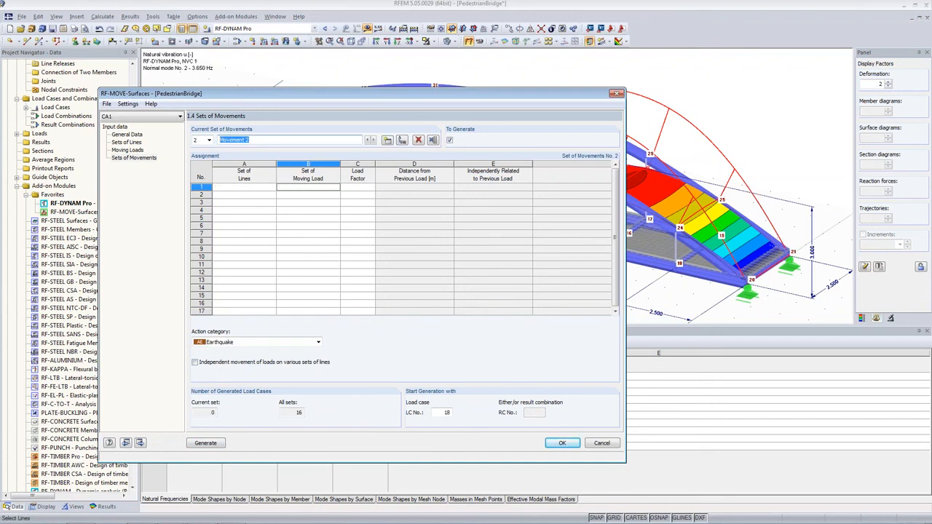
type("Left Foot")
Assign the Left Foot line set and the Both Feet moving load to the first row of the Left Foot movement set.
left_click(268, 188)
left_click(272, 187)
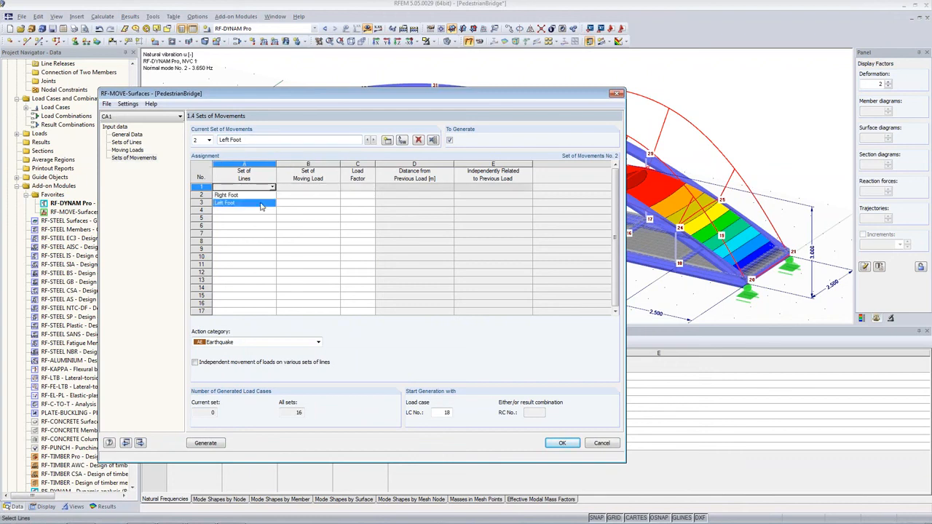
left_click(337, 188)
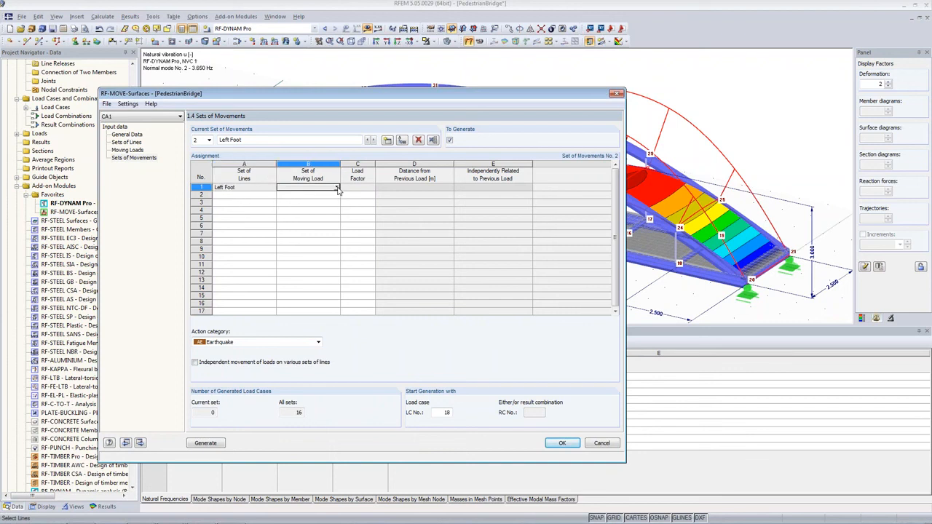
left_click(337, 188)
left_click(328, 198)
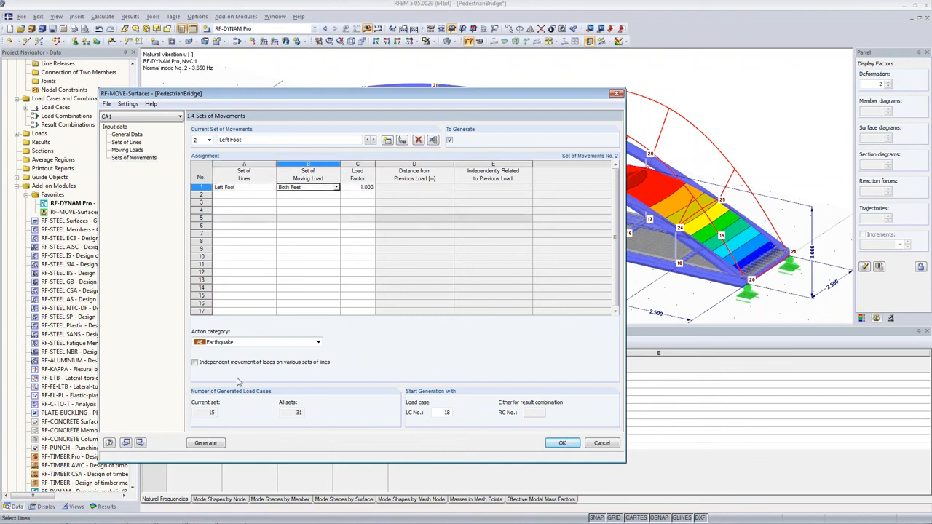
Generate the load cases from both movement sets and exit the module.
left_click(205, 413)
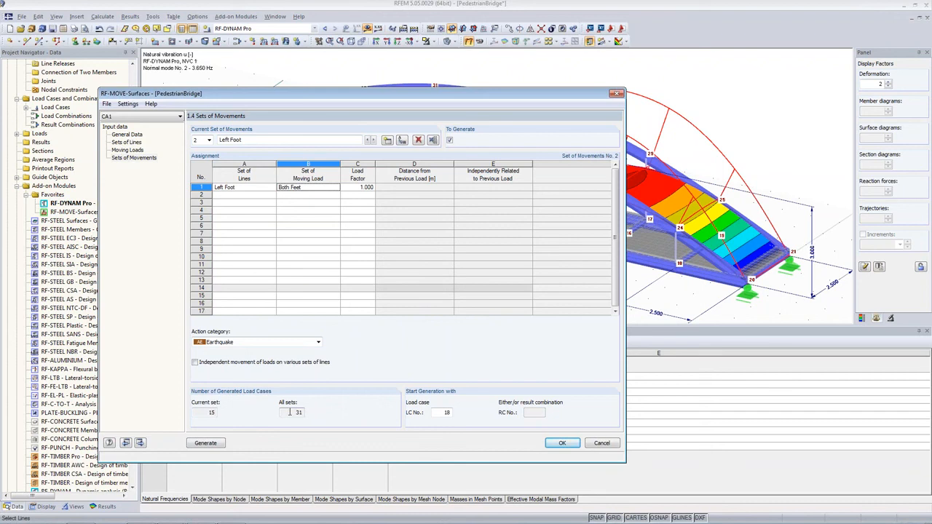
left_click(219, 444)
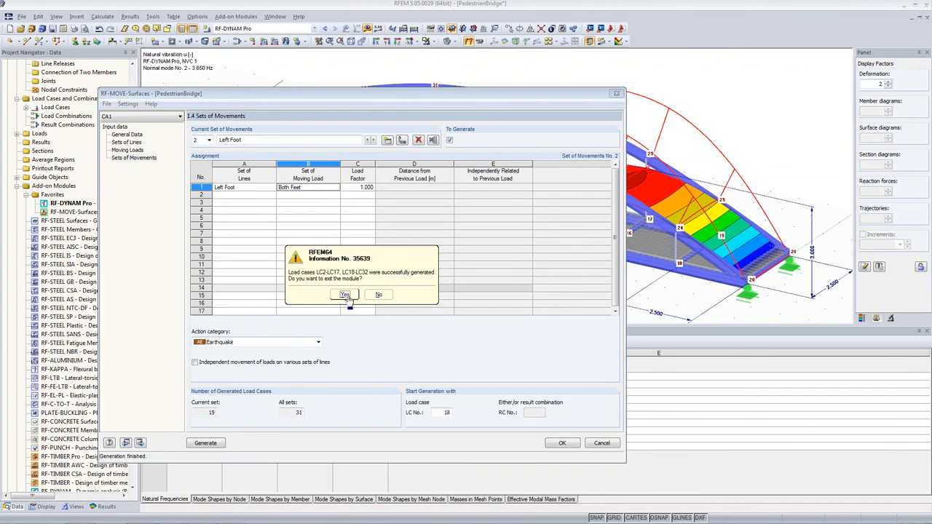
left_click(346, 296)
Display load case LC2, Step 1/16 of Movement Sets 1, in plan view with loads and load values shown.
left_click(266, 28)
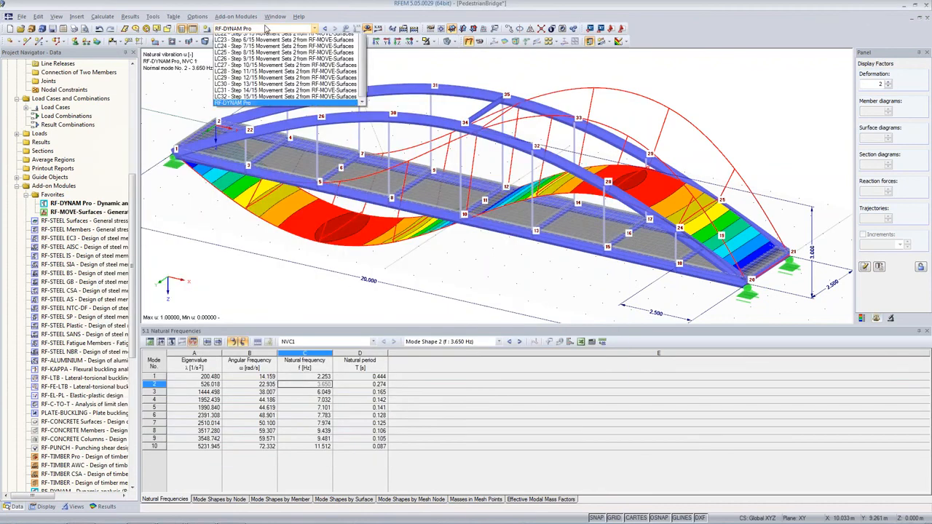
scroll(309, 94, "up", 7)
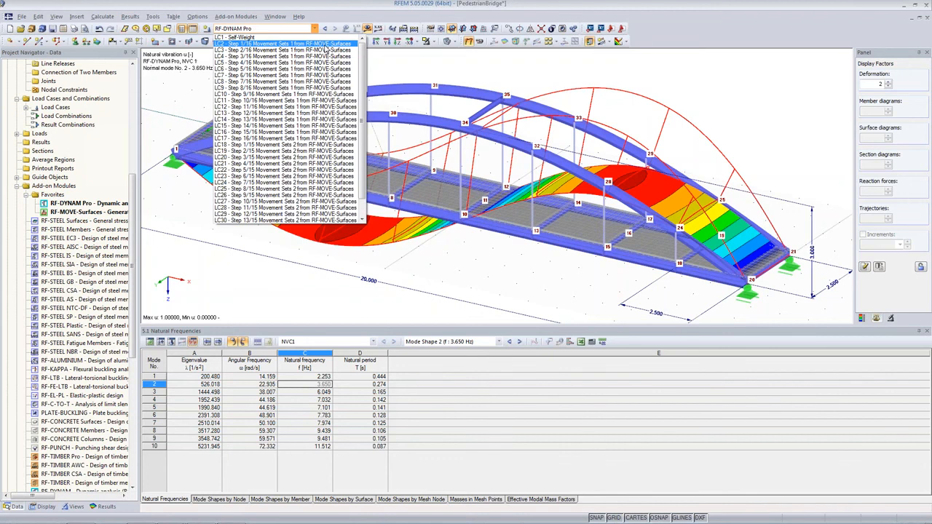
left_click(348, 46)
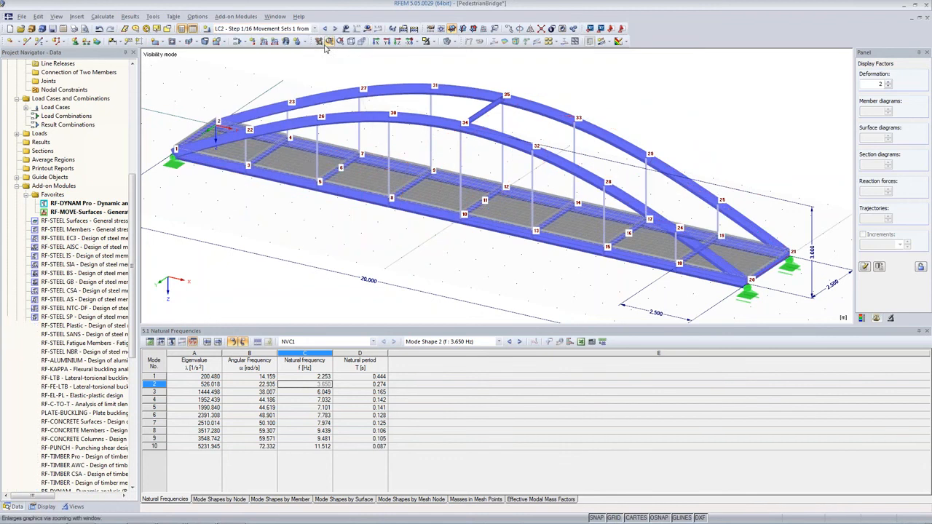
left_click(398, 41)
middle_click_drag(470, 221, 398, 279)
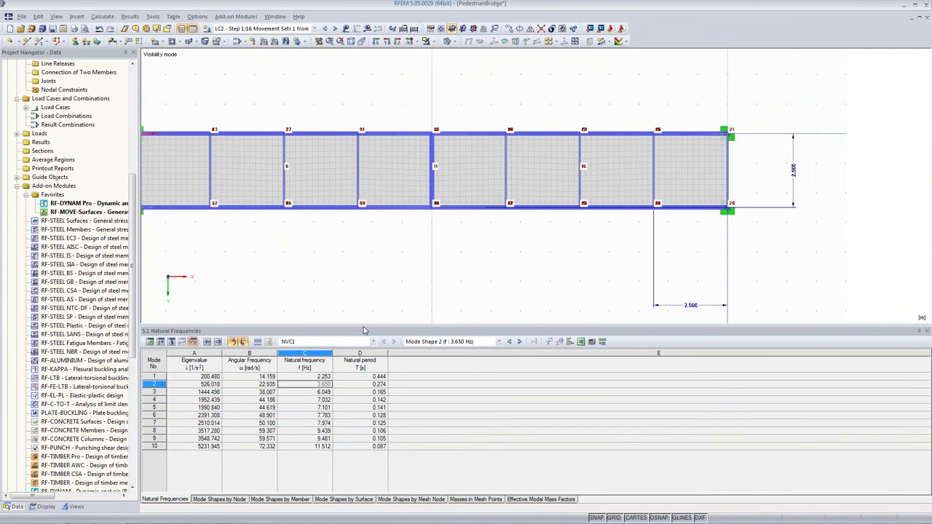
left_click_drag(367, 399, 368, 401)
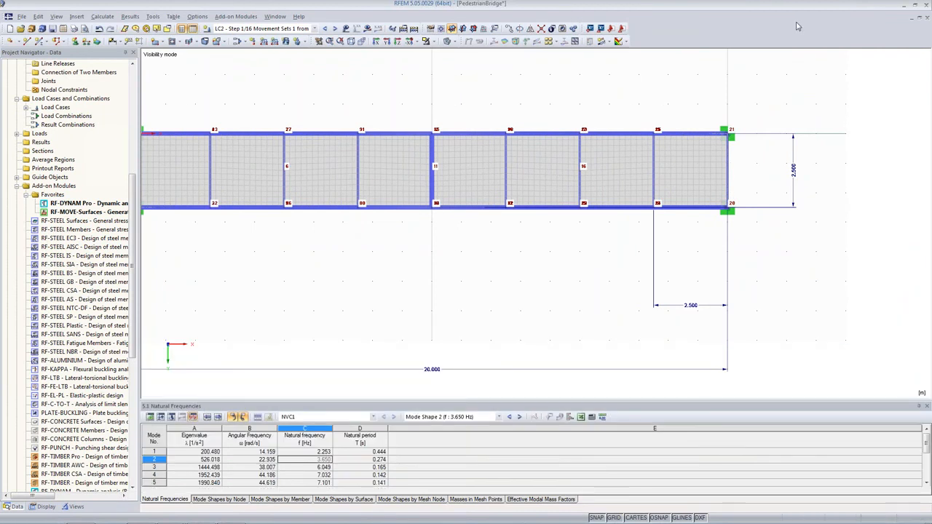
middle_click_drag(236, 265, 293, 299)
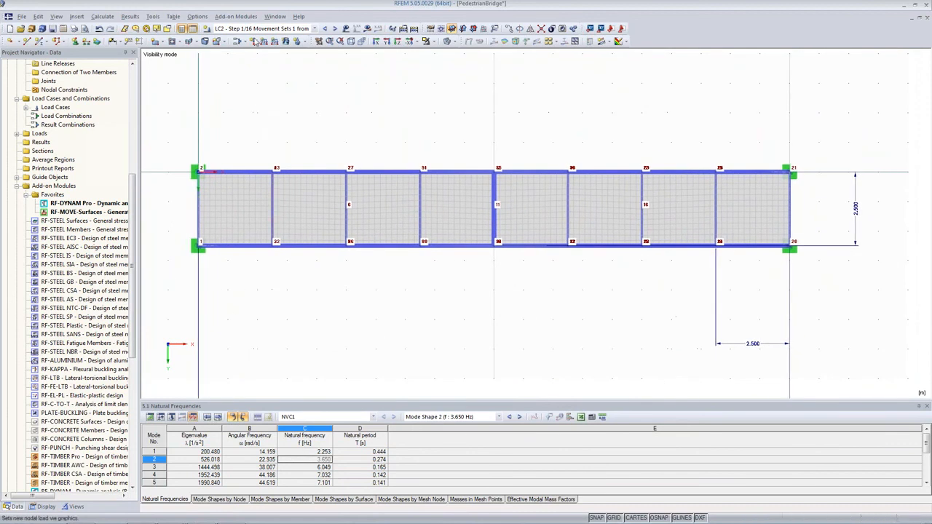
left_click(347, 30)
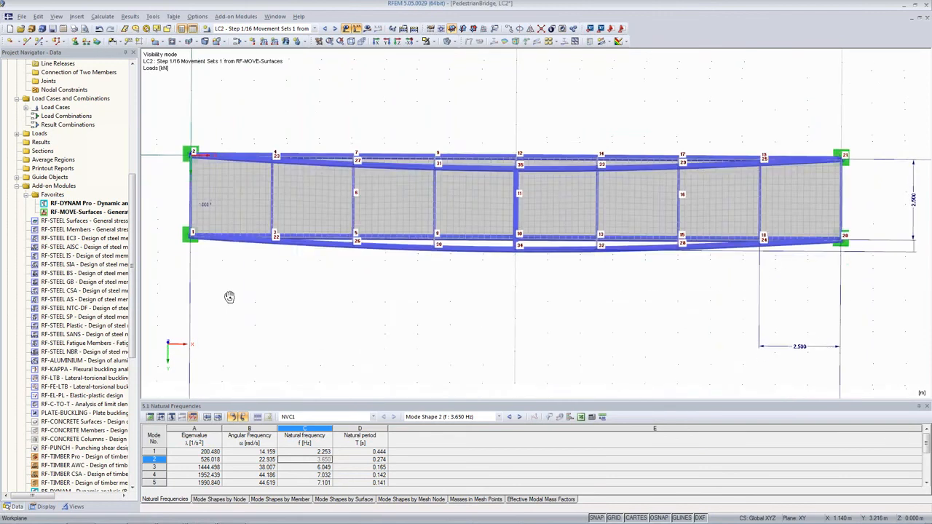
middle_click_drag(232, 347, 268, 293, "ctrl")
left_click(411, 41)
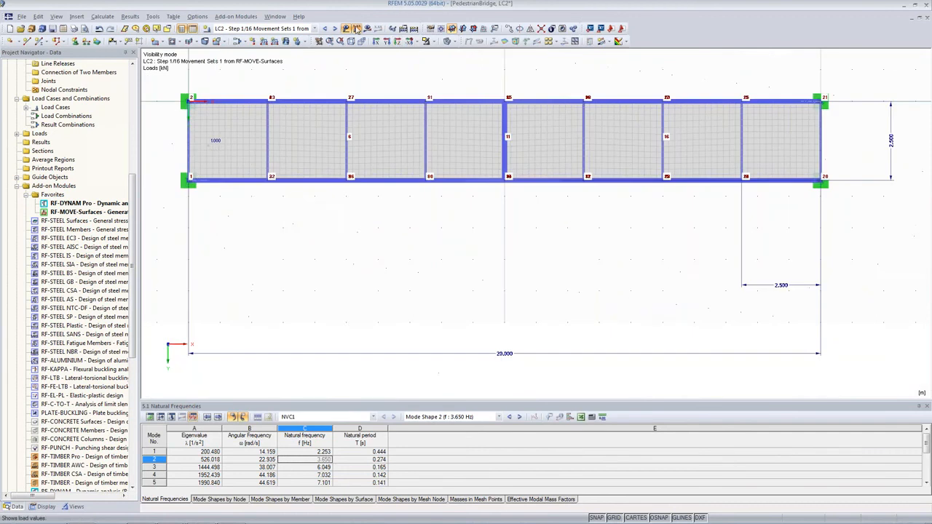
Step through the generated load cases to review the moving foot load positions on the deck.
left_click(336, 29)
left_click(336, 29)
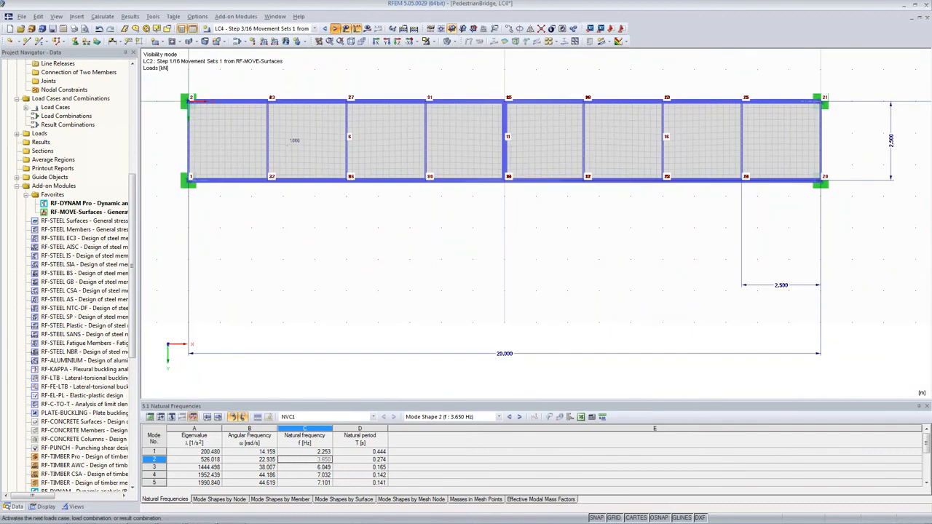
left_click(336, 30)
left_click(336, 29)
left_click(336, 29)
left_click(336, 29)
left_click(336, 29)
left_click(336, 30)
left_click(336, 29)
left_click(335, 29)
left_click(336, 30)
left_click(336, 30)
left_click(336, 29)
left_click(335, 29)
left_click(335, 29)
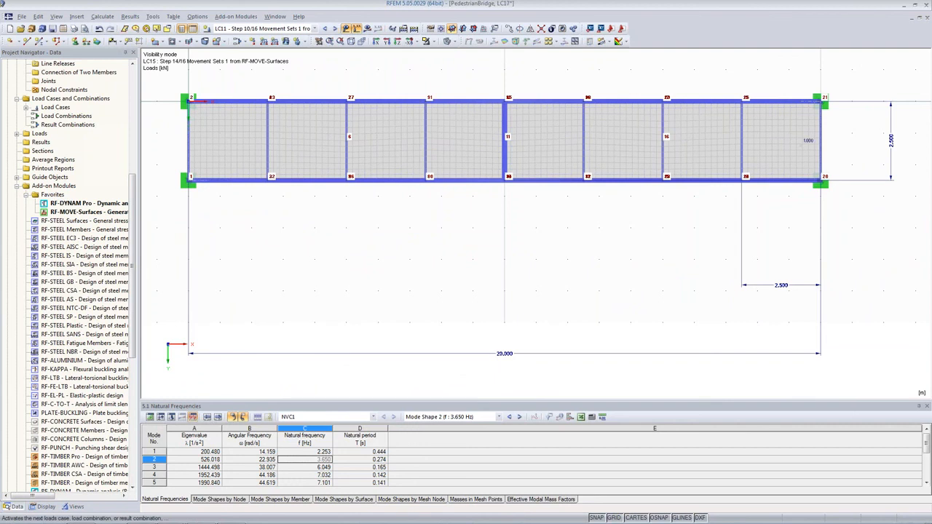
left_click(336, 29)
left_click(336, 29)
left_click(335, 29)
left_click(336, 29)
left_click(336, 29)
left_click(336, 29)
left_click(336, 29)
left_click(336, 29)
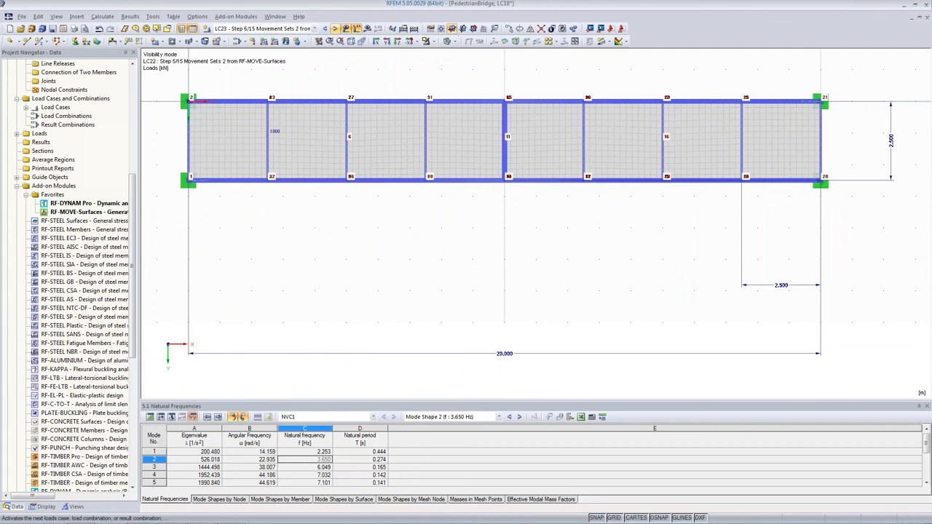
left_click(336, 29)
left_click(336, 29)
left_click(336, 29)
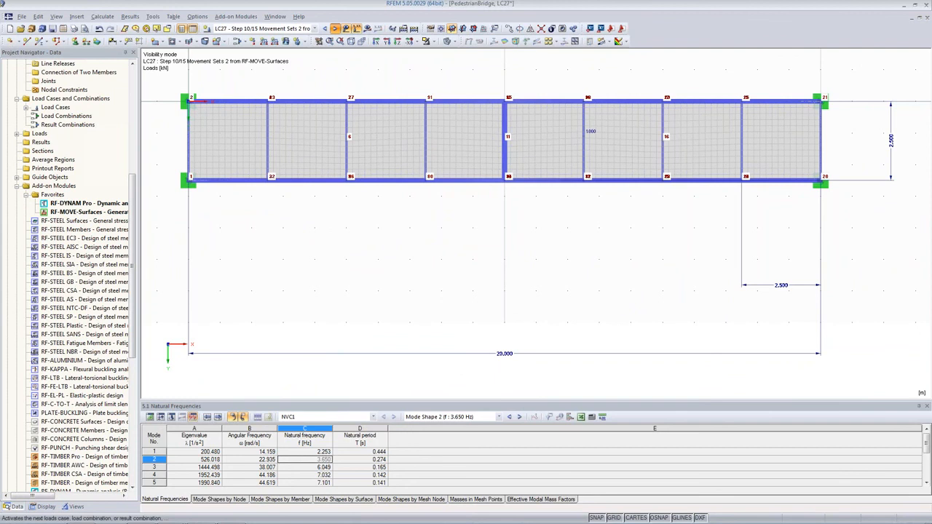
left_click(336, 29)
left_click(335, 29)
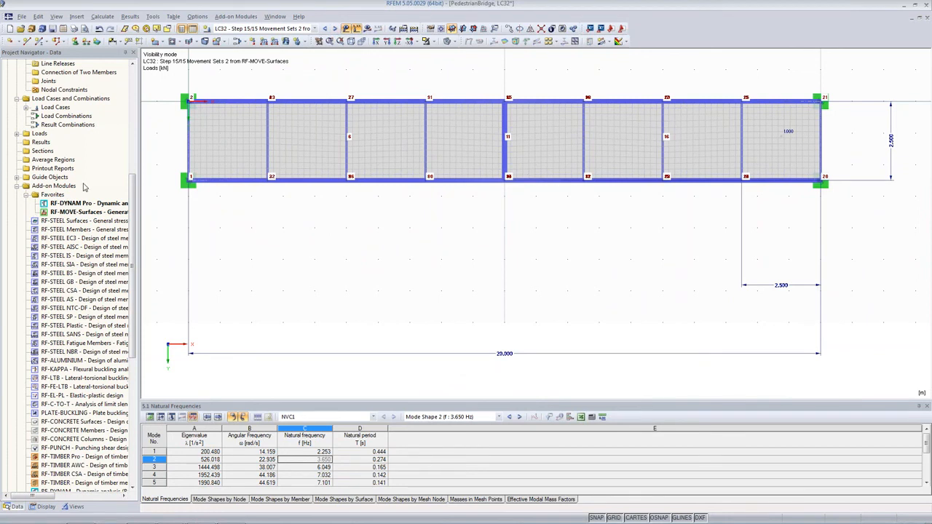
Open Edit Parameters and add a new parameter G with unit type Force.
left_click(102, 17)
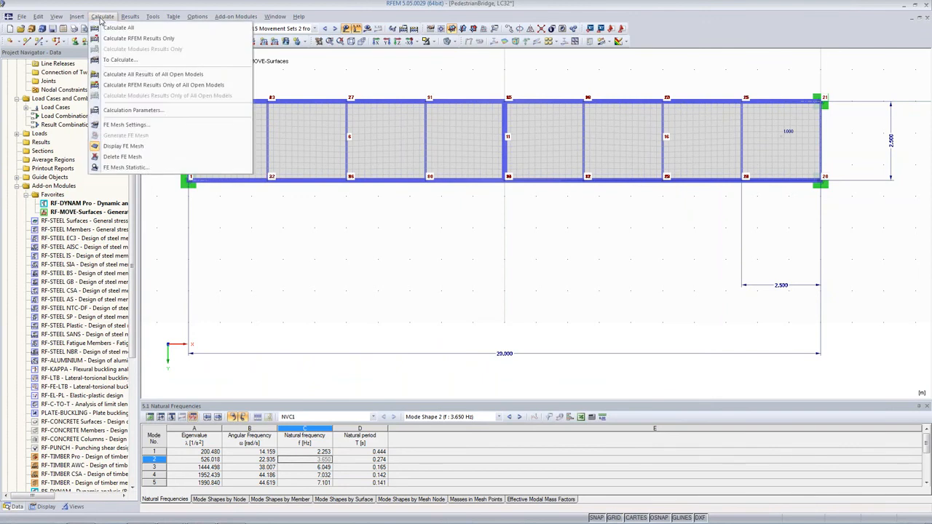
left_click(86, 19)
left_click(360, 43)
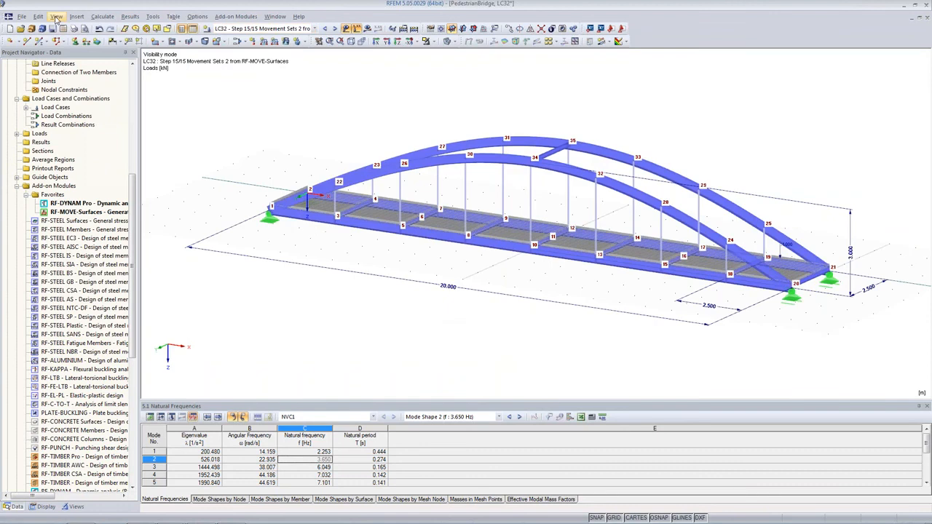
left_click(38, 16)
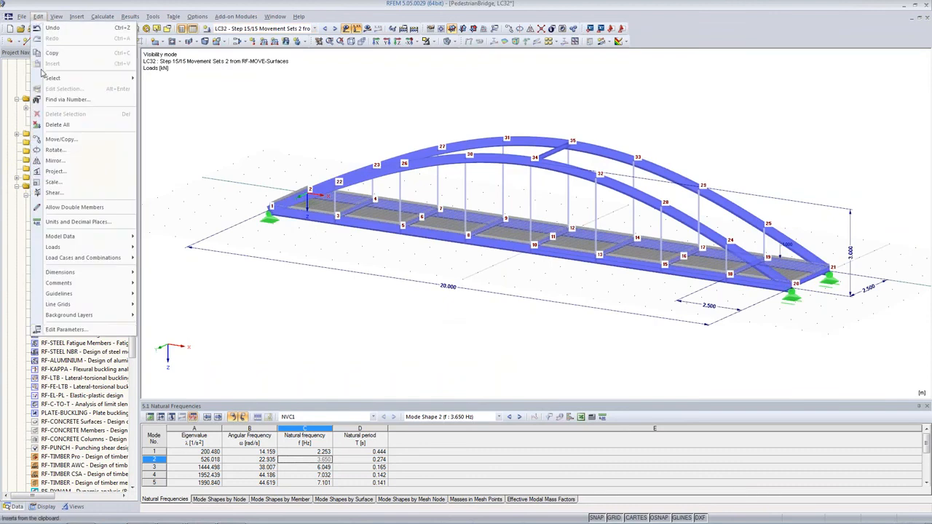
left_click(64, 329)
left_click_drag(164, 14, 371, 173)
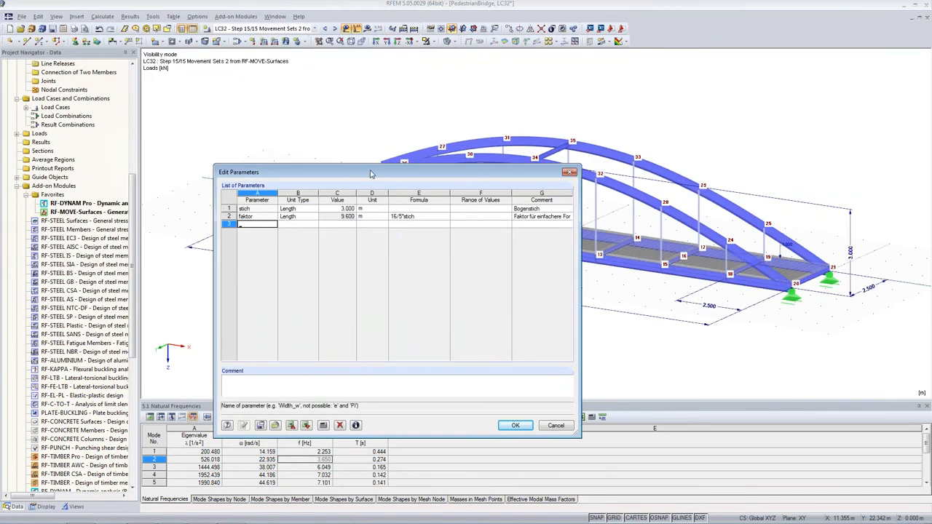
left_click(246, 225)
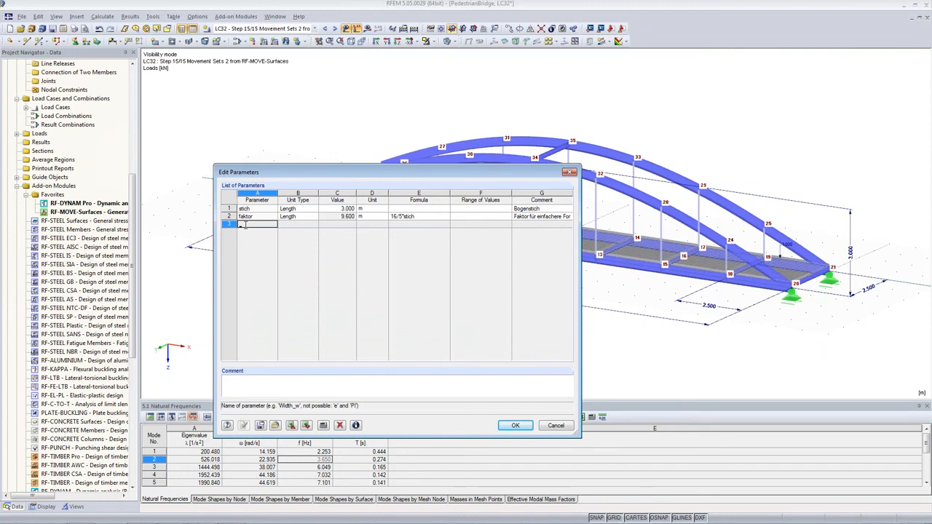
key("Tab")
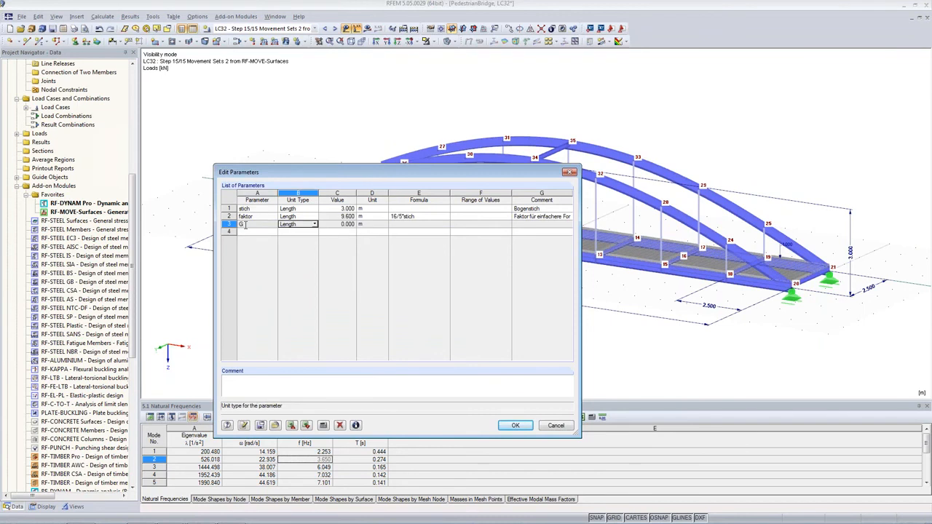
left_click(315, 225)
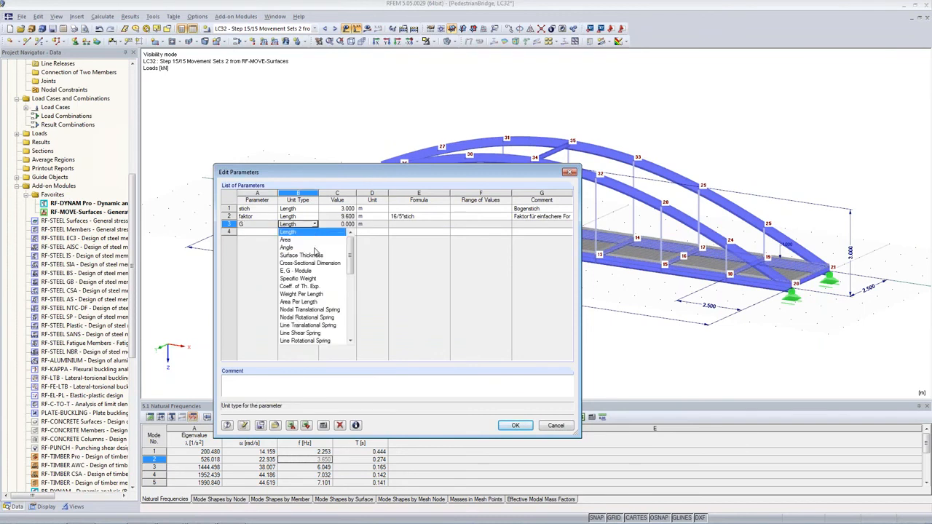
scroll(315, 287, "down", 1)
scroll(316, 284, "down", 1)
left_click(312, 309)
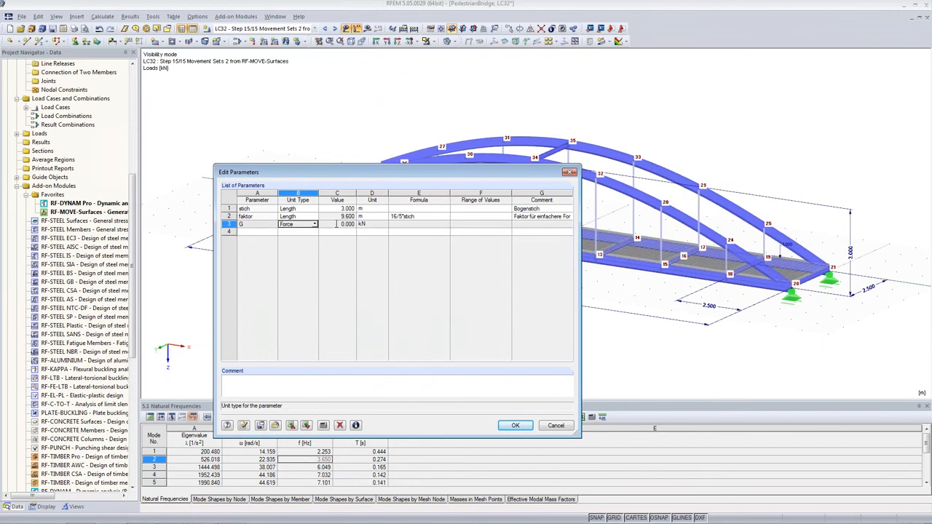
Set parameter G to 0.8 kN and give it the comment Self-Weight of Person.
left_click(337, 224)
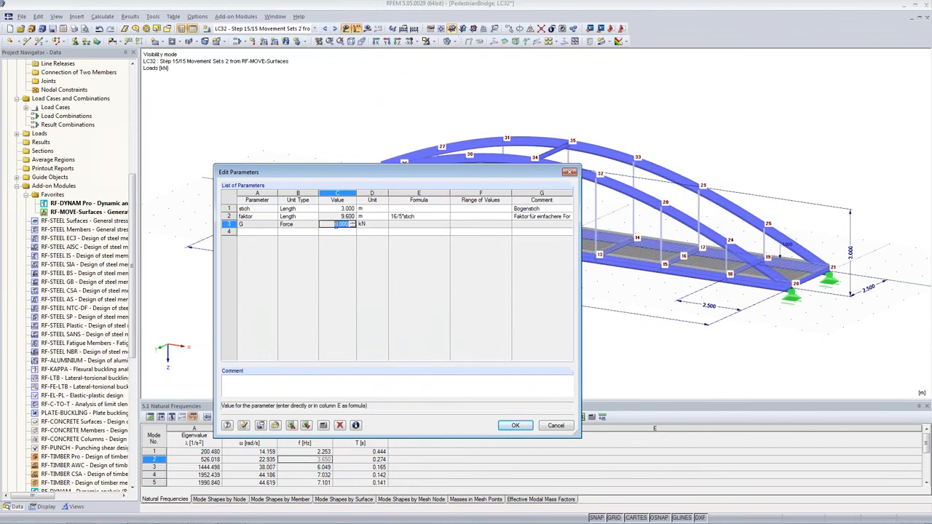
type("0.")
type("6")
key("Tab")
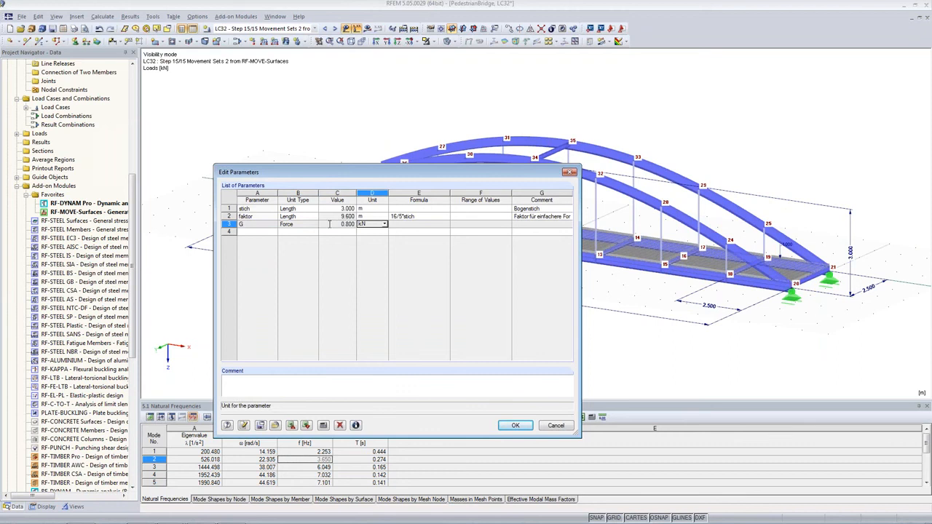
left_click(521, 224)
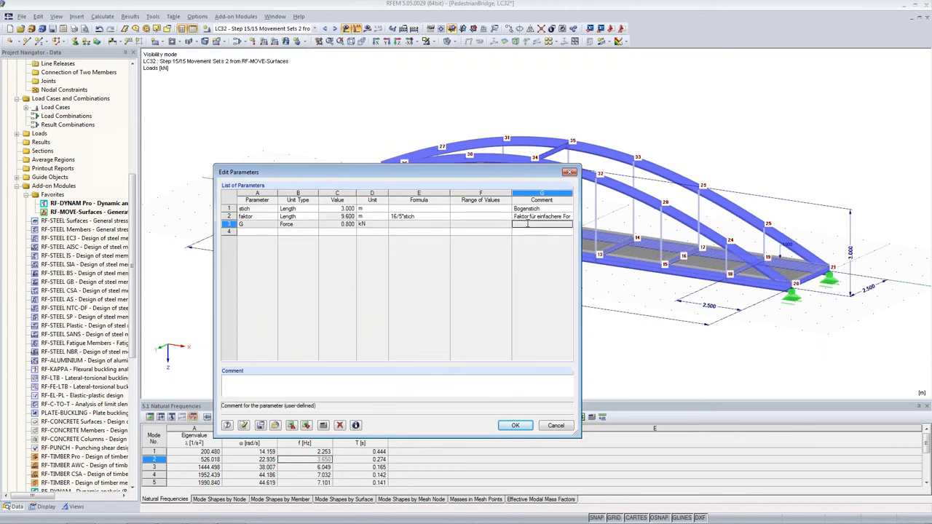
type("Self-Weight of Person")
left_click(260, 231)
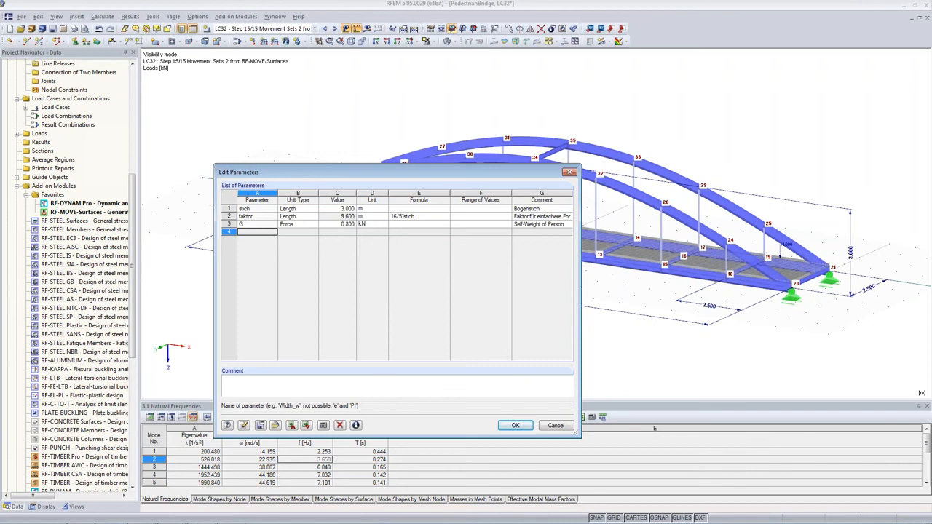
Add a new parameter N with unit type Dimensionless.
type("N")
key("Tab")
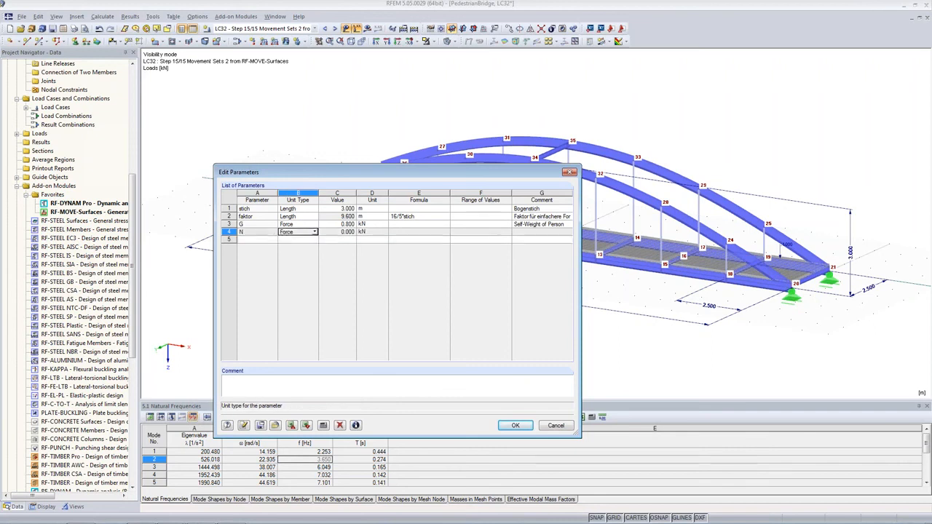
left_click(316, 233)
scroll(313, 298, "down", 5)
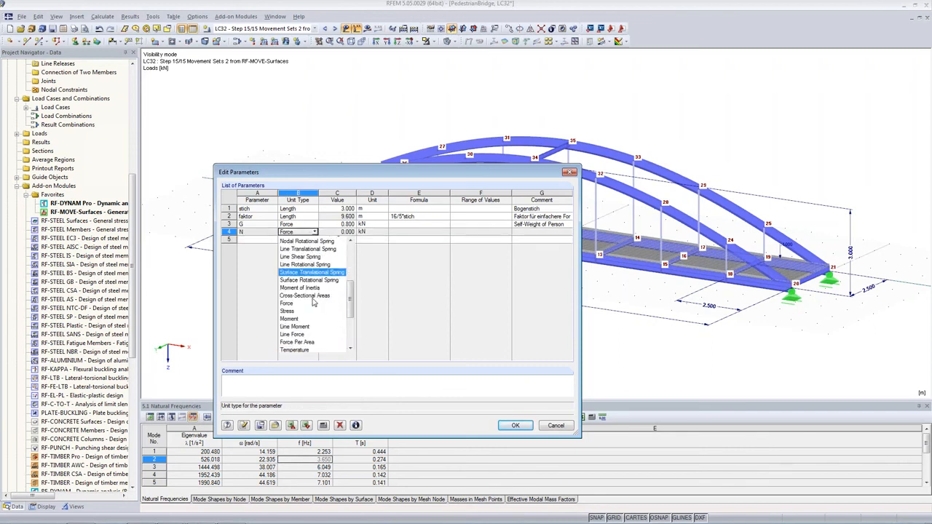
left_click(295, 348)
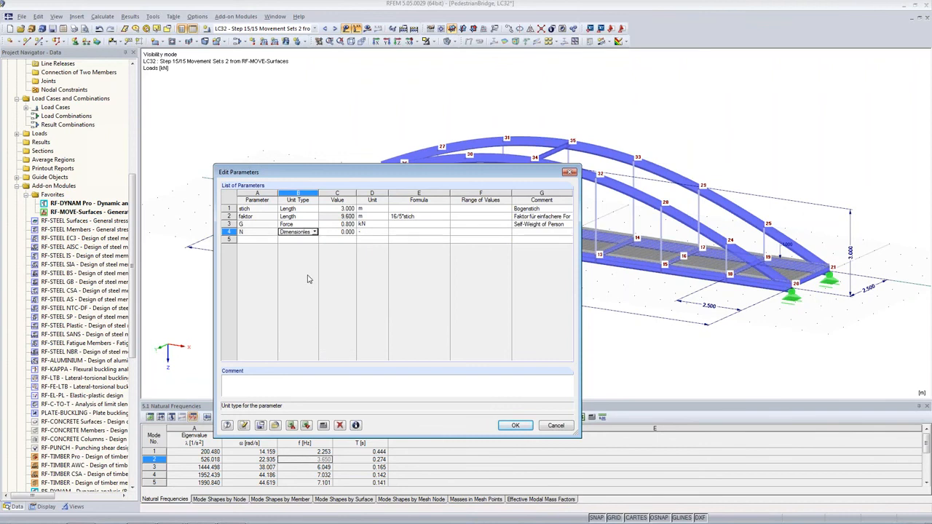
left_click(313, 232)
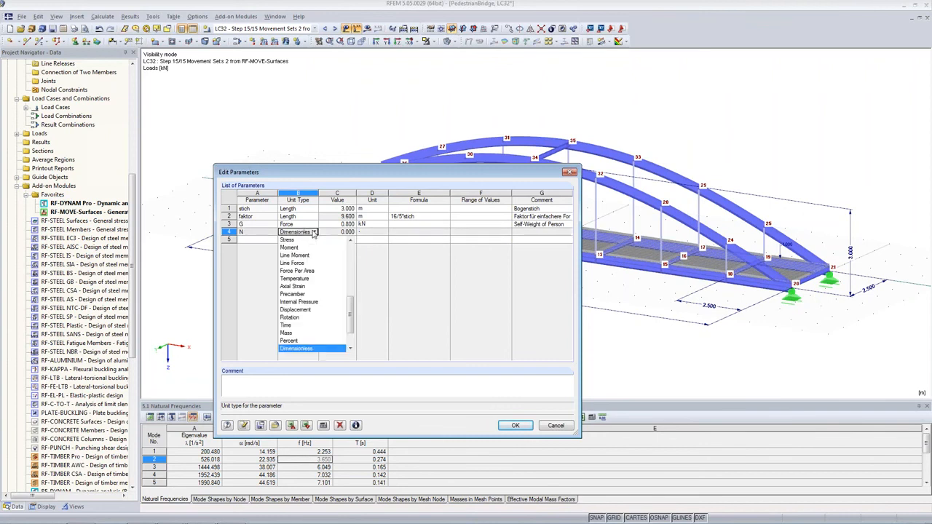
left_click(313, 232)
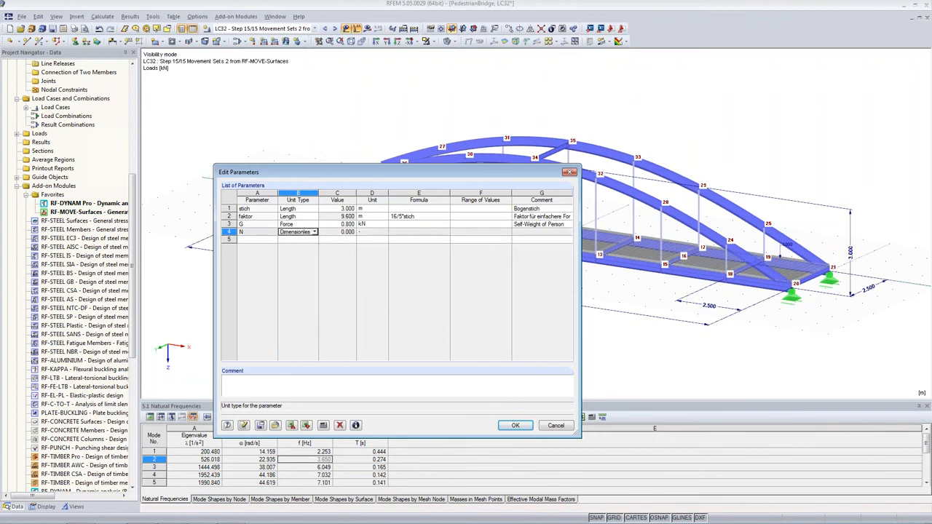
Set parameter N to 4 and give it the comment Number of Persons.
left_click(332, 233)
double_click(333, 233)
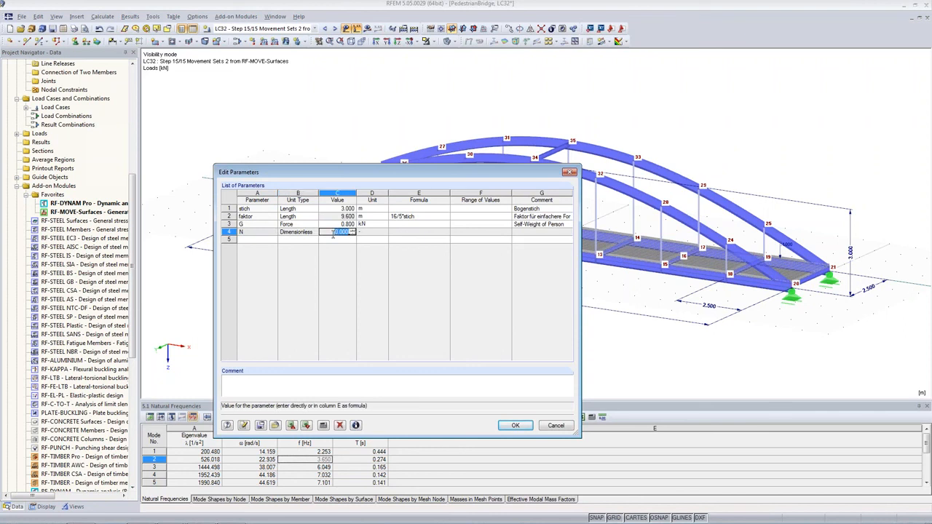
type("4")
key("Tab")
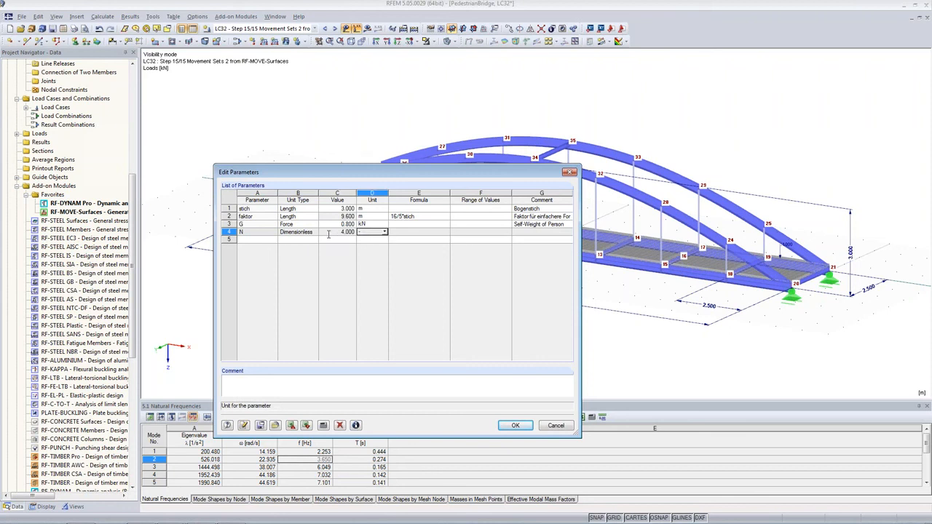
left_click(528, 232)
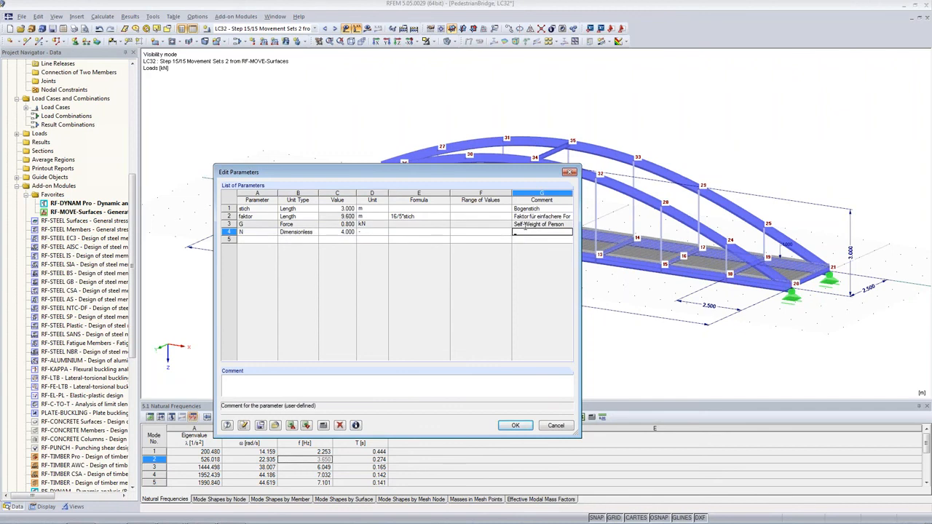
type("Number of Persons")
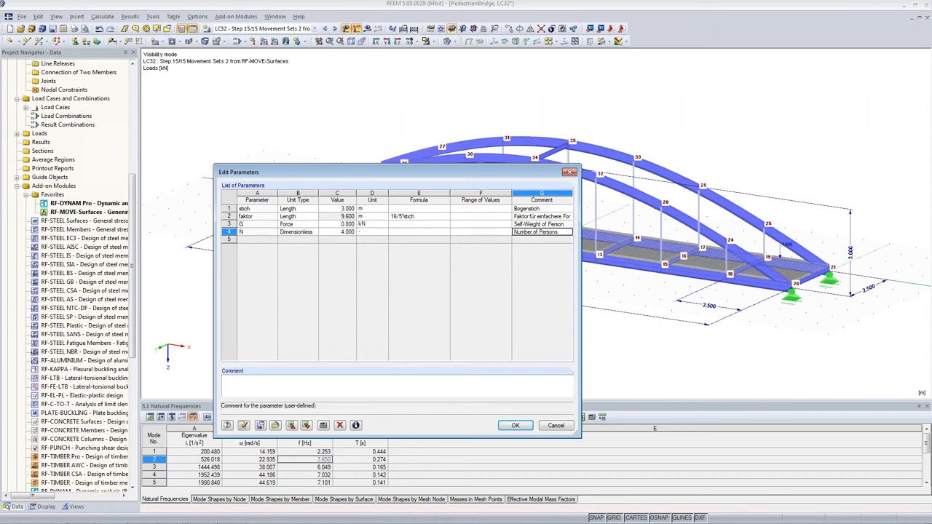
Add a dimensionless parameter fs with value 2.
left_click(254, 239)
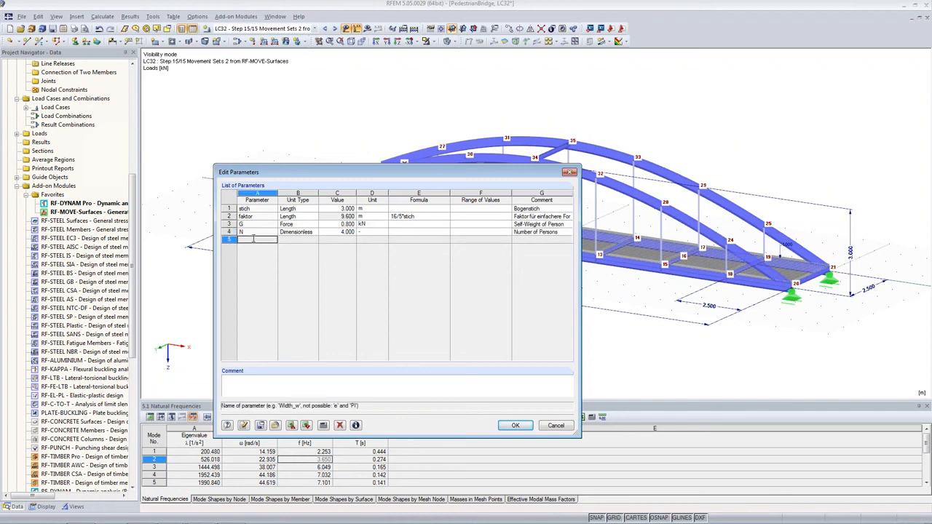
type("fs")
key("Tab")
left_click(314, 240)
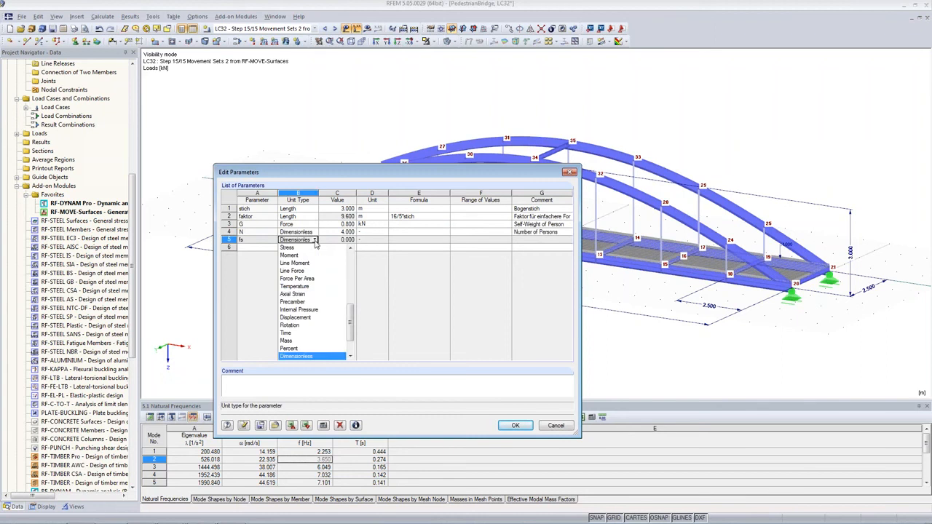
left_click_drag(350, 317, 360, 354)
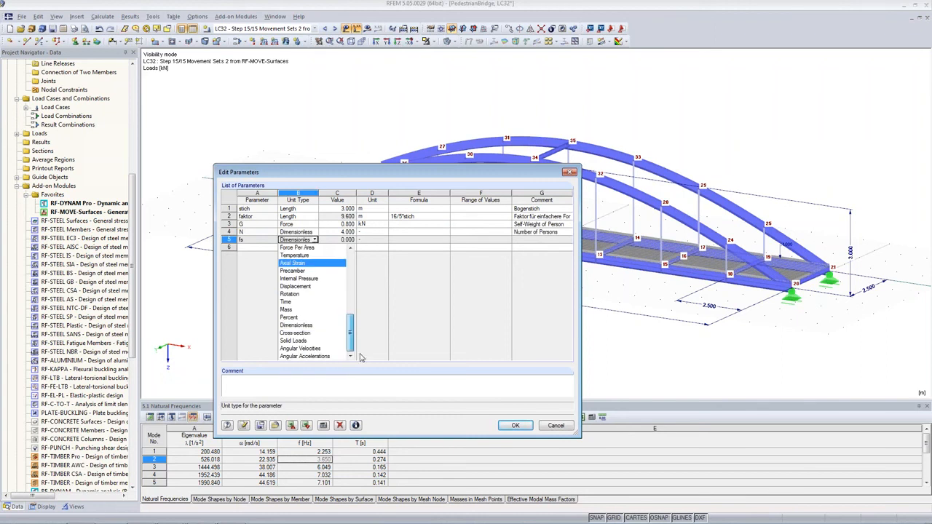
left_click(298, 324)
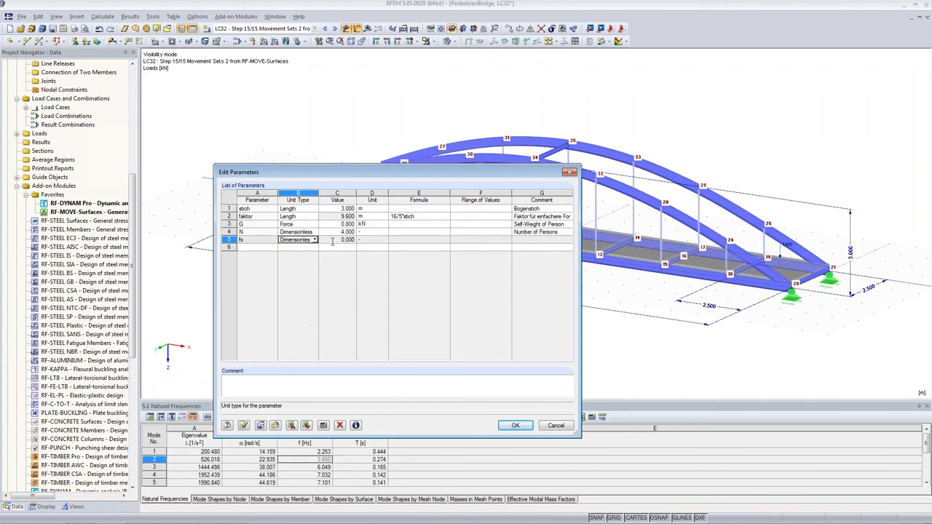
left_click(332, 240)
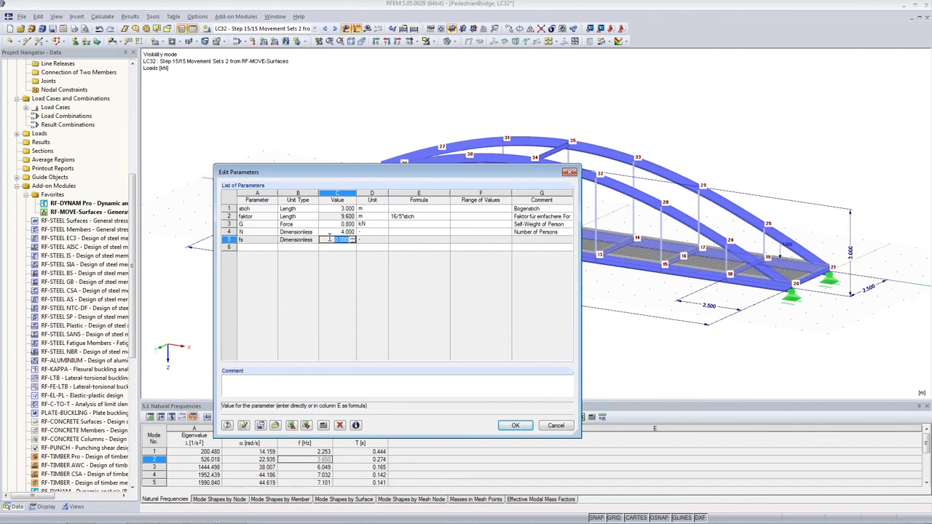
type("2")
key("Tab")
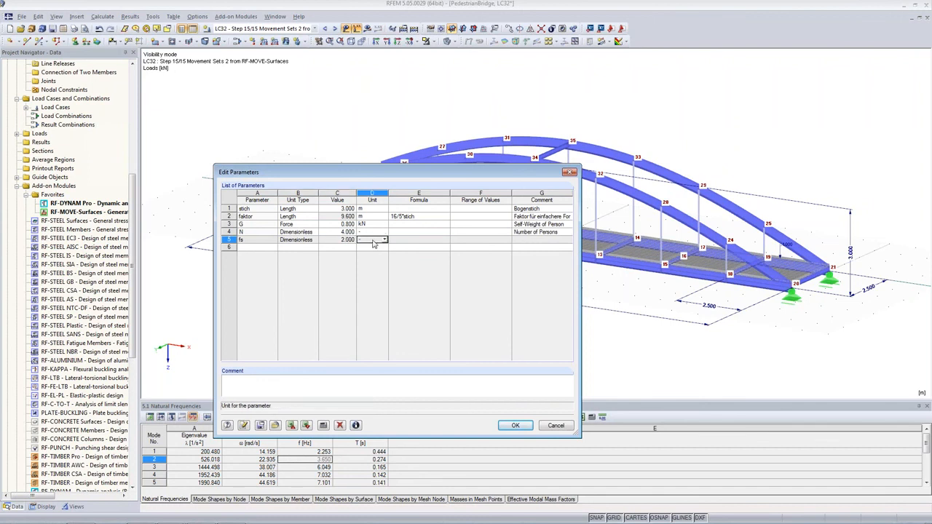
left_click(329, 240)
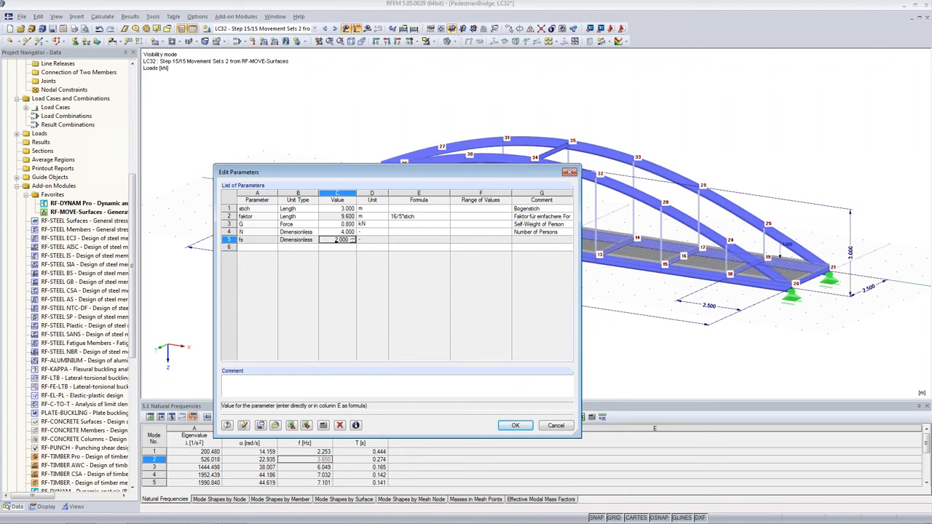
Give parameter fs the comment Step Frequency [Hz] and close the parameter dialog.
left_click(514, 239)
type("Step F")
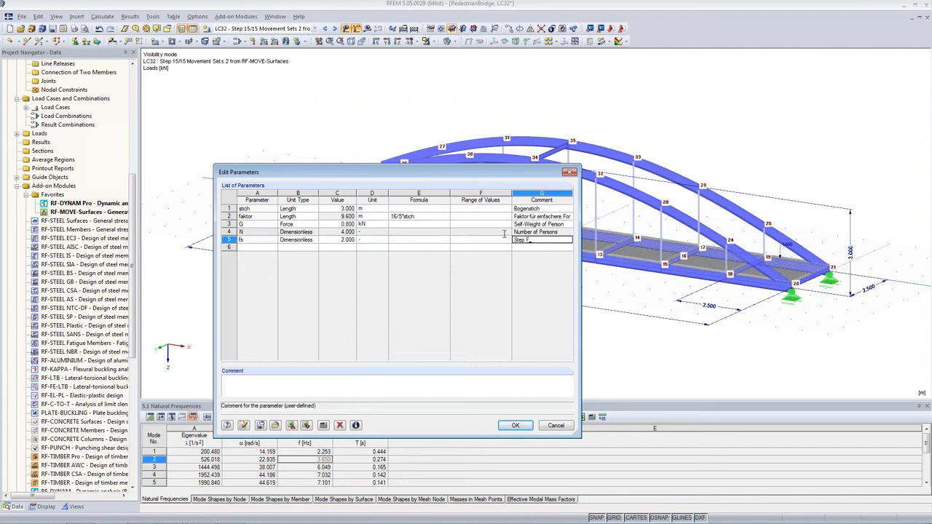
type("requency [Hz]")
left_click(521, 429)
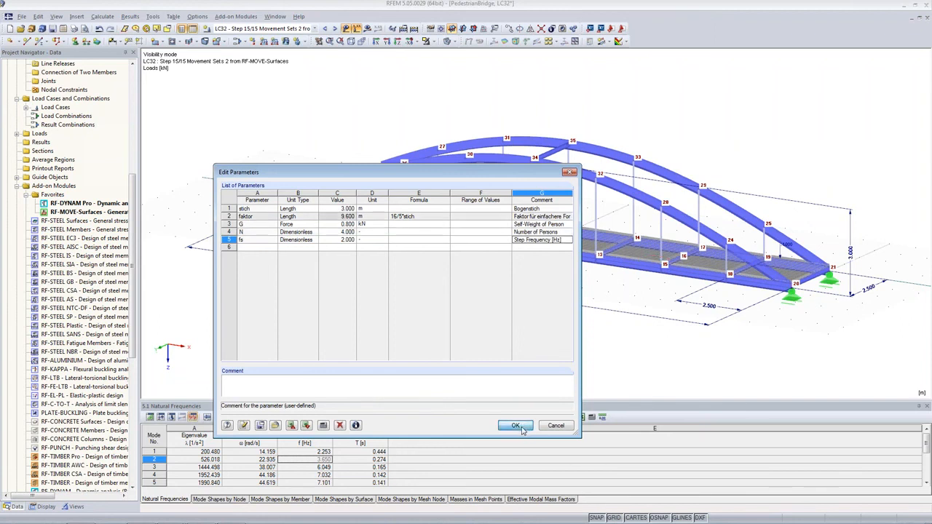
Open RF-DYNAM Pro, activate forced vibrations with time diagrams, and go to the time diagrams.
double_click(67, 204)
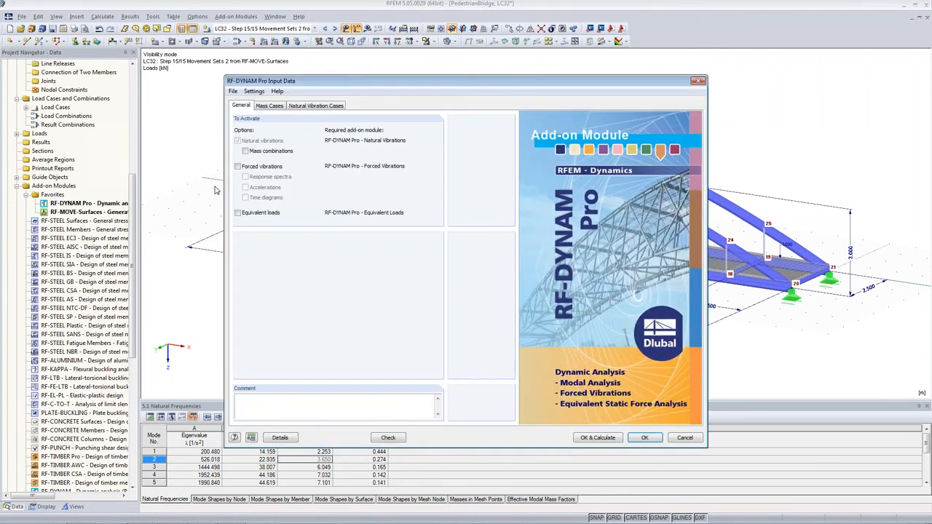
left_click(237, 167)
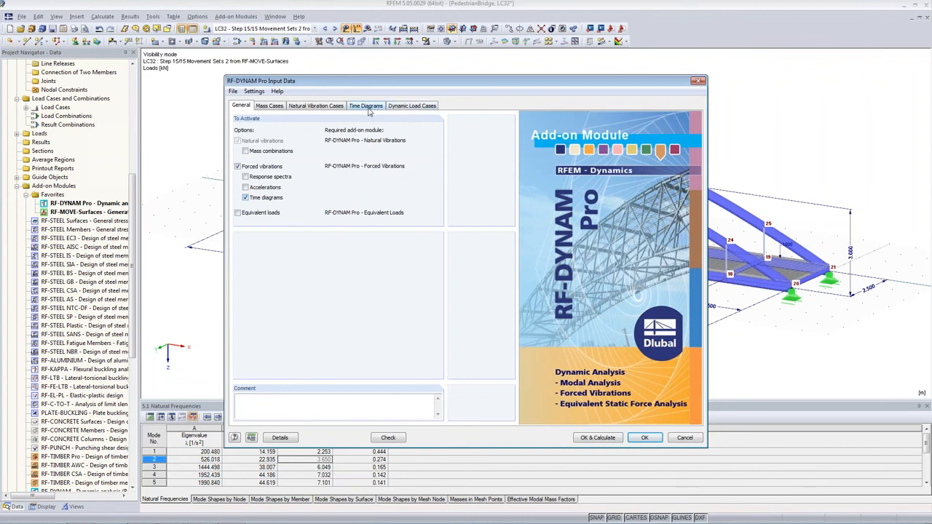
left_click(370, 108)
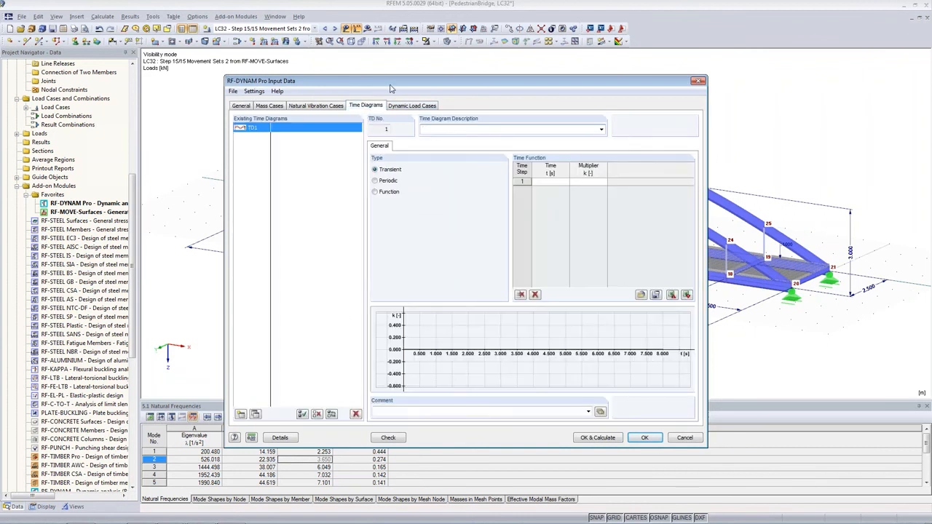
left_click(394, 108)
left_click(367, 107)
Set time diagram TD1 to the Function type and describe it as Right Foot - Position 1.
left_click(590, 182)
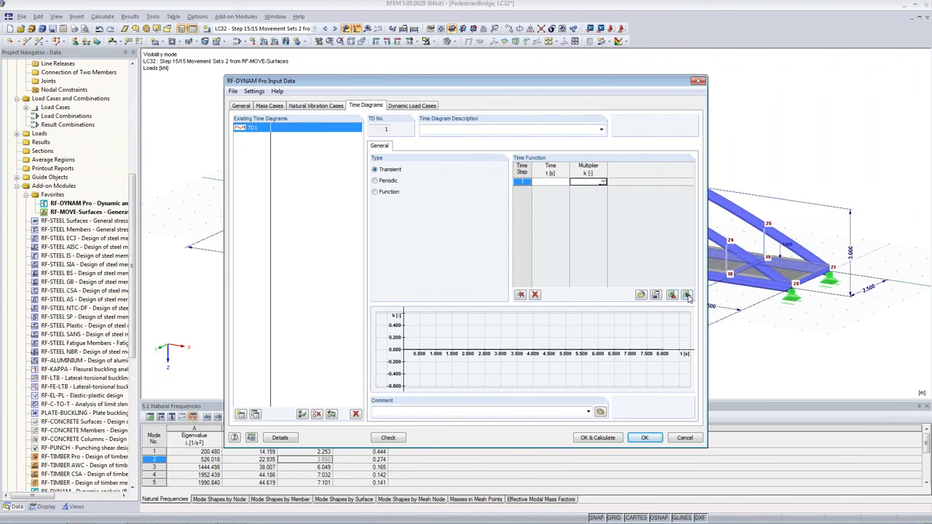
left_click(375, 180)
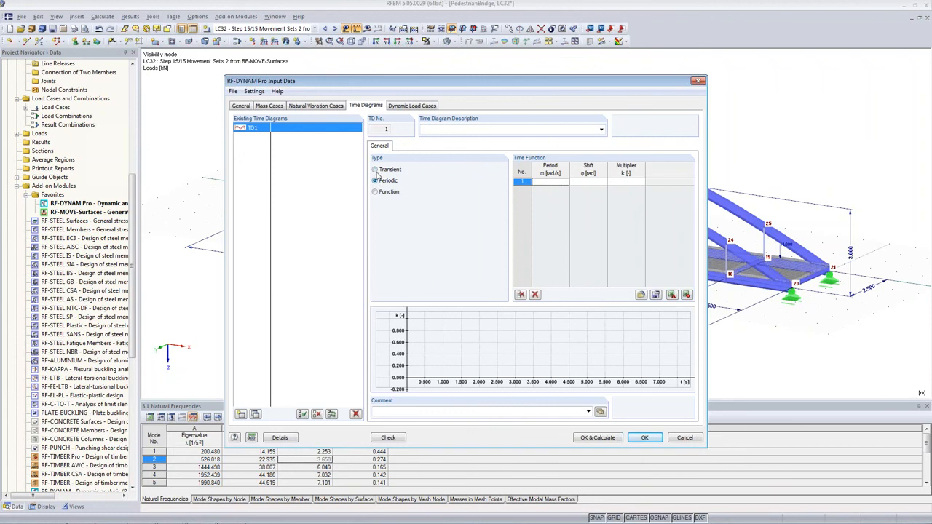
left_click(553, 182)
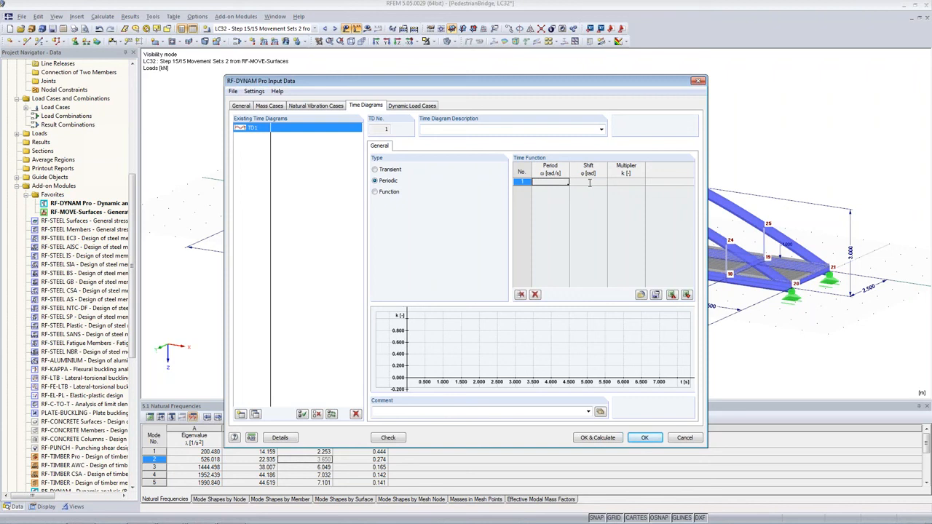
left_click(589, 183)
left_click(386, 194)
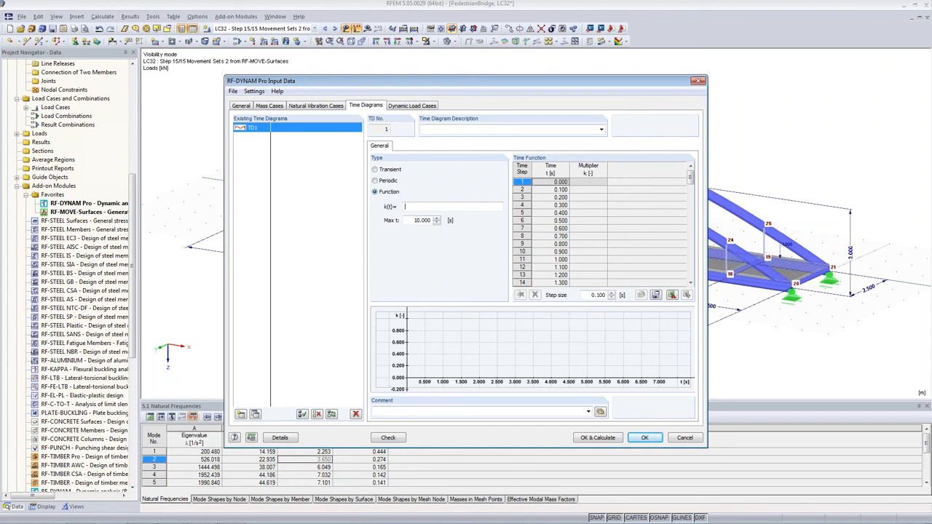
left_click(425, 129)
type("Right Foot")
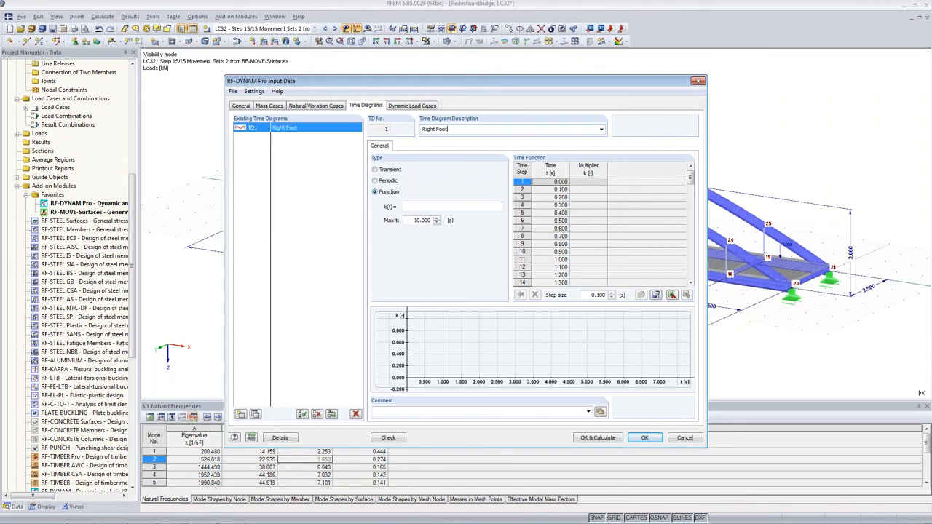
type(" - Position 1")
Enter the function k(t) = (1+0.4*SIN(PI*2*fs*t)+0.1*SIN(PI*4*fs*t-PI/2)) for the right foot load.
left_click(405, 206)
type("(1+0.4")
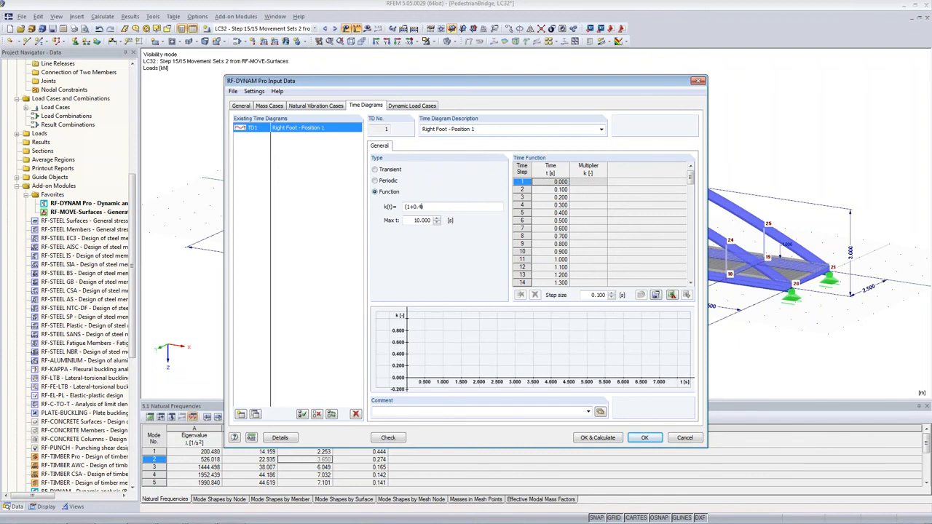
type("SIN(")
type("*")
type("(PI")
type("*2")
type("*fs*t")
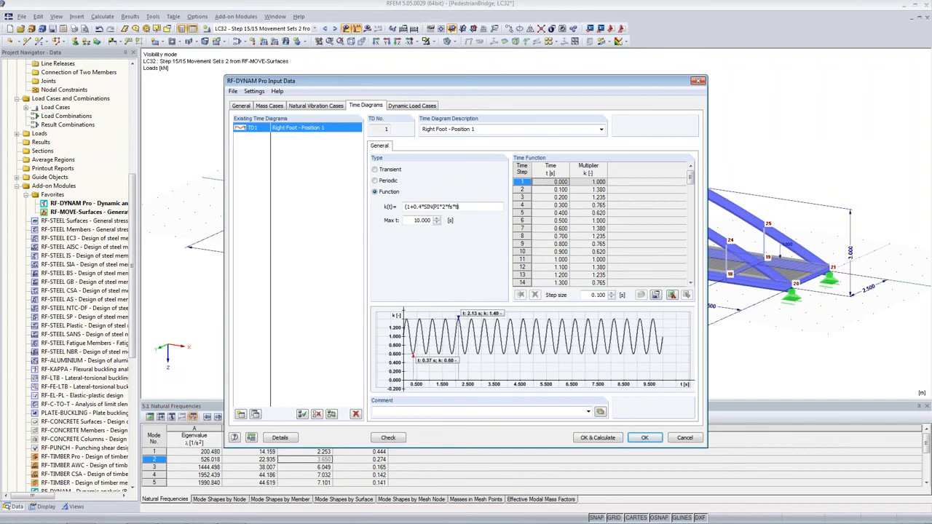
type("))")
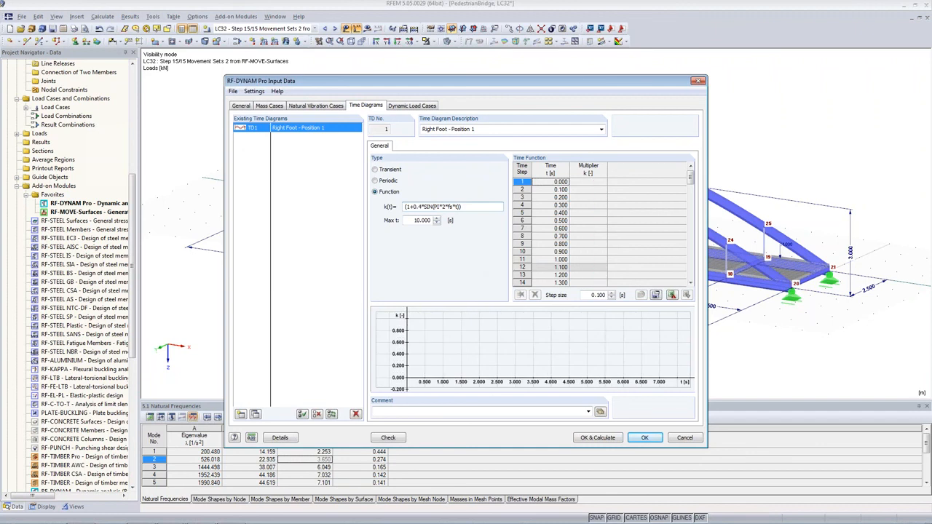
type("+0.1")
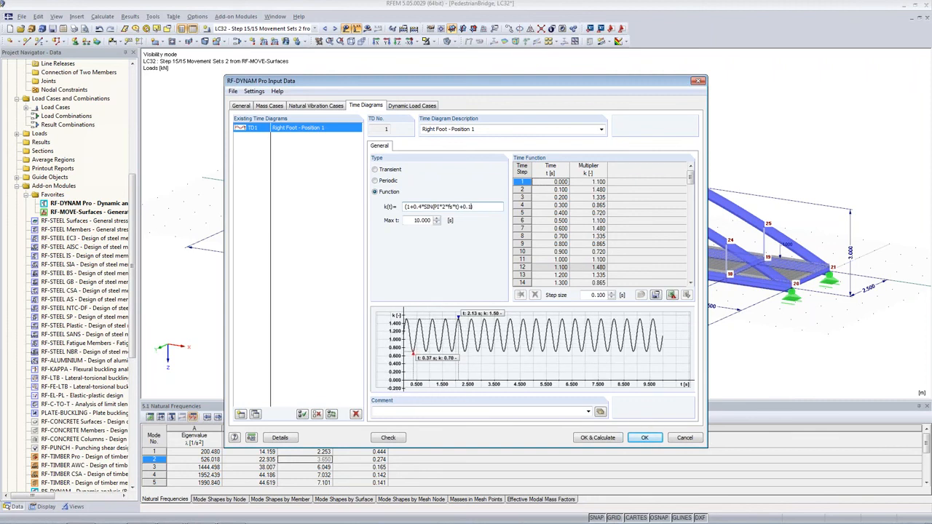
type("*")
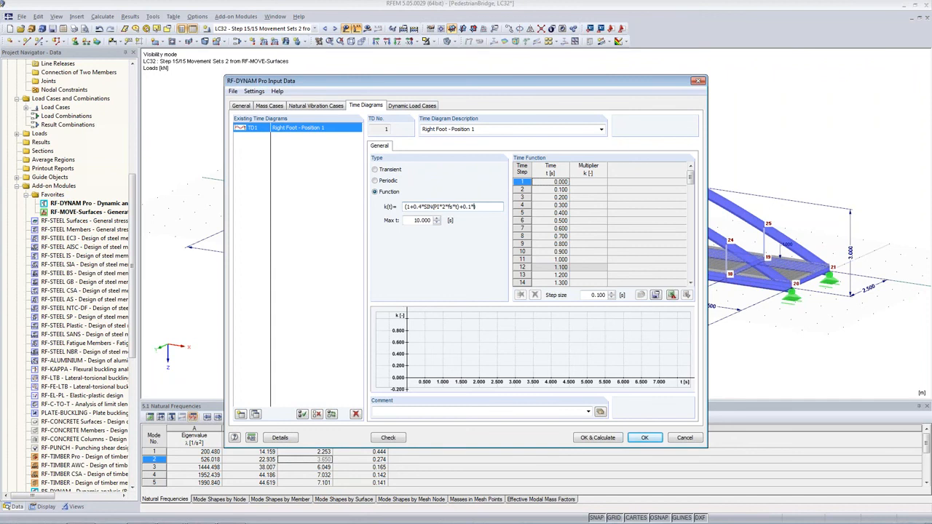
type("SIN(PI*")
type("4*fs)*t-PI/2")
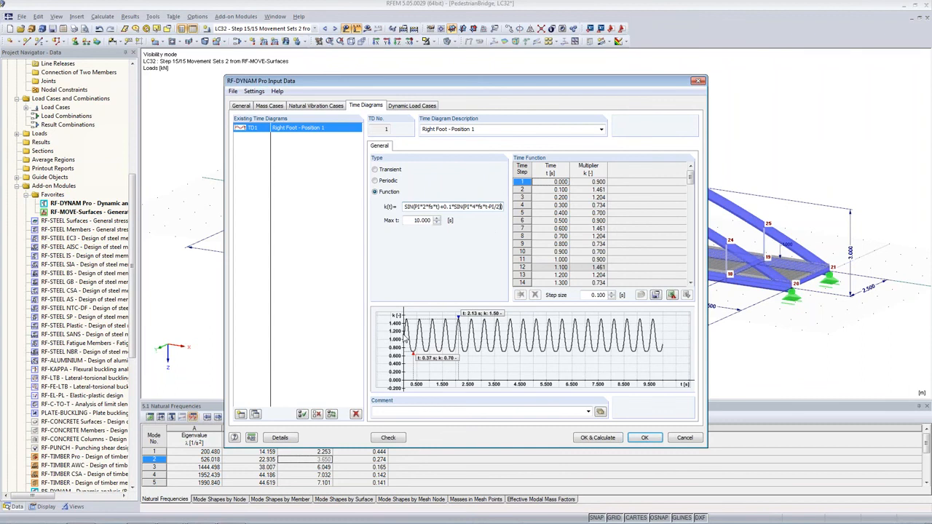
type("+")
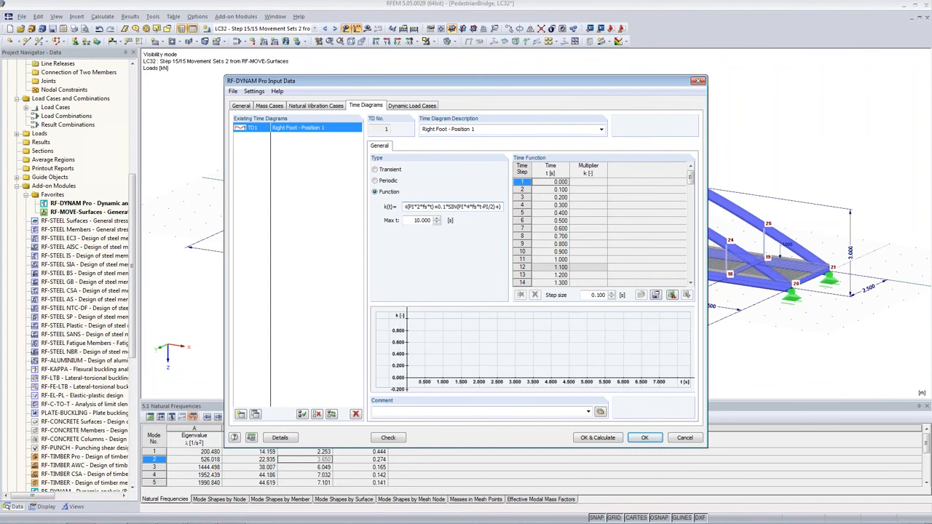
type("0.1*SIN(PI*6*fs*t-PI/2)")
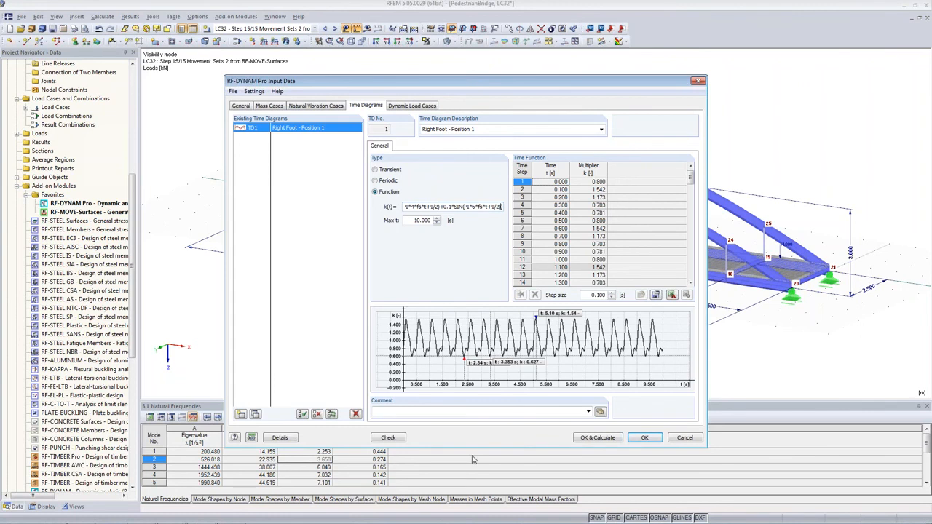
Switch to the PowerPoint presentation and page back through the walking-load slides.
left_click(174, 515)
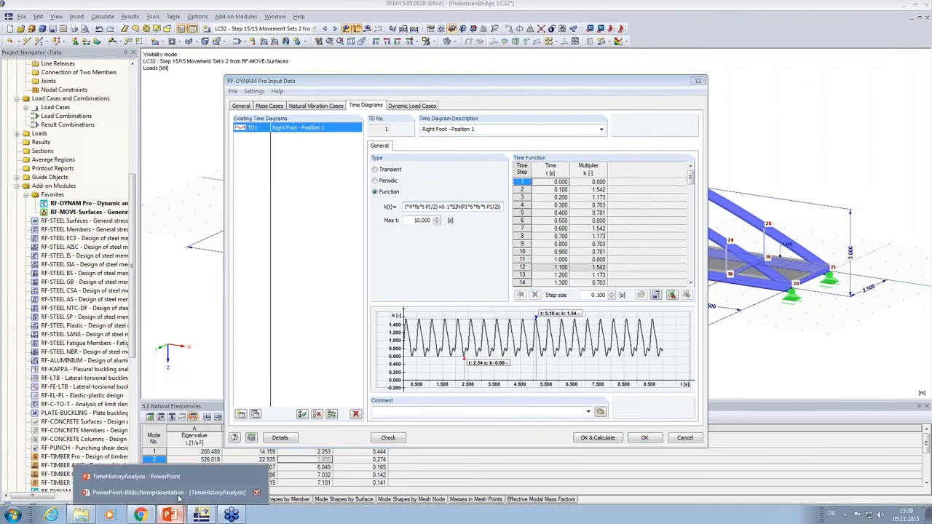
left_click(172, 493)
key("Left")
key("Left")
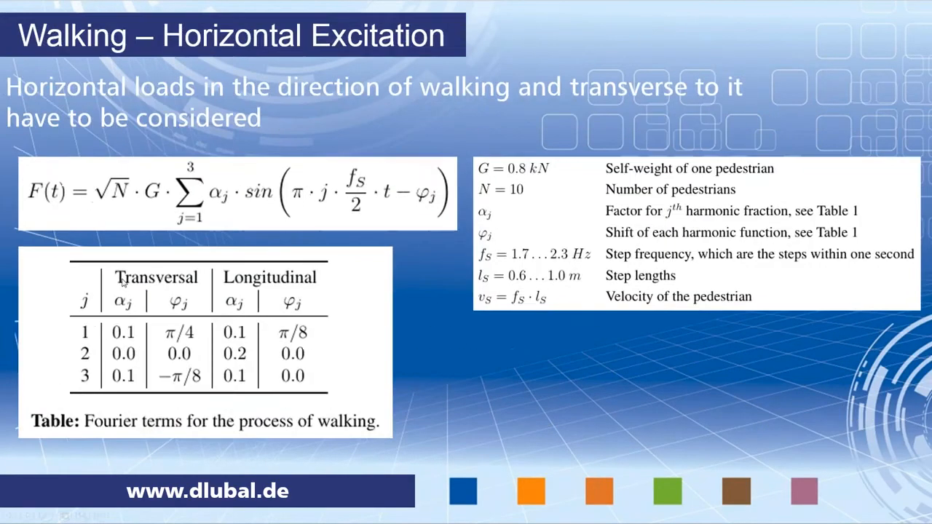
key("Left")
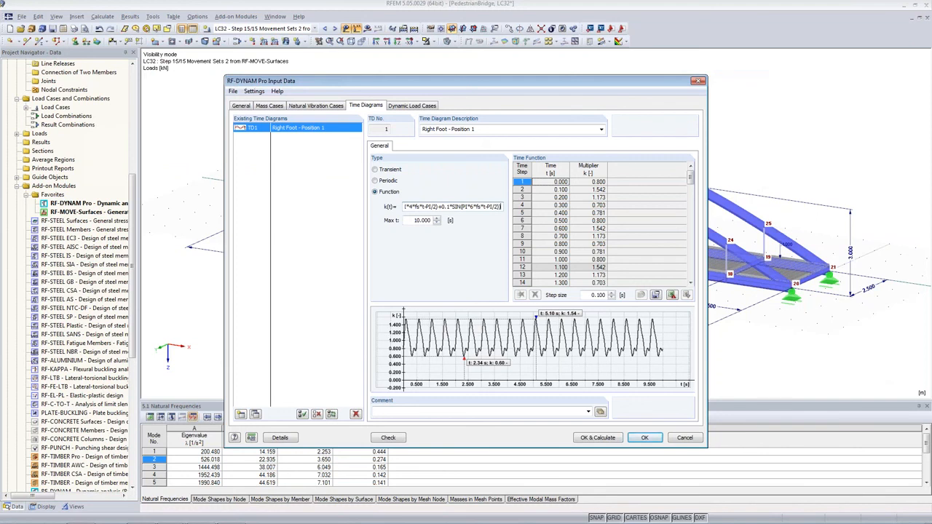
Prefix the k(t) function with G/1000*sqrt(N)* to scale it by pedestrian weight and count.
key("Home")
type("G/")
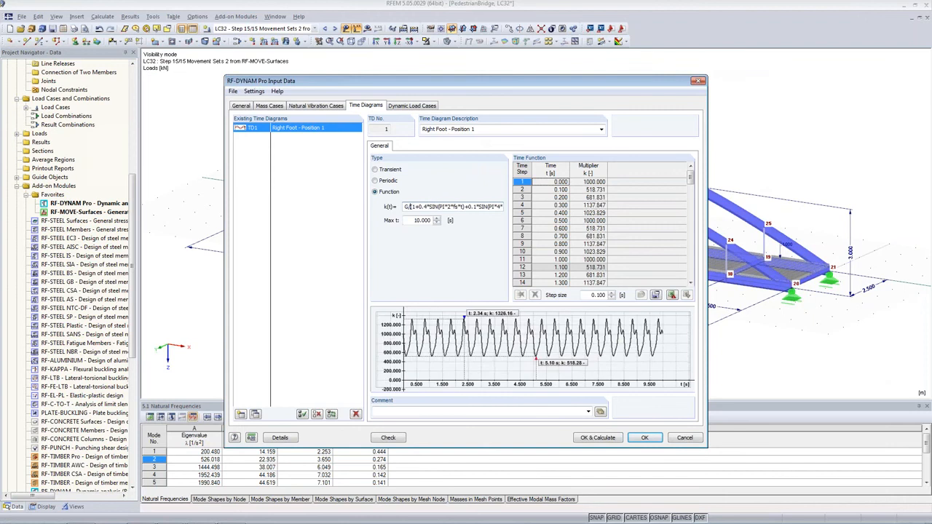
type("1000")
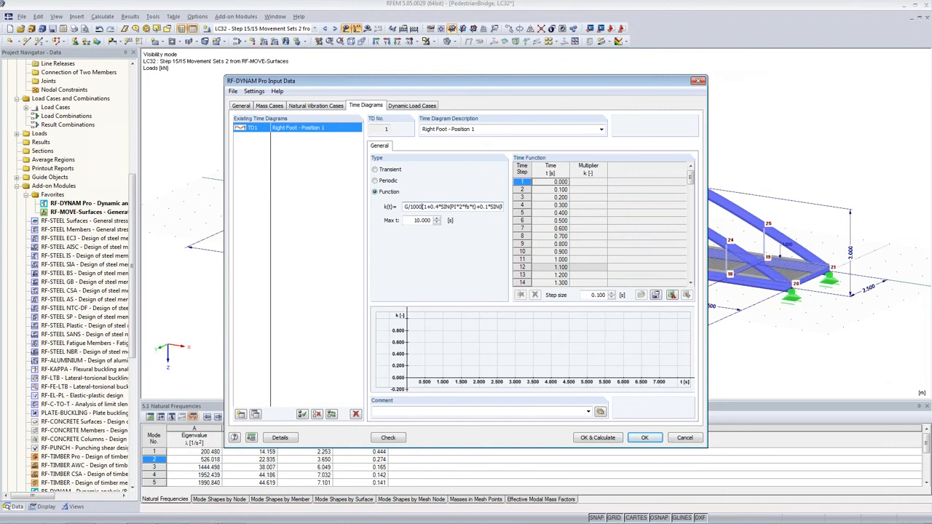
type("*")
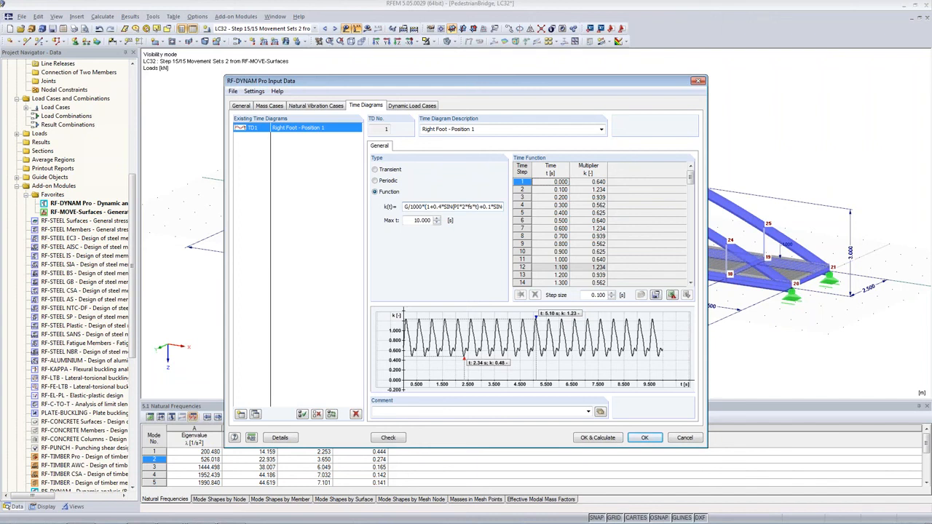
type("sqrt(N)")
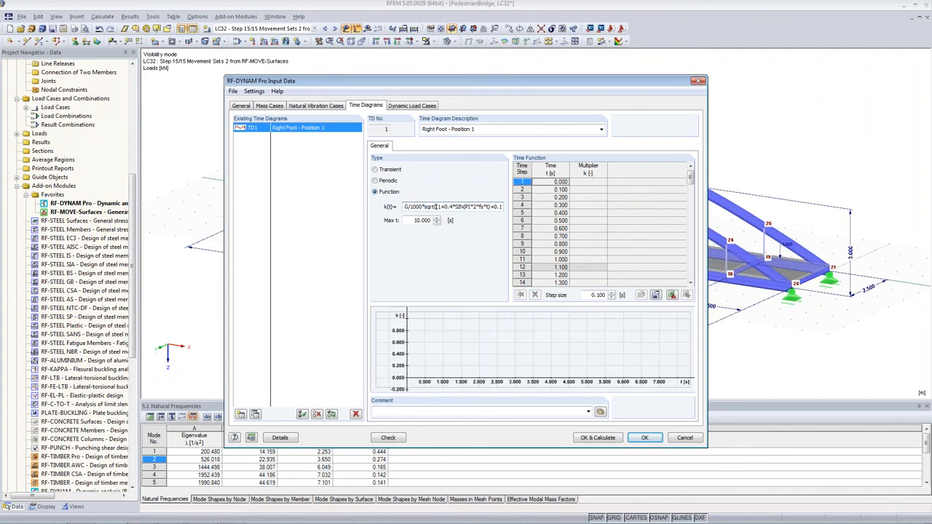
type("*")
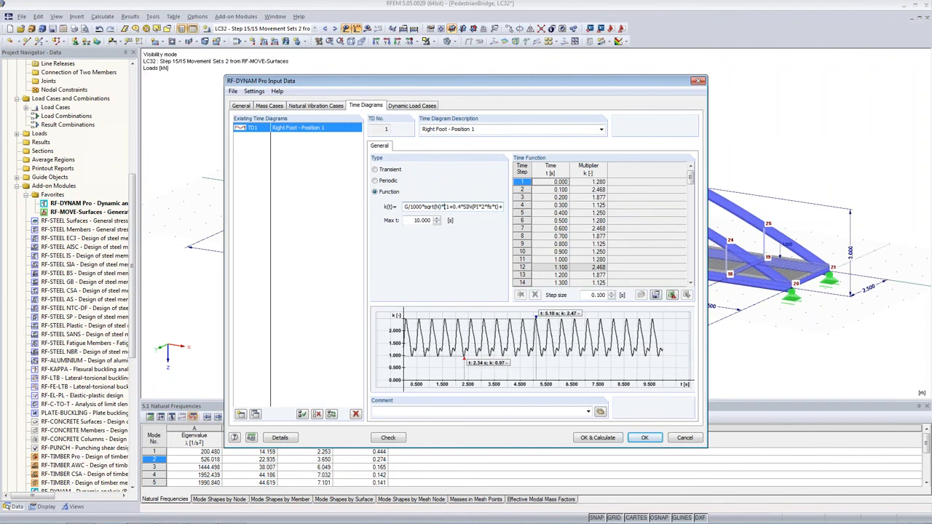
Set the maximum time Max t of TD1 to 0.470 s.
double_click(440, 220)
type("0.")
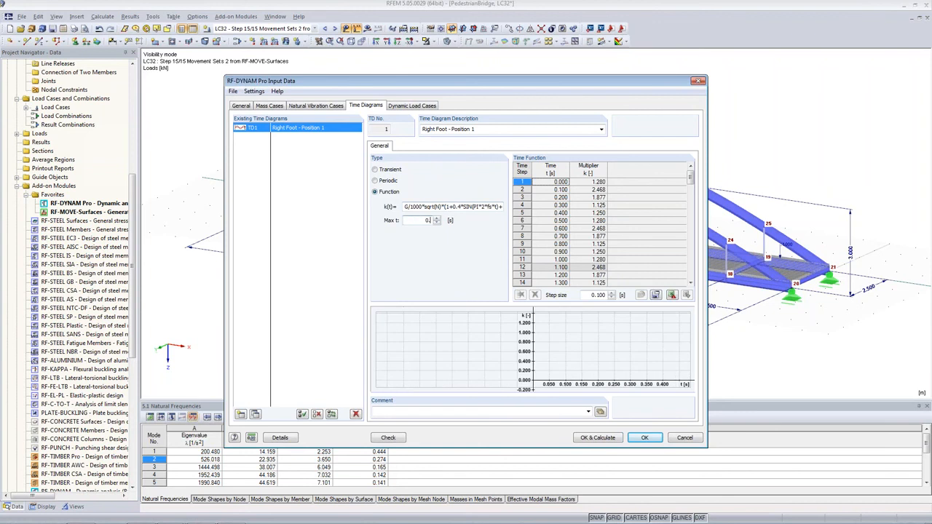
type("470")
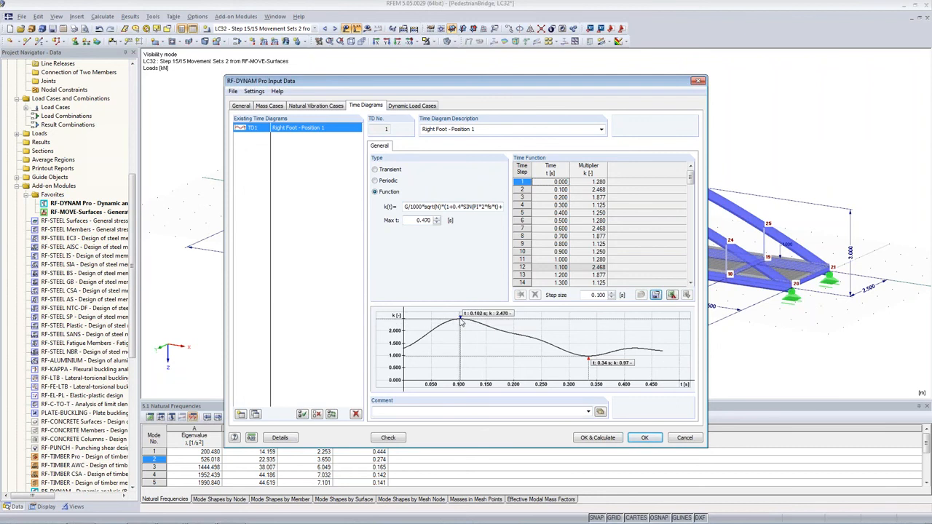
left_click(595, 371)
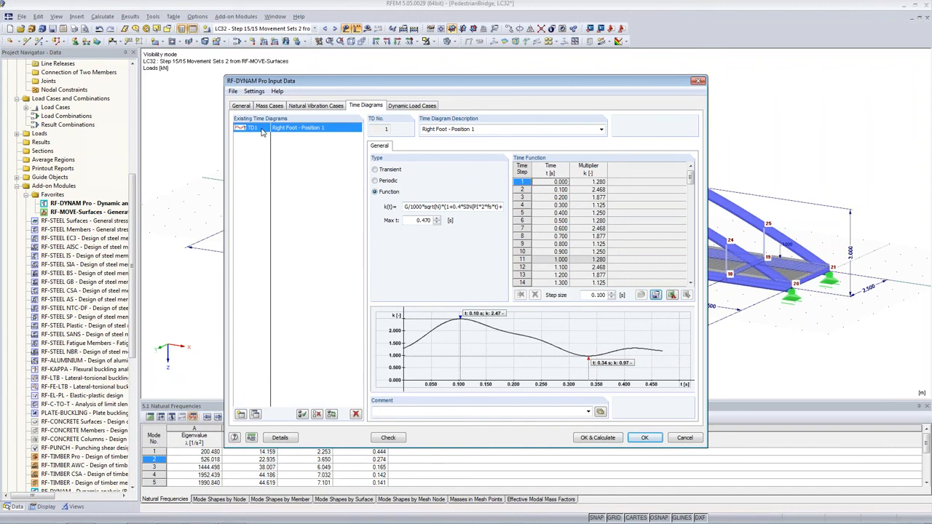
Copy TD1 to a new time diagram and describe it as Left Foot - Position 1.
left_click(255, 415)
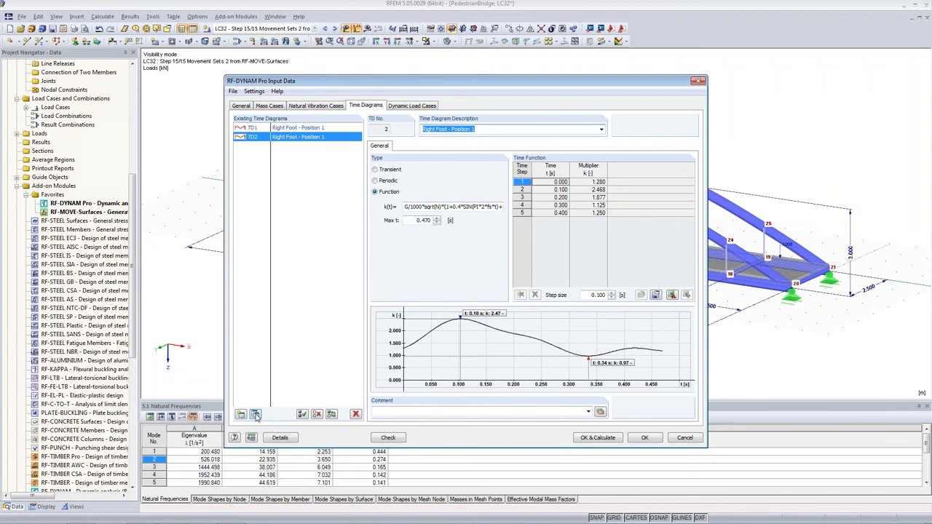
left_click(480, 130)
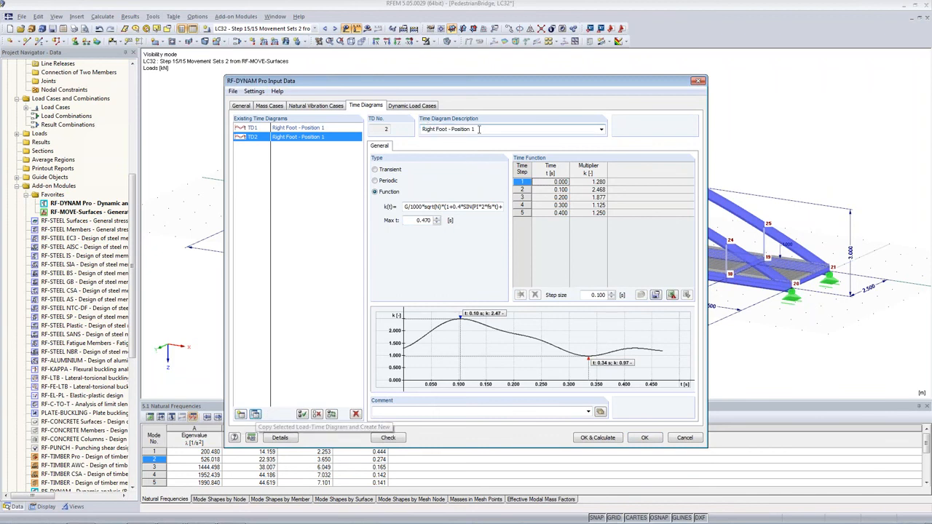
double_click(429, 129)
type("Le")
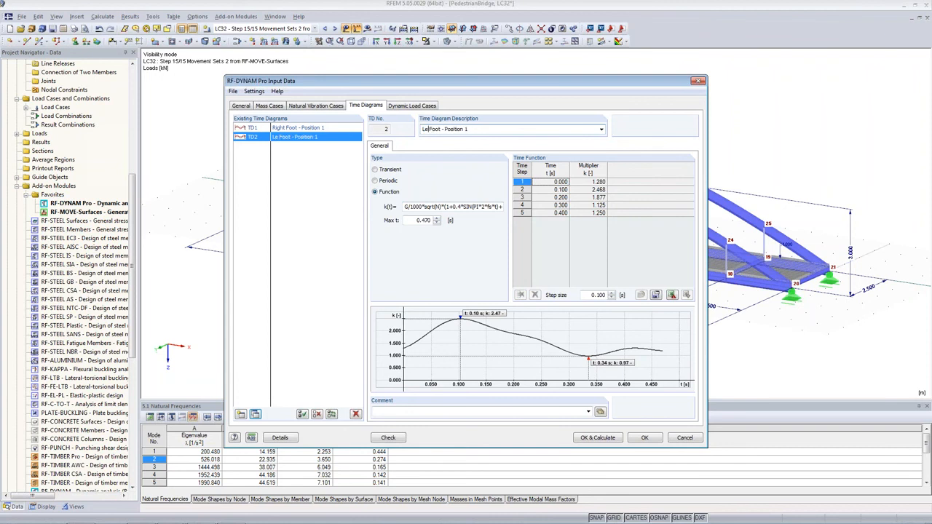
type("ft")
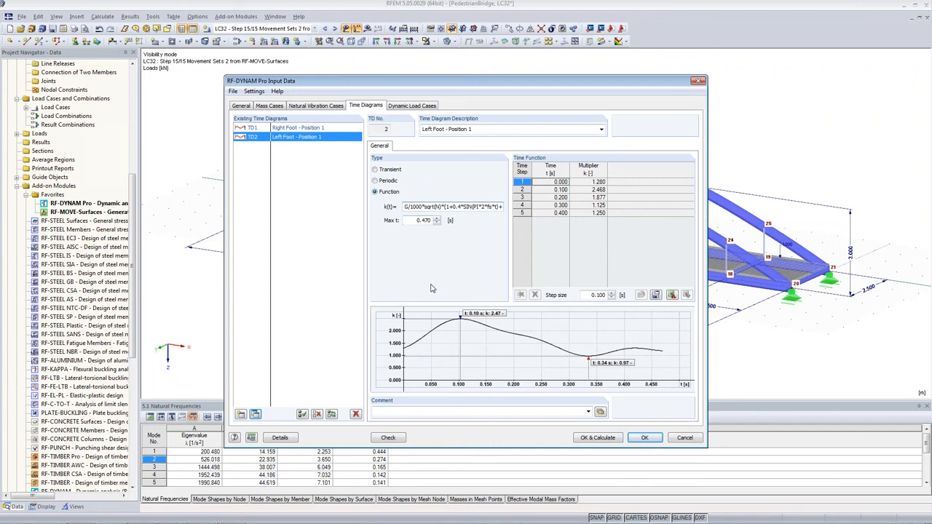
Wrap the TD2 function in if(t<0.47;0;...) so the left foot load starts at 0.47 s.
left_click(406, 206)
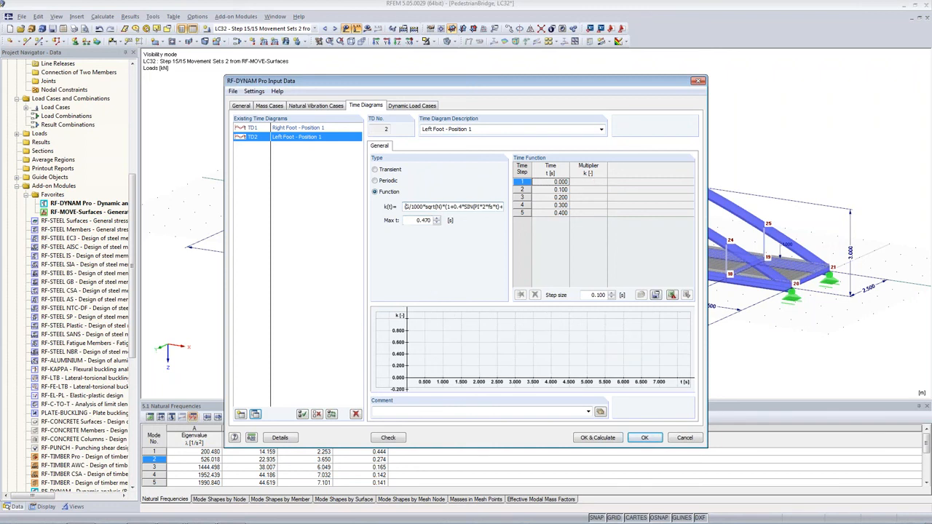
type("if(t<0.47;0;")
key("End")
type(")")
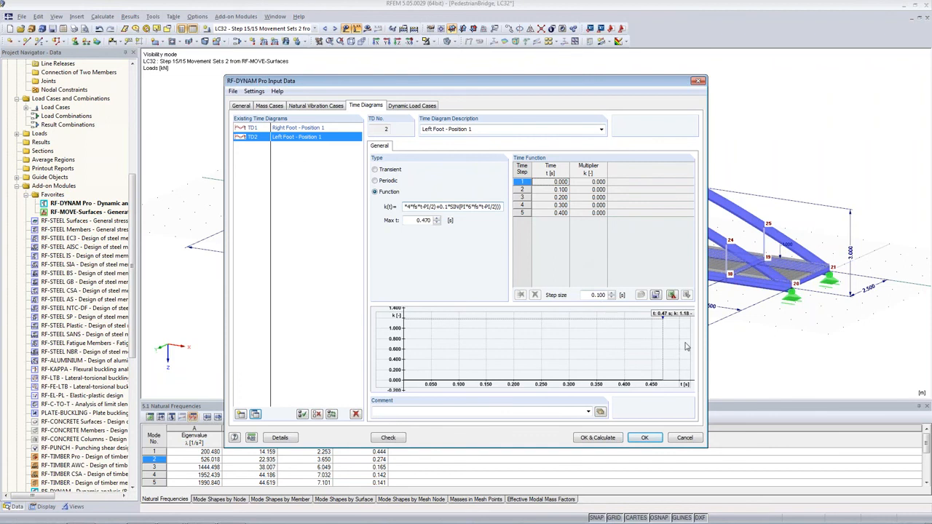
key("Tab")
left_click(413, 206)
left_click(429, 286)
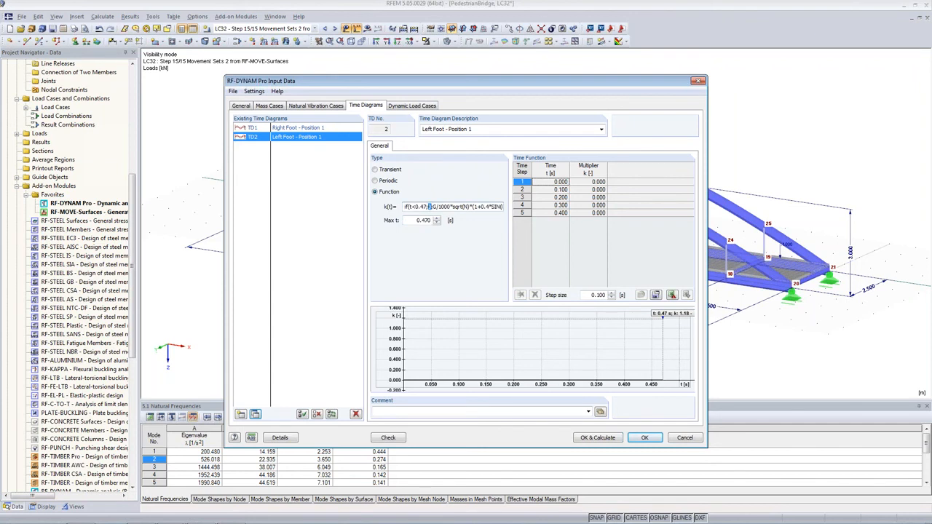
Set Max t of the Left Foot - Position 1 diagram to 0.970 s.
left_click(418, 221)
type("0")
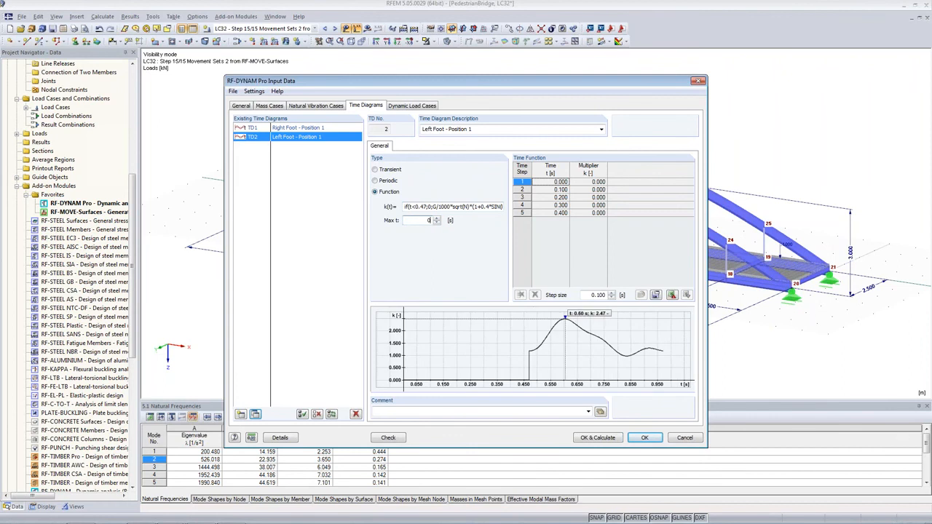
type(".970")
Copy TD2 to a new time diagram and describe it as Right Foot - Position 2.
left_click(255, 413)
left_click(434, 130)
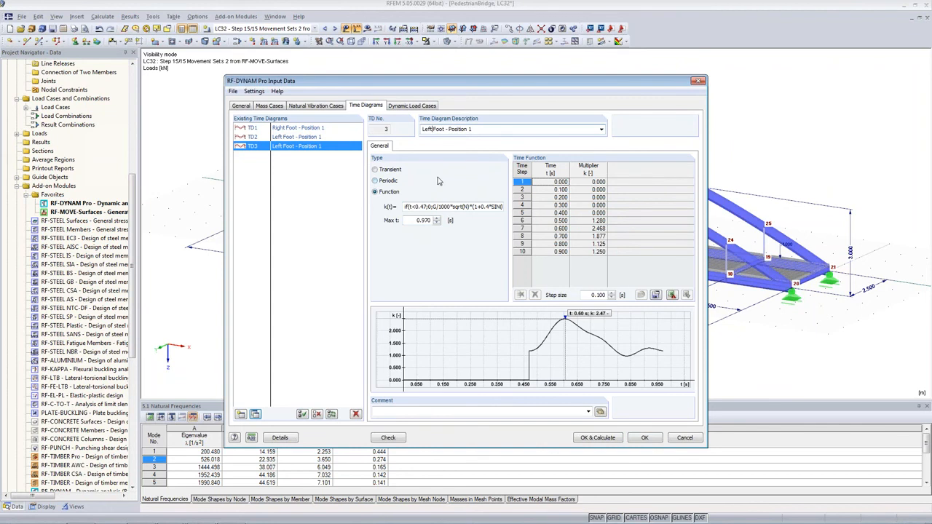
key("BackSpace")
key("BackSpace")
key("BackSpace")
key("BackSpace")
type("Right")
Change TD3's start condition to t<0.97 and set its Max t to 1.470 s.
left_click(413, 206)
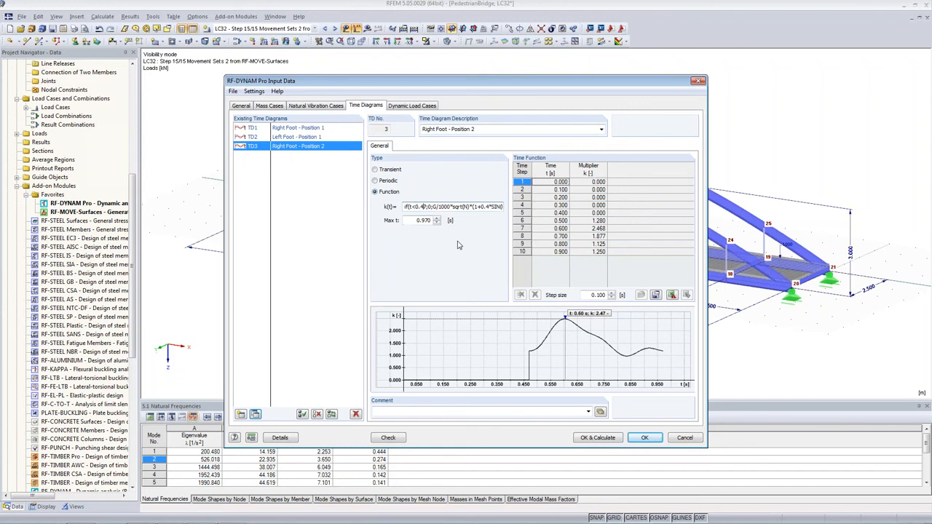
key("Delete")
type("9")
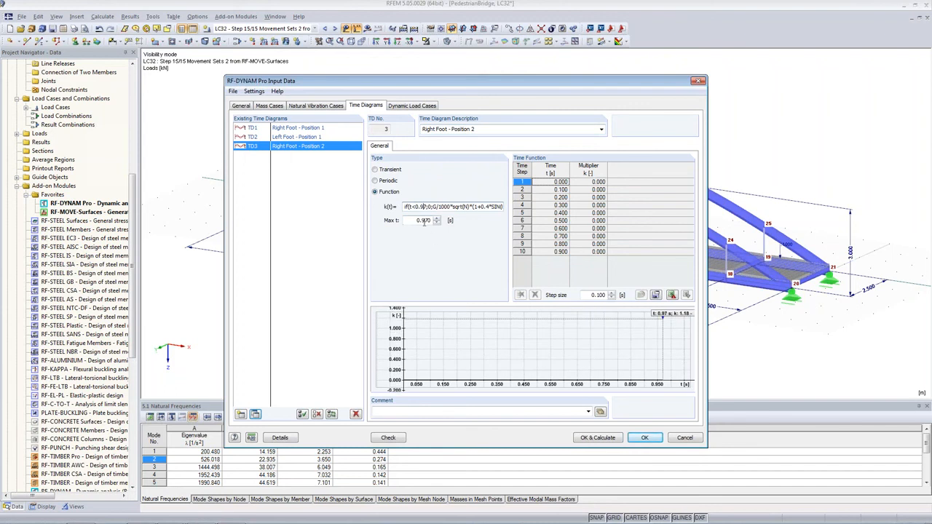
left_click(424, 220)
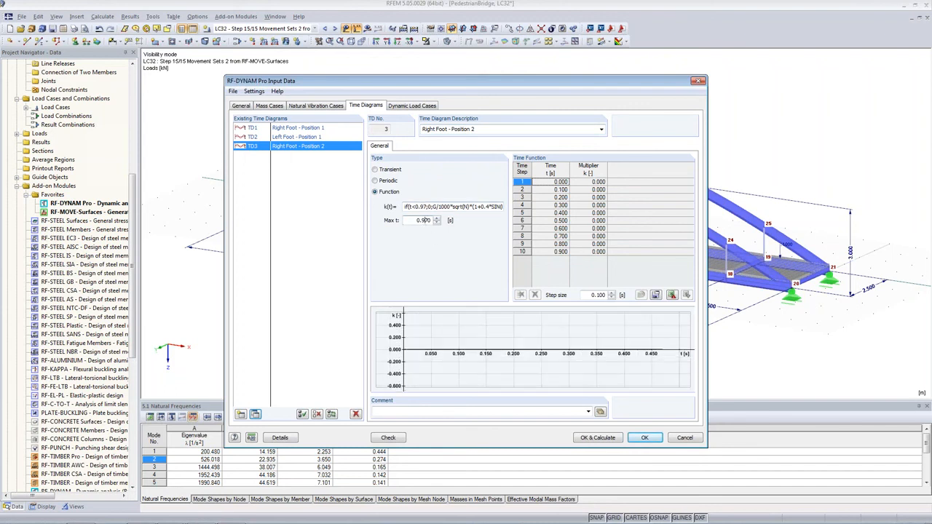
key("BackSpace")
type("4")
key("Left")
key("Left")
key("BackSpace")
type("1")
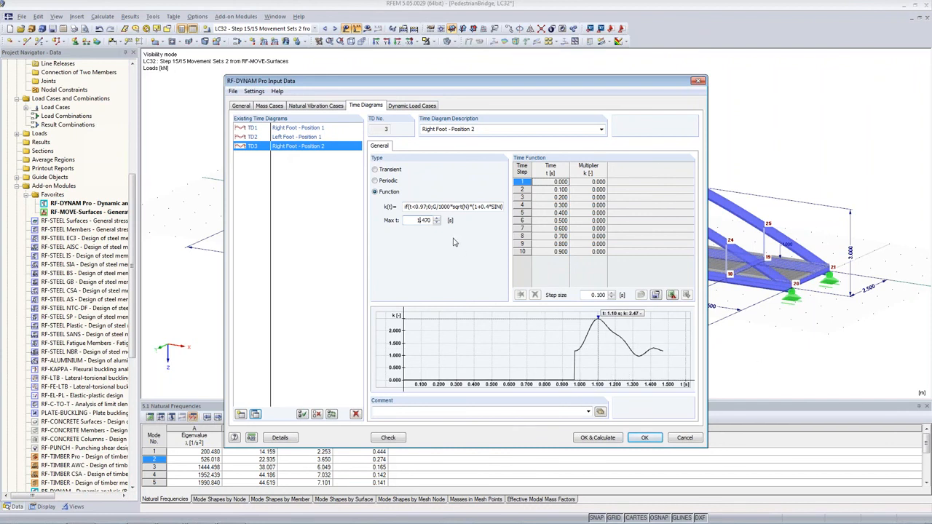
Copy TD2 to a new time diagram and describe it as Left Foot - Position 2.
left_click(284, 138)
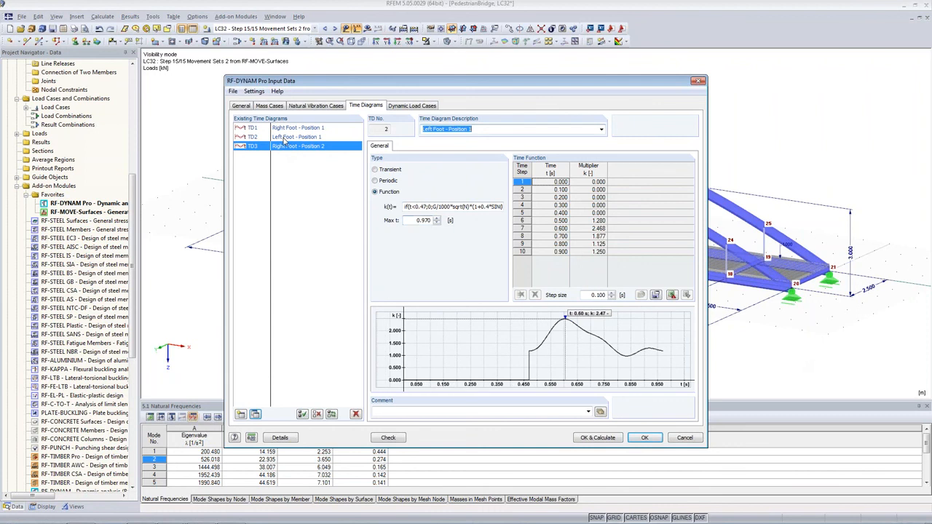
left_click(256, 414)
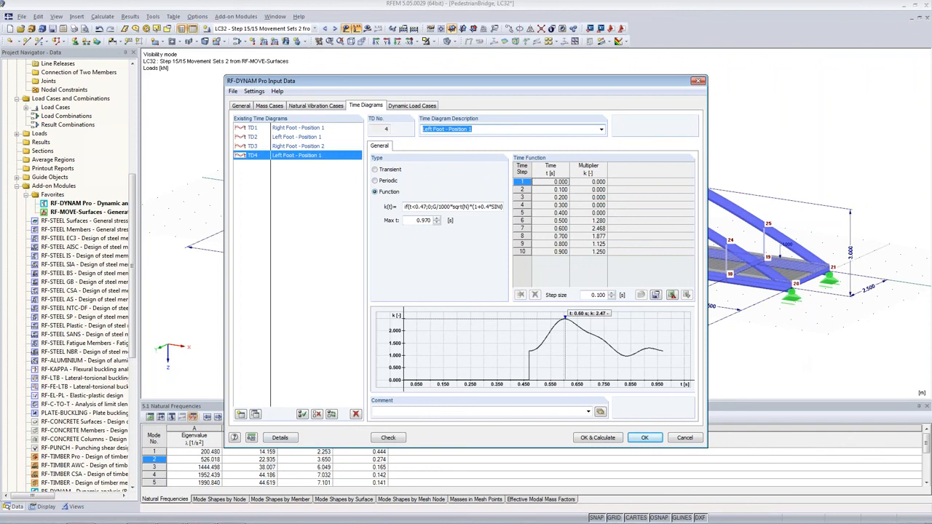
key("End")
key("BackSpace")
type("2")
Change TD4's start condition to t<1.47 and set its Max t to 1.970 s.
left_click(415, 206)
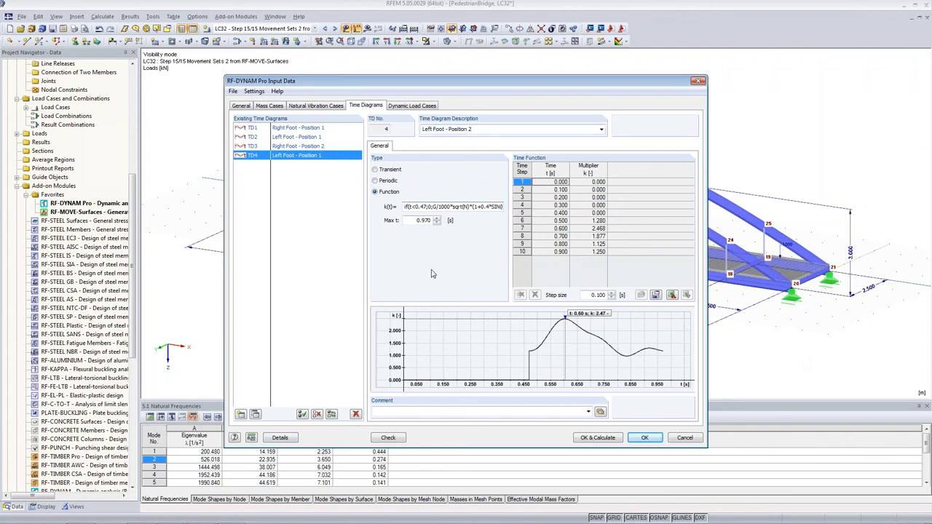
key("BackSpace")
type("1")
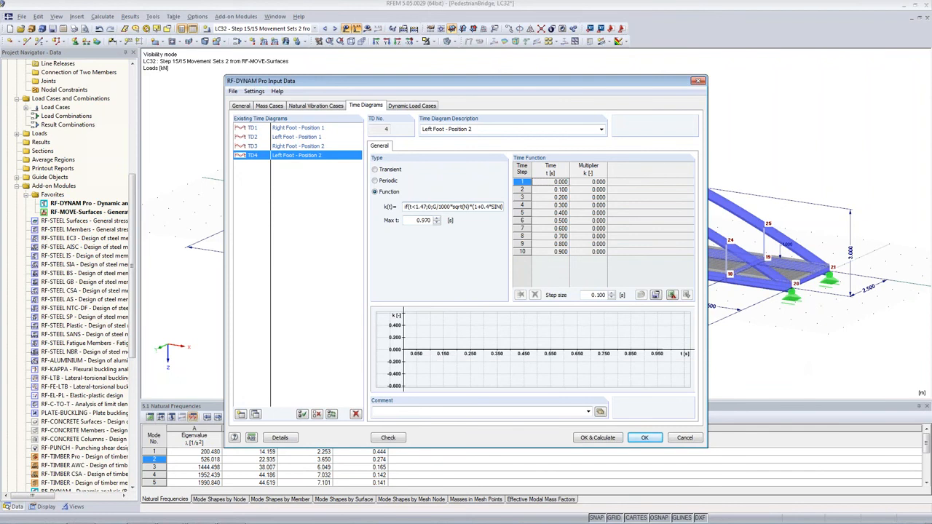
key("Tab")
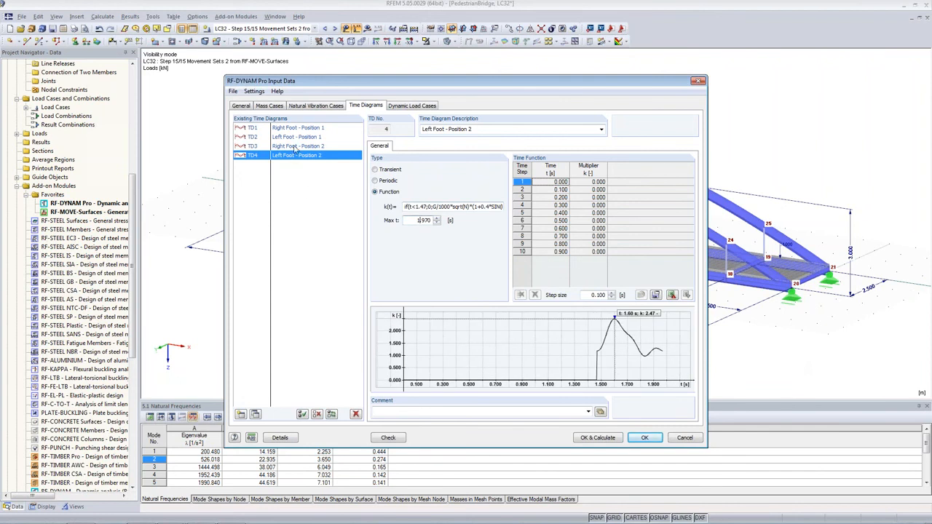
Copy TD3 to a new time diagram and describe it as Right Foot - Position 3.
left_click(295, 146)
left_click(255, 414)
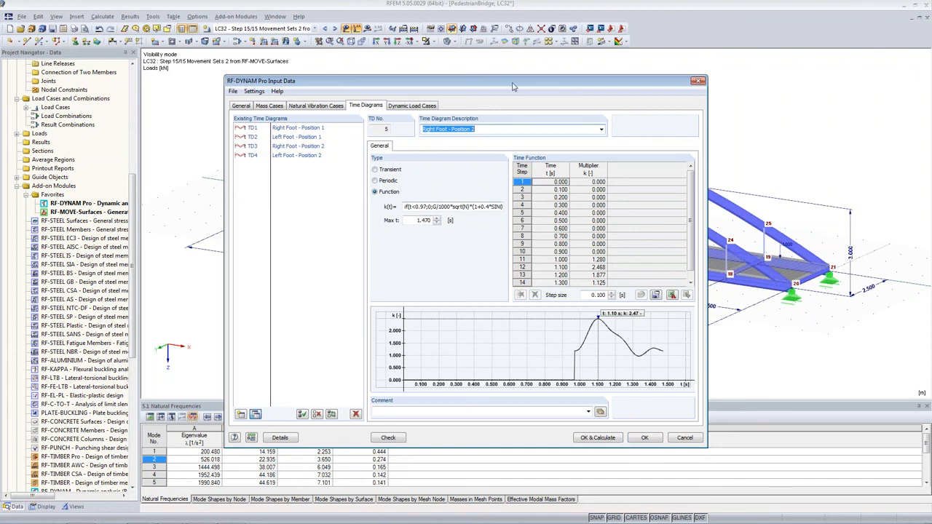
left_click(493, 128)
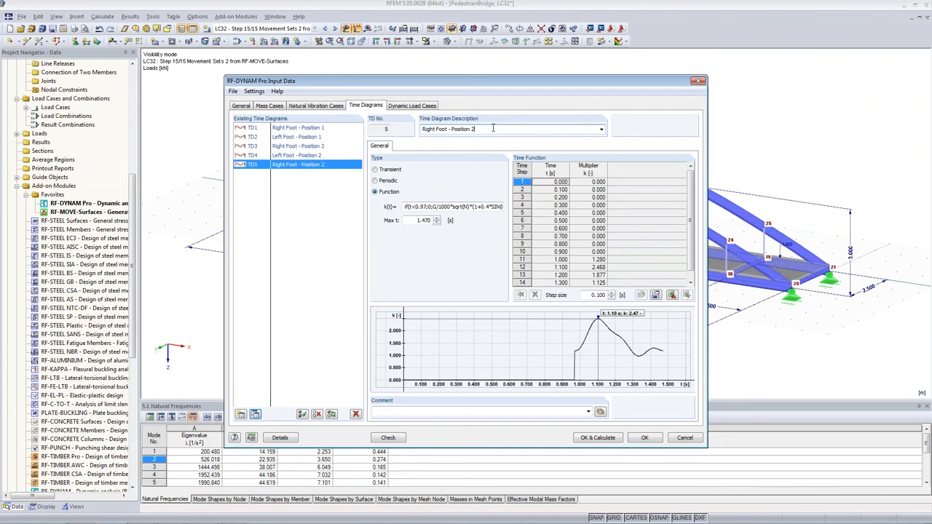
key("BackSpace")
type("3")
Change TD5's start condition to t<1.97 and set its Max t to 2.470 s.
left_click(415, 207)
key("BackSpace")
type("1")
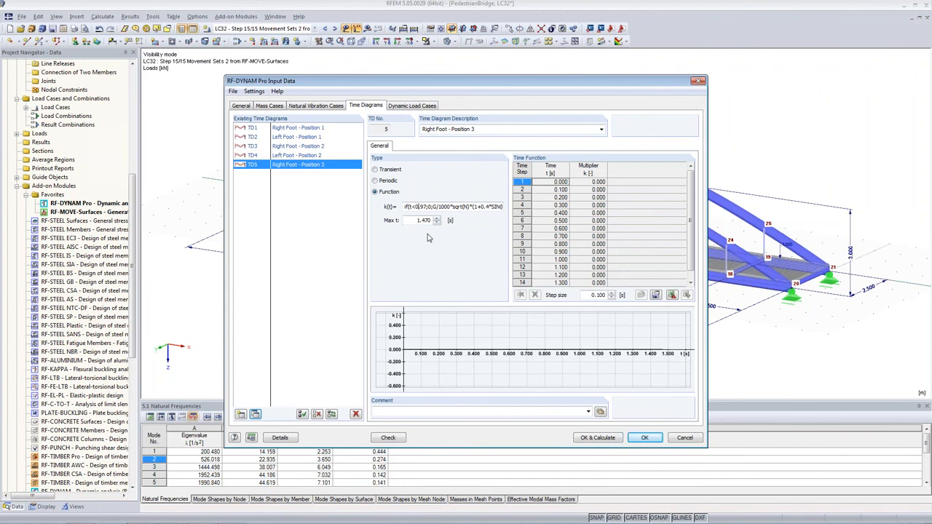
key("BackSpace")
type("1")
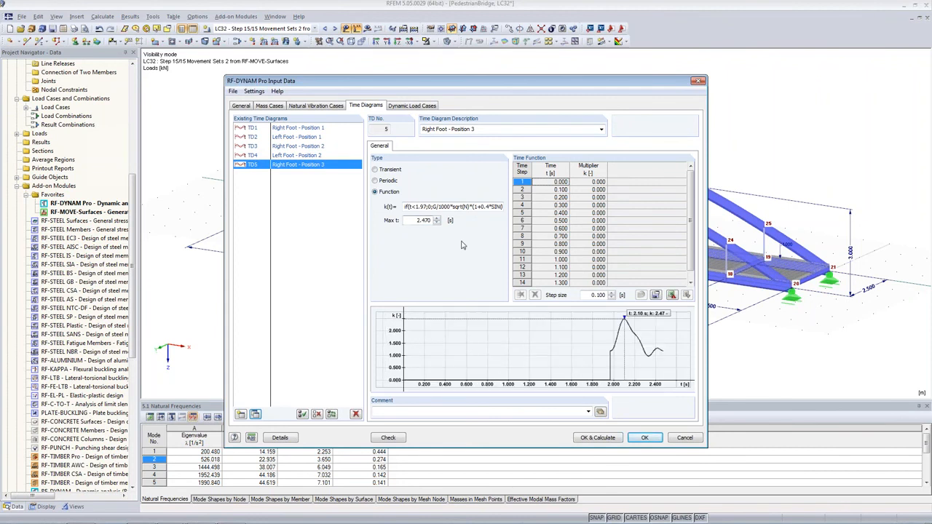
Copy TD4 to a new time diagram and describe it as Left Foot - Position 3.
left_click(277, 155)
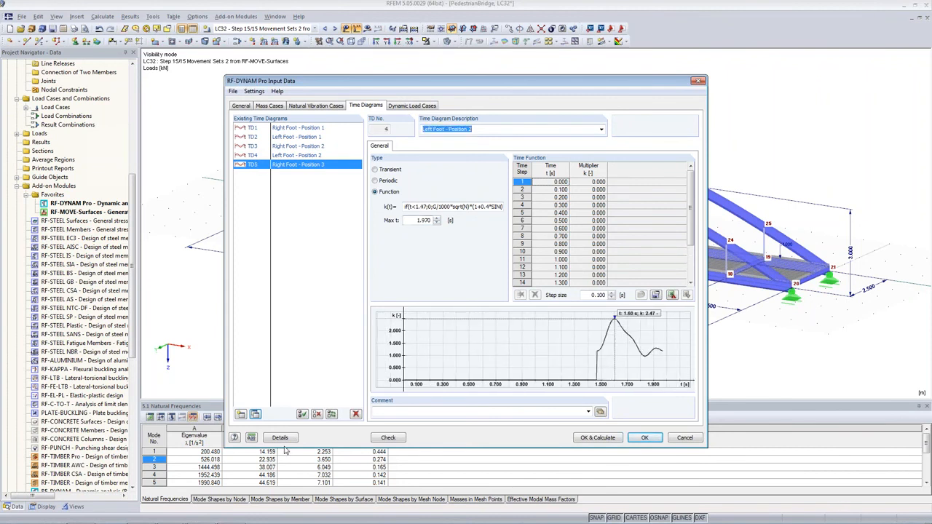
left_click(255, 414)
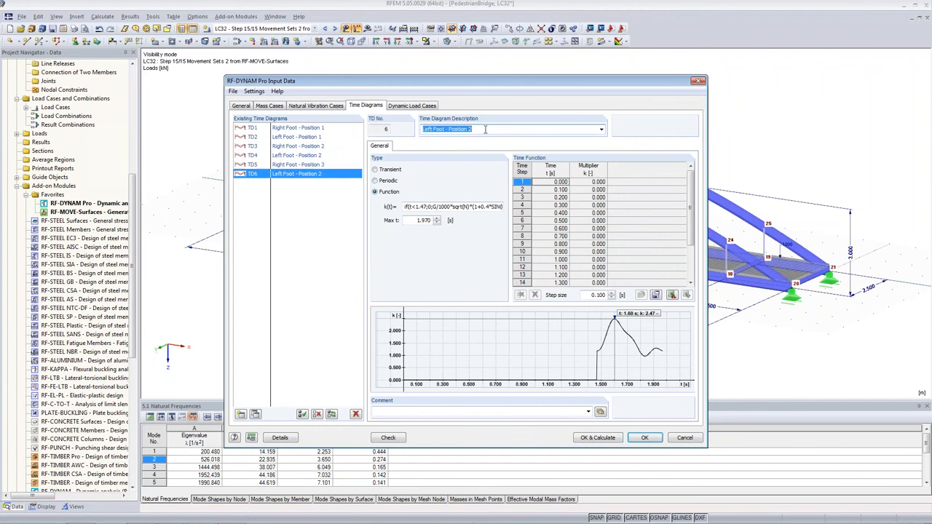
left_click(486, 131)
key("BackSpace")
type("3")
Change TD6's start condition to t<2.47 and set its Max t to 2.970 s.
left_click(417, 208)
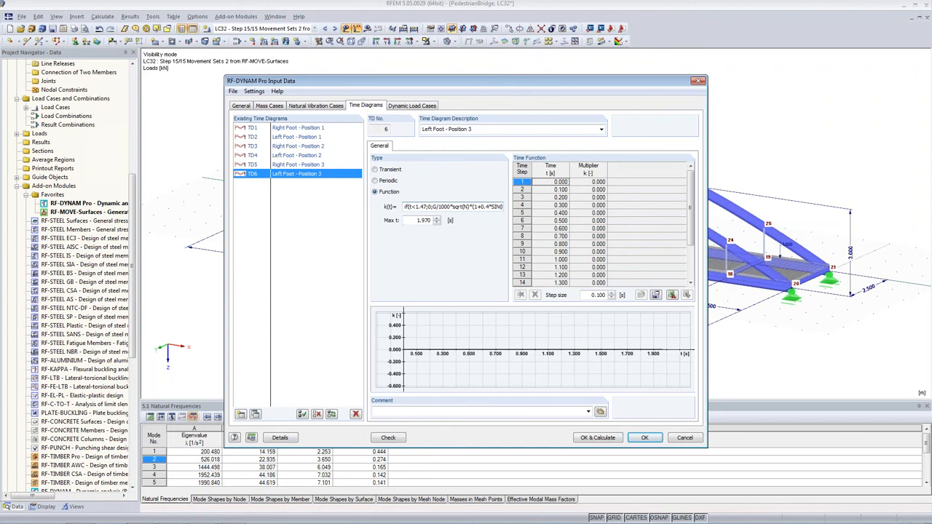
left_click(421, 222)
key("BackSpace")
type("2")
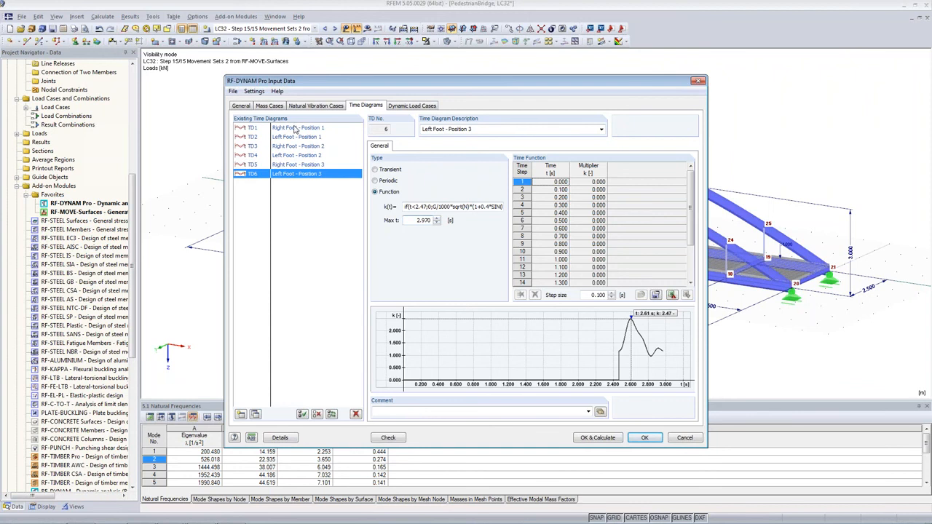
Review the time functions of the existing time diagrams TD1 to TD6.
left_click(297, 165)
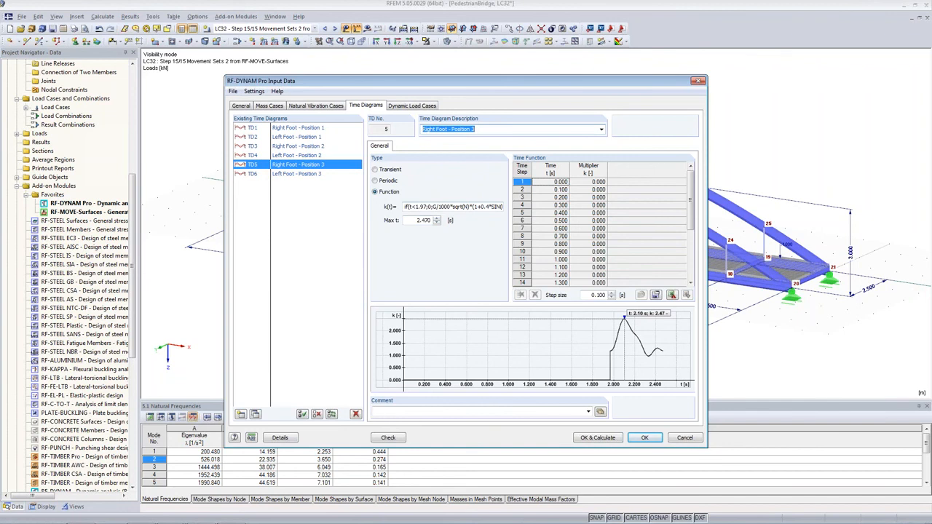
left_click(282, 176)
left_click(283, 166)
left_click(311, 175)
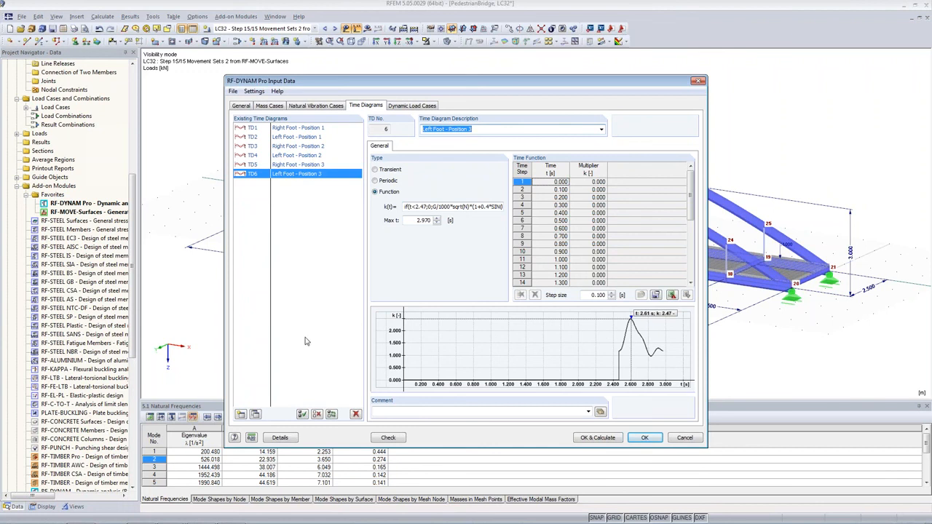
left_click(280, 129)
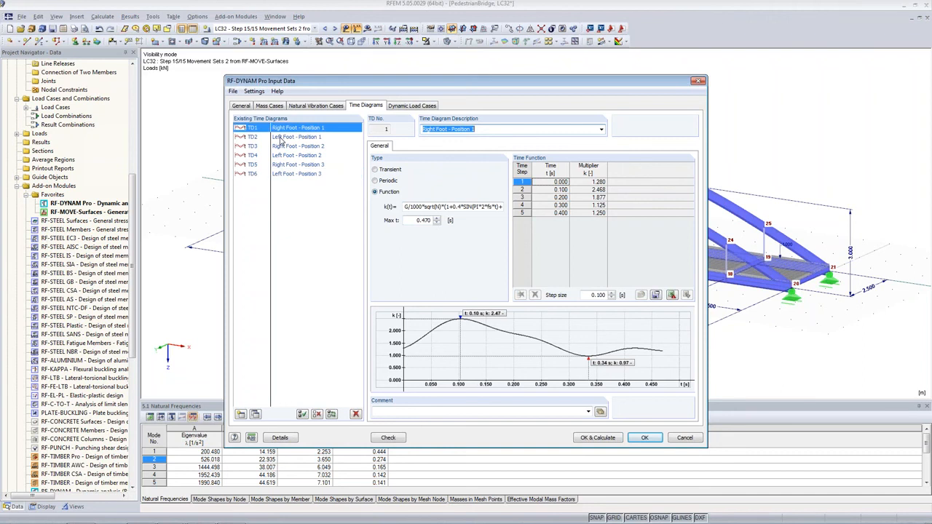
left_click(281, 138)
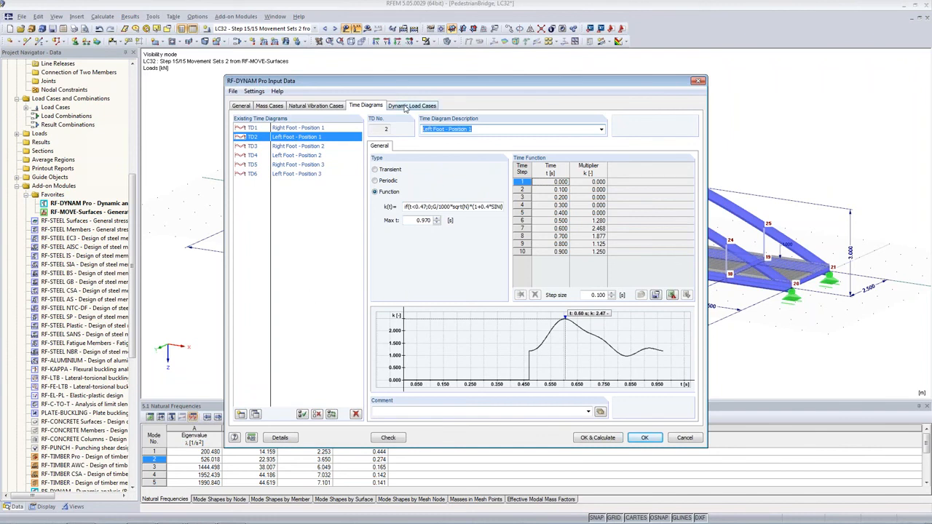
Set the time function step size of TD2 to 0.01 s.
left_click(415, 207)
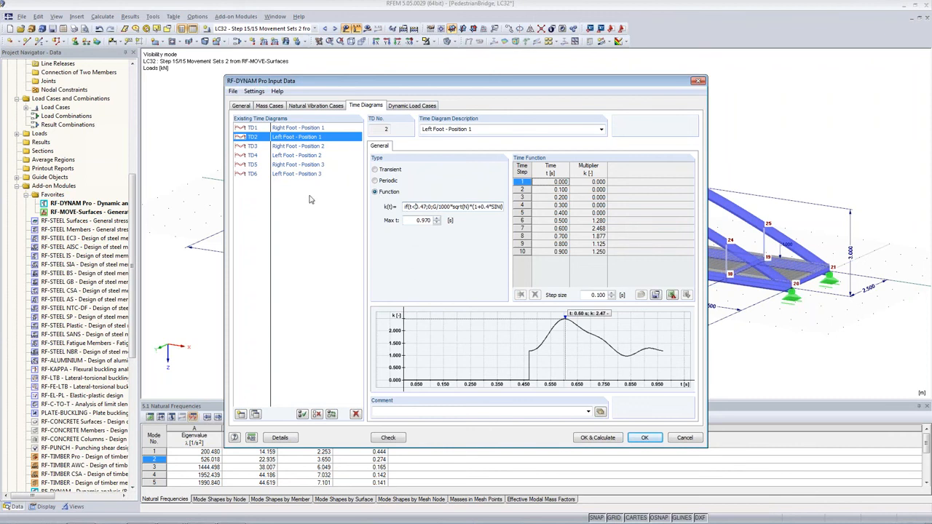
double_click(598, 295)
type("0.01")
key("Return")
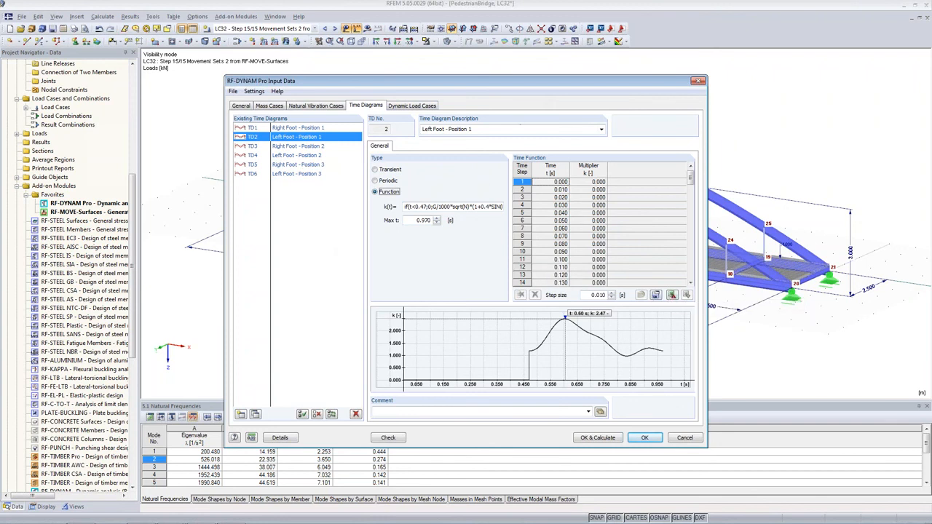
Describe the first dynamic load case as Walking - Vertical Direction.
left_click(426, 107)
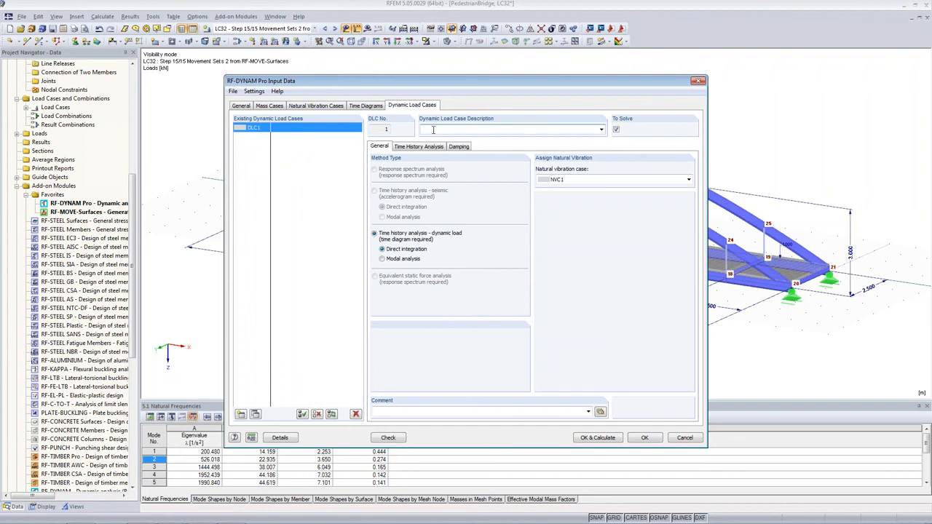
type("Walking - Vertical Direction")
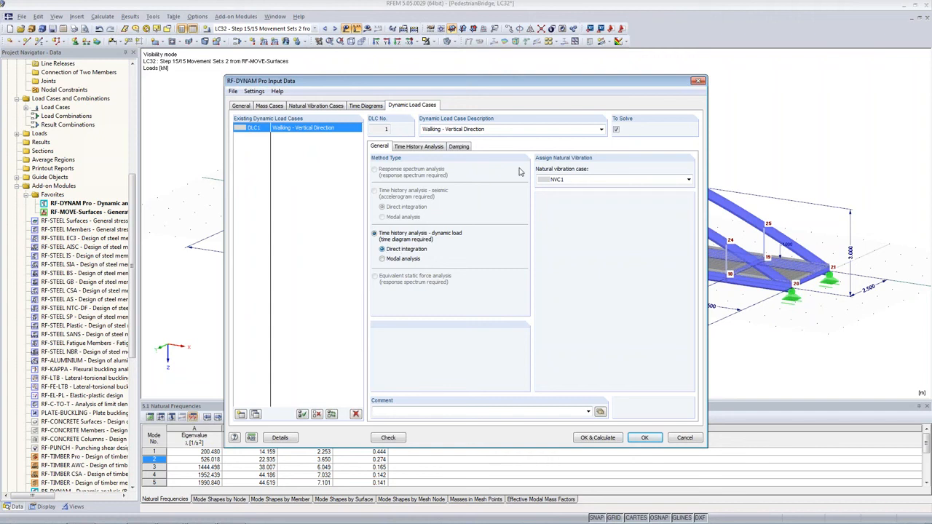
Set the manual integration time step to 0.01 s and the maximum time to 15 s for the time history analysis.
left_click(413, 149)
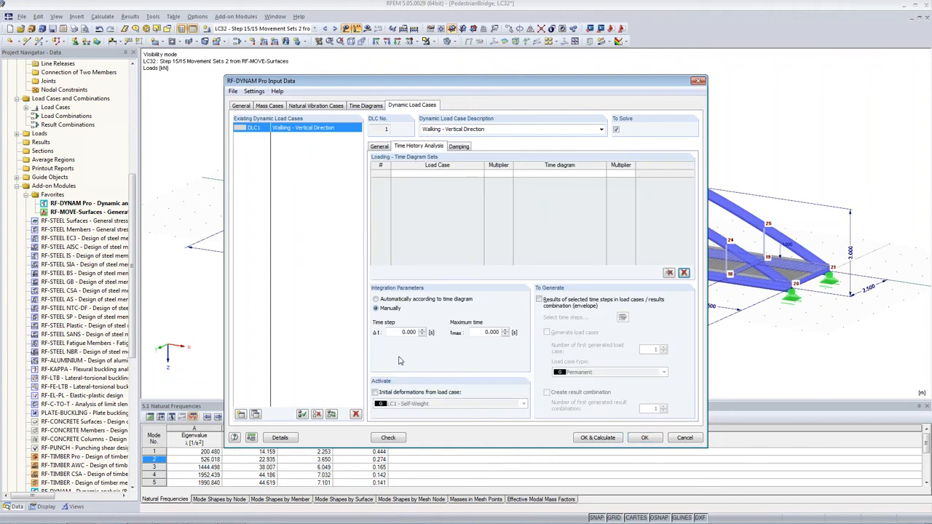
left_click_drag(400, 332, 422, 335)
type("0.01")
key("Tab")
left_click_drag(401, 332, 441, 333)
left_click(410, 332)
double_click(394, 332)
double_click(482, 333)
type("15")
key("Tab")
key("Tab")
Enable generating results of selected time steps as an envelope and creating a result combination.
left_click(539, 300)
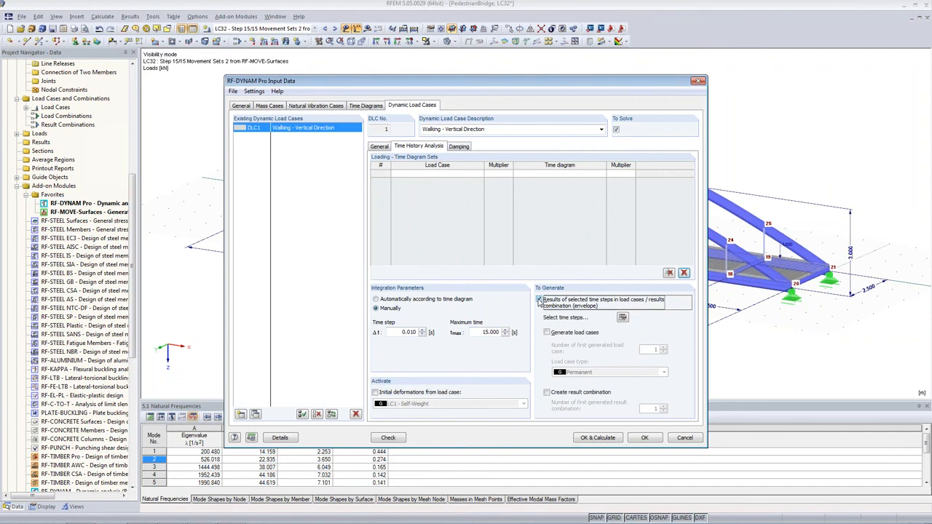
left_click(547, 393)
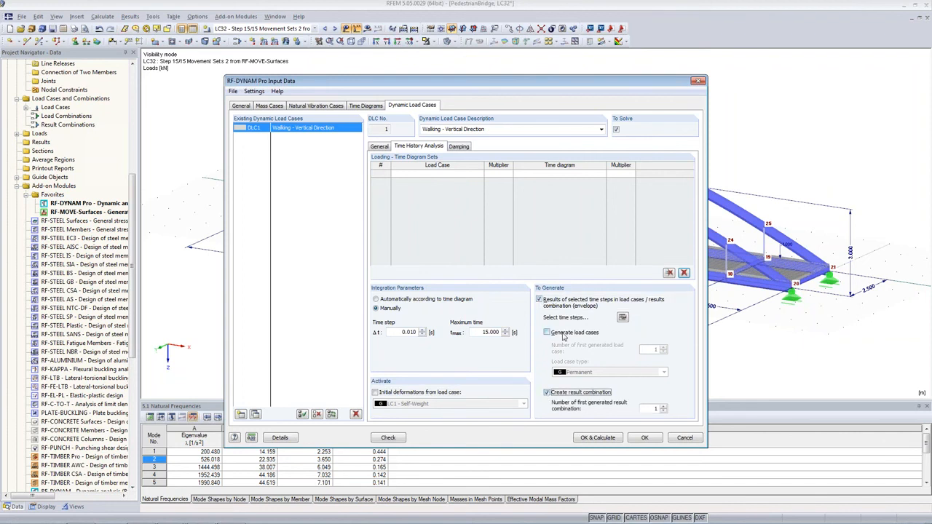
left_click(547, 333)
left_click(623, 317)
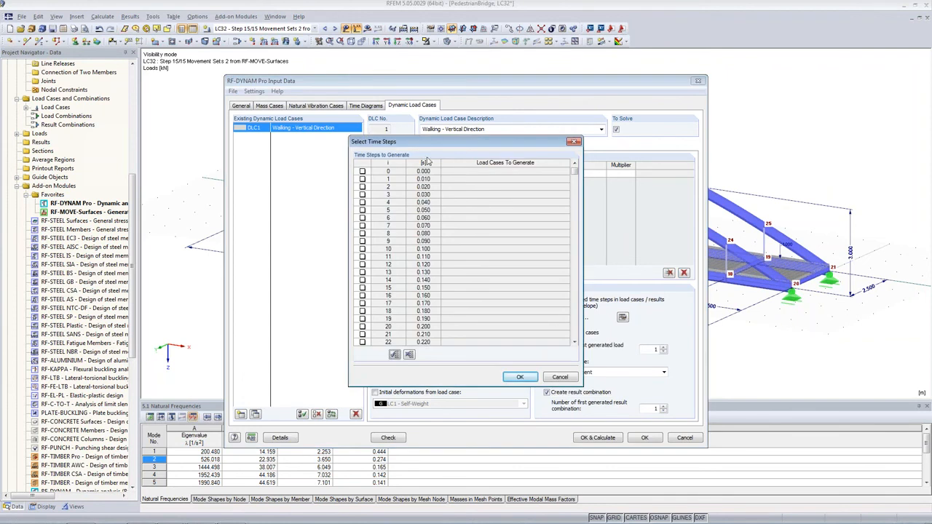
left_click(558, 380)
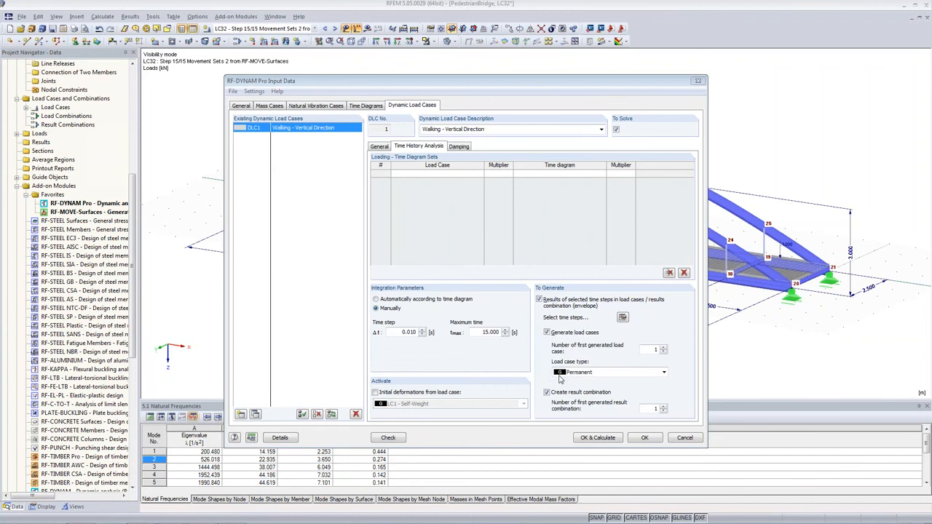
left_click(547, 333)
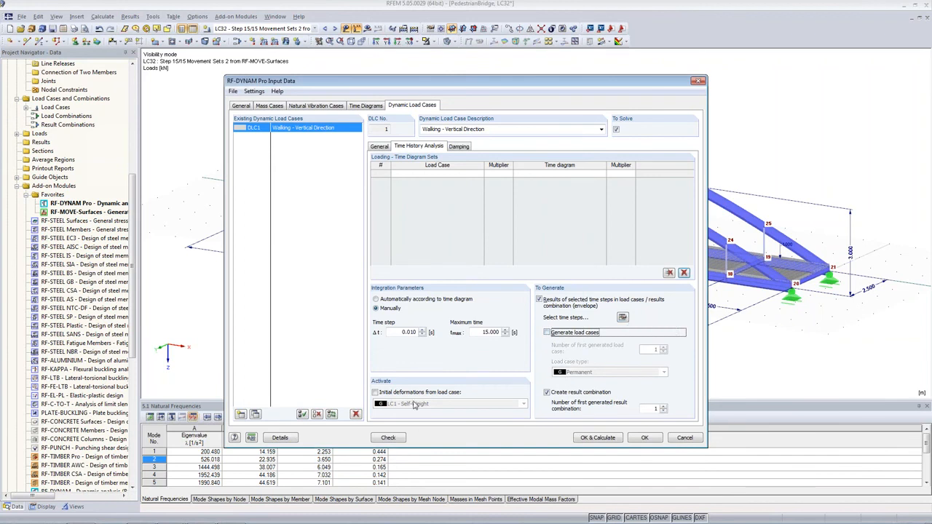
Switch the dynamic load case's damping type to Lehr's damping.
left_click(462, 148)
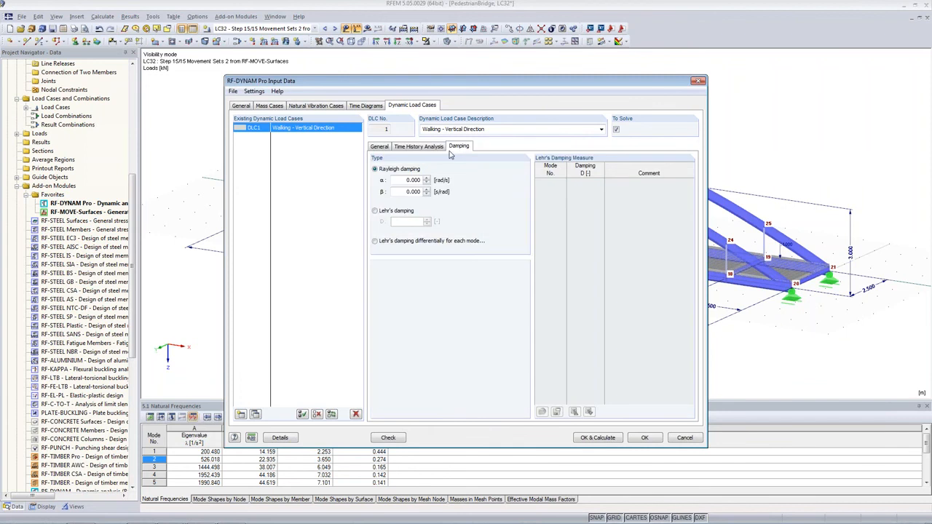
left_click(375, 212)
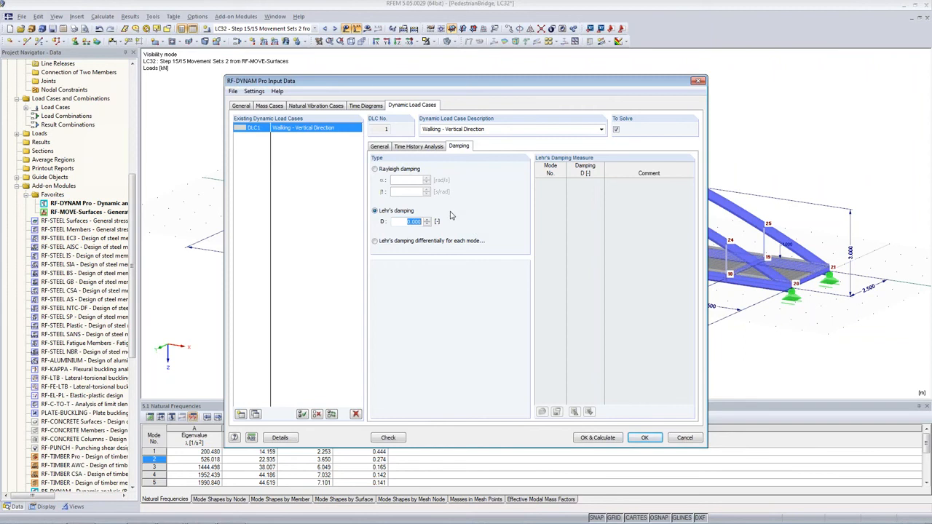
Add a loading row with LC2 (Step 1/16 Movement Sets 1) and time diagram TD1 Right Foot - Position 1.
left_click(415, 148)
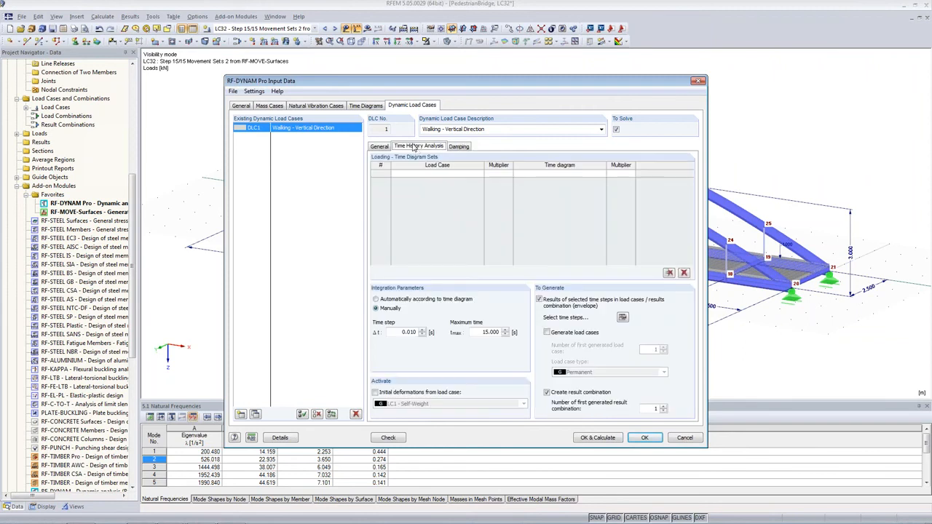
left_click(422, 174)
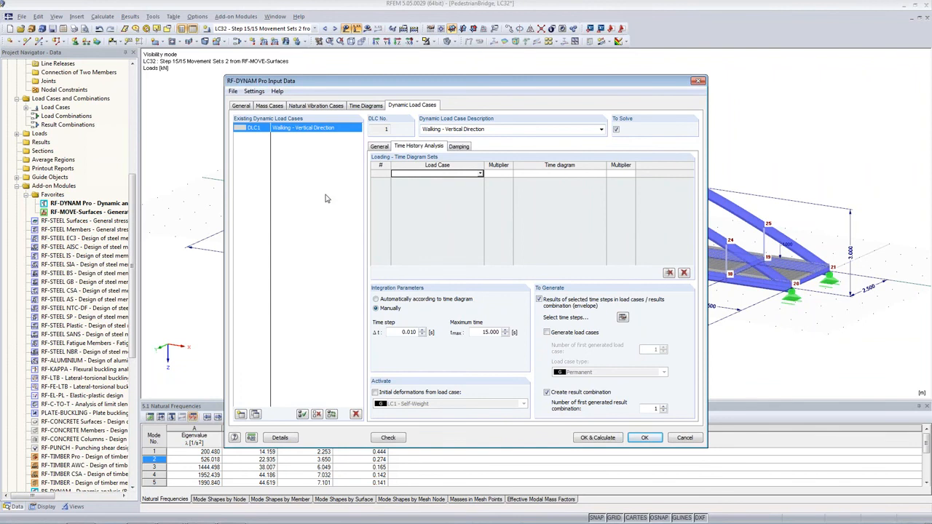
left_click(438, 174)
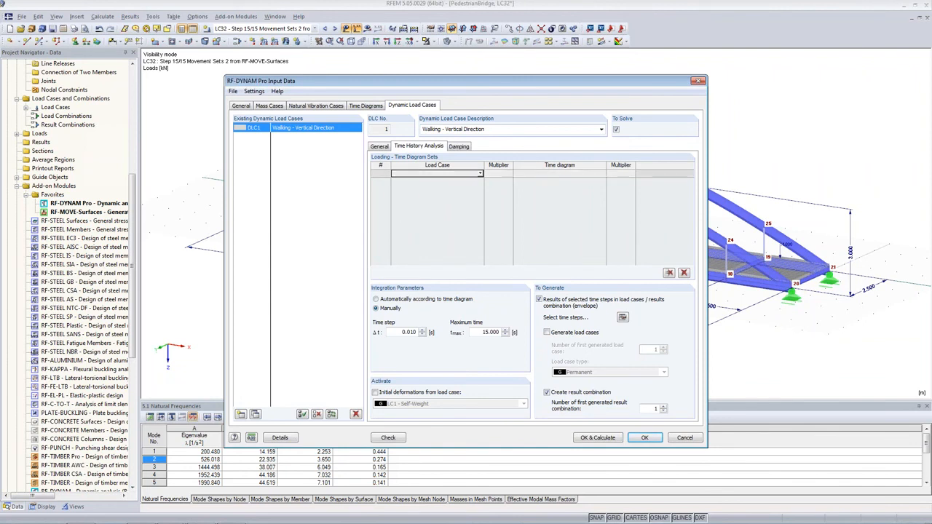
left_click(480, 173)
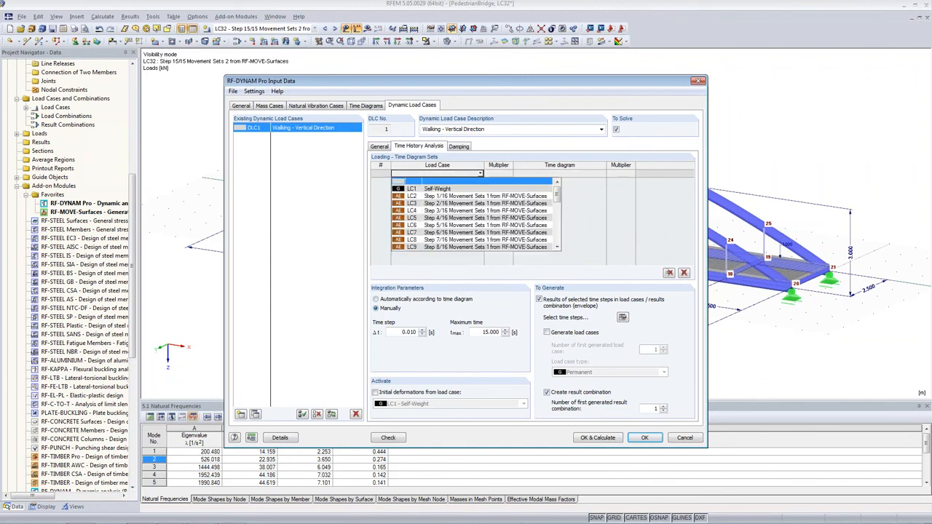
left_click(474, 197)
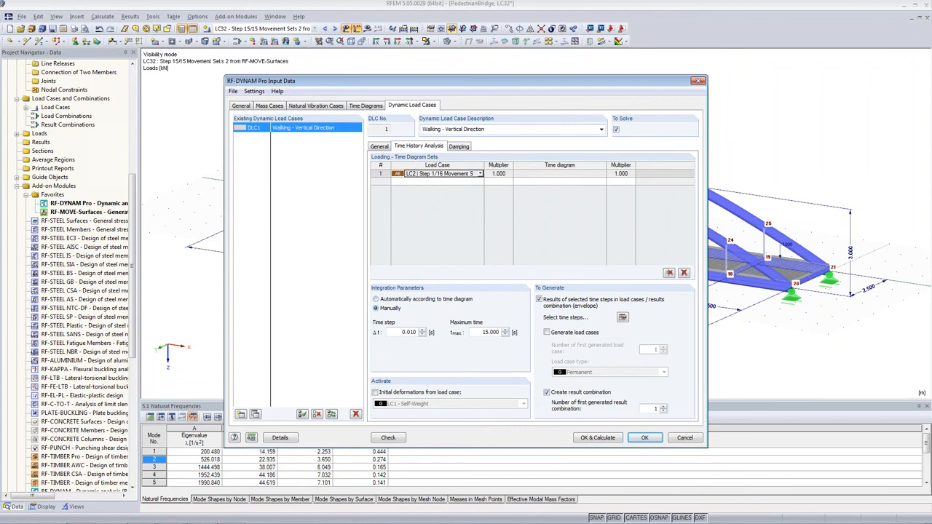
left_click(604, 178)
left_click(589, 190)
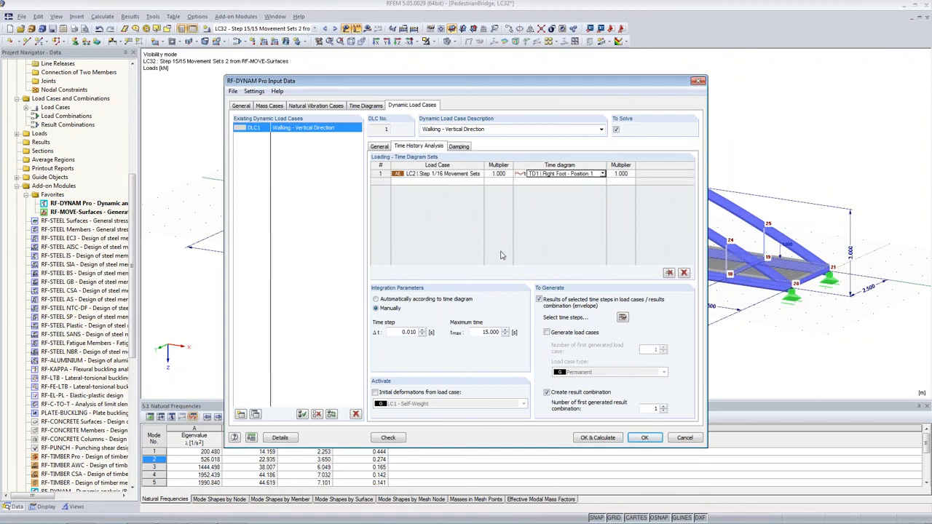
Add a second loading row with LC18 (Step 1/15 Movement Sets 2) and time diagram TD2 Left Foot - Position 1.
left_click(466, 181)
left_click(480, 181)
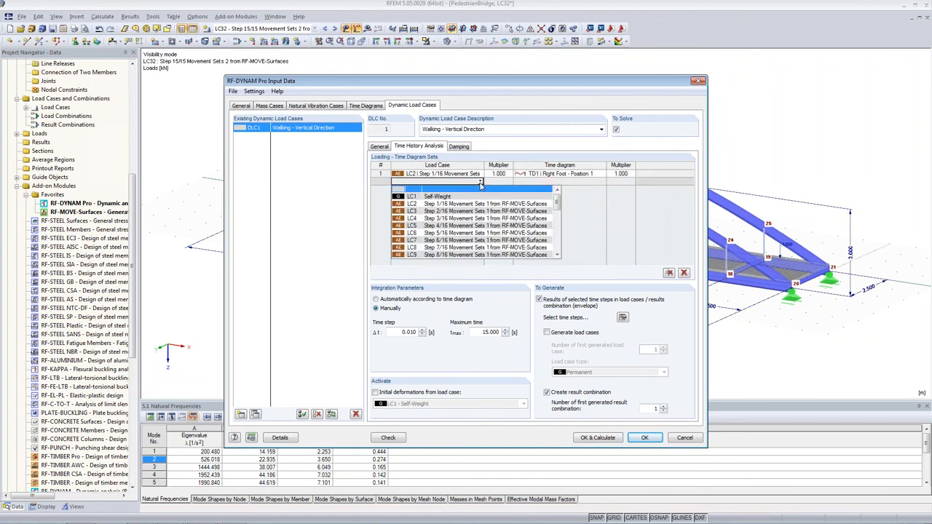
scroll(470, 219, "down", 4)
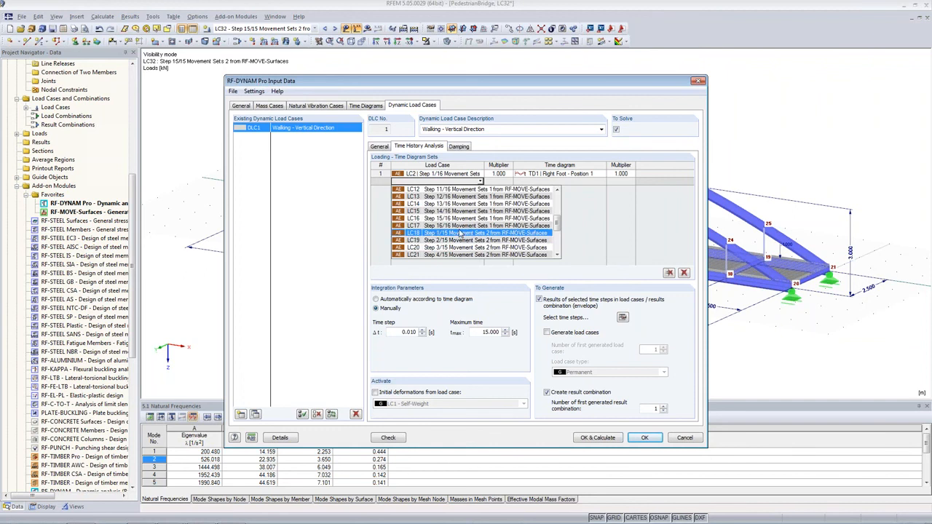
left_click(460, 233)
left_click(560, 181)
left_click(603, 182)
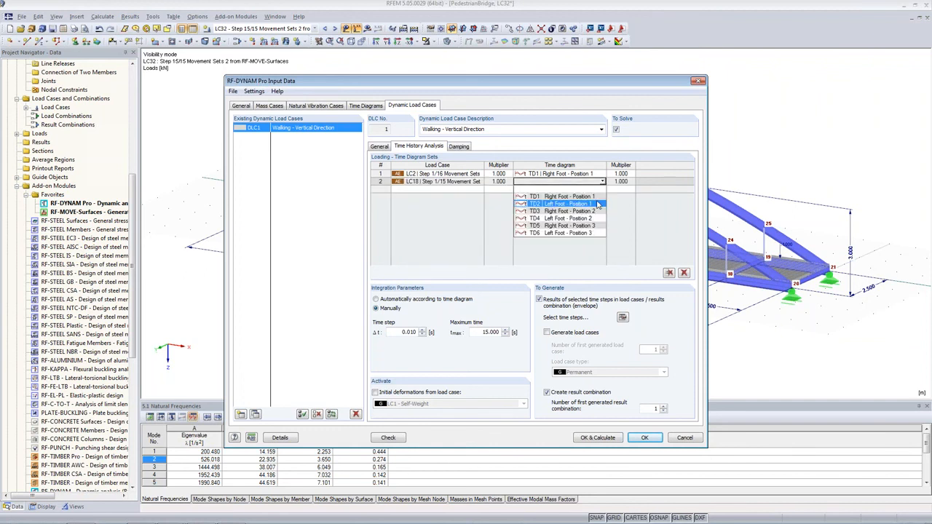
left_click(598, 198)
left_click(602, 182)
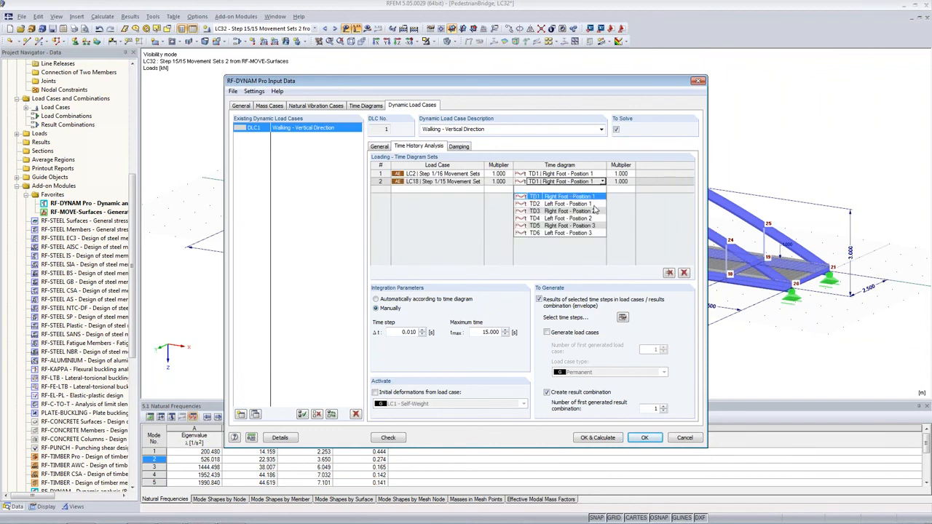
left_click(594, 204)
Add a third loading row with LC3 (Step 2/16 Movement Sets 1) and time diagram TD3 Right Foot - Position 2.
left_click(470, 191)
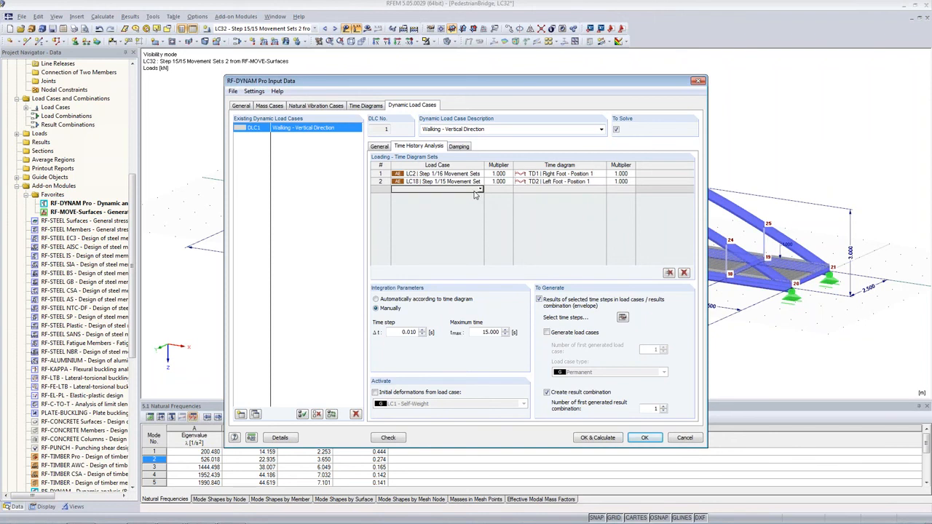
left_click(480, 190)
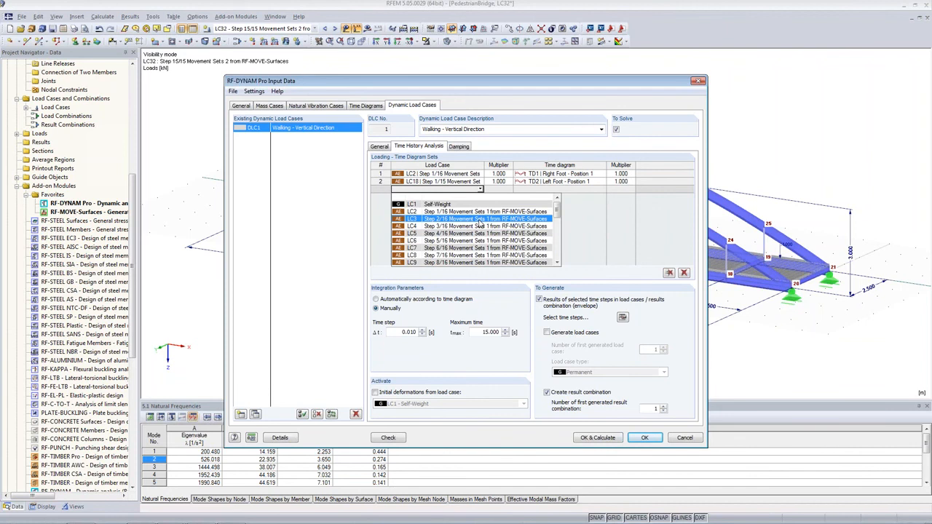
left_click(479, 220)
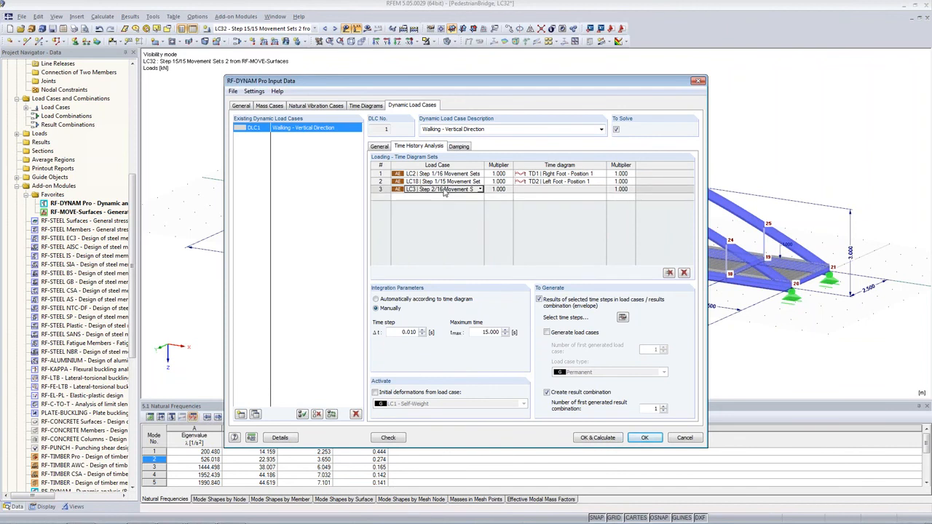
left_click(551, 190)
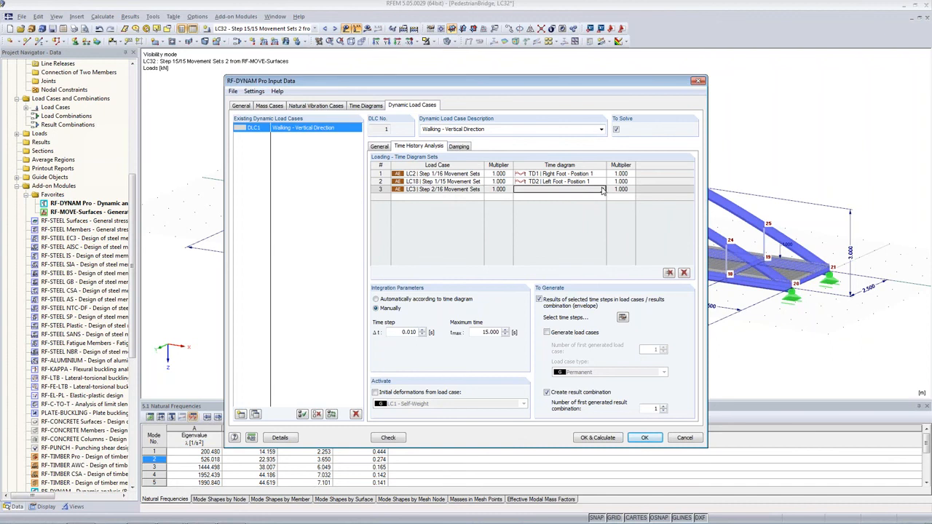
left_click(602, 190)
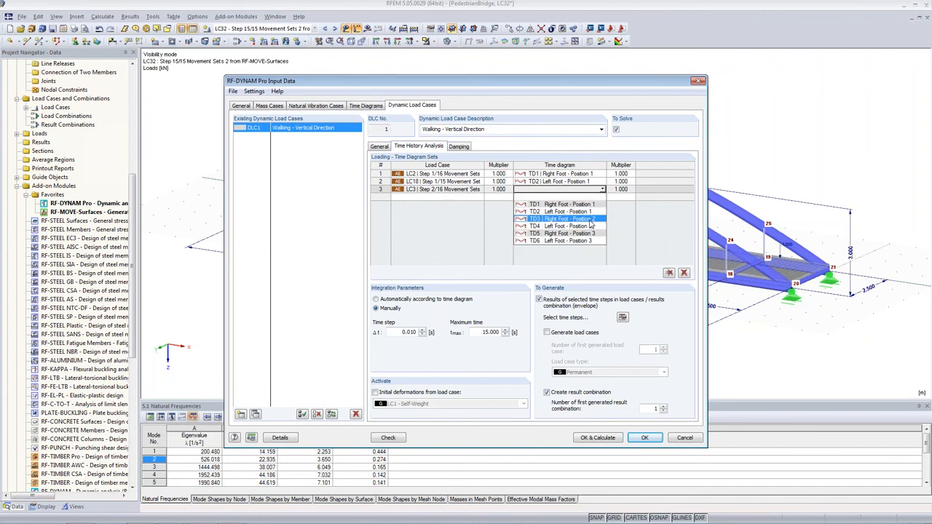
left_click(590, 219)
Add a fourth loading row with LC19 (Step 2/15 Movement Sets 2) and time diagram TD4 Left Foot - Position 2.
left_click(474, 198)
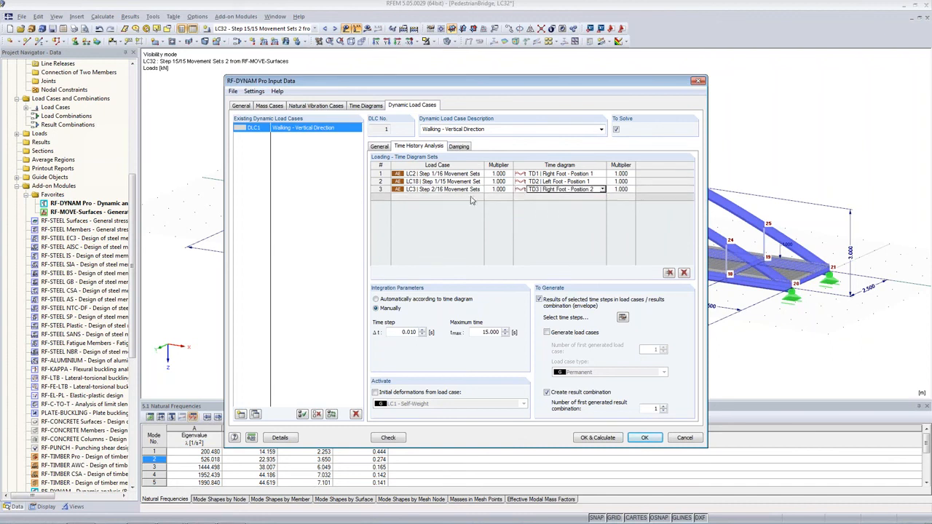
left_click(480, 198)
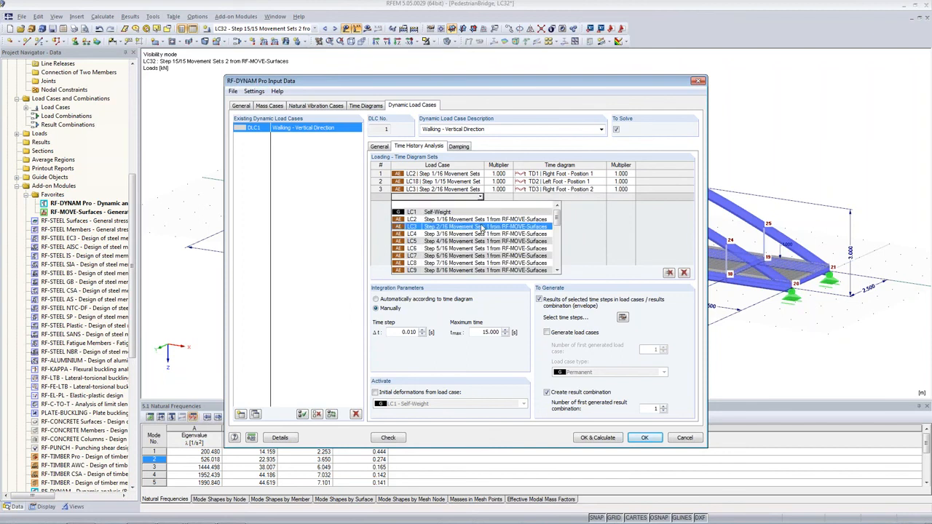
scroll(481, 228, "down", 4)
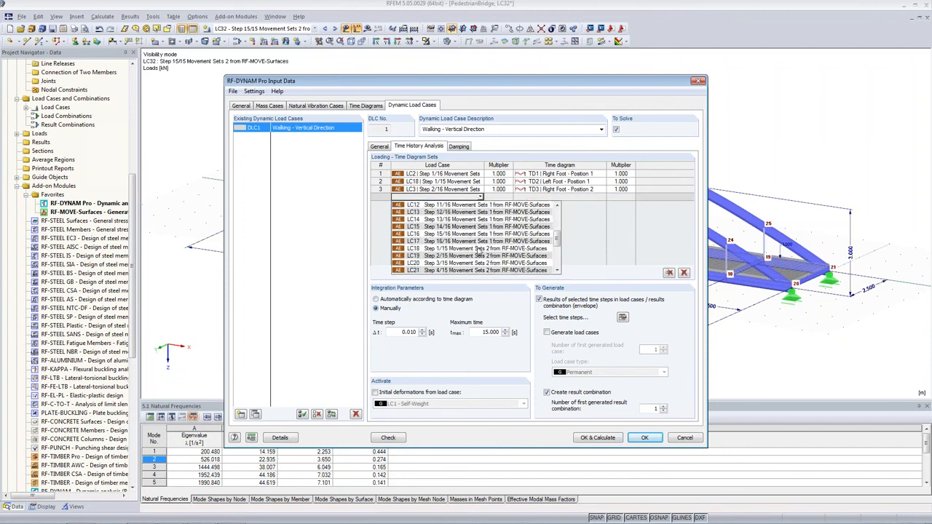
left_click(480, 257)
left_click(564, 198)
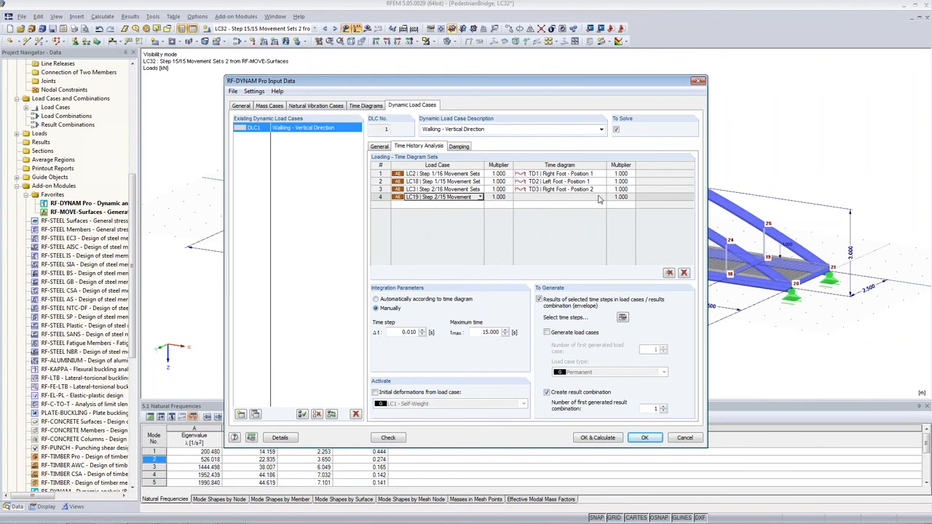
left_click(601, 197)
left_click(586, 234)
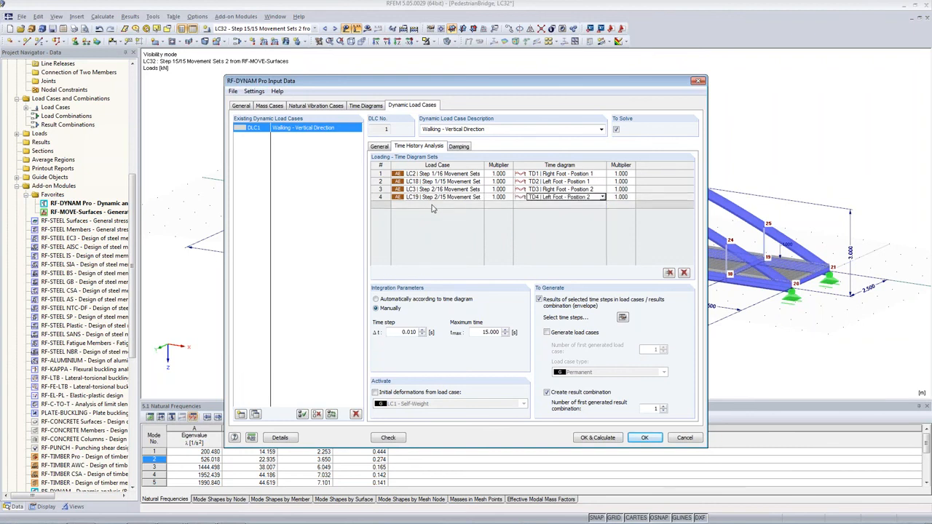
Add a fifth loading row with LC4 (Step 3/16 Movement Sets 1) and time diagram TD5 Right Foot - Position 3.
left_click(475, 207)
left_click(480, 207)
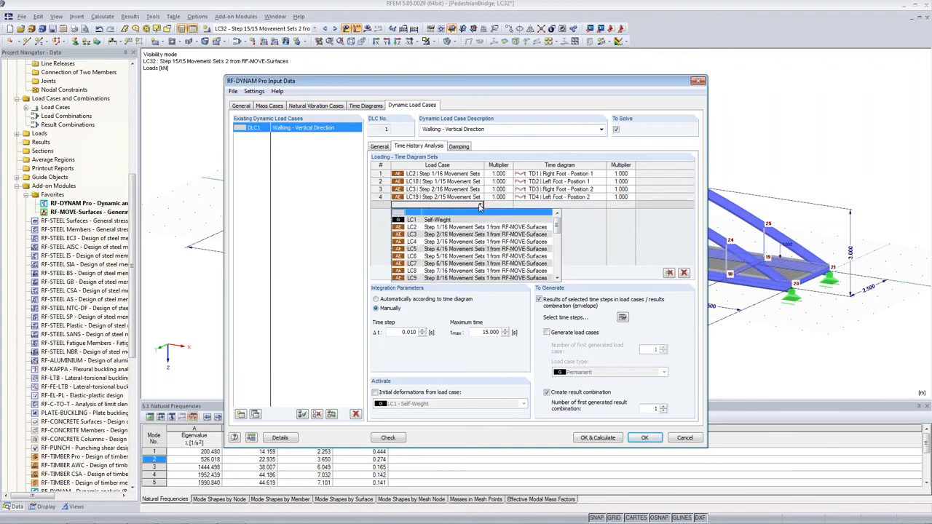
left_click(477, 241)
left_click(561, 204)
left_click(603, 204)
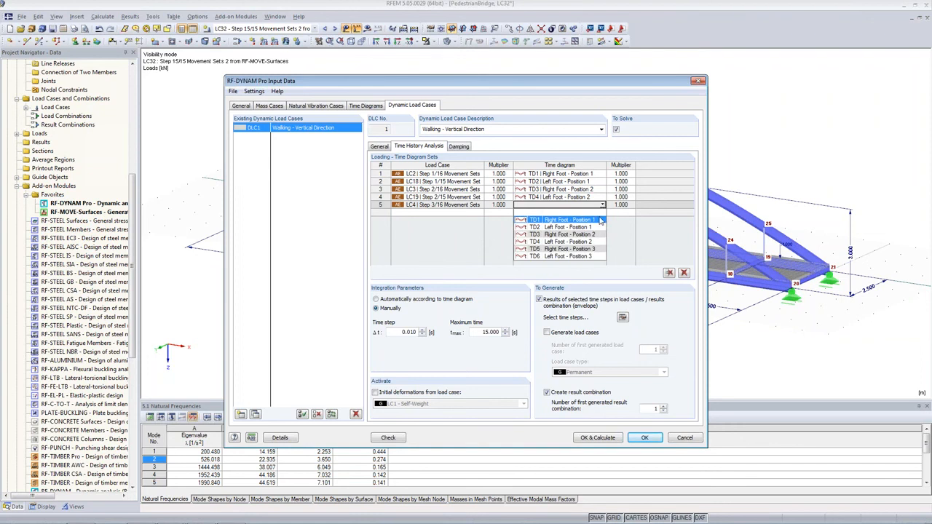
left_click(593, 249)
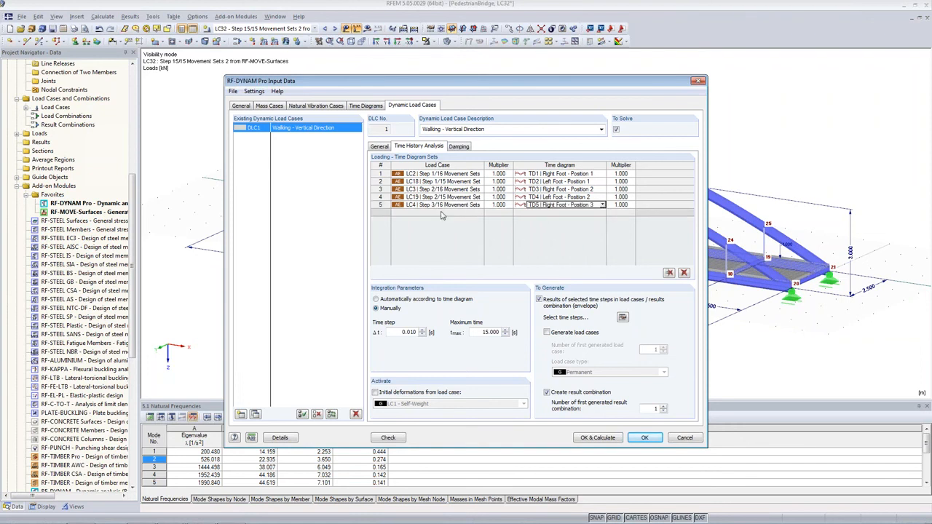
Add a sixth loading row with LC20 (Step 3/15 Movement Sets 2) and time diagram TD6 Left Foot - Position 3, and confirm the input data.
left_click(479, 212)
scroll(474, 247, "down", 3)
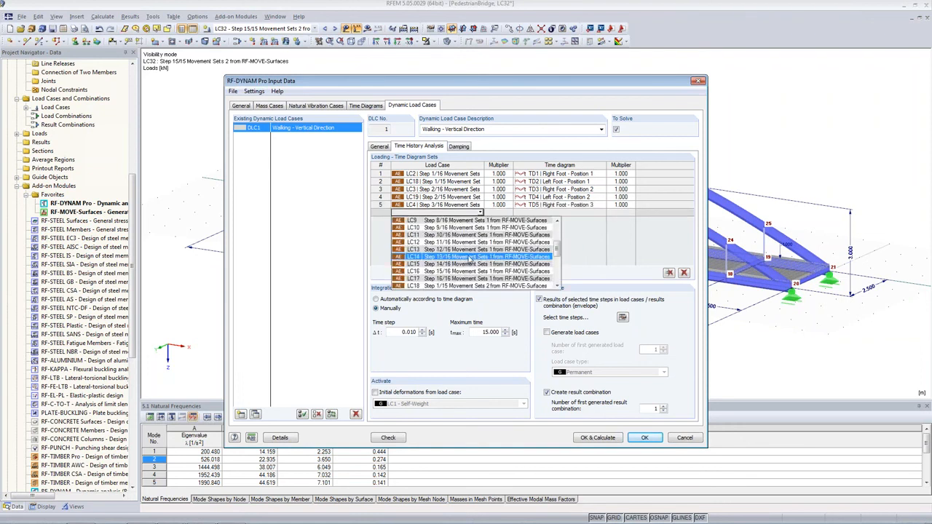
scroll(466, 284, "down", 1)
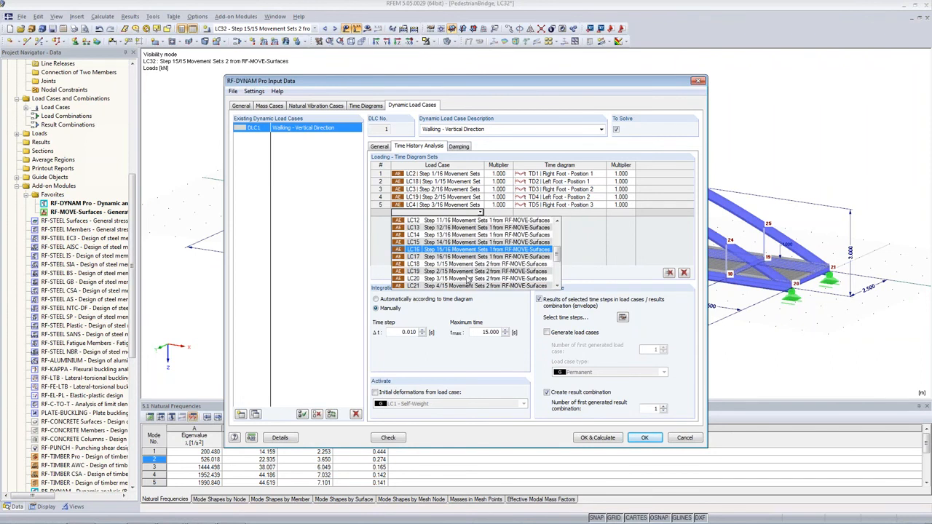
left_click(469, 279)
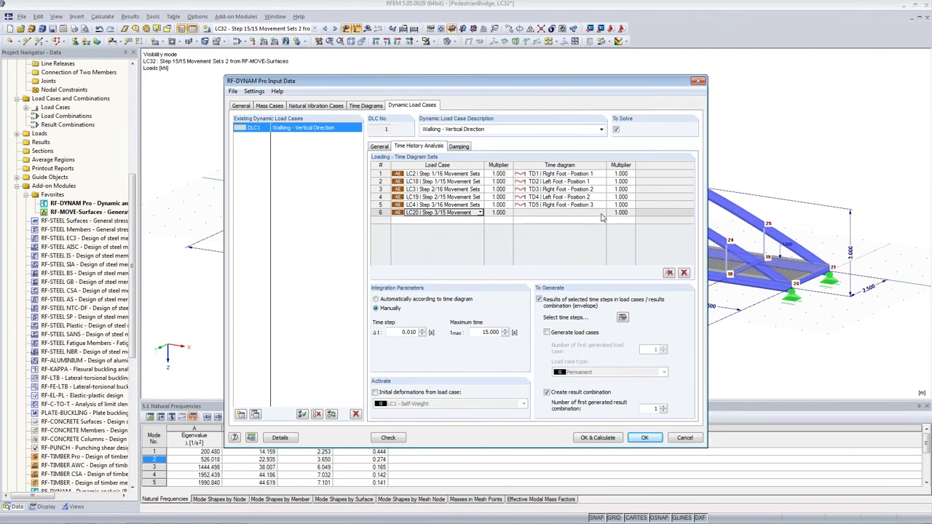
left_click(603, 215)
left_click(587, 262)
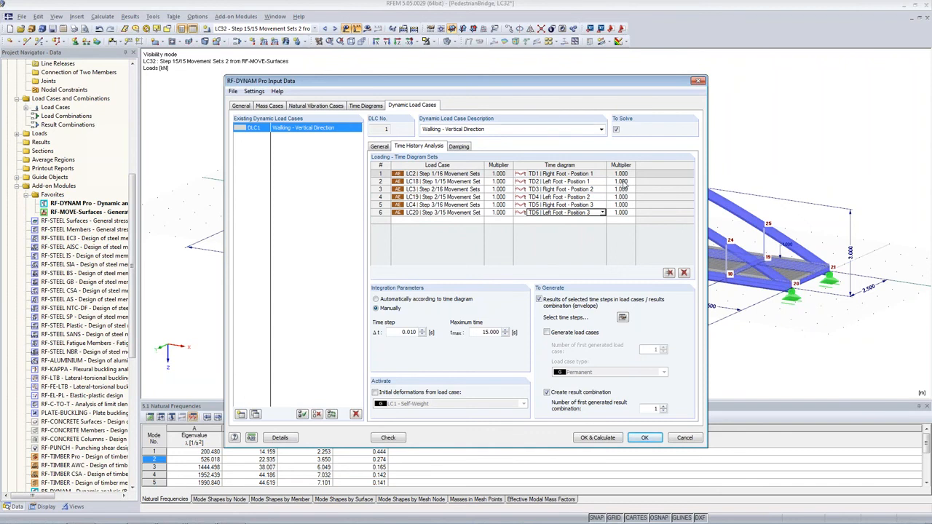
left_click(648, 440)
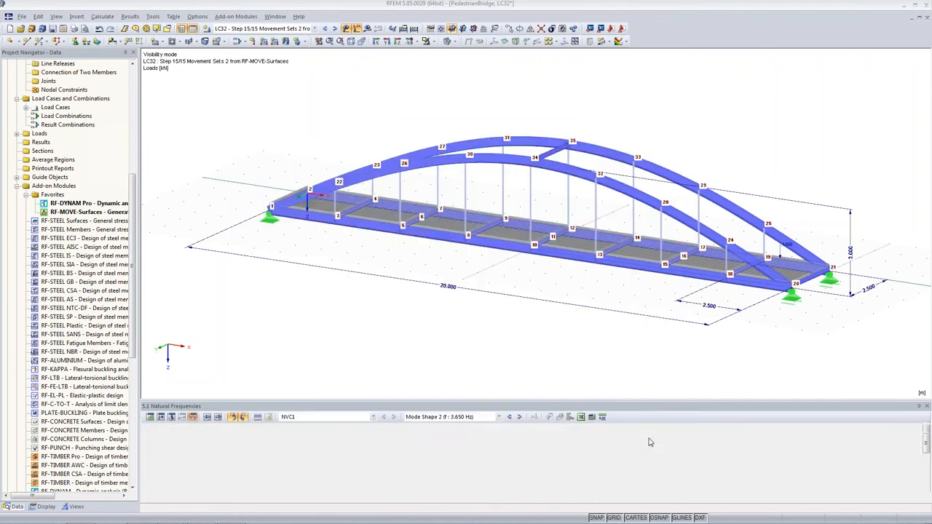
Switch to the PedestrianBridge_DYNAMInput model window and open the RF-DYNAM Pro module.
left_click(274, 16)
left_click(313, 150)
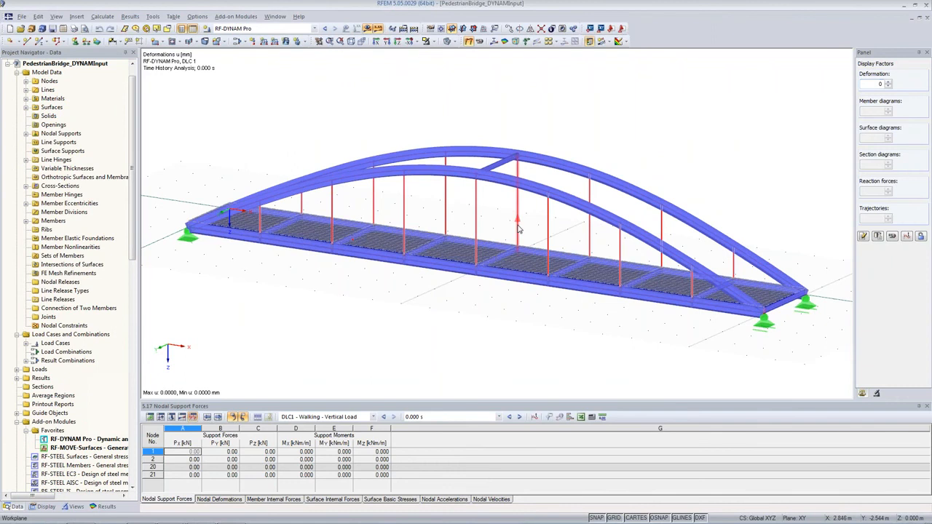
double_click(75, 441)
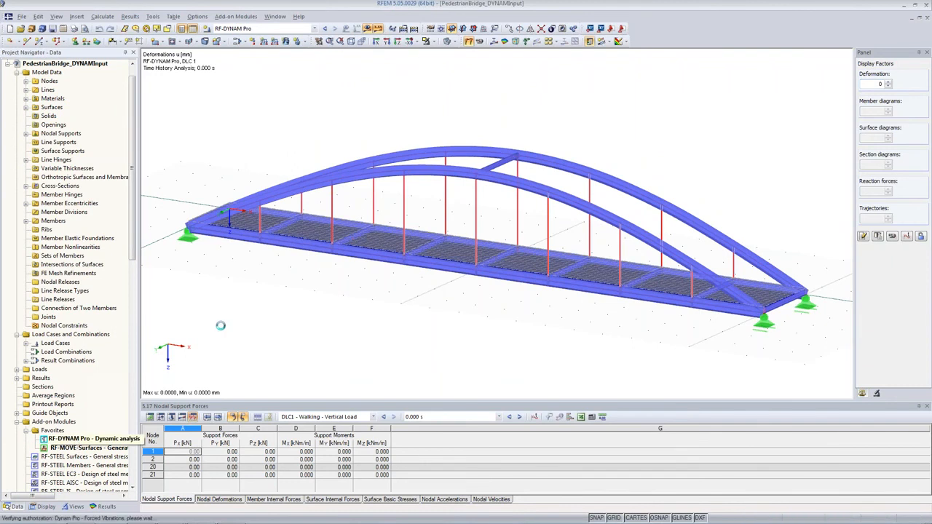
Browse the existing time diagrams TD1 to TD31 and their foot-step functions.
left_click(366, 106)
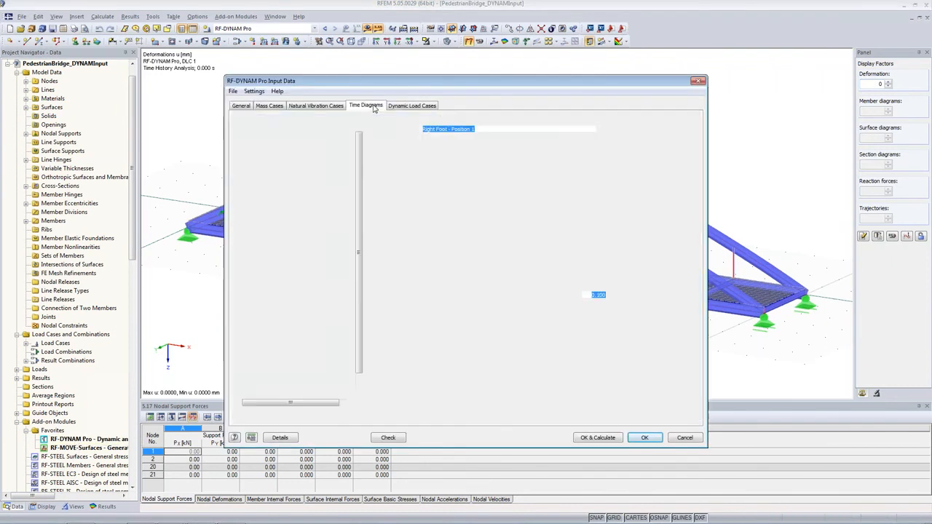
scroll(359, 191, "down", 1)
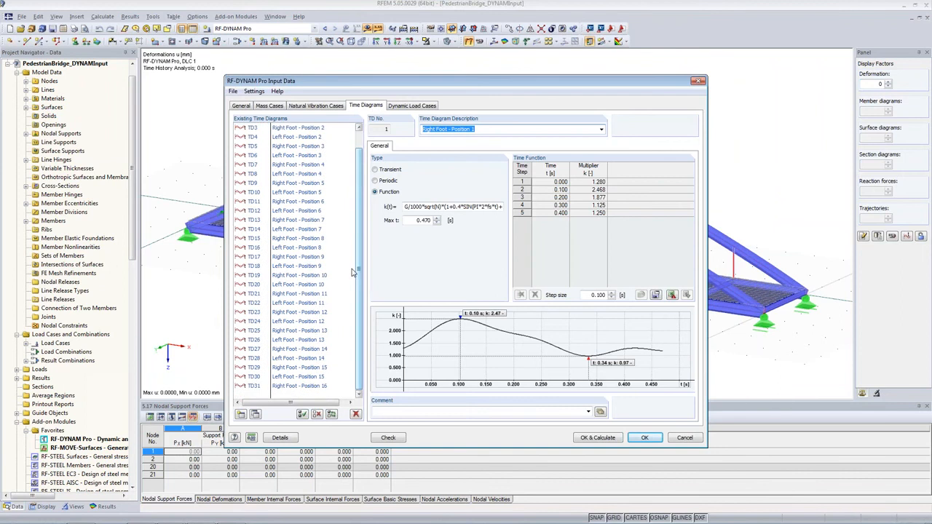
left_click(294, 384)
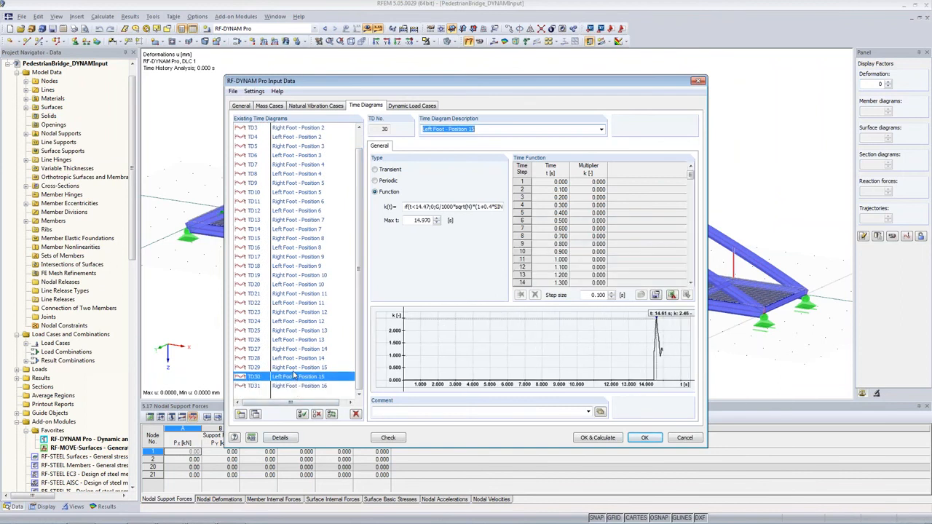
scroll(294, 379, "up", 1)
left_click(309, 129)
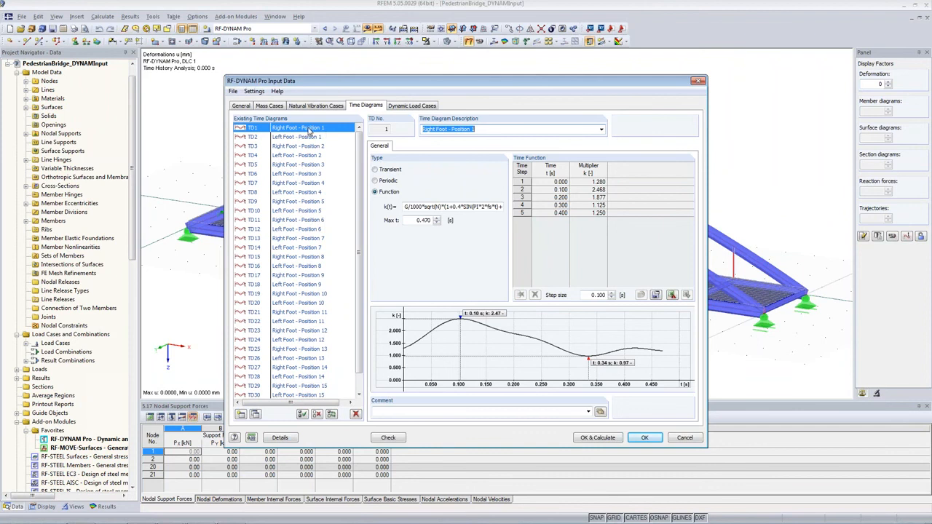
left_click(278, 174)
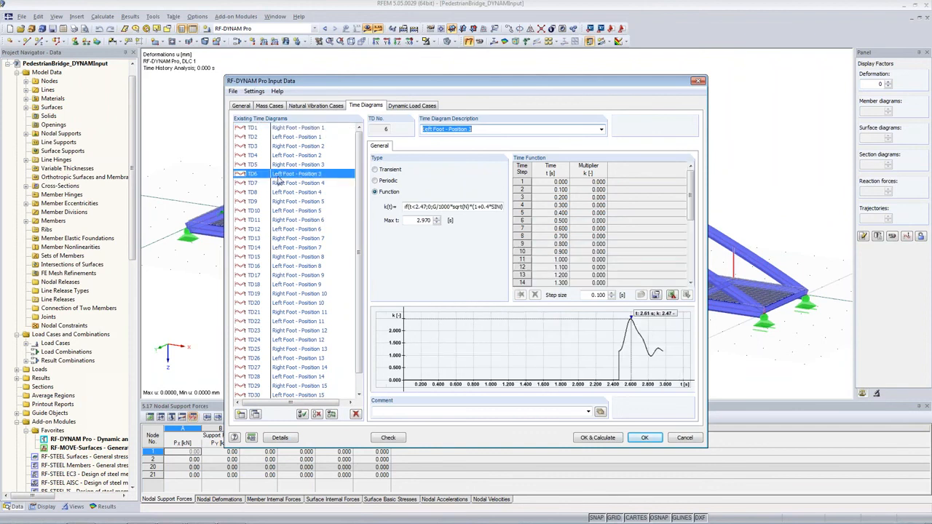
left_click(283, 184)
left_click(283, 193)
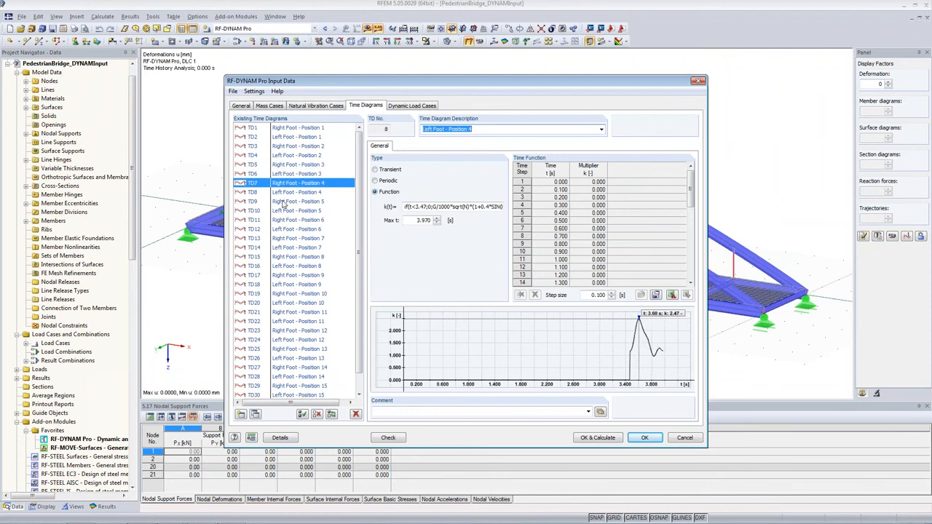
left_click(284, 202)
left_click(284, 210)
left_click(279, 227)
left_click(290, 248)
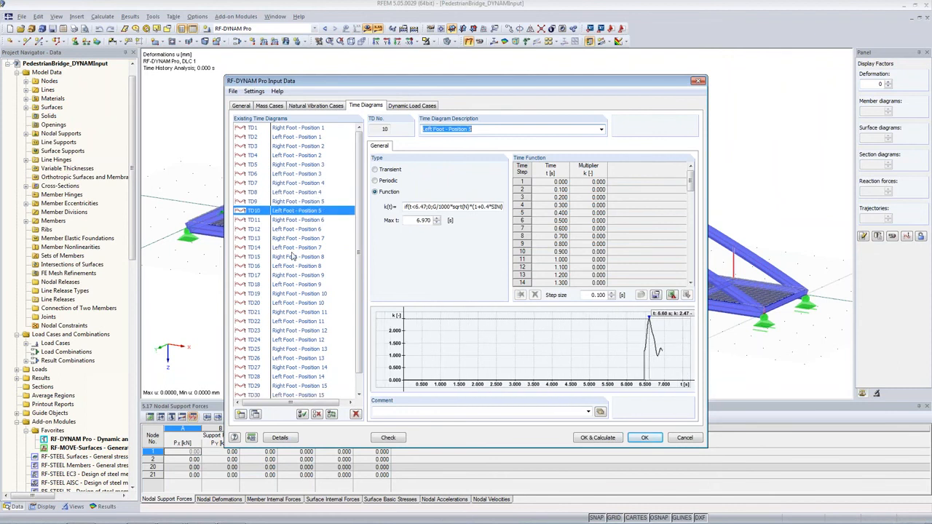
left_click(292, 266)
left_click(279, 330)
scroll(284, 371, "down", 1)
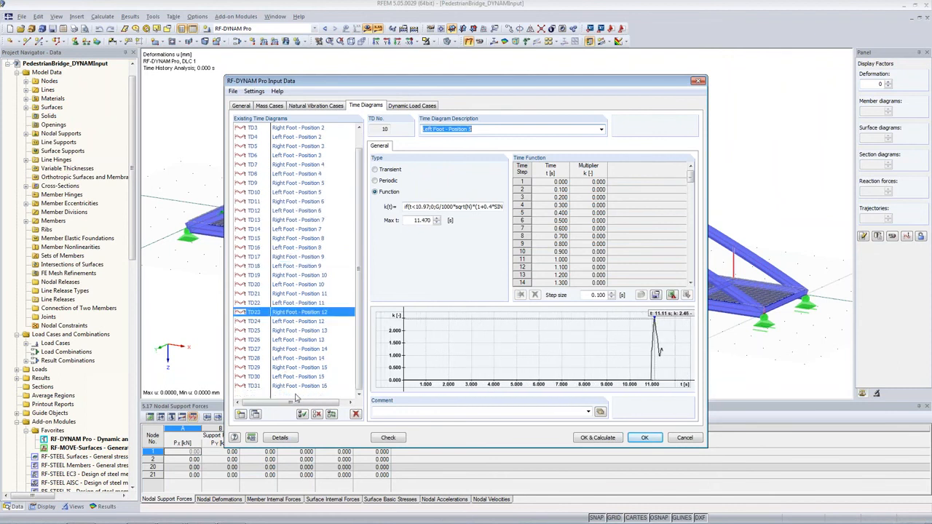
left_click(295, 388)
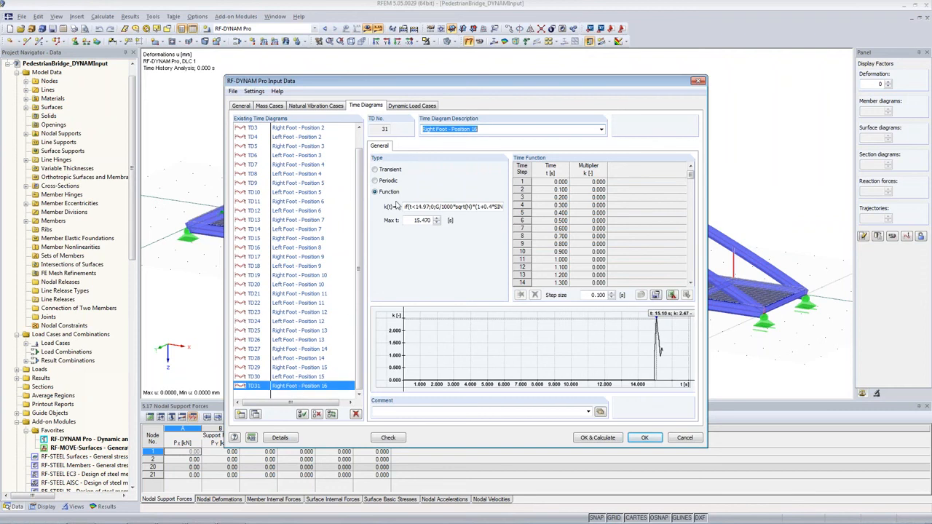
Review the dynamic load case's loading time diagram sets, damping and general settings.
left_click(414, 107)
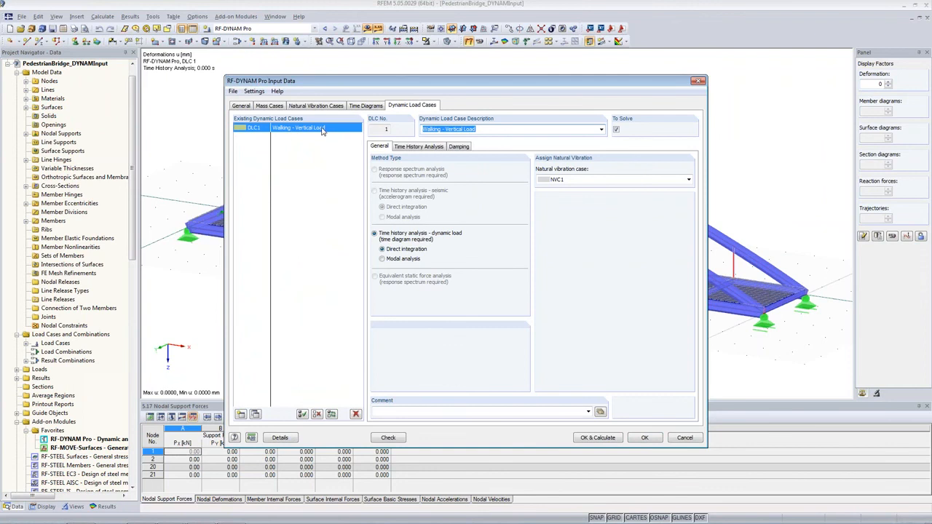
left_click(419, 147)
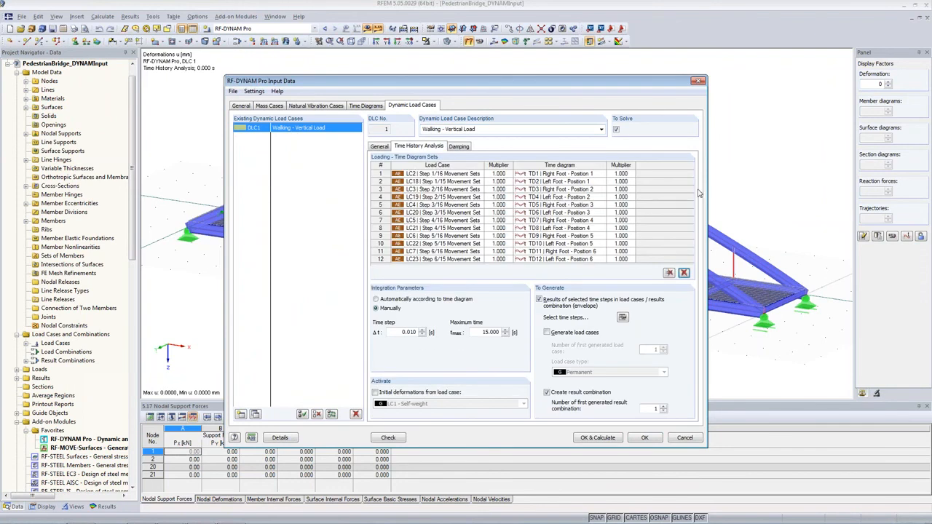
scroll(633, 228, "down", 7)
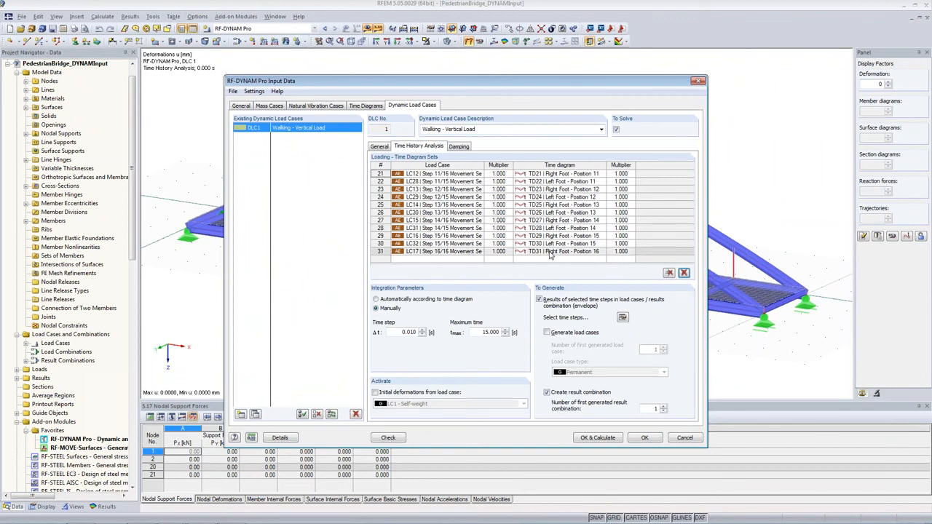
scroll(552, 254, "up", 7)
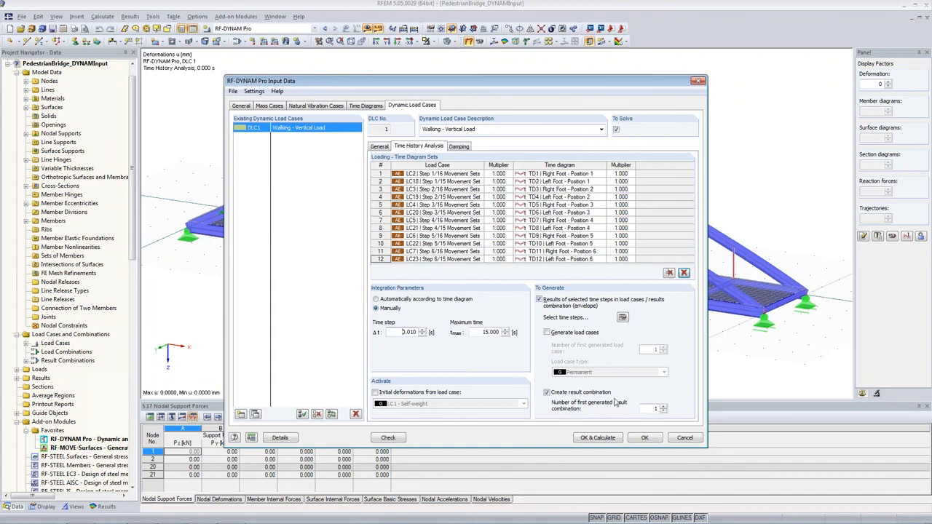
left_click(459, 147)
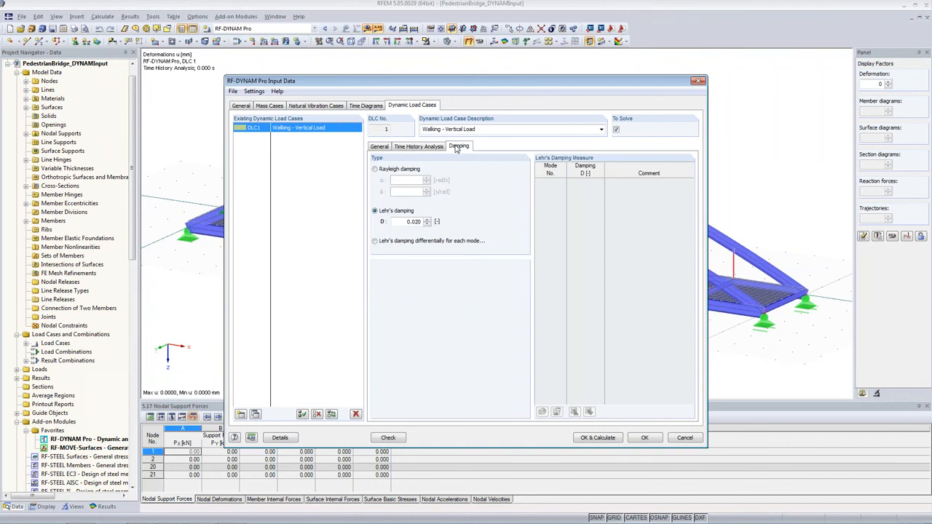
left_click(408, 148)
left_click(380, 148)
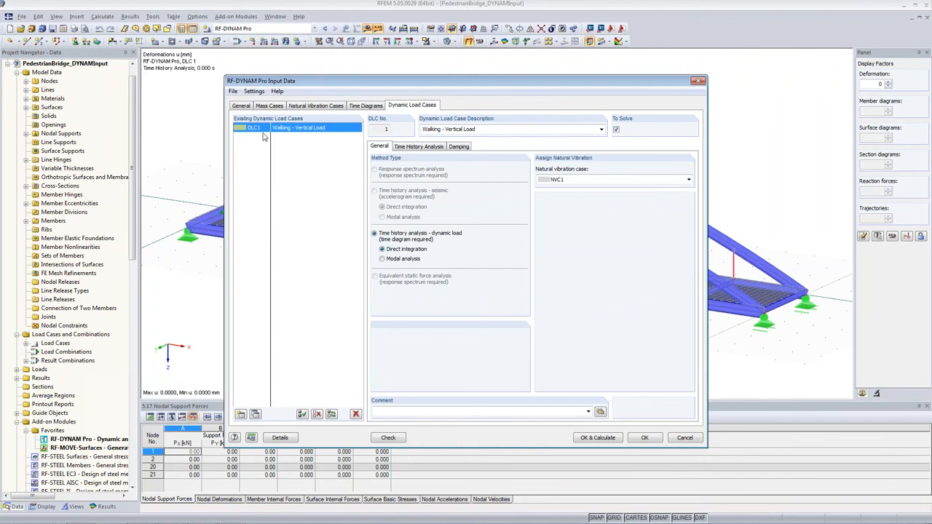
Close the RF-DYNAM Pro input data dialog, keeping the dynamic load case DLC1 settings.
right_click(258, 131)
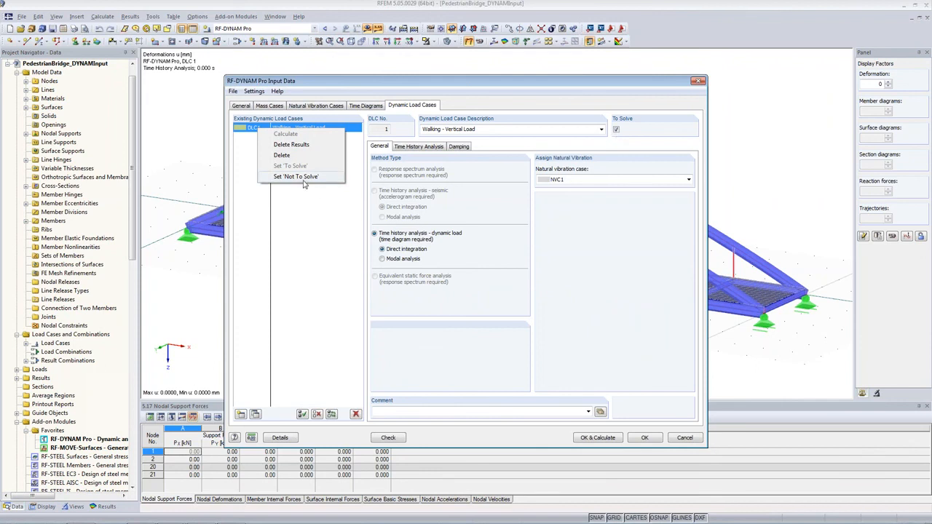
left_click(235, 123)
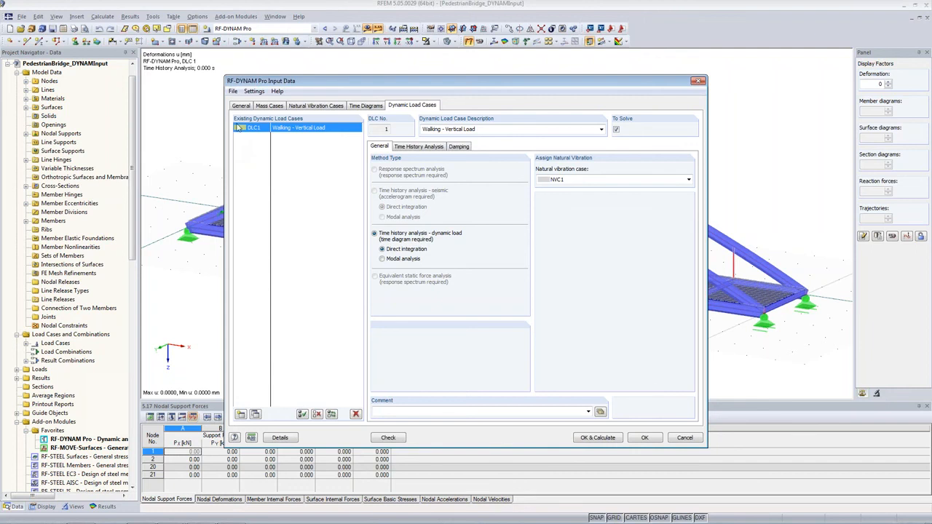
left_click(646, 439)
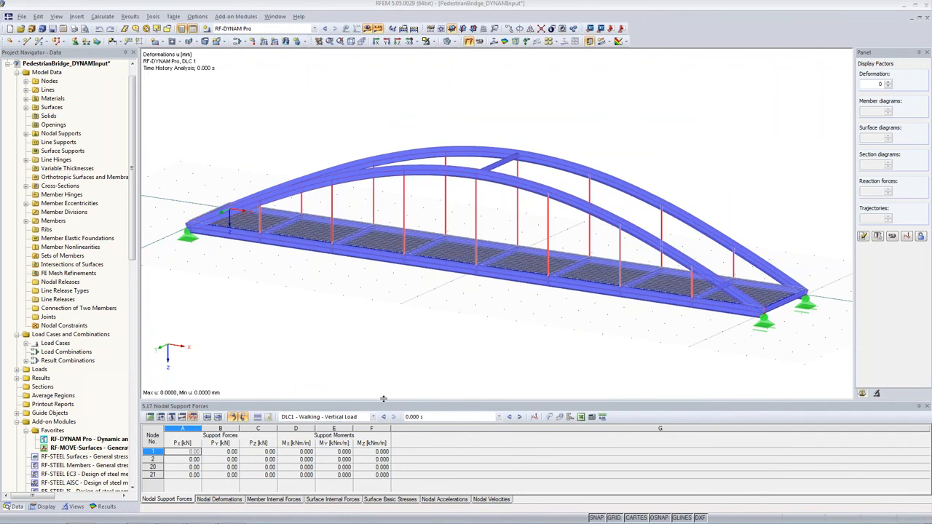
Show the dynamic envelope results of DLC1 - Walking - Vertical Load in the enlarged nodal support forces table.
left_click_drag(398, 398, 398, 305)
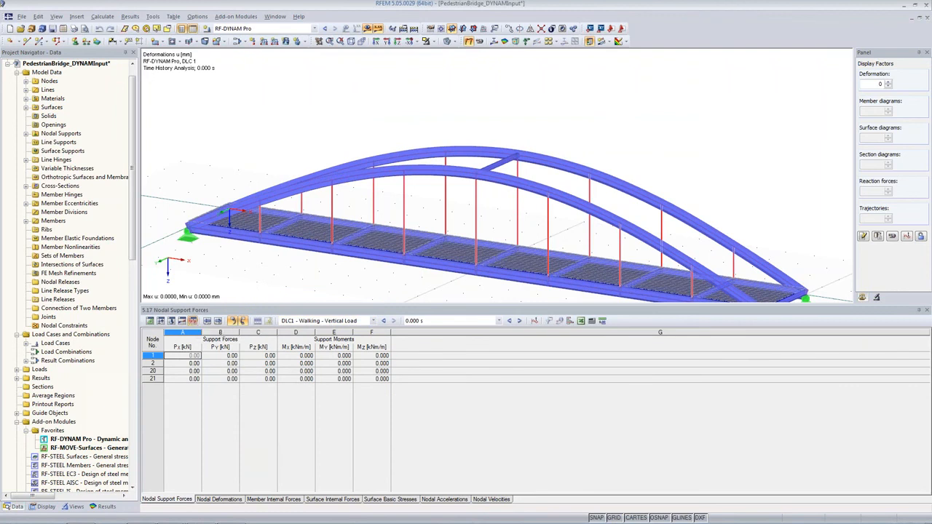
left_click(312, 321)
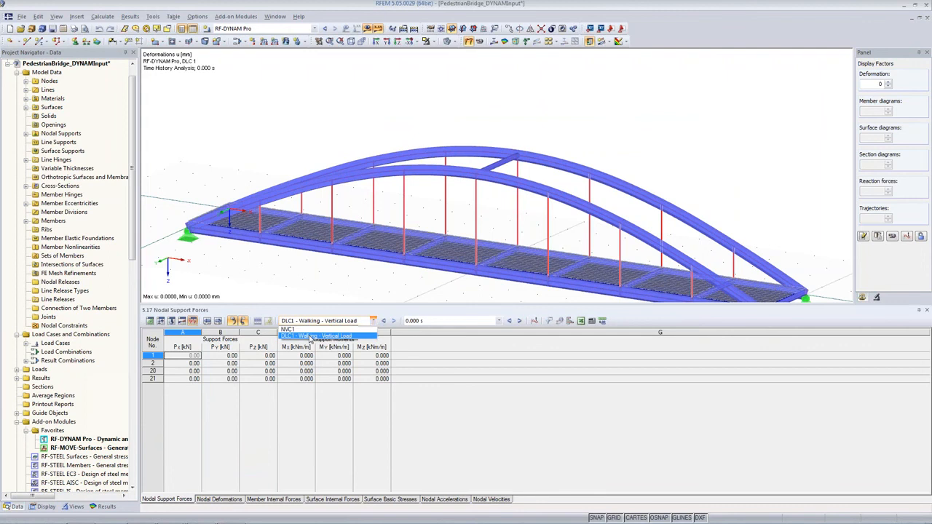
left_click(310, 336)
left_click(427, 321)
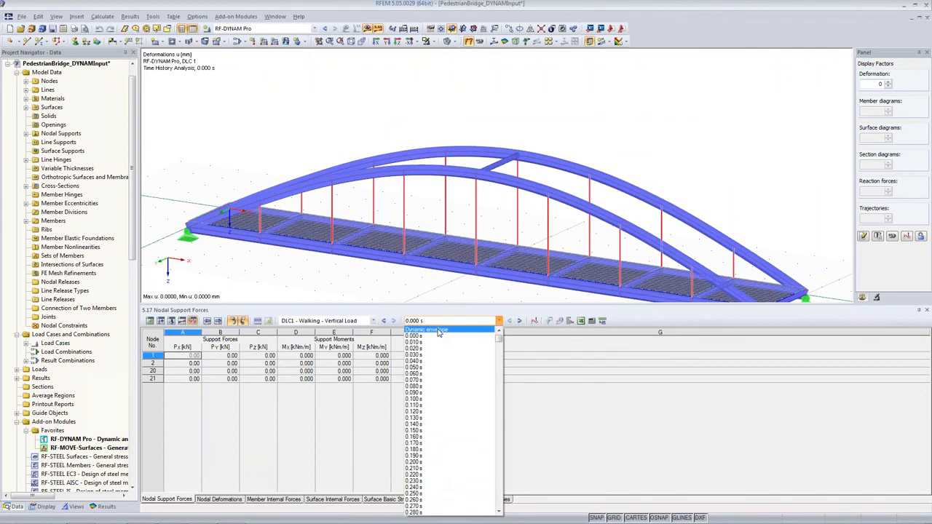
left_click(439, 331)
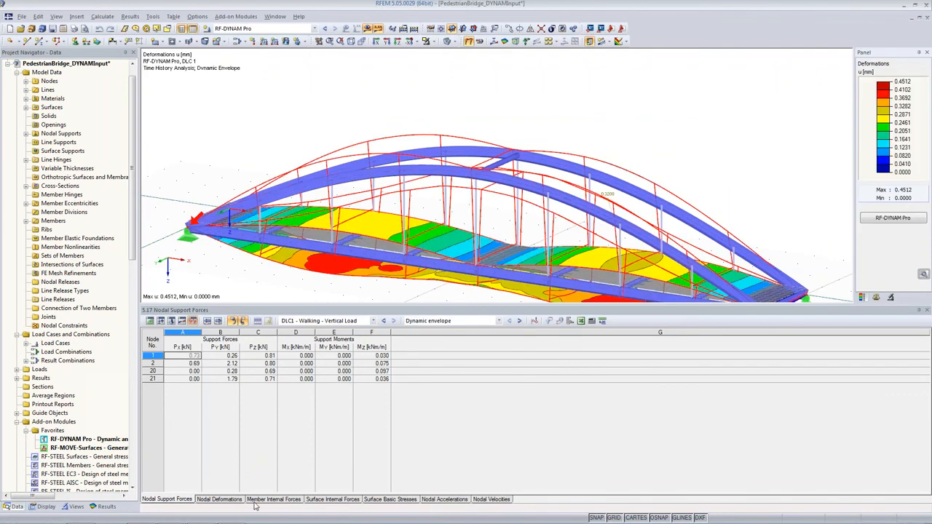
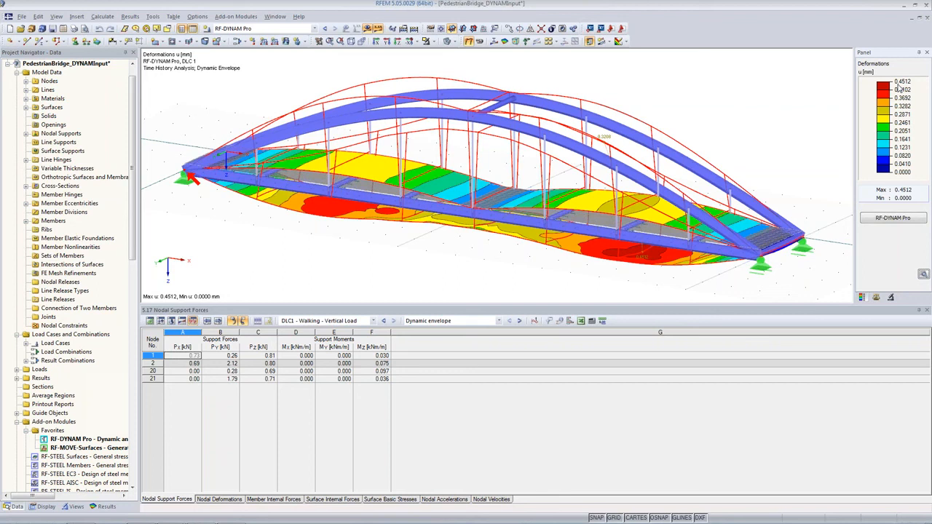
Browse the nodal deformations, member internal forces, nodal accelerations and nodal velocities result tables.
left_click(208, 503)
left_click(275, 502)
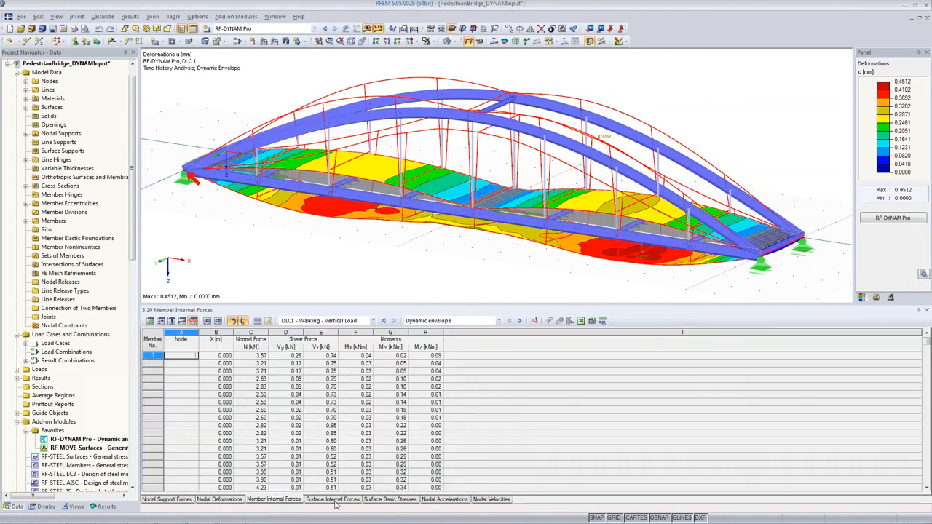
left_click(432, 502)
left_click(495, 502)
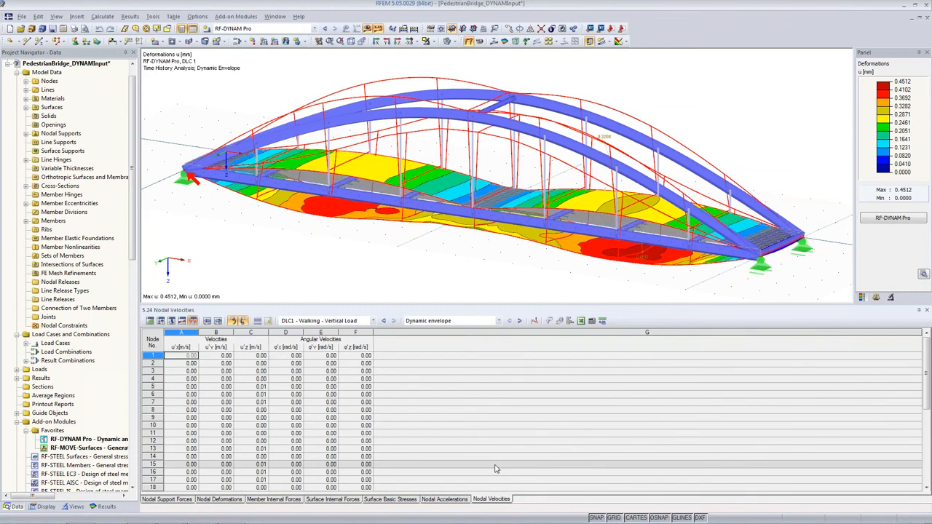
Open the units and decimal places settings for RF-DYNAM Pro results and set time history accelerations to m/s^2.
left_click(603, 322)
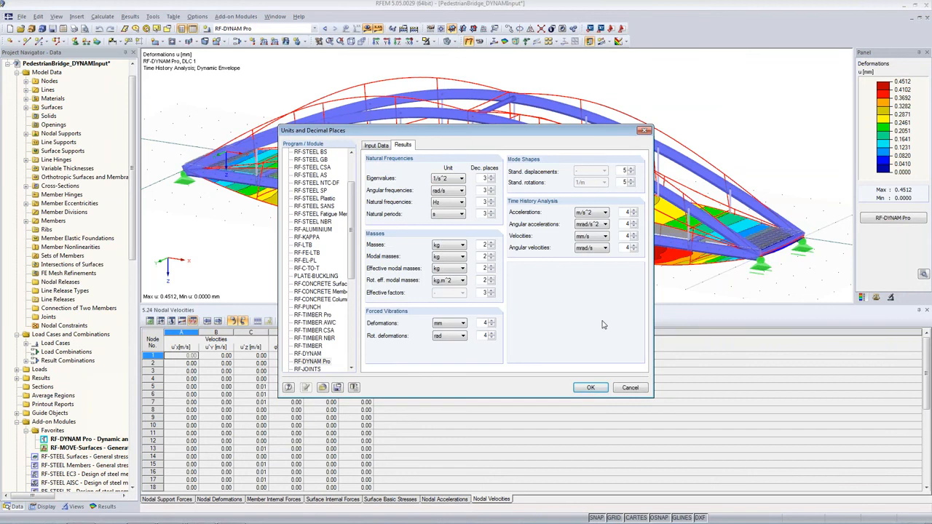
left_click(311, 362)
left_click_drag(352, 254, 353, 214)
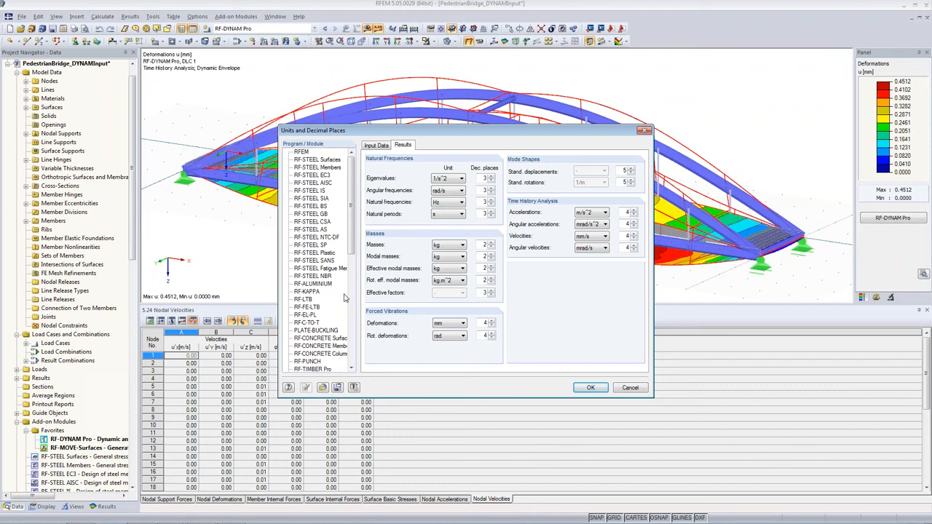
left_click_drag(351, 190, 351, 219)
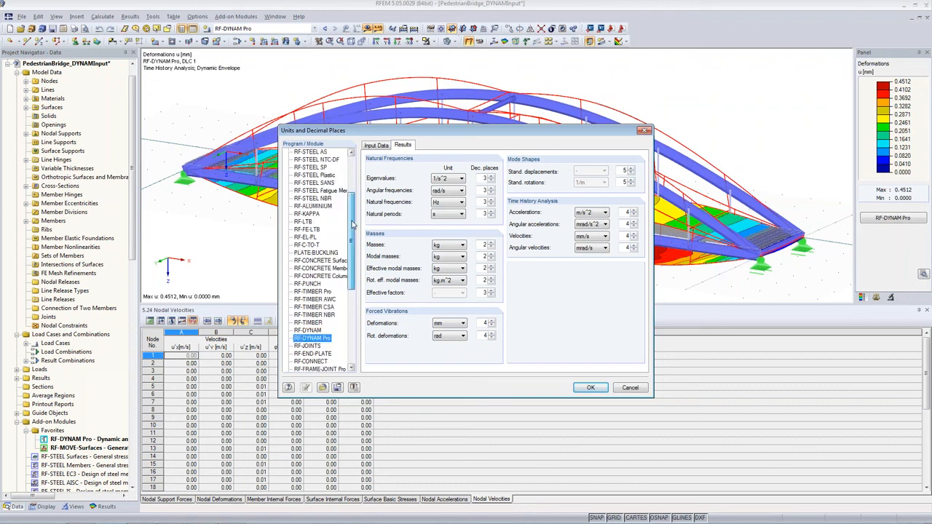
left_click(324, 301)
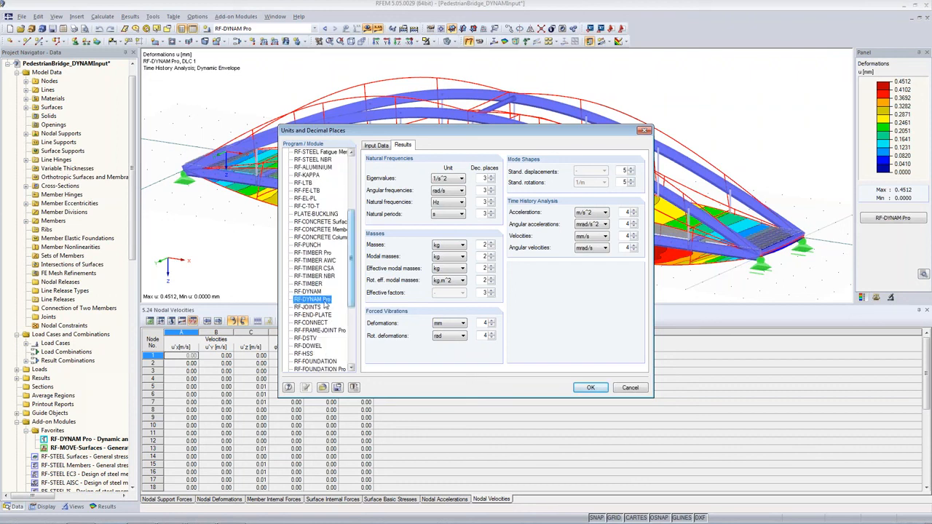
left_click(405, 147)
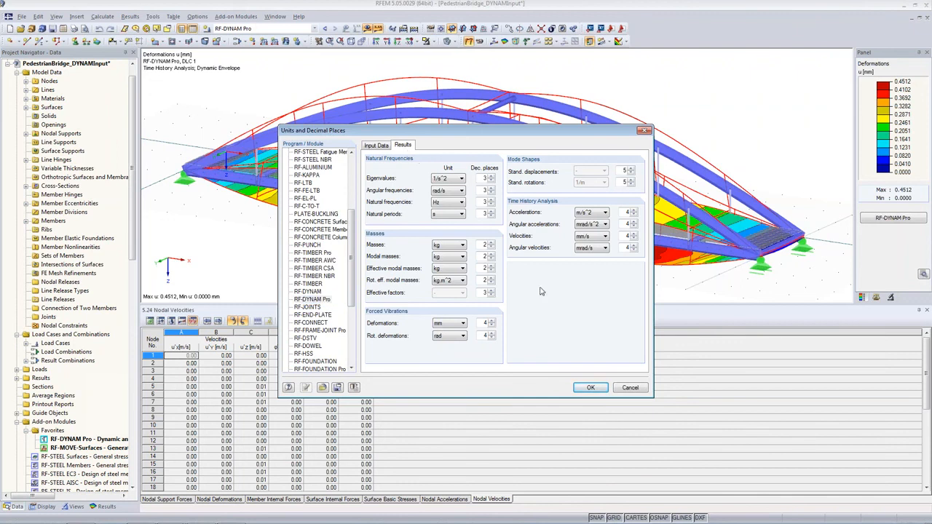
left_click(583, 237)
left_click(592, 213)
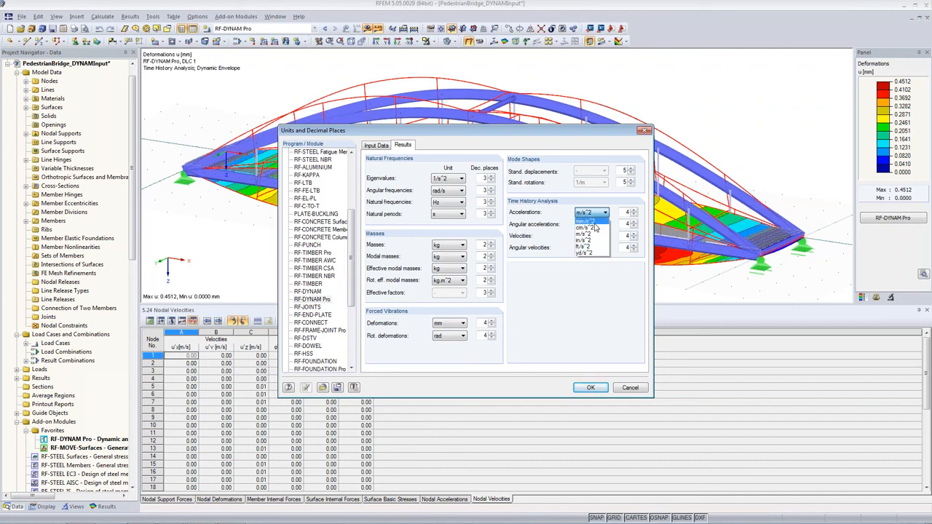
left_click(597, 234)
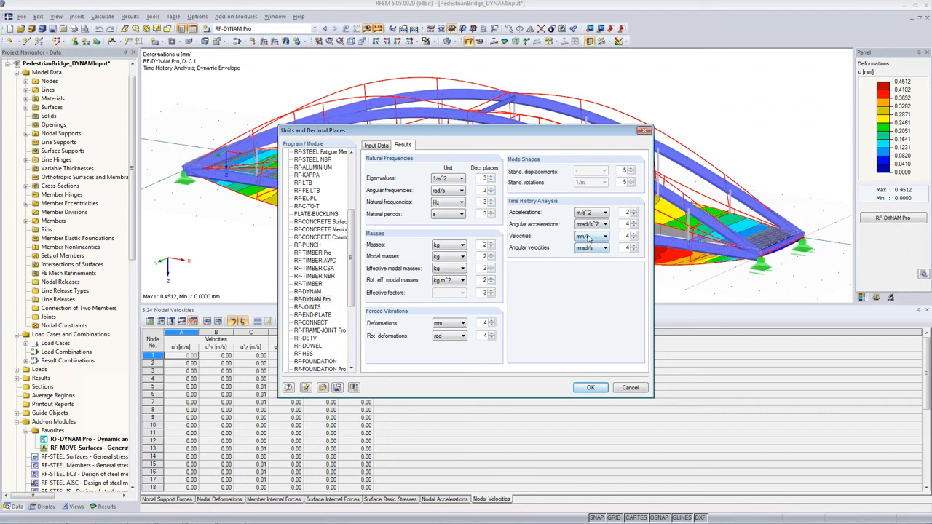
Check the velocity, angular acceleration and mass units of the RF-DYNAM Pro results.
left_click(589, 239)
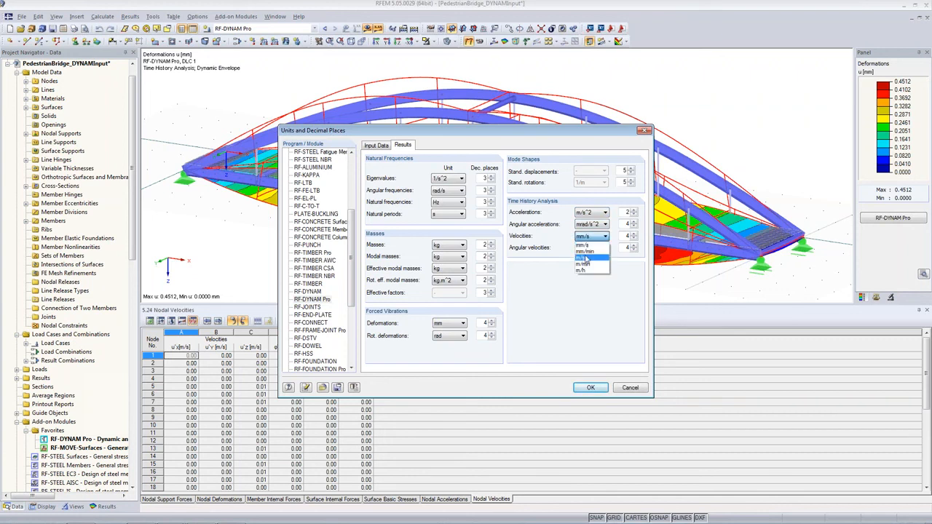
left_click(588, 237)
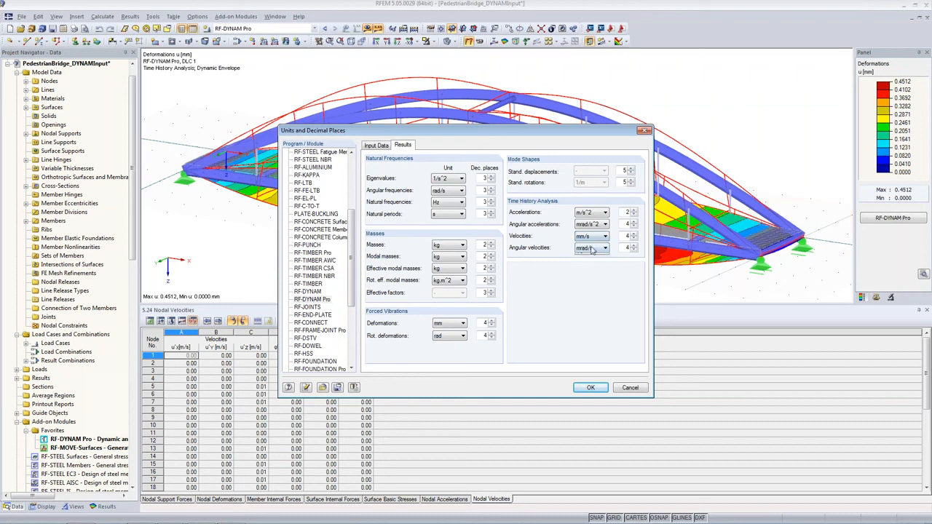
left_click(592, 248)
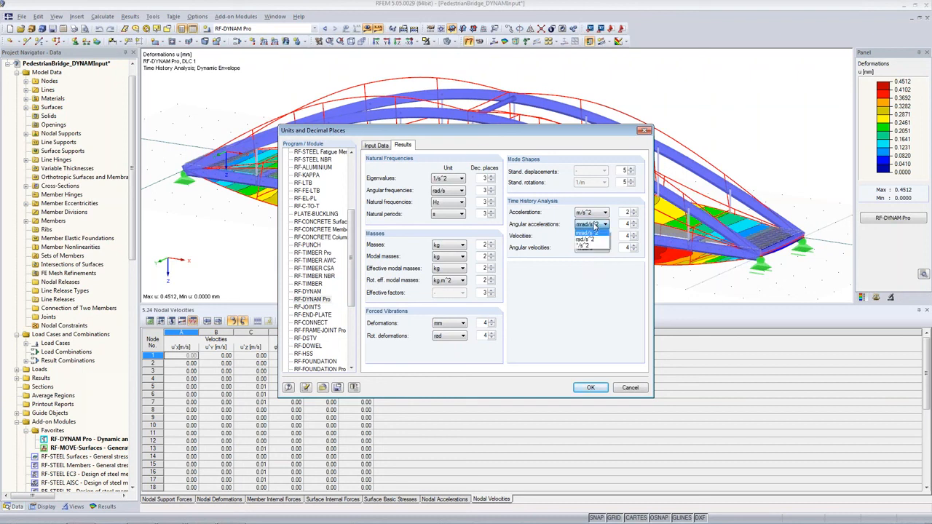
left_click(594, 230)
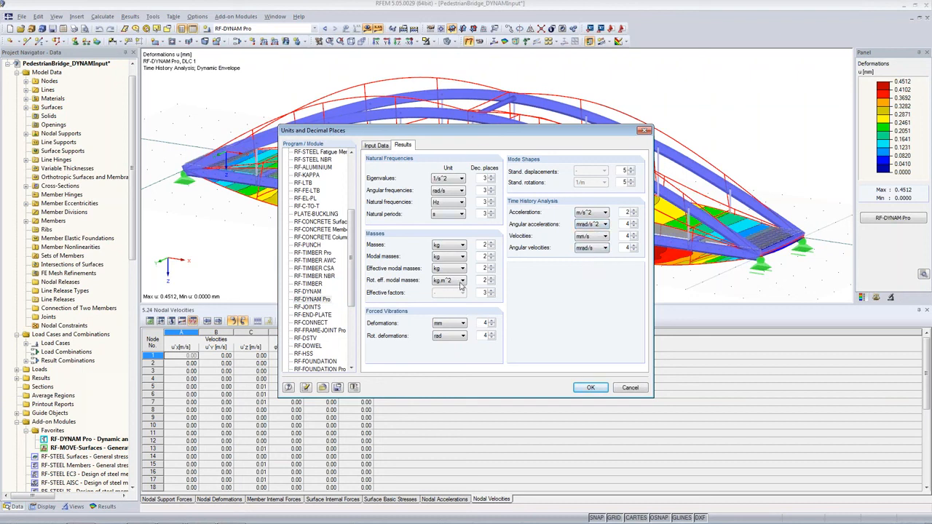
left_click(451, 246)
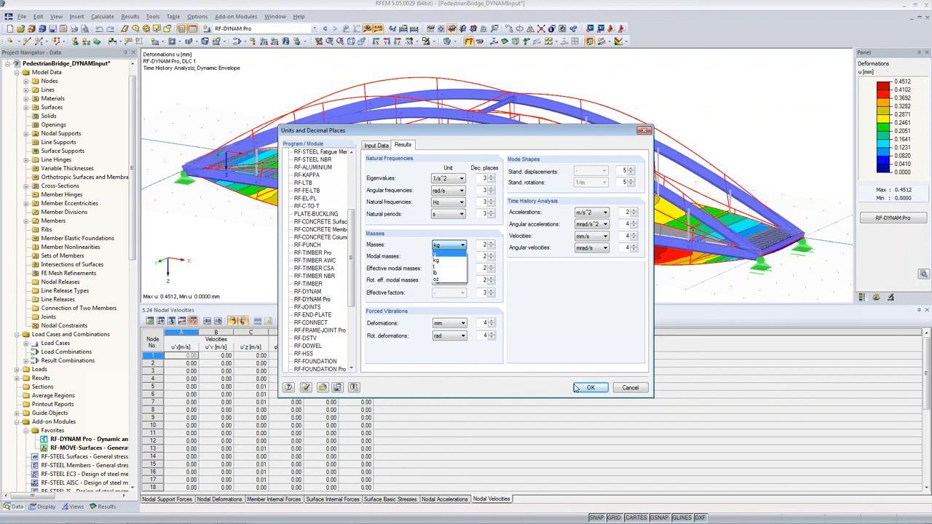
left_click(570, 410)
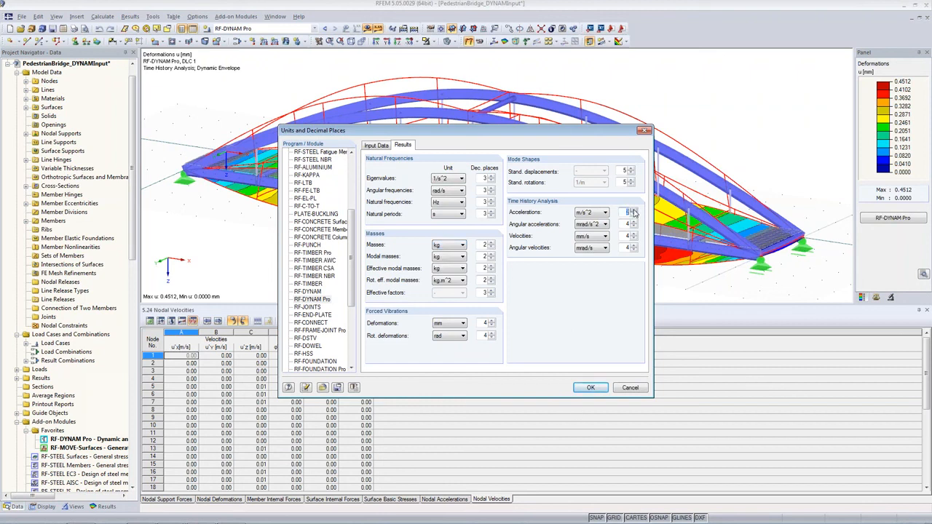
Review the RF-DYNAM Pro input data units and the RFEM model units, then apply the unit settings.
left_click(377, 146)
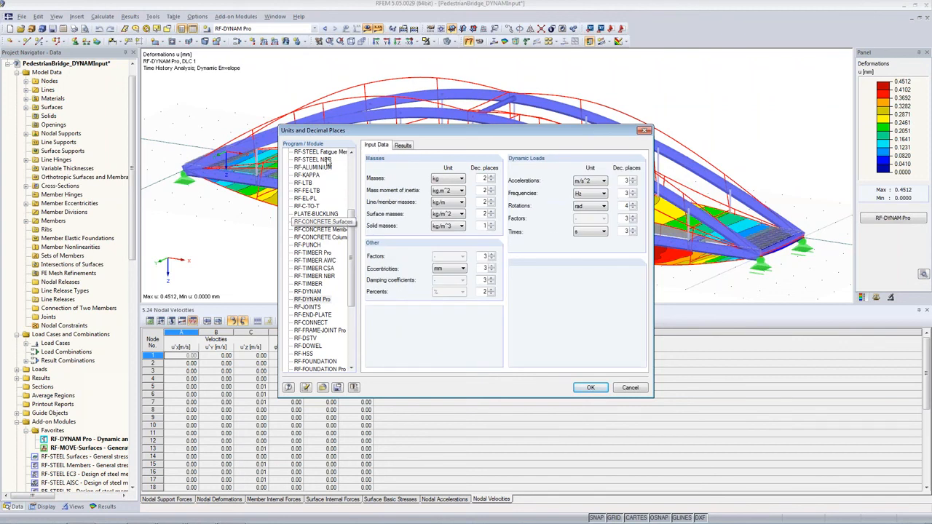
scroll(343, 204, "up", 5)
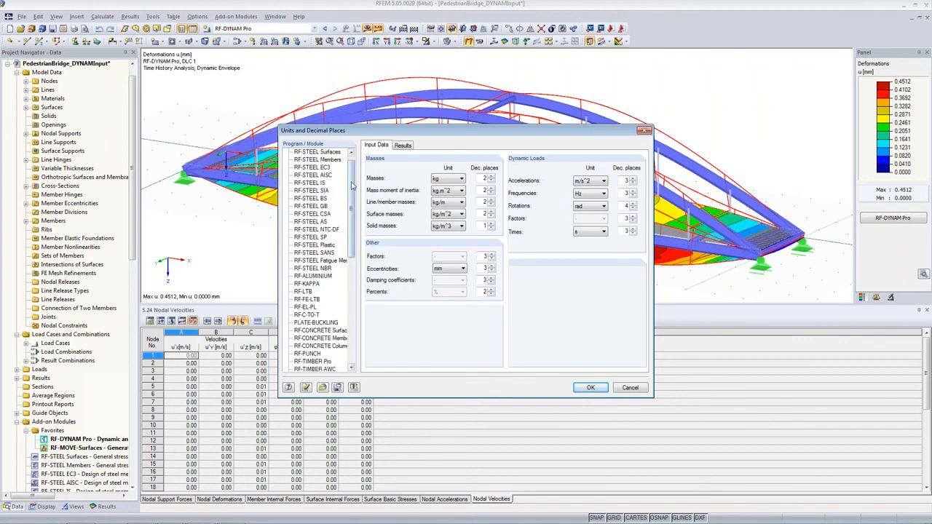
scroll(352, 186, "up", 1)
left_click(300, 152)
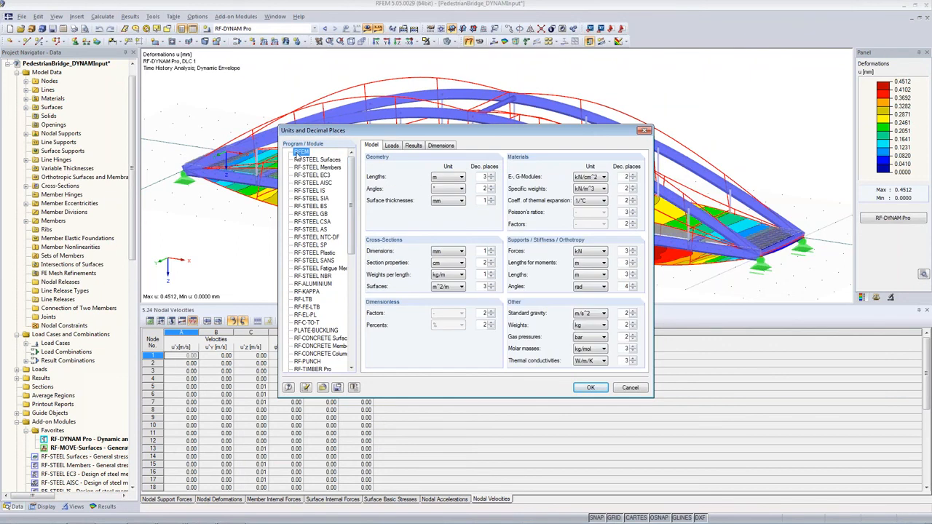
left_click(436, 178)
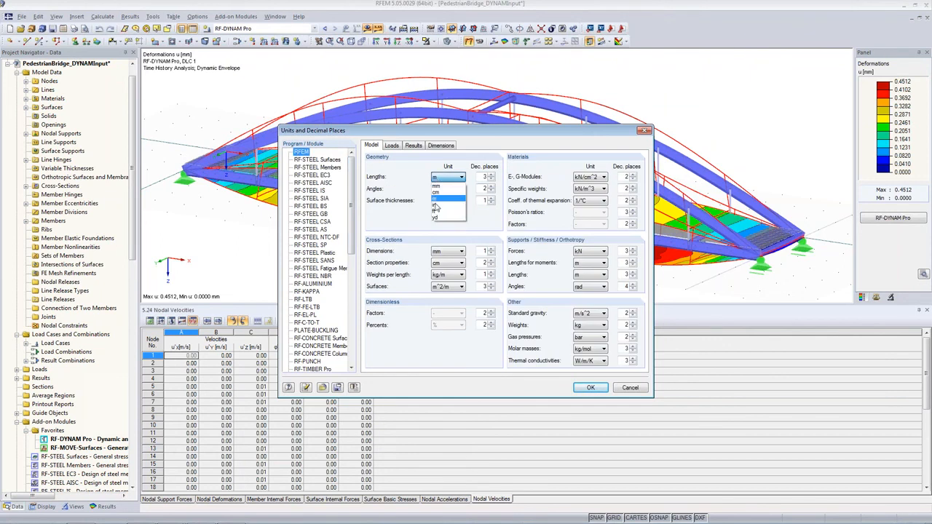
left_click(586, 385)
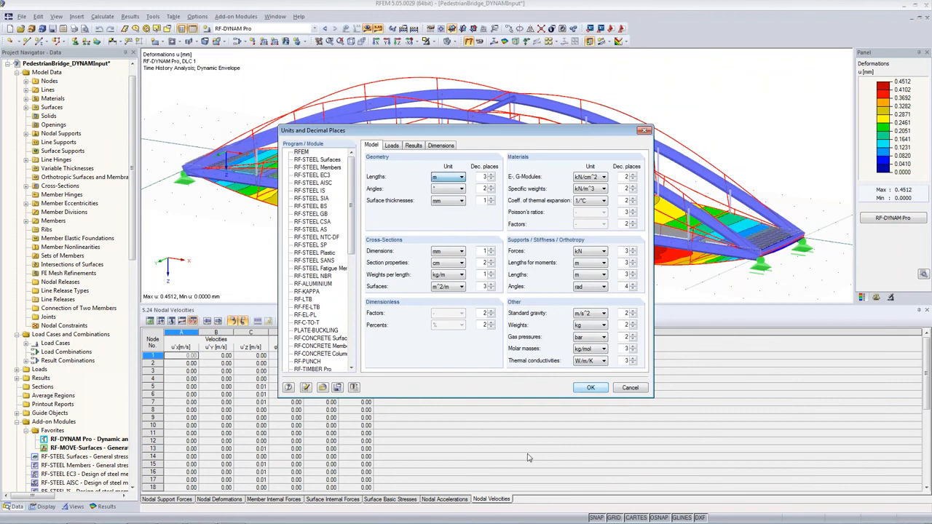
left_click(591, 390)
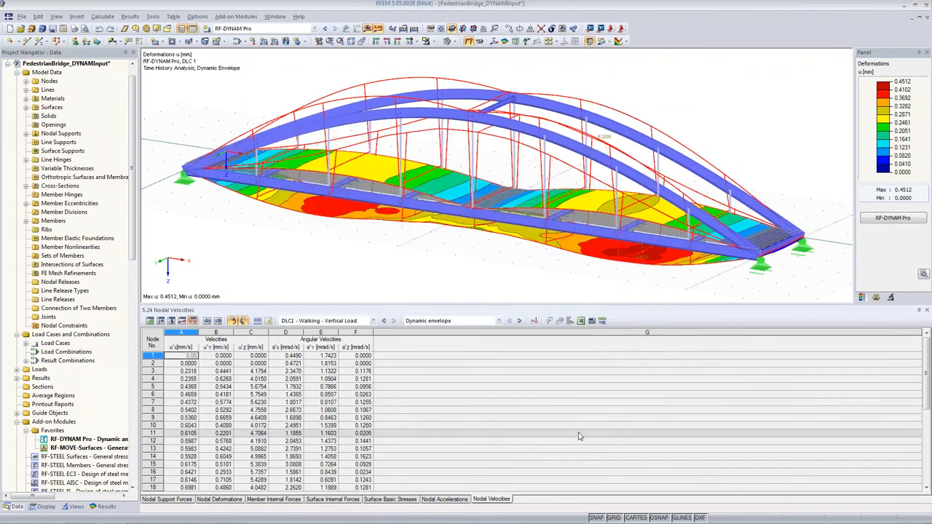
Switch to the nodal accelerations table and open the Time Course Monitor from the display factors panel.
left_click(440, 501)
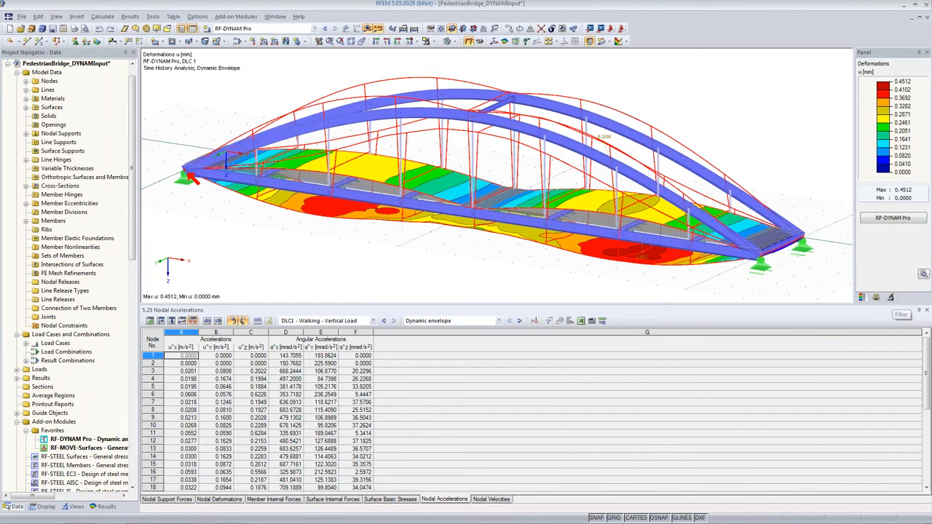
left_click(877, 298)
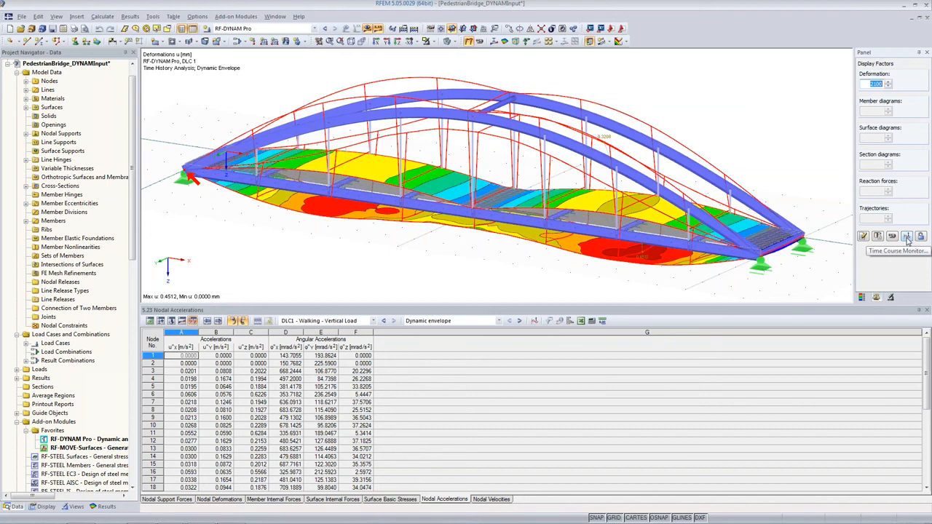
left_click(906, 237)
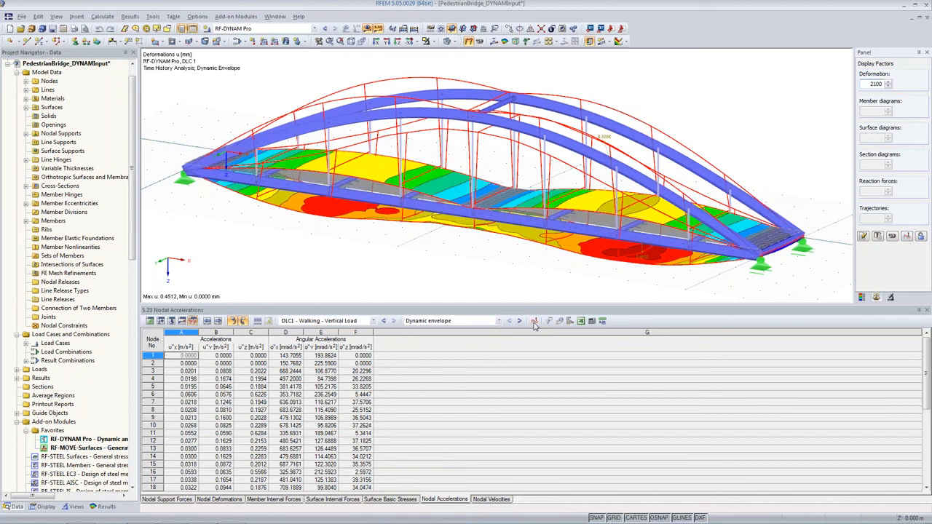
left_click_drag(295, 19, 809, 297)
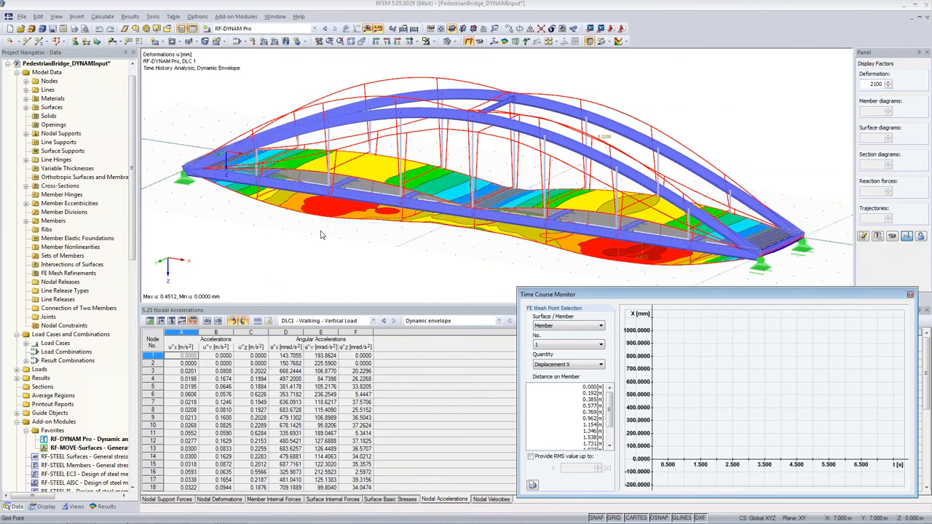
Switch the model display to wireframe mode on the bridge deck.
left_click(368, 27)
scroll(284, 144, "up", 5)
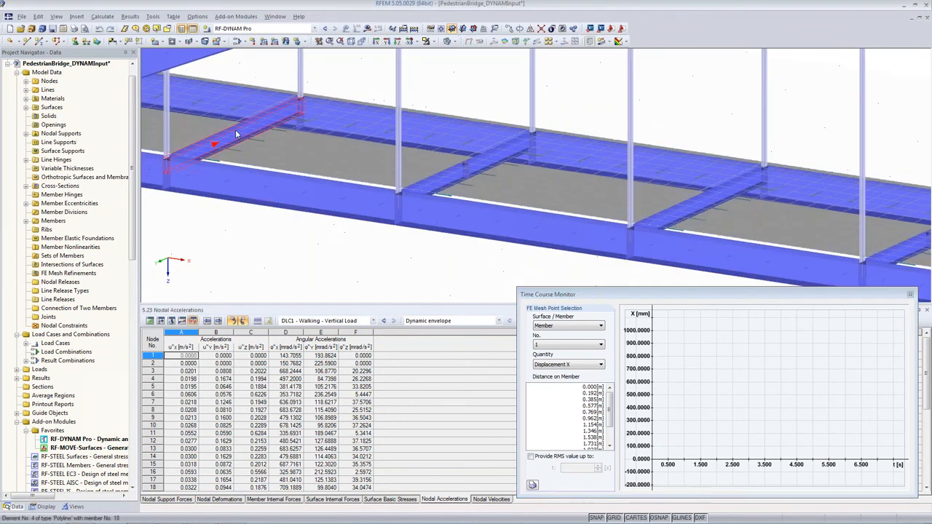
left_click(450, 41)
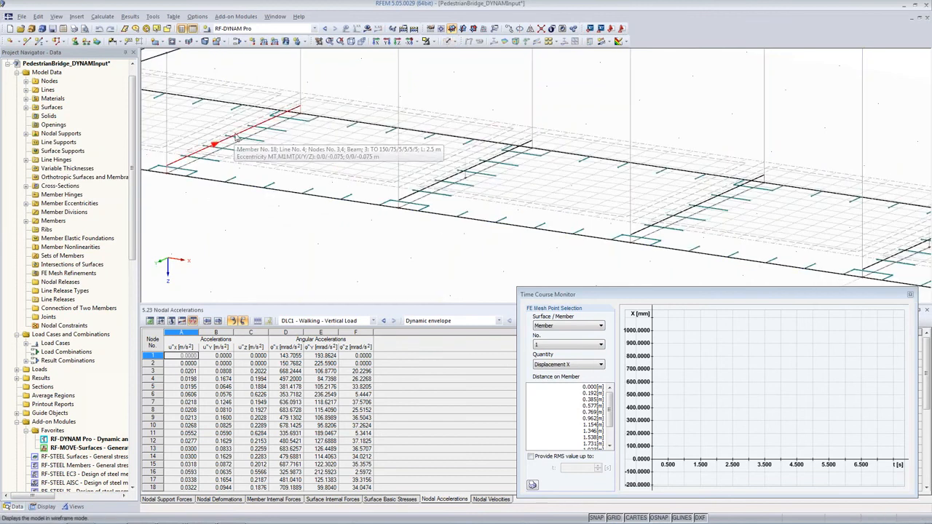
left_click(427, 40)
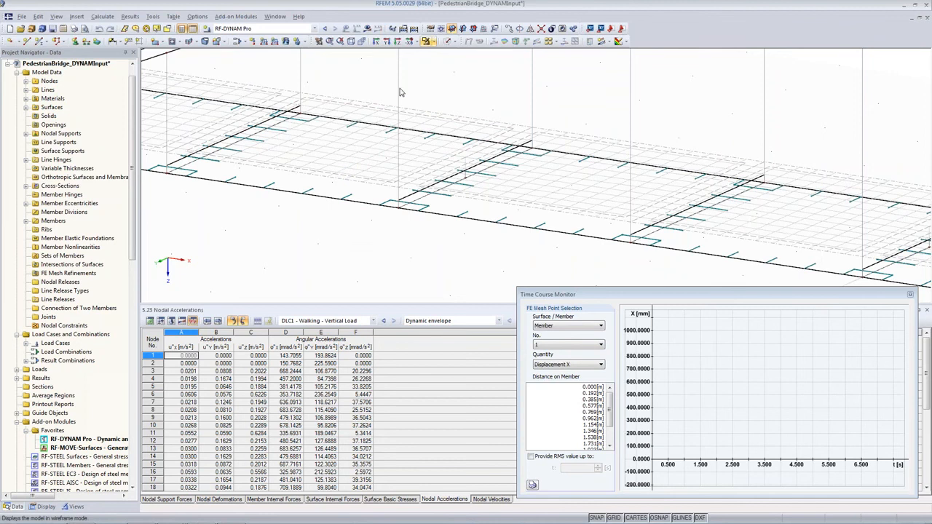
Turn on node numbering in the display settings, showing node numbers only.
right_click(333, 233)
left_click(46, 507)
scroll(53, 415, "down", 3)
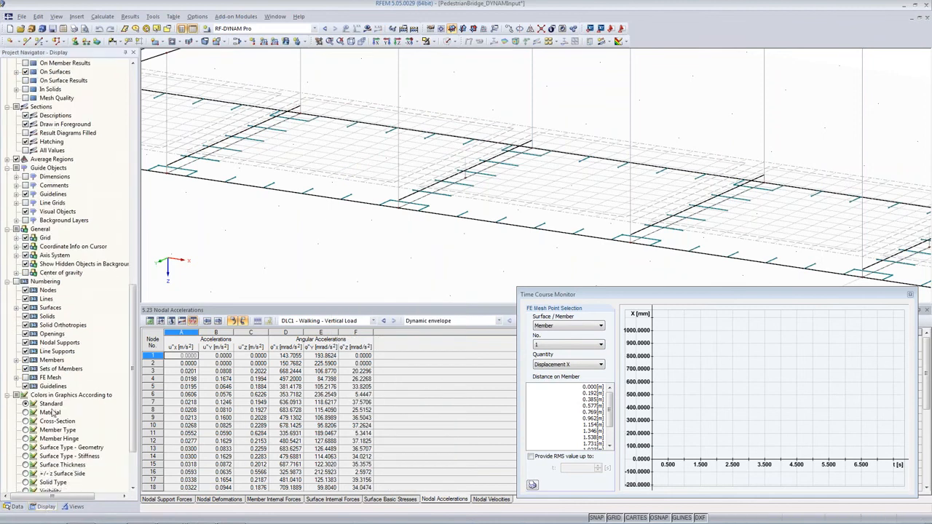
left_click(25, 230)
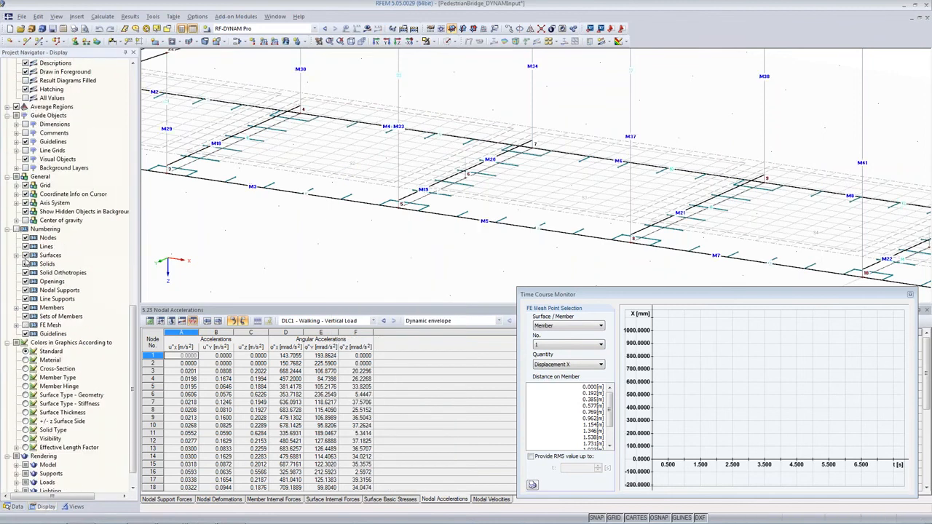
left_click(25, 257)
left_click(26, 265)
left_click(25, 273)
left_click(24, 292)
left_click(25, 308)
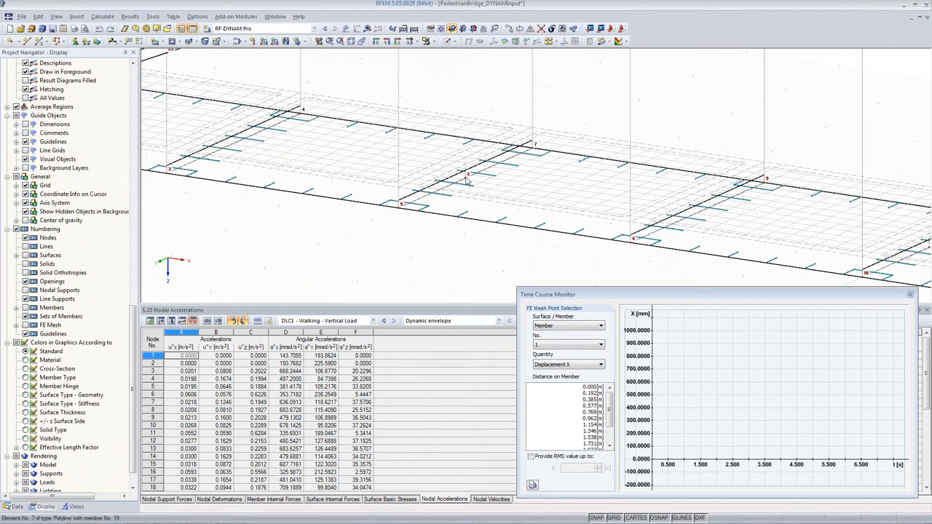
Return to solid rendering and pick node 6 on the deck as the Time Course Monitor point.
scroll(467, 180, "down", 5)
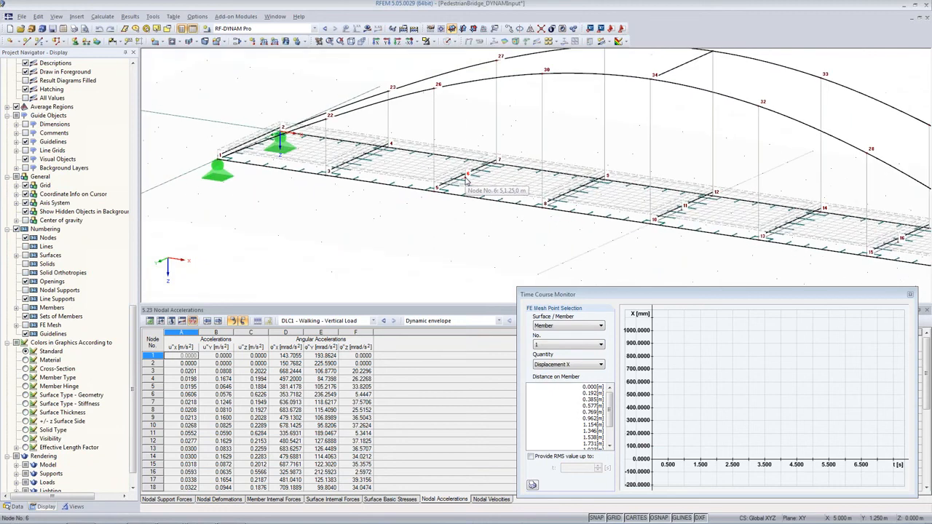
middle_click_drag(478, 237, 283, 196)
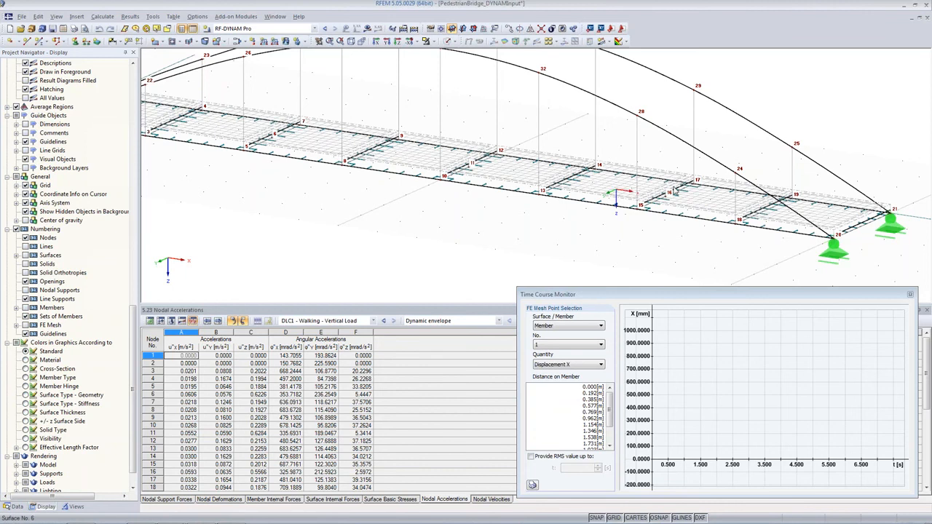
scroll(516, 228, "down", 1)
middle_click_drag(435, 210, 478, 226)
left_click(448, 41)
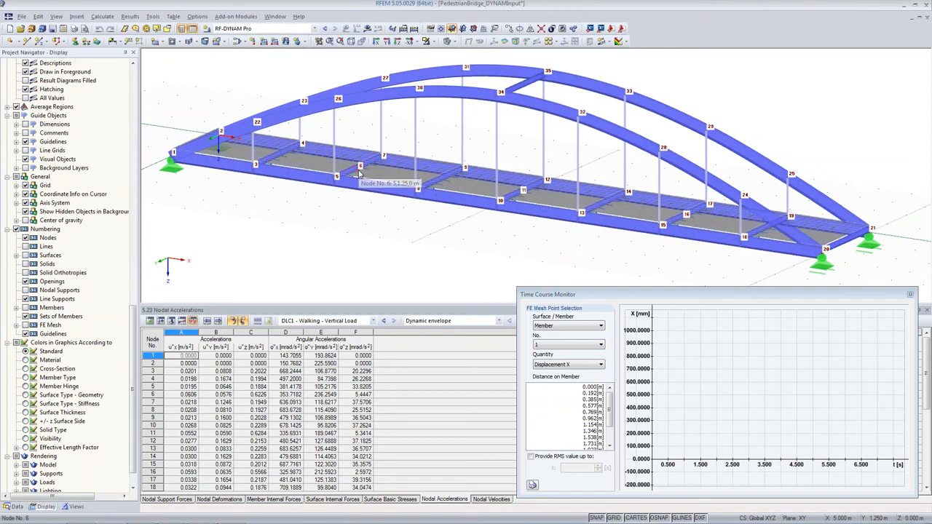
left_click(359, 172)
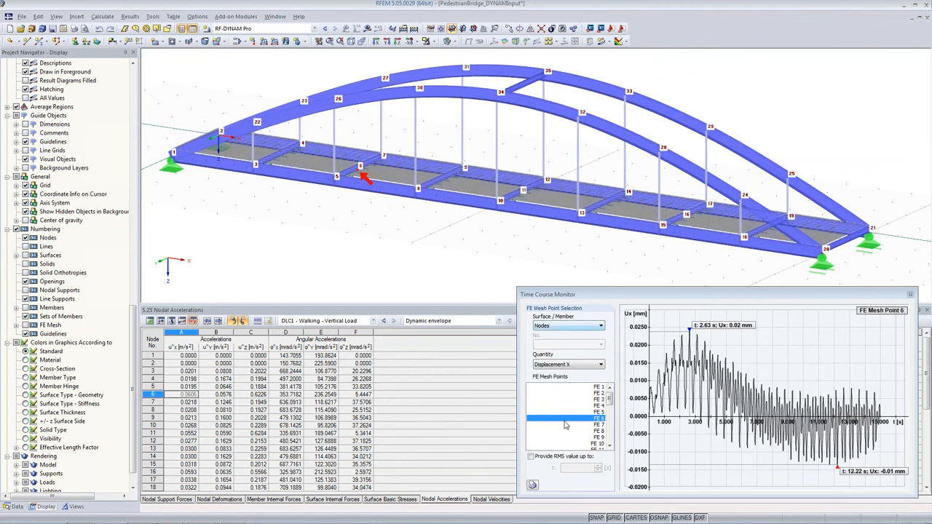
Switch the monitored quantity to Displacement Z and provide the RMS value up to 15 s.
left_click(572, 365)
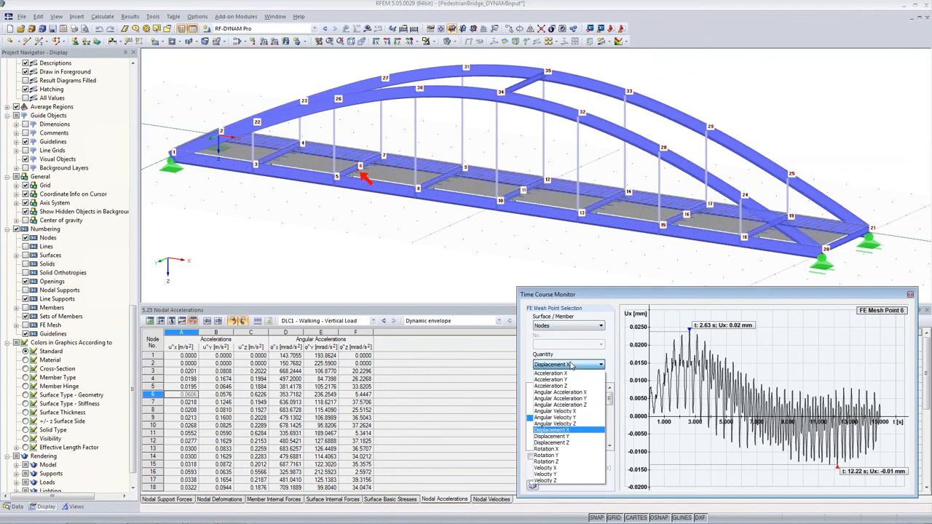
left_click(567, 443)
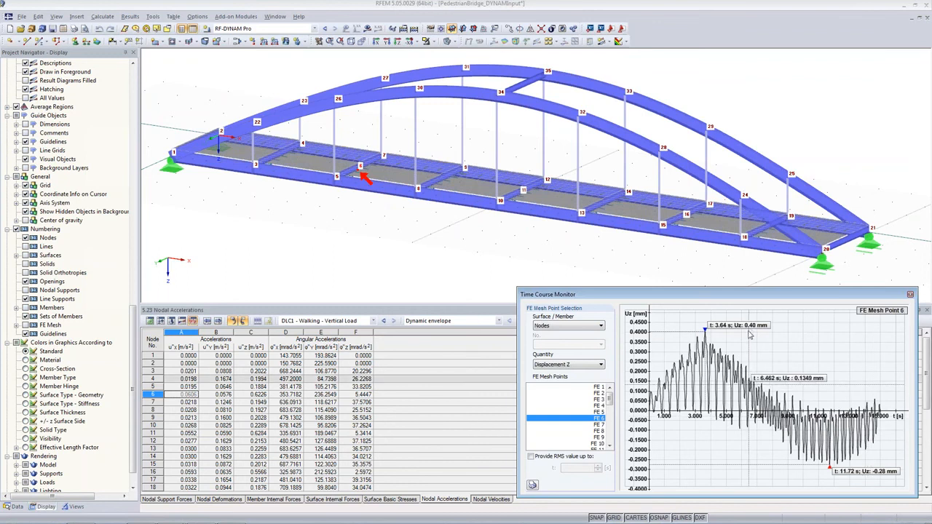
left_click(531, 456)
type("1")
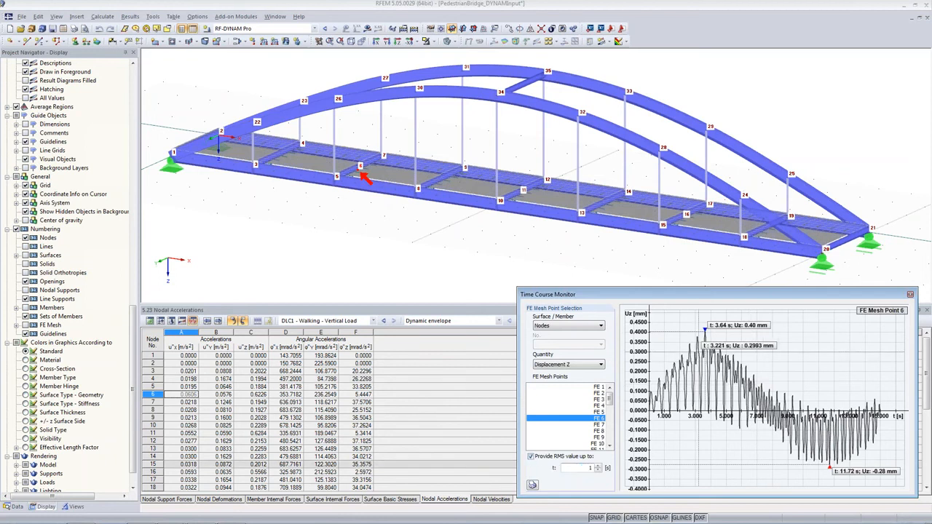
type("5")
key("Tab")
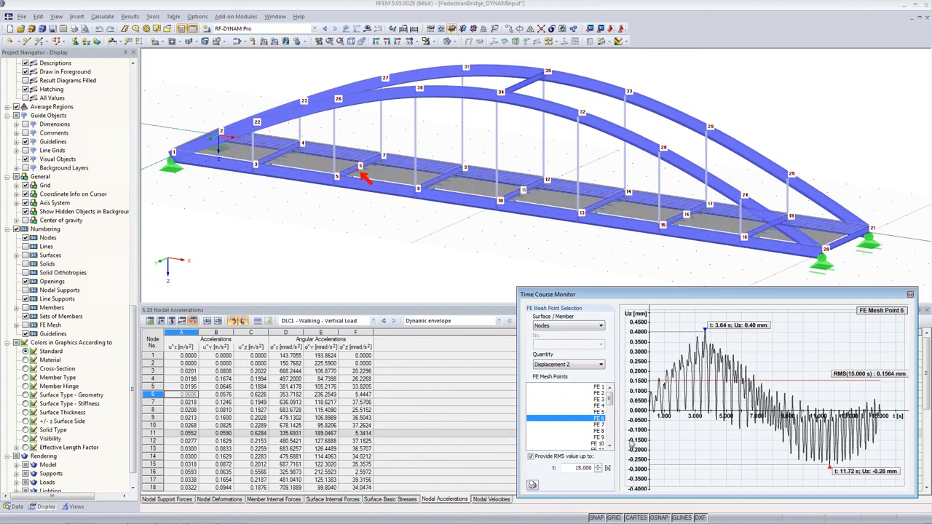
Switch the quantity to Acceleration Z and add FE mesh points 11 and 16 to the monitored points.
left_click(558, 366)
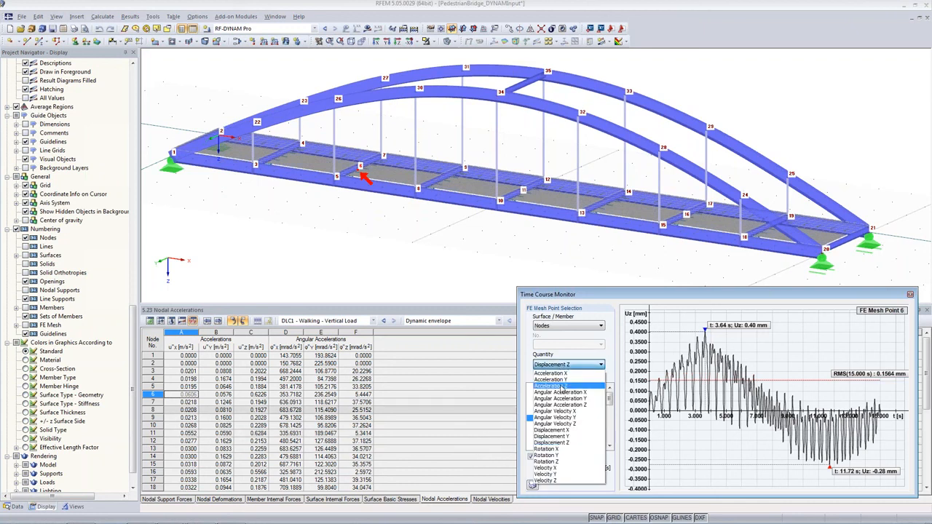
left_click(558, 386)
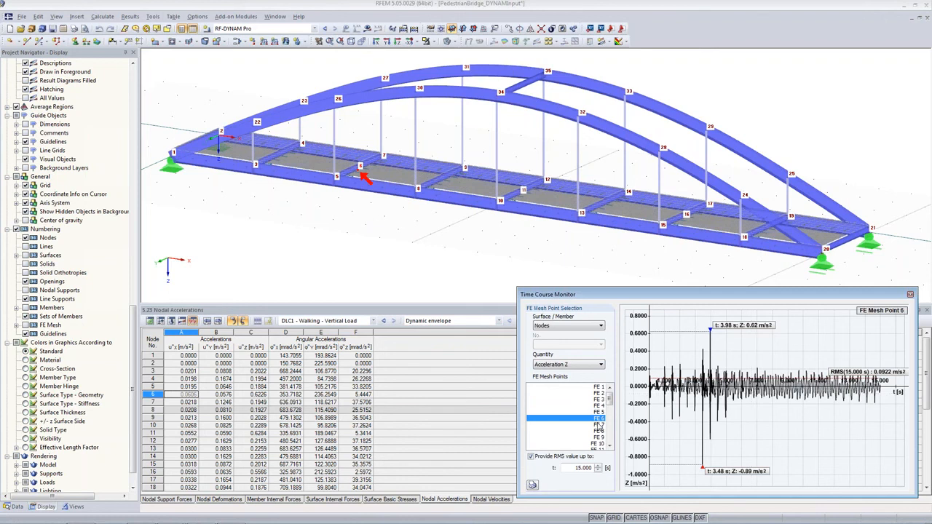
left_click_drag(611, 402, 610, 406)
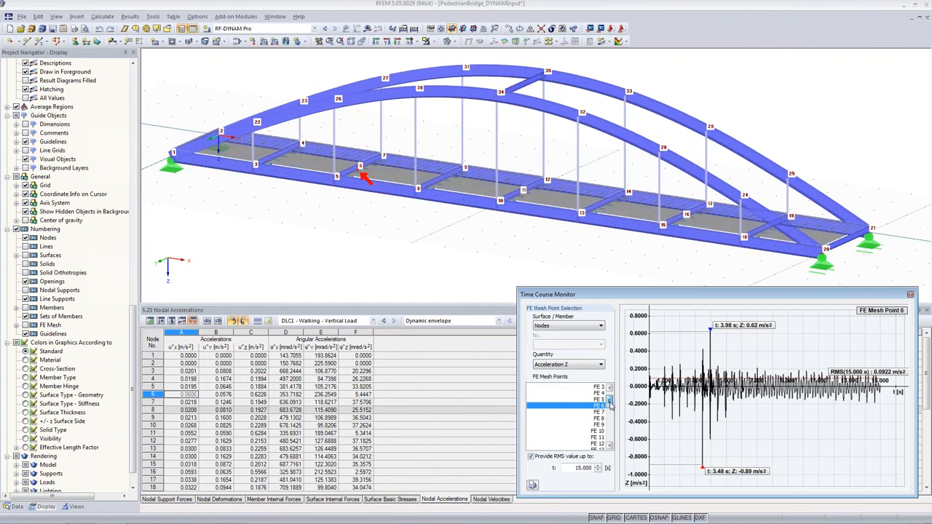
left_click(594, 438, "ctrl")
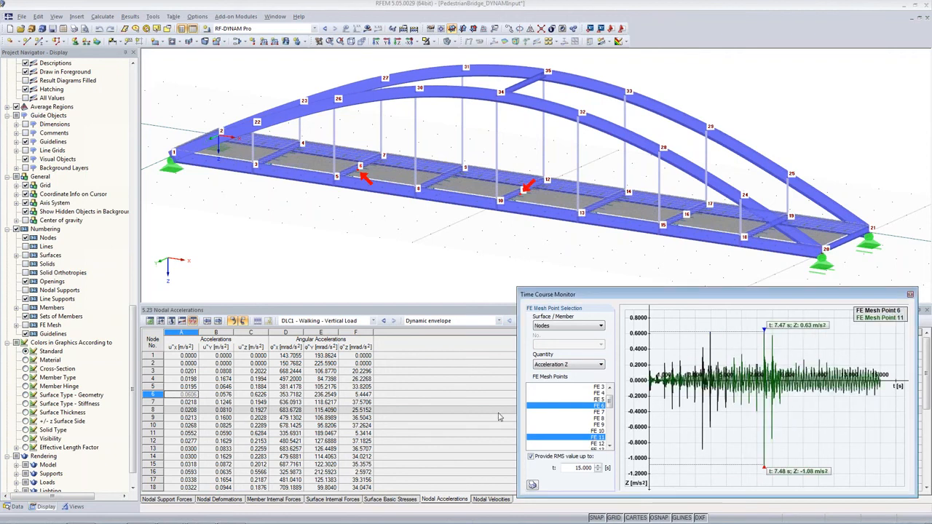
scroll(587, 432, "down", 2)
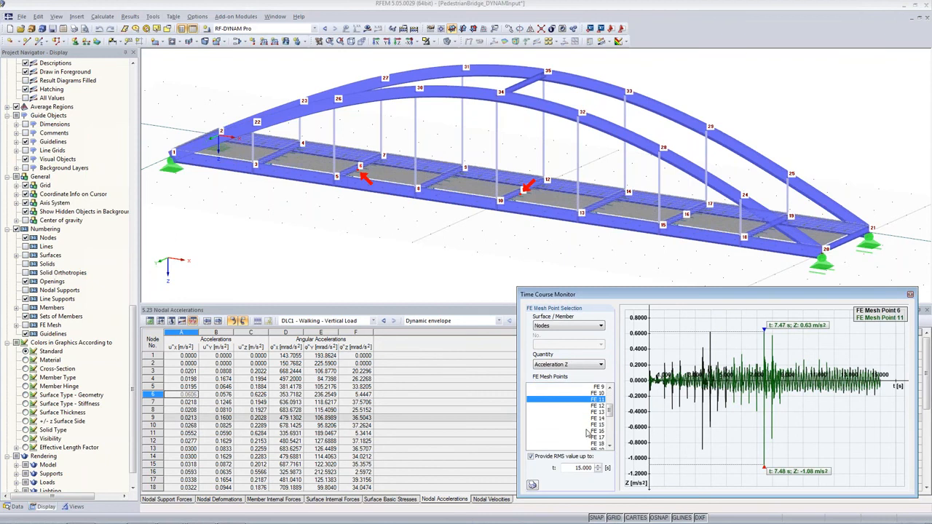
left_click(587, 432, "ctrl")
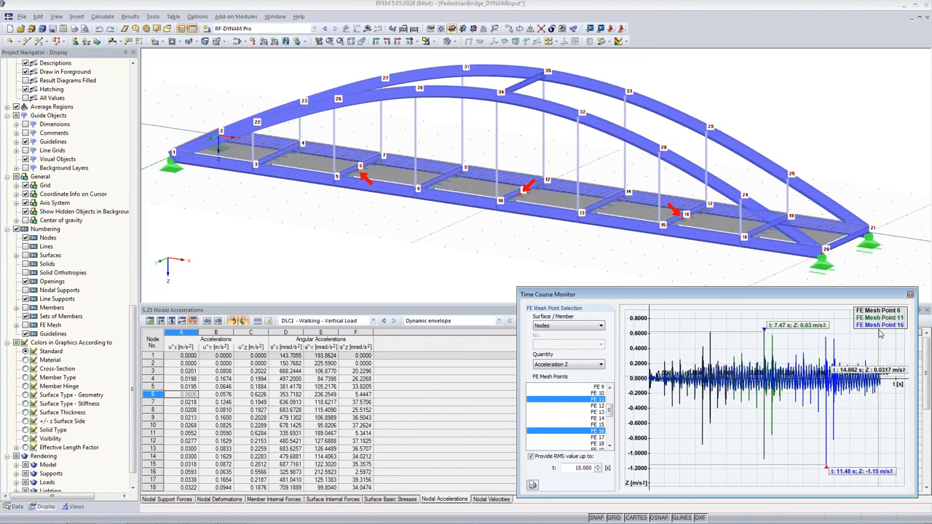
Compare the three points' time courses by switching the quantity to Displacement Z and back to Acceleration Z.
left_click(555, 365)
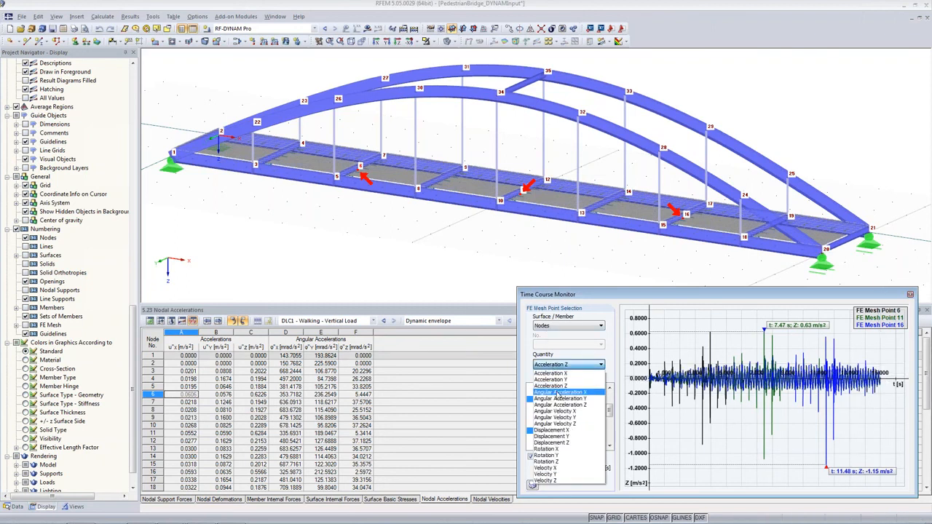
left_click(568, 442)
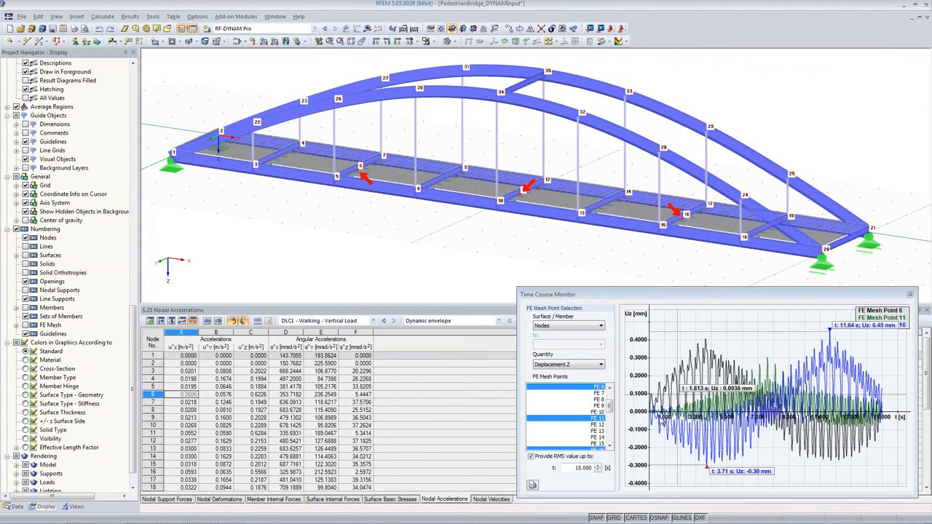
left_click(577, 367)
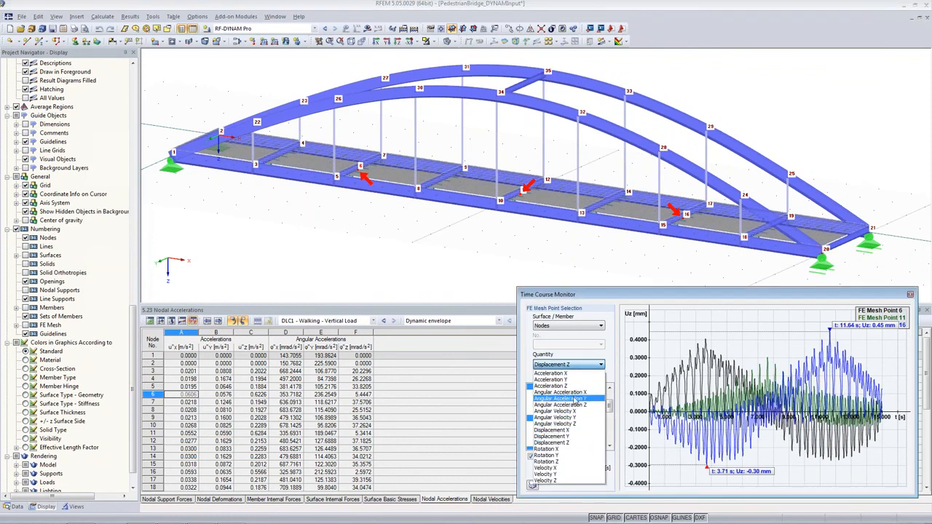
left_click(567, 387)
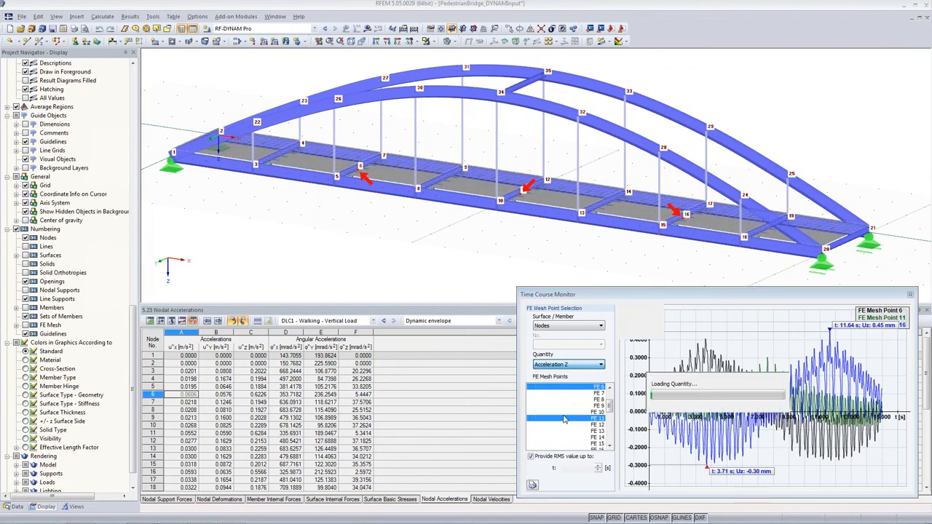
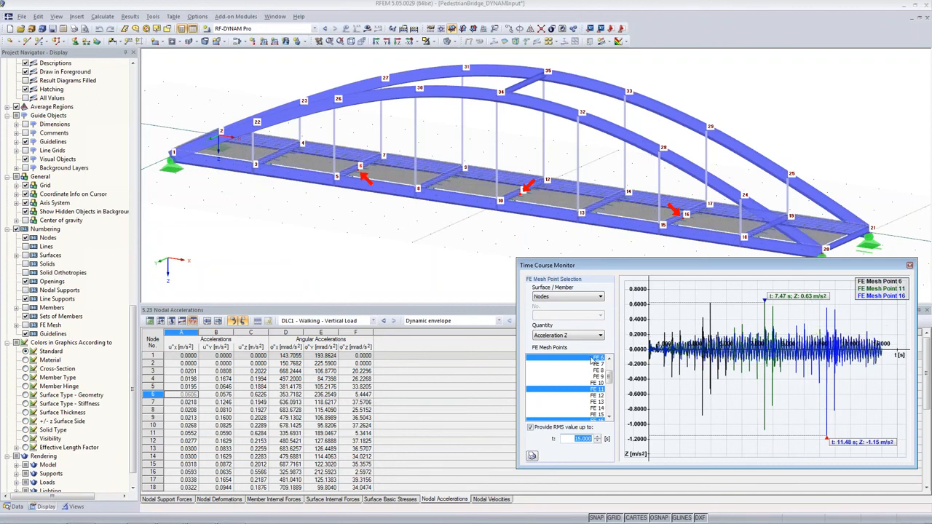
Reduce the Time Course Monitor to FE mesh point 6 only by deselecting points 11 and 16.
left_click(592, 359)
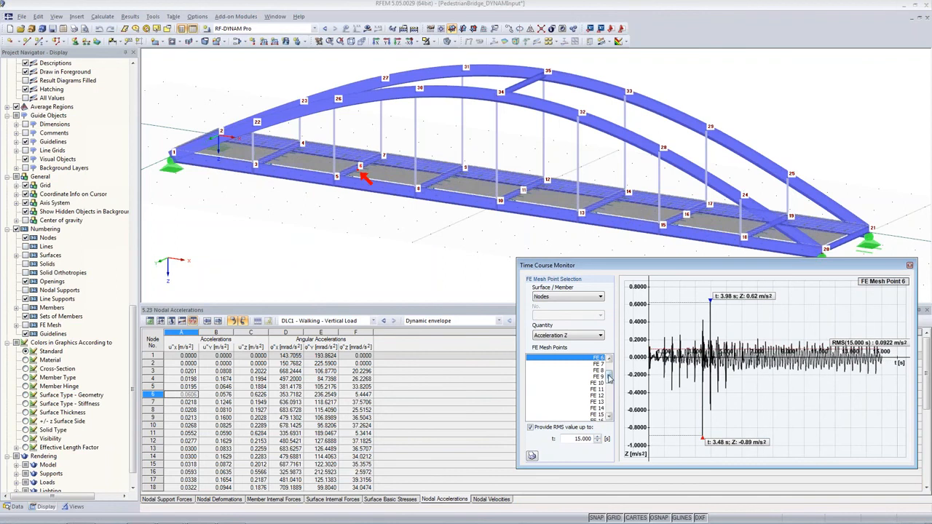
scroll(590, 375, "up", 1)
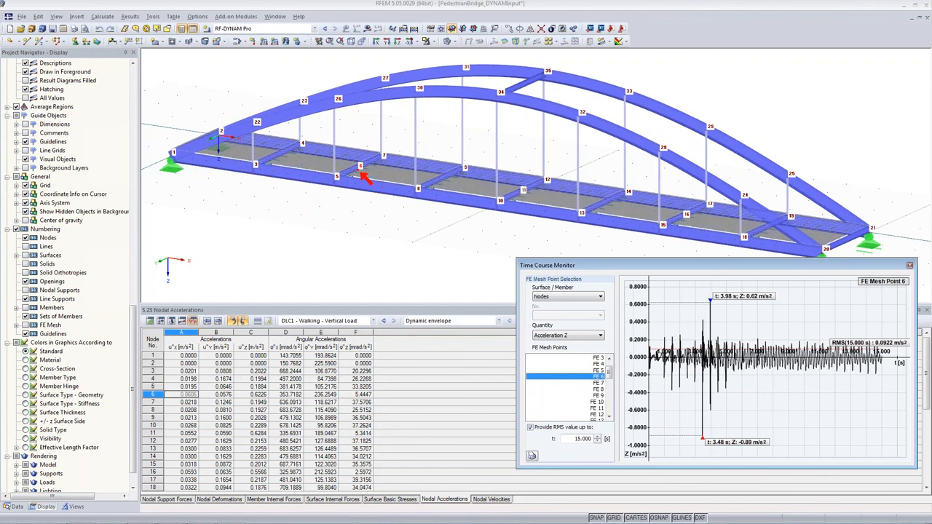
Display the loads of load case LC2, Step 1/16 Movement Sets 1, and step through the following load cases.
left_click(281, 28)
scroll(277, 48, "up", 2)
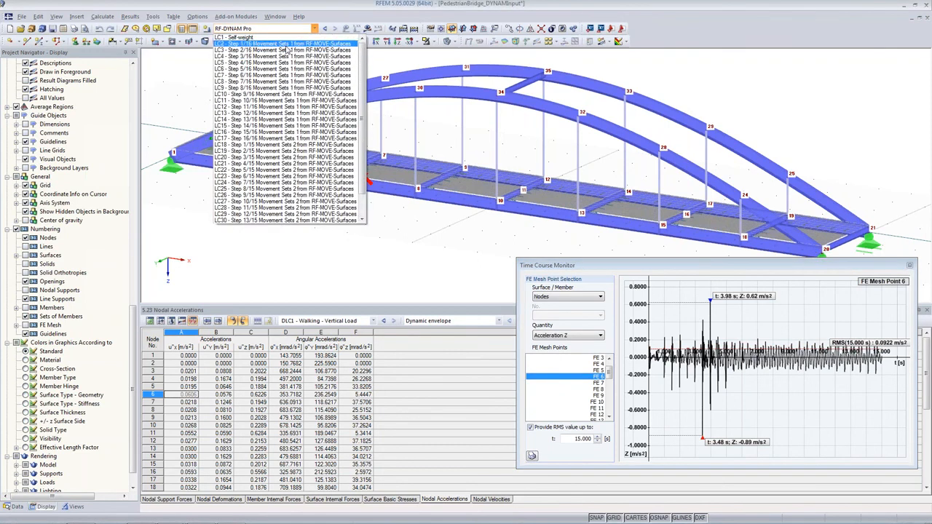
left_click(285, 46)
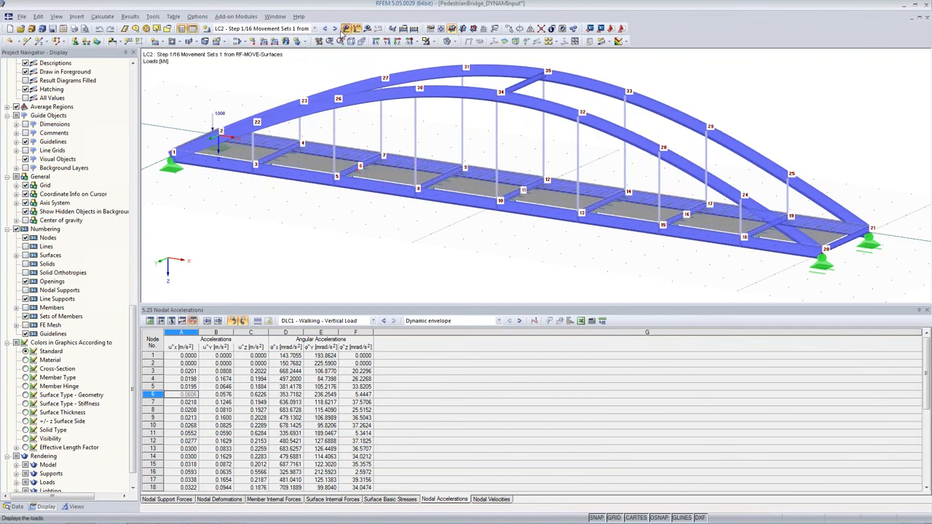
left_click(335, 29)
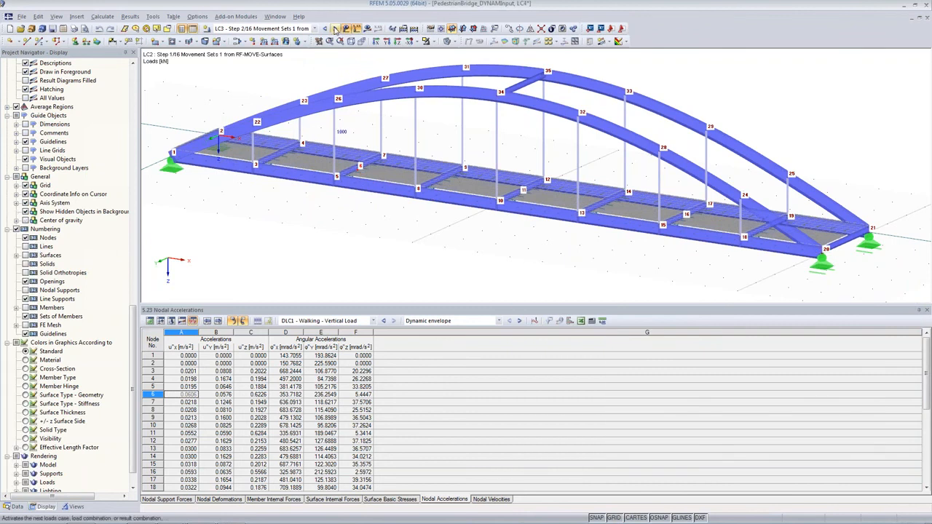
left_click(335, 29)
Open the model's parameter list and review the defined parameters rise, factor, G, N and fs.
left_click(38, 16)
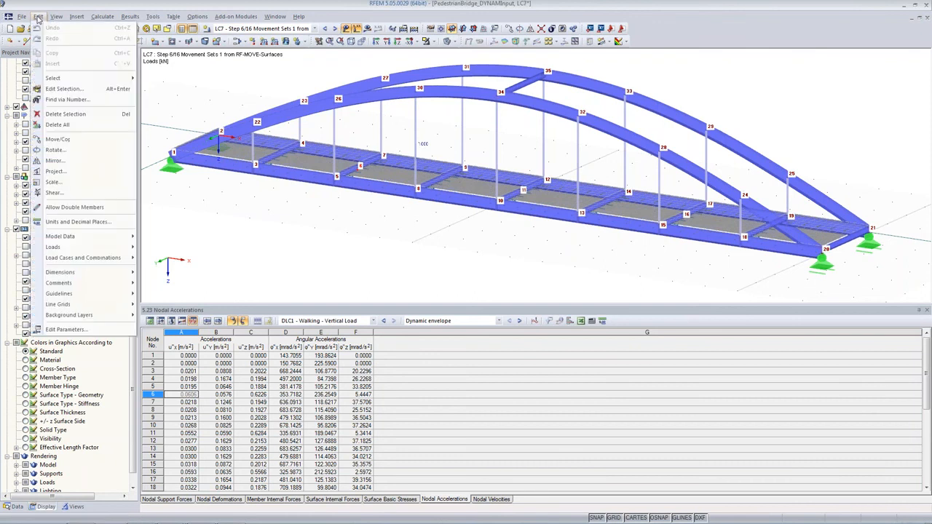
left_click(63, 329)
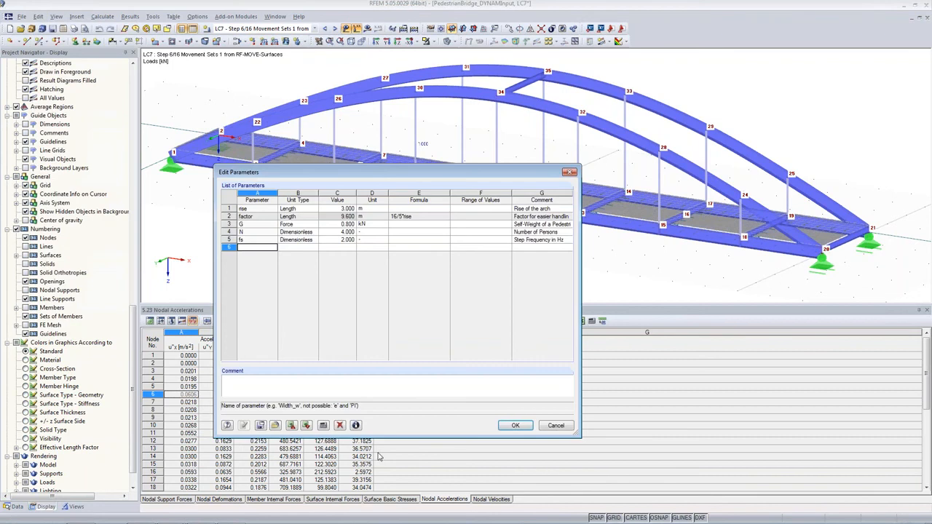
left_click_drag(255, 224, 338, 240)
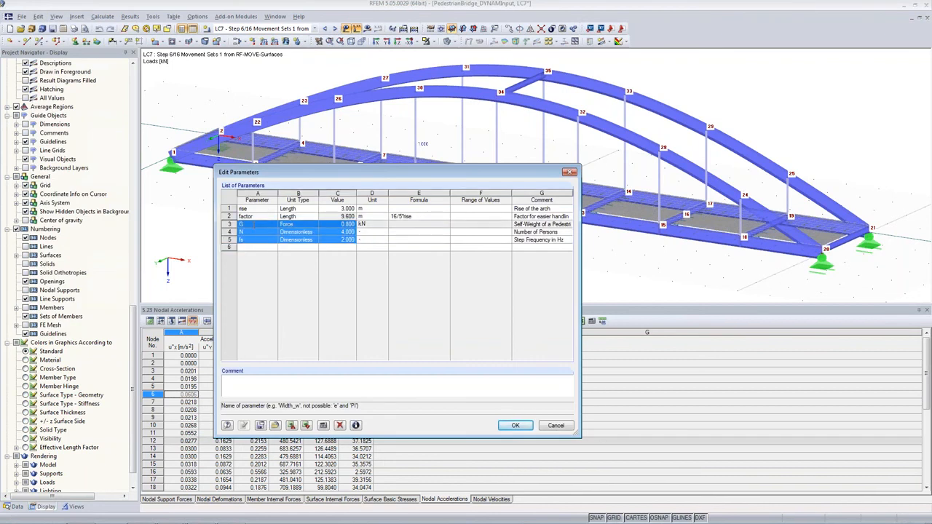
left_click(257, 232)
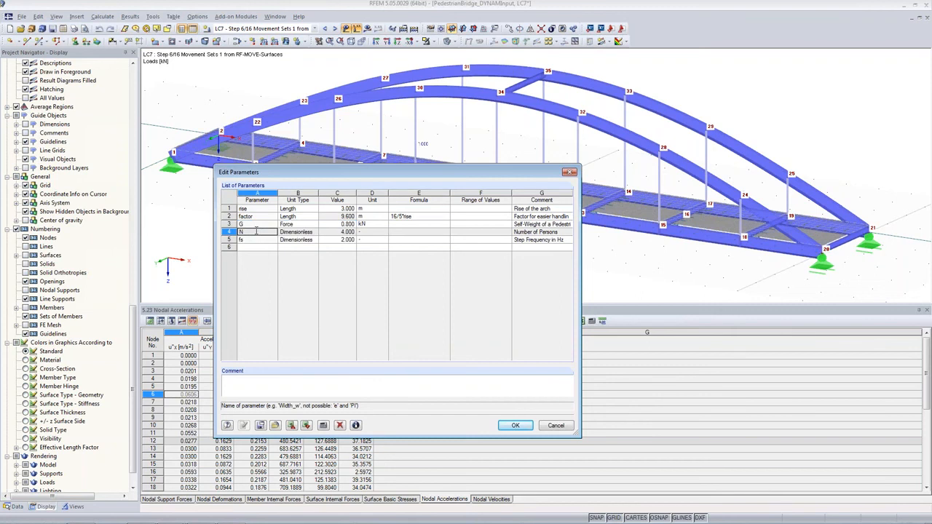
left_click(261, 241)
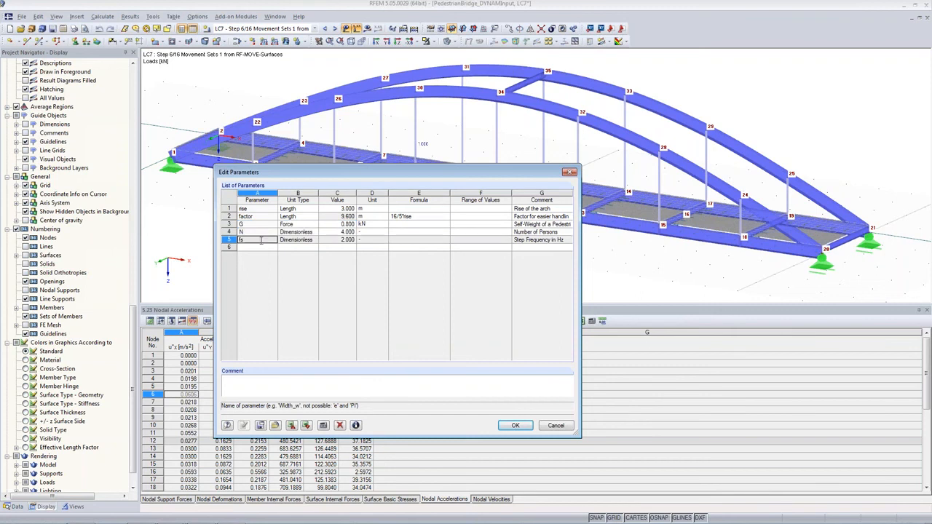
left_click(338, 239)
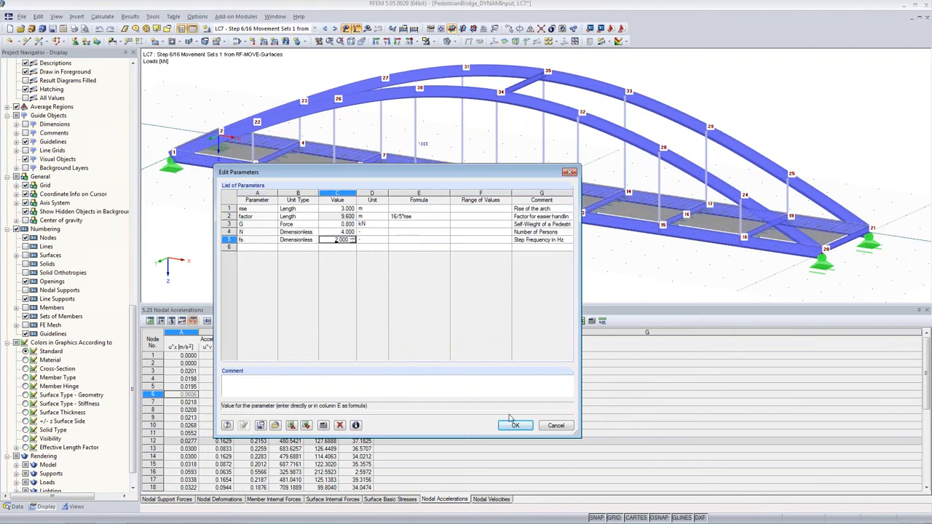
left_click(555, 425)
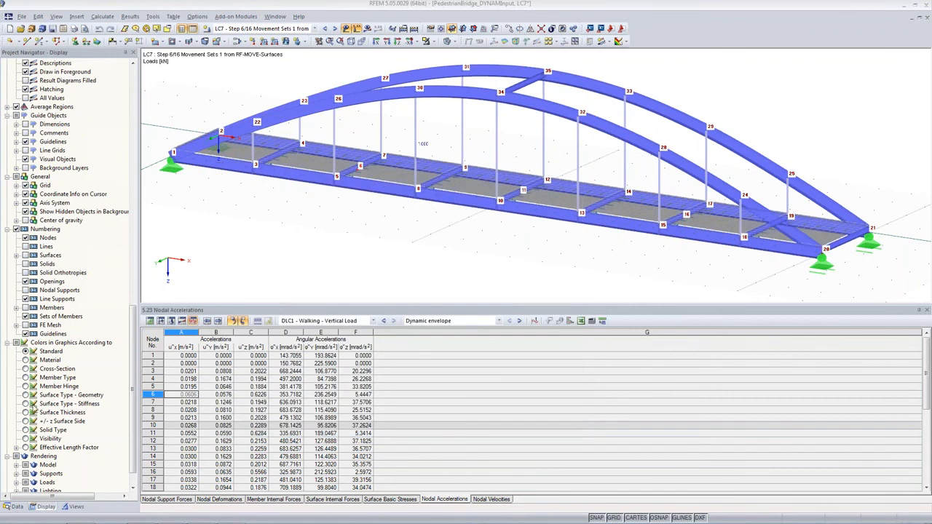
Open the RF-DYNAM Pro input data and review the time diagrams for the right and left foot positions.
left_click(16, 507)
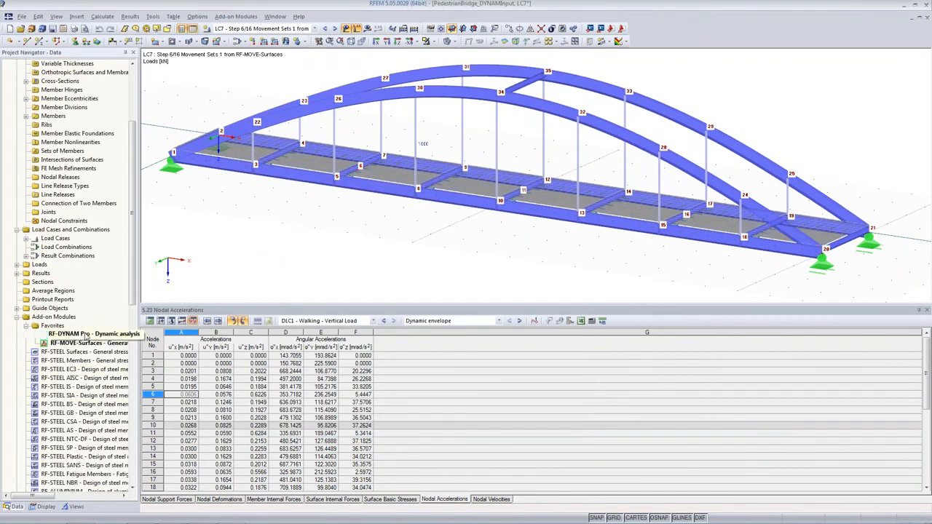
double_click(73, 335)
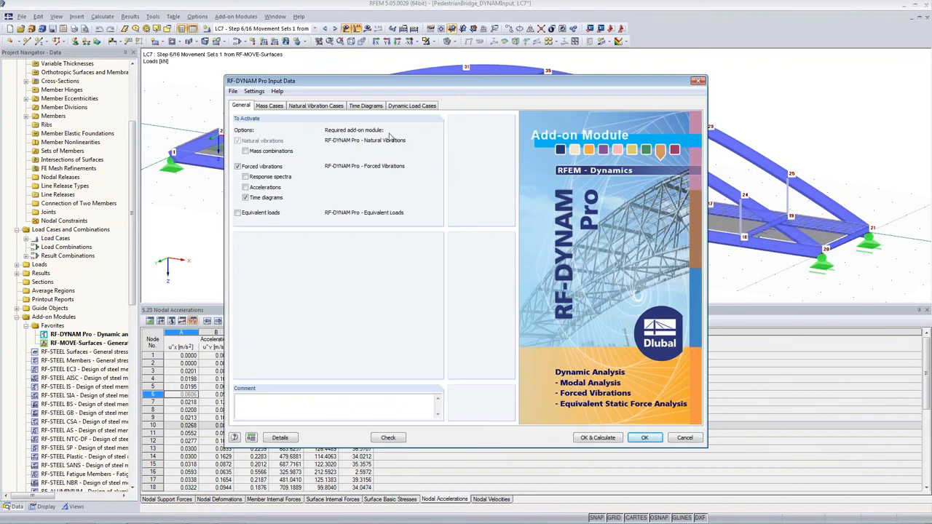
left_click(374, 107)
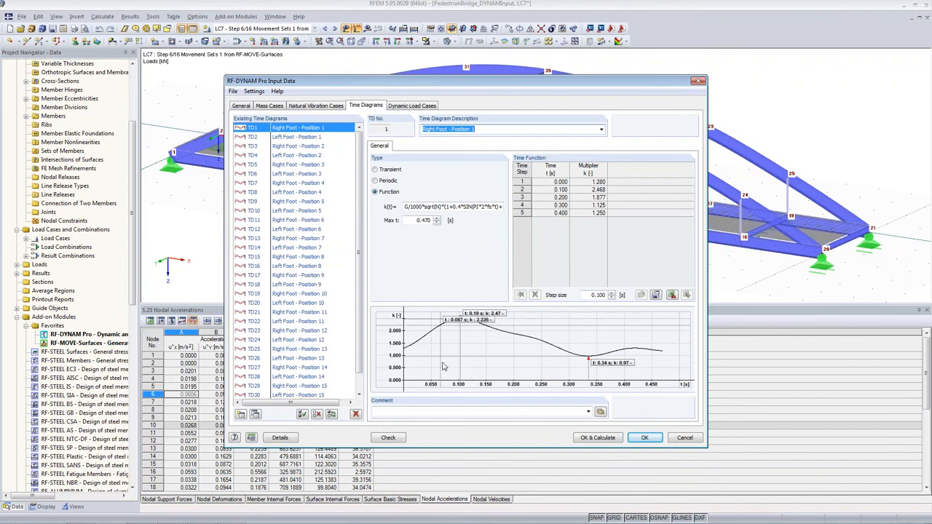
left_click(647, 438)
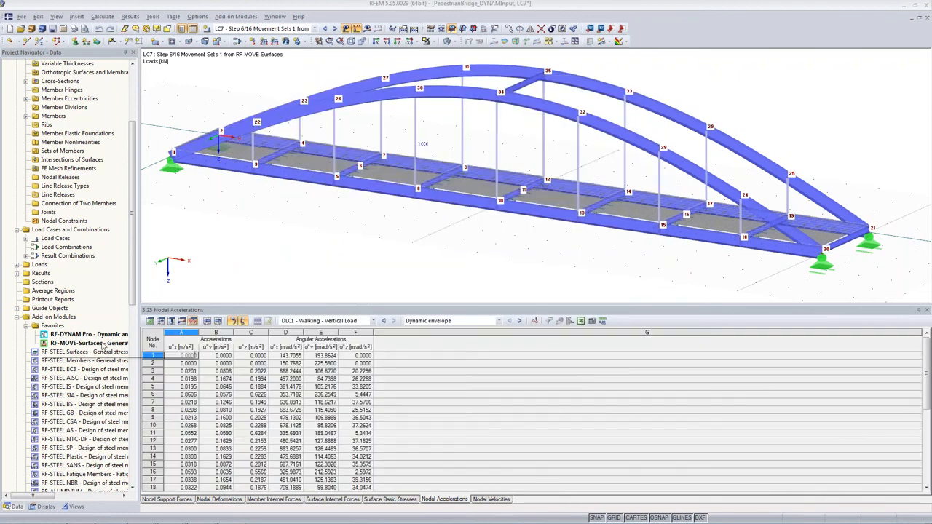
Open RF-MOVE-Surfaces and review the Left Foot and Right Foot sets of lines, their moving steps, offsets and eccentricities.
double_click(102, 344)
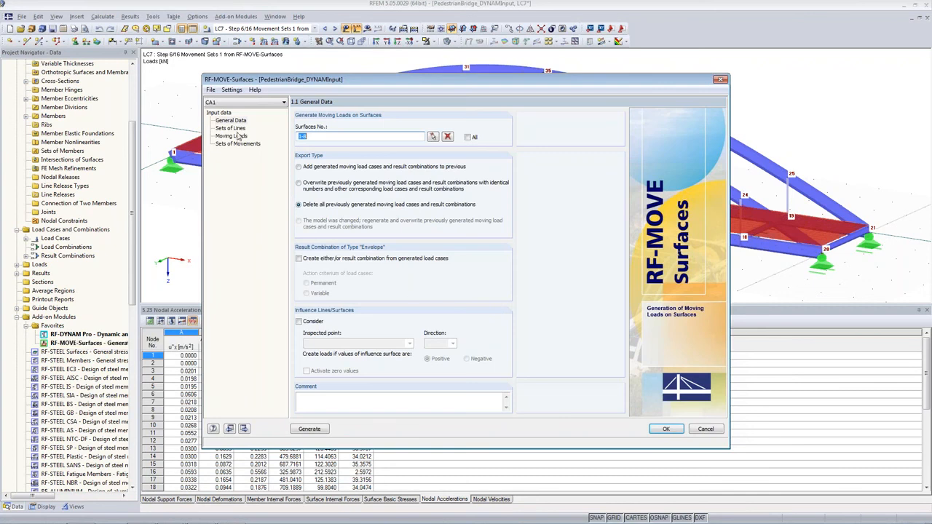
left_click(232, 136)
left_click(233, 129)
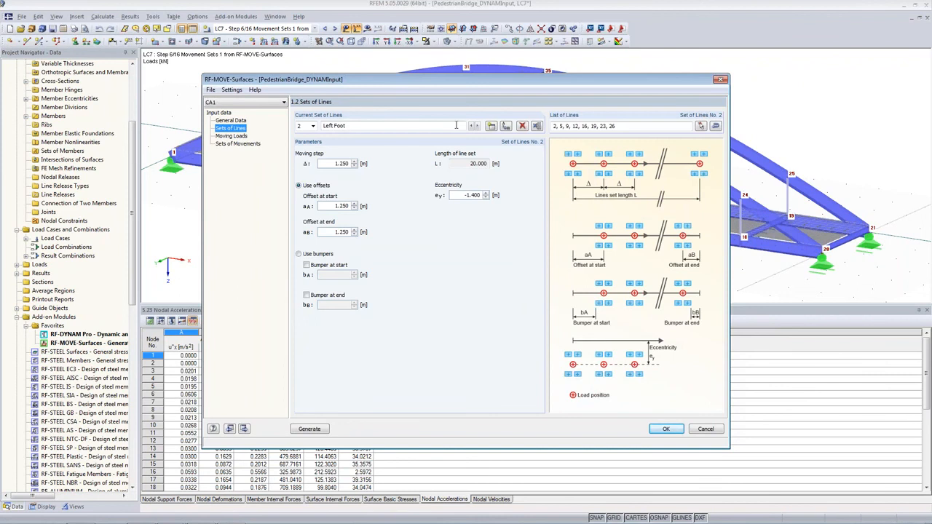
left_click(313, 126)
left_click(304, 136)
left_click_drag(464, 195, 504, 203)
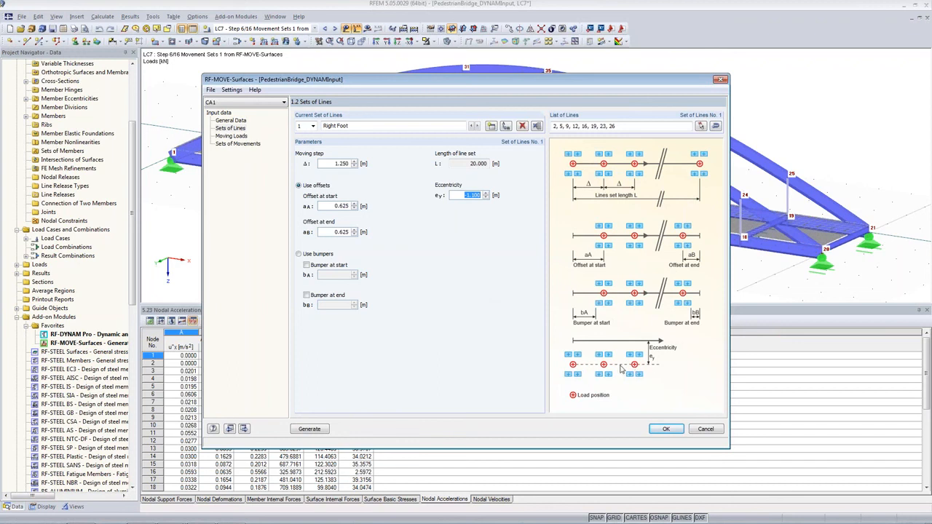
left_click_drag(583, 82, 386, 108)
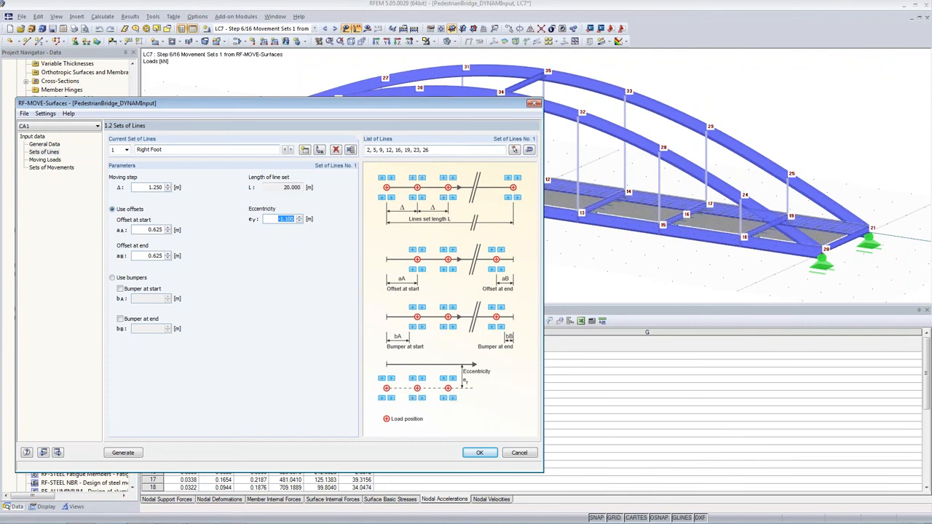
left_click_drag(196, 108, 253, 101)
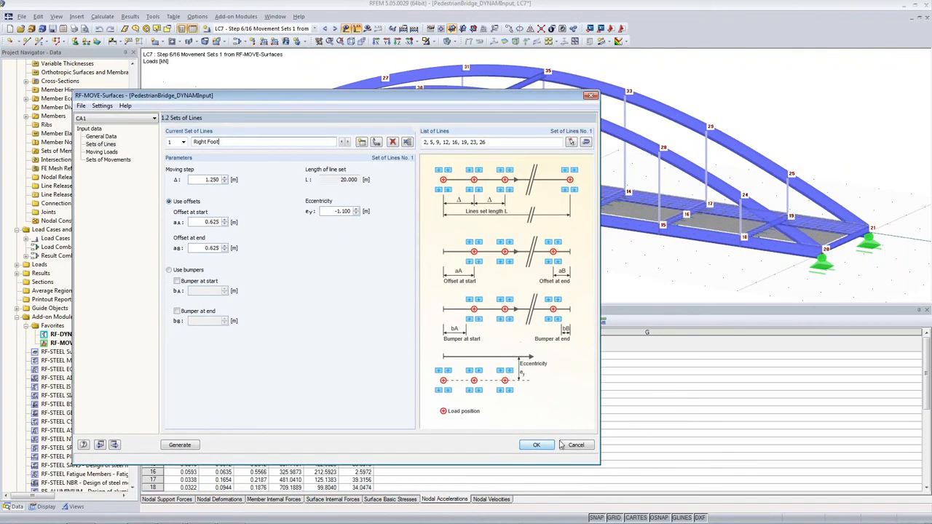
left_click(536, 444)
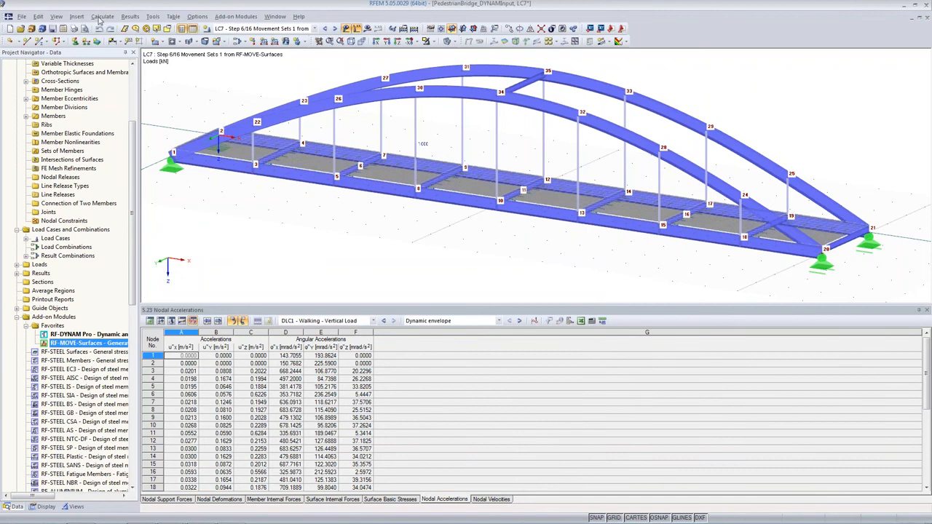
Add a dimensionless parameter N_all with value 12.5 and comment Number of Persons.
left_click(38, 16)
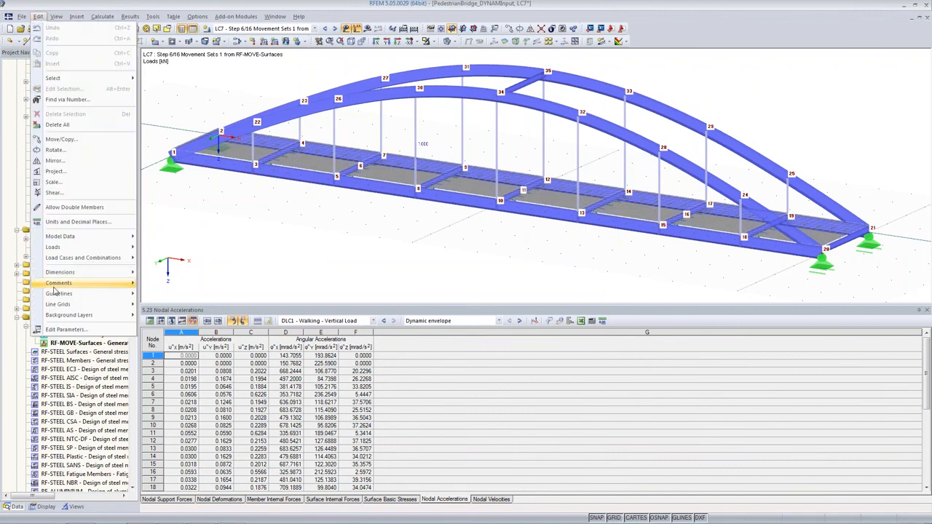
left_click(65, 329)
left_click(255, 245)
type("N_a")
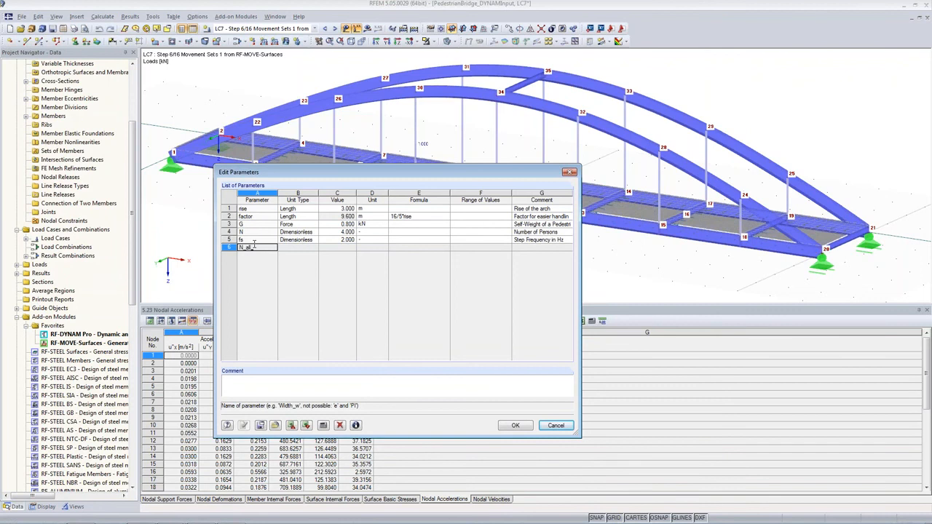
type("ll")
left_click(306, 248)
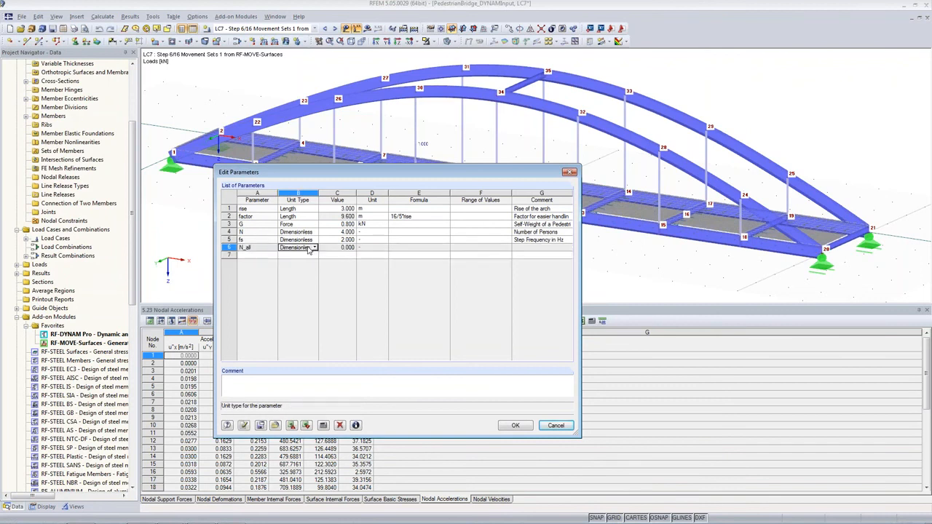
left_click(326, 248)
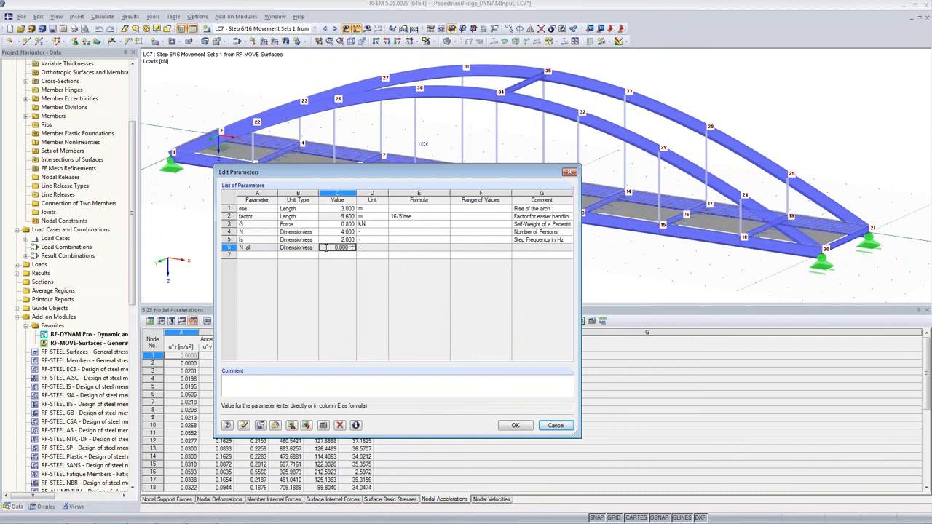
type("12.5")
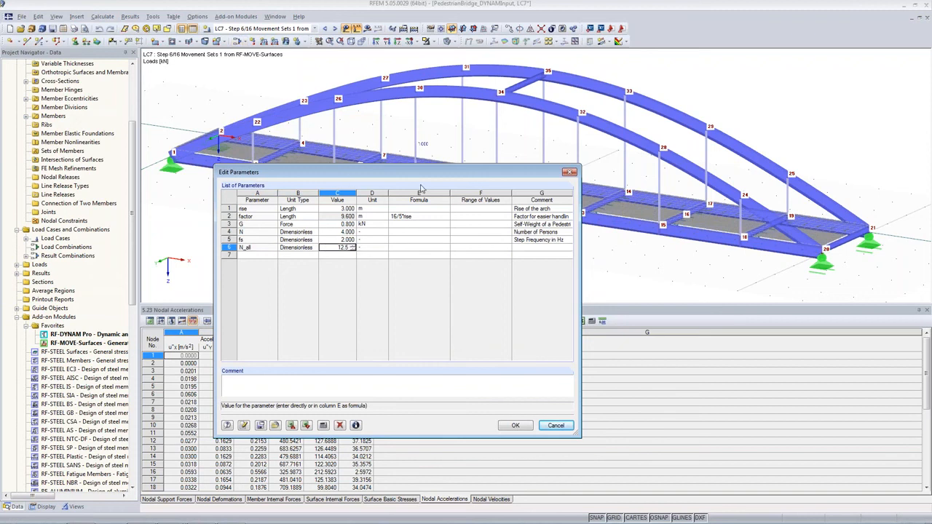
left_click(534, 247)
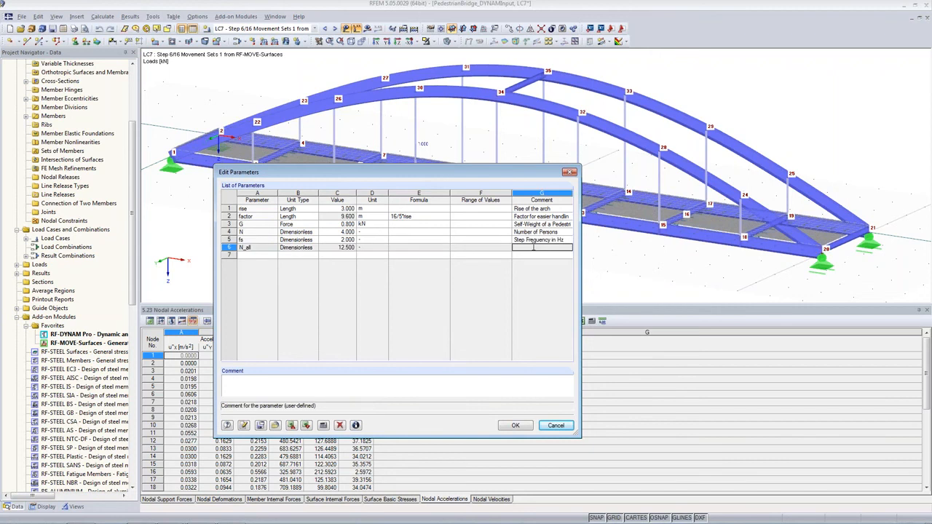
type("Number of Persons")
left_click(527, 425)
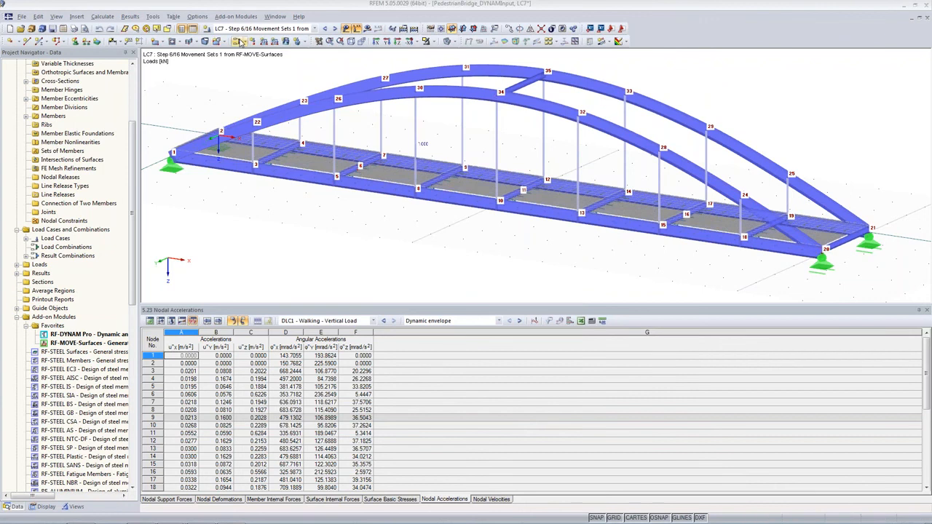
Create a new load case and renumber it to 40.
left_click(237, 42)
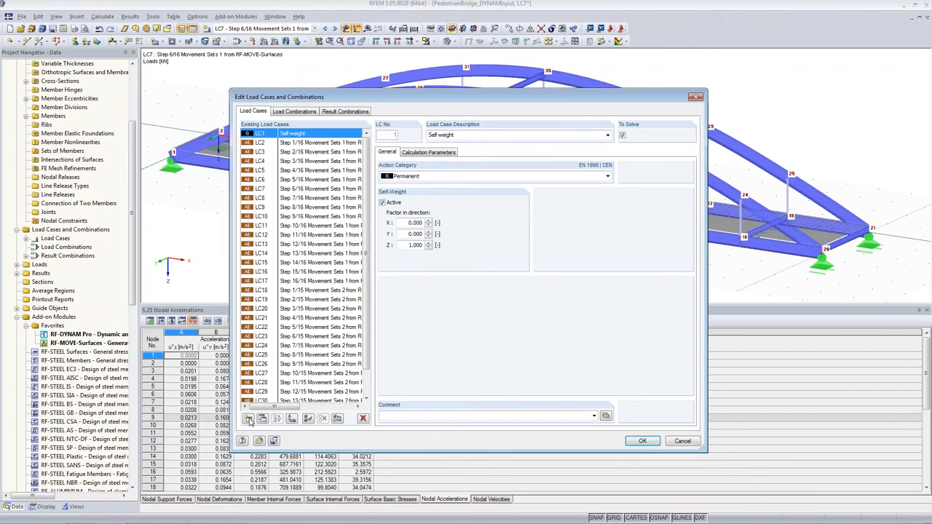
left_click(248, 419)
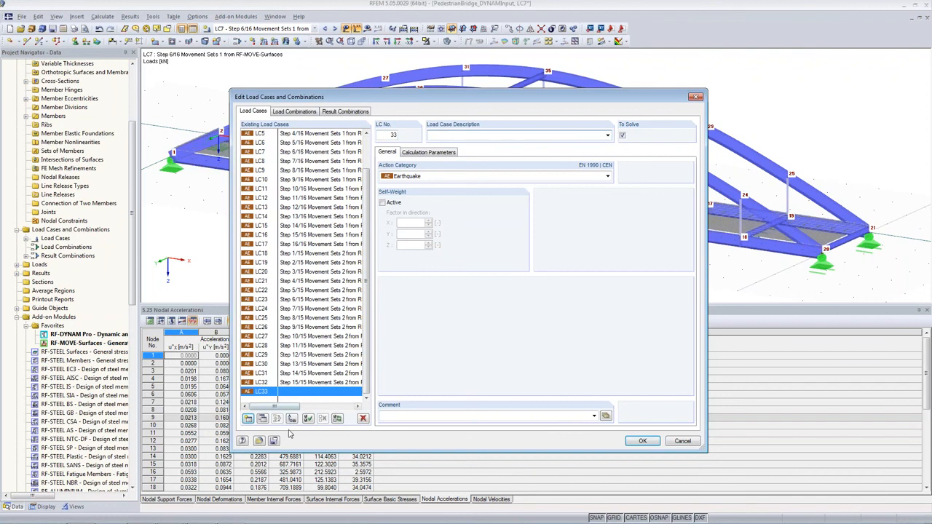
left_click(292, 419)
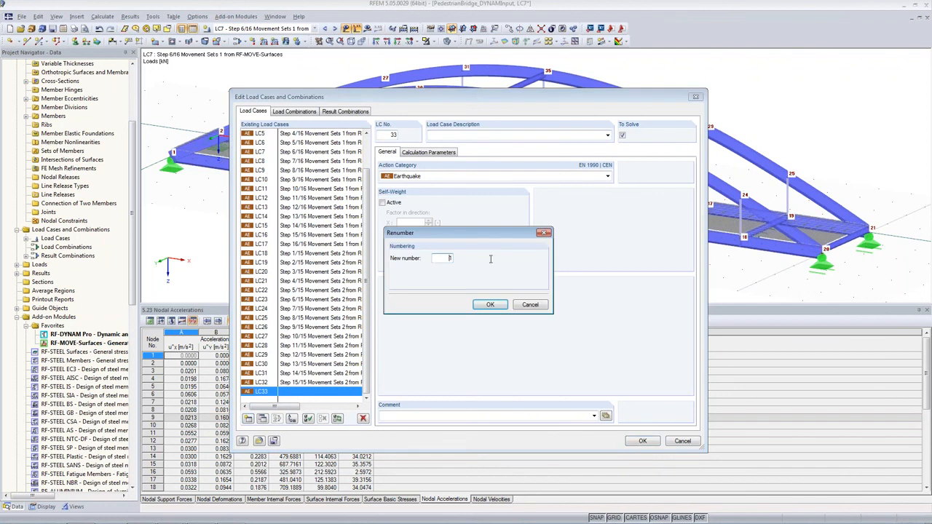
left_click(490, 304)
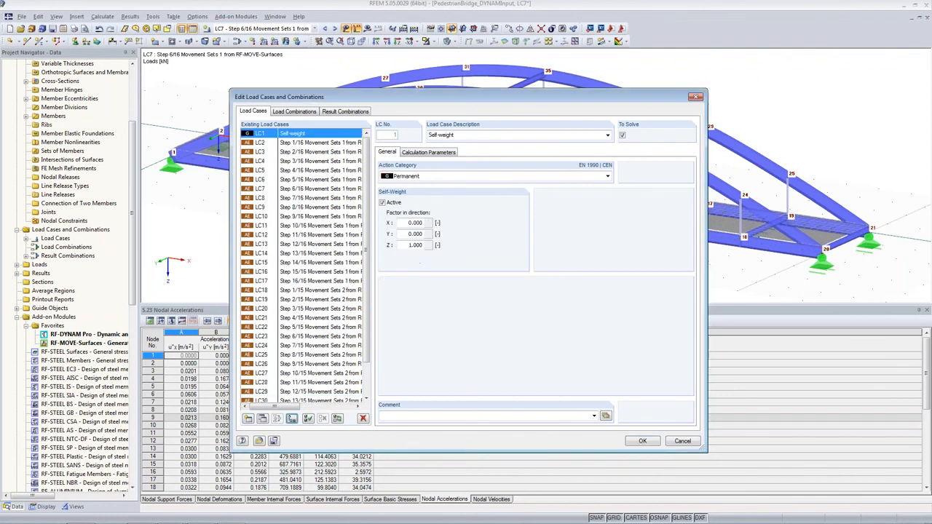
Describe the new load case LC40 as No Position Change.
scroll(355, 228, "down", 2)
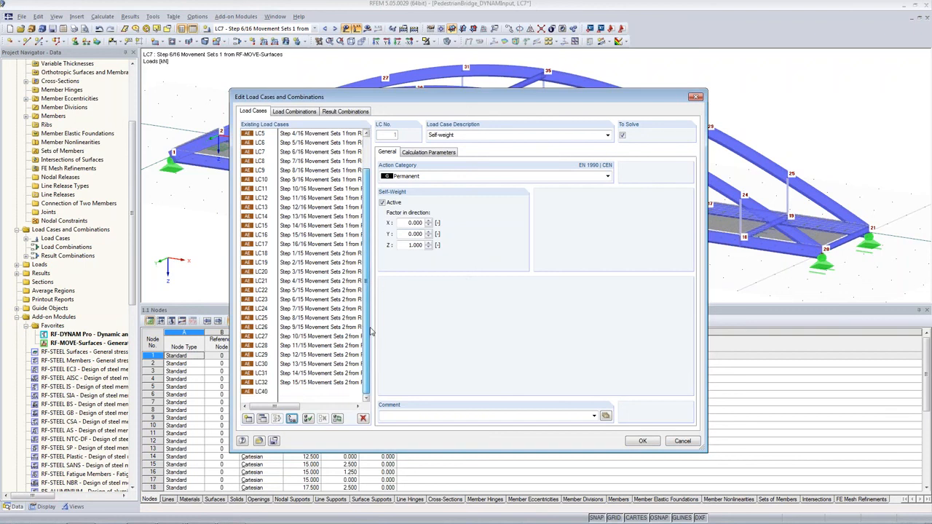
left_click(285, 393)
left_click(437, 135)
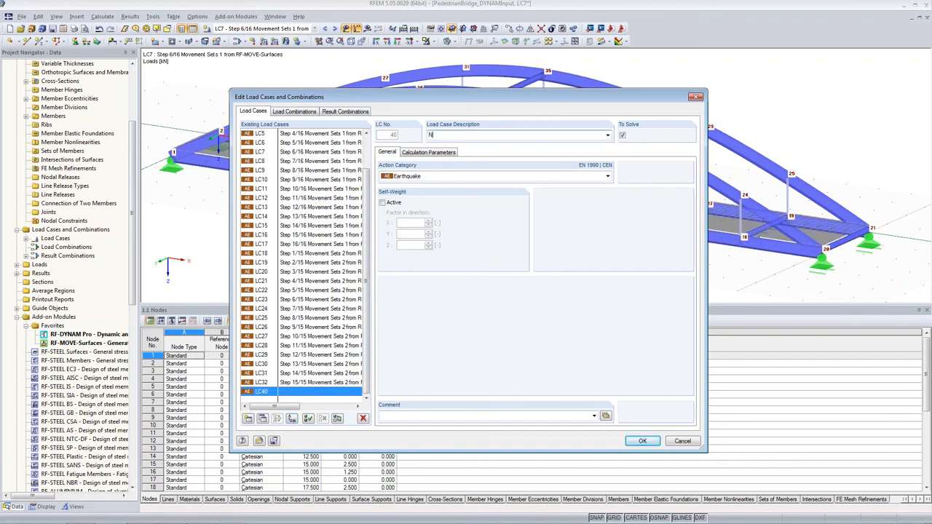
type("No Position Change")
left_click(640, 440)
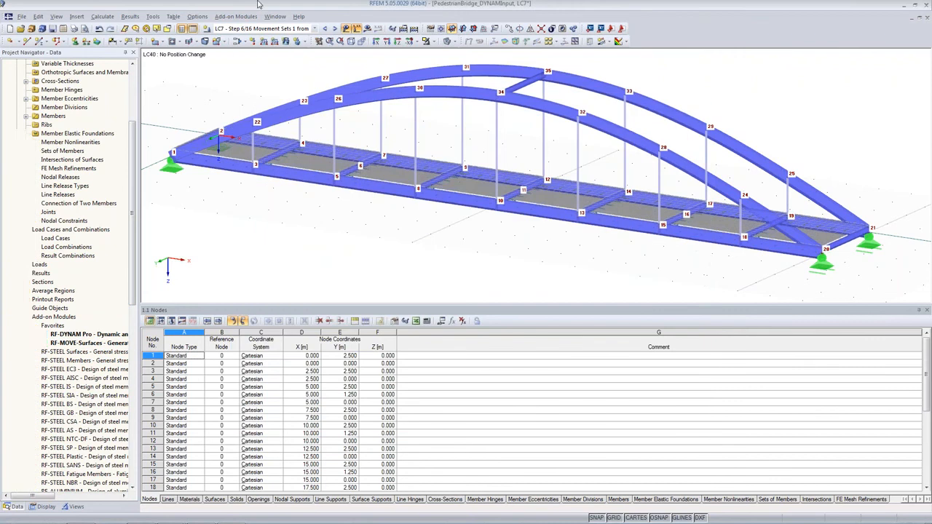
Apply a vertical nodal load Pz of 1 kN to deck node 6 in LC40.
left_click(253, 43)
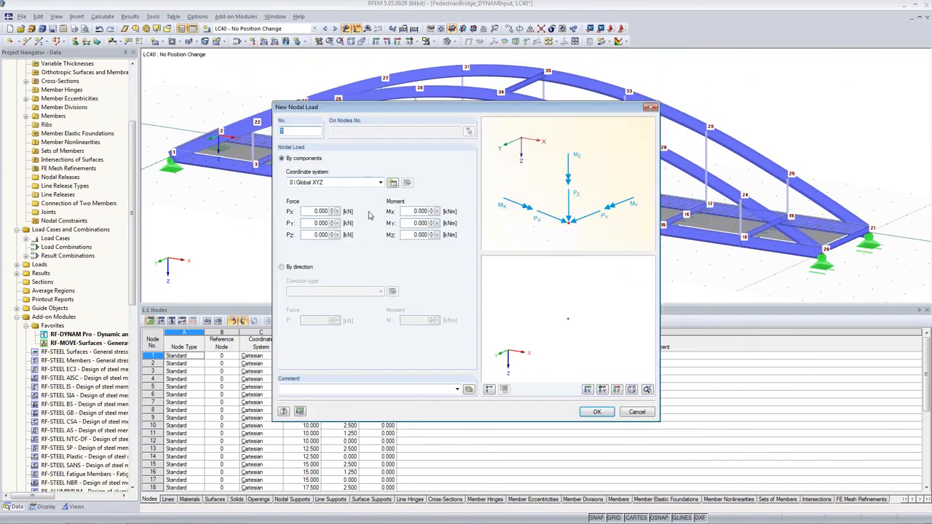
double_click(321, 234)
type("1")
key("Tab")
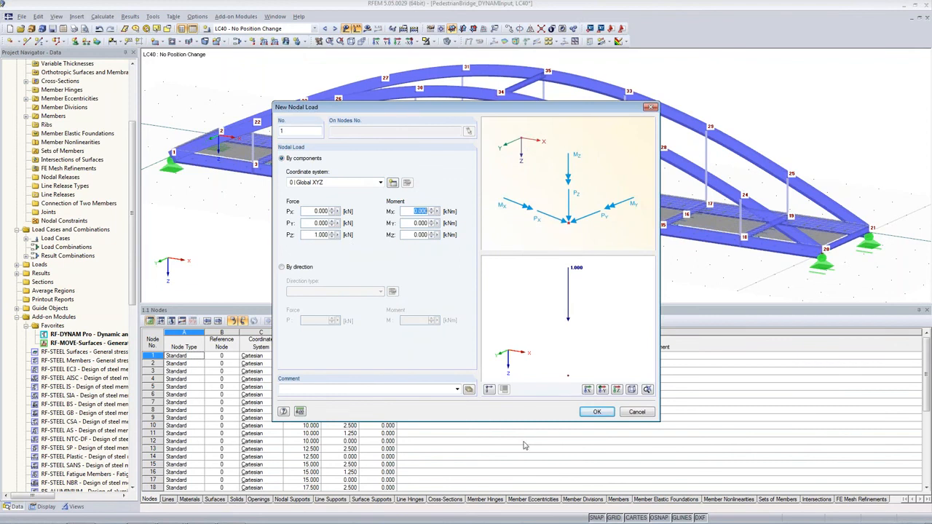
left_click(595, 412)
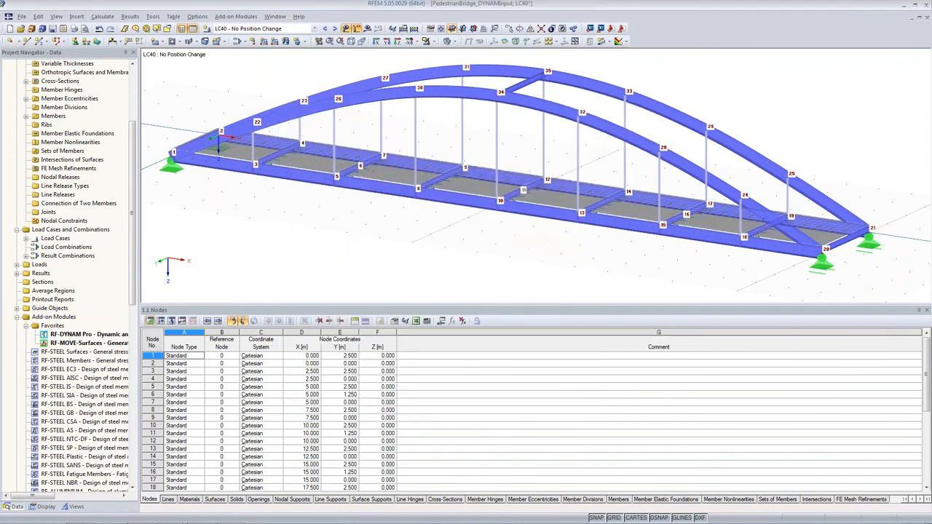
left_click(357, 162)
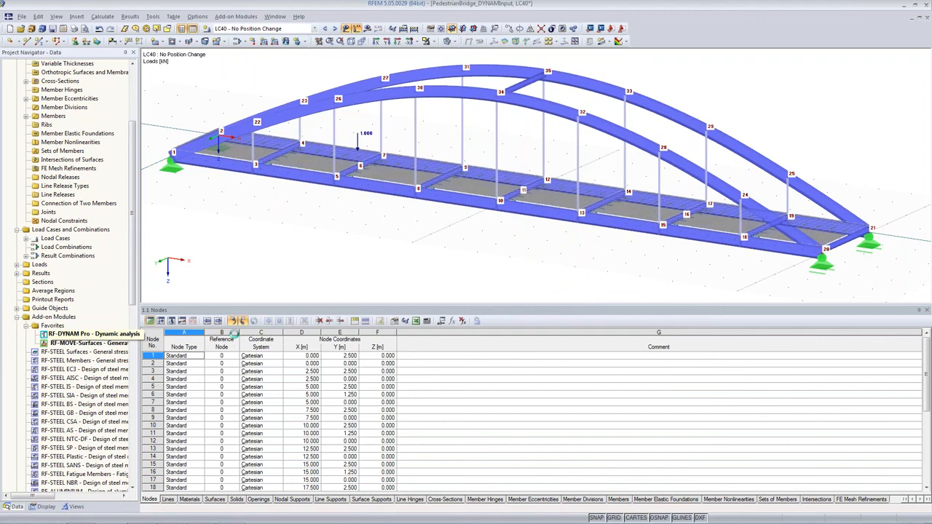
Open RF-DYNAM Pro and copy time diagram TD1 into a new diagram named No Position Change.
double_click(81, 334)
left_click(368, 106)
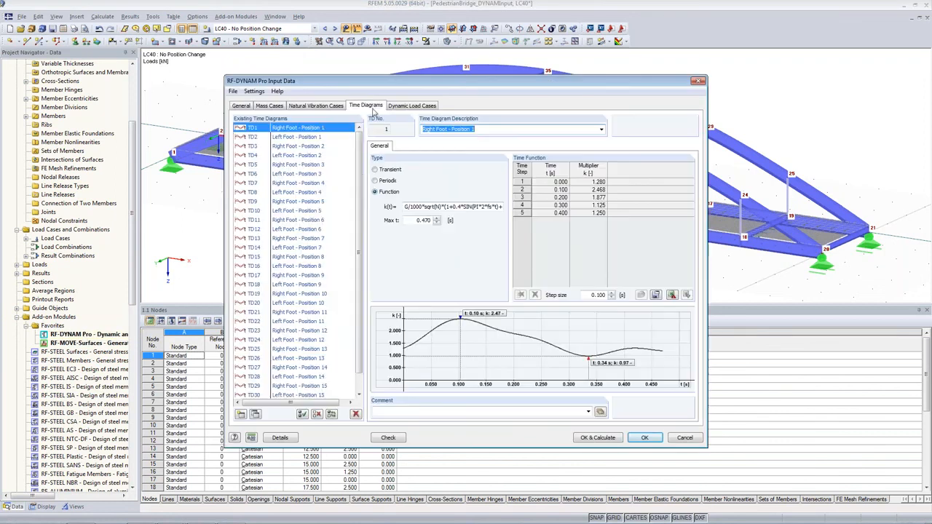
scroll(359, 219, "down", 1)
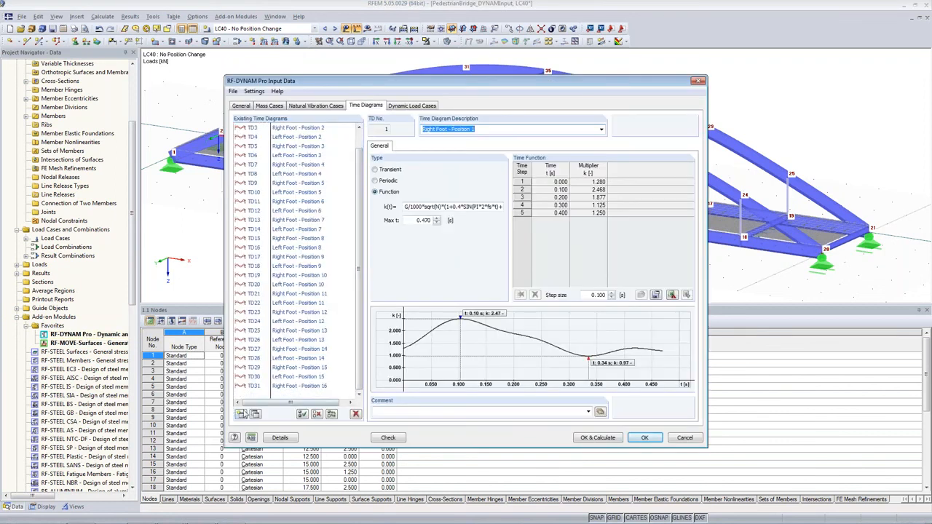
scroll(357, 175, "up", 1)
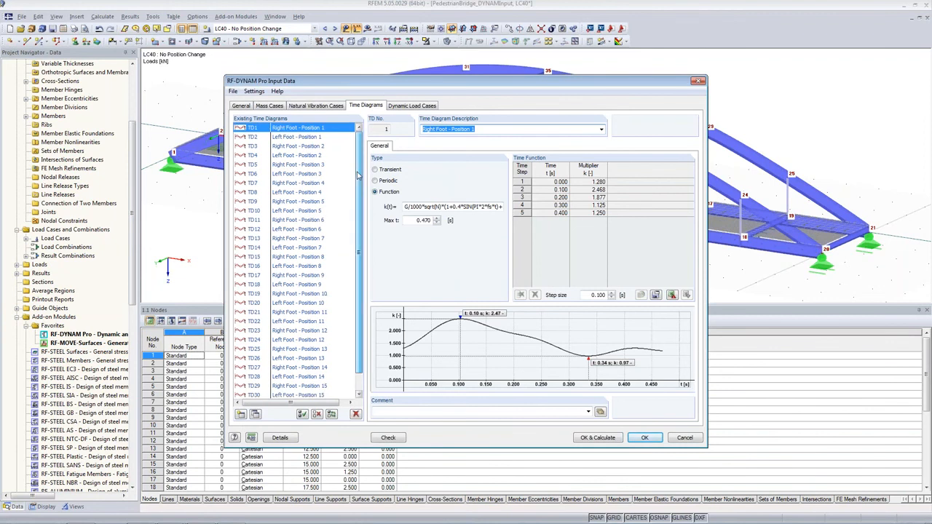
left_click(285, 129)
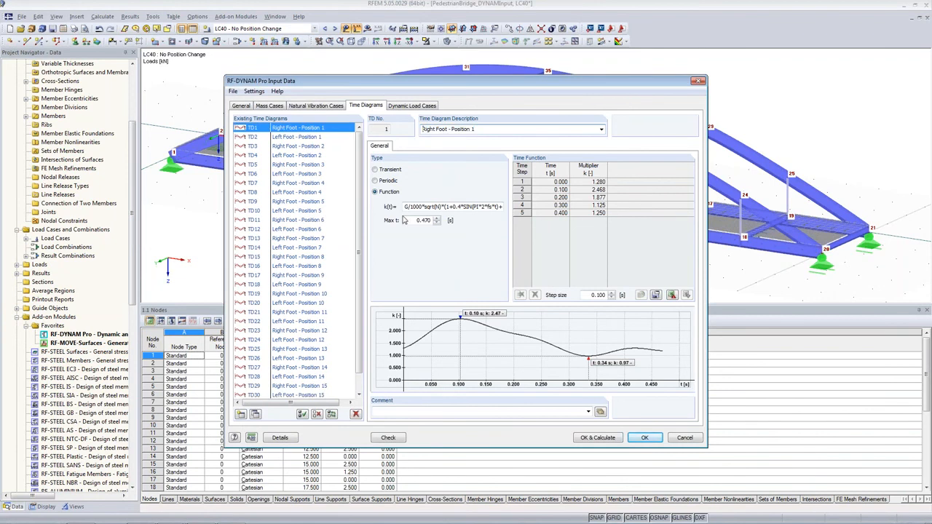
left_click_drag(405, 207, 429, 207)
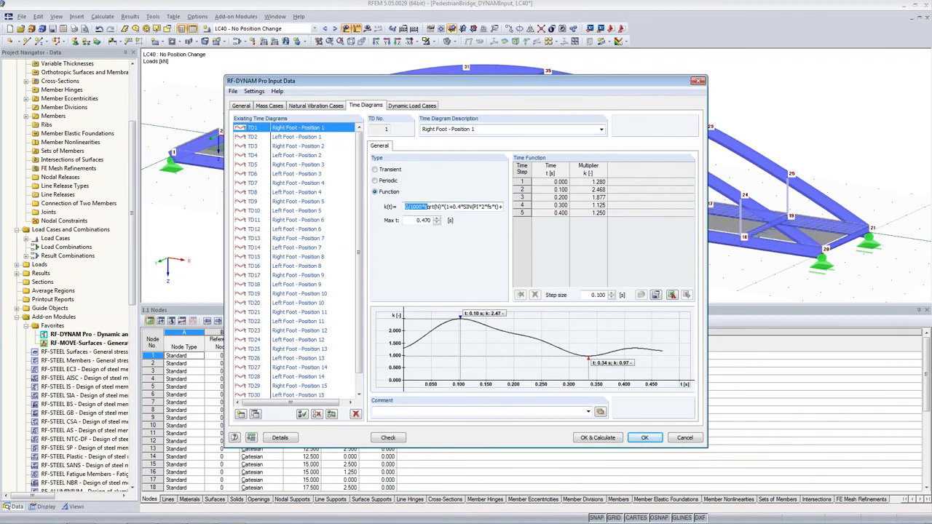
left_click(255, 416)
left_click_drag(508, 129, 394, 125)
type("No Position Change")
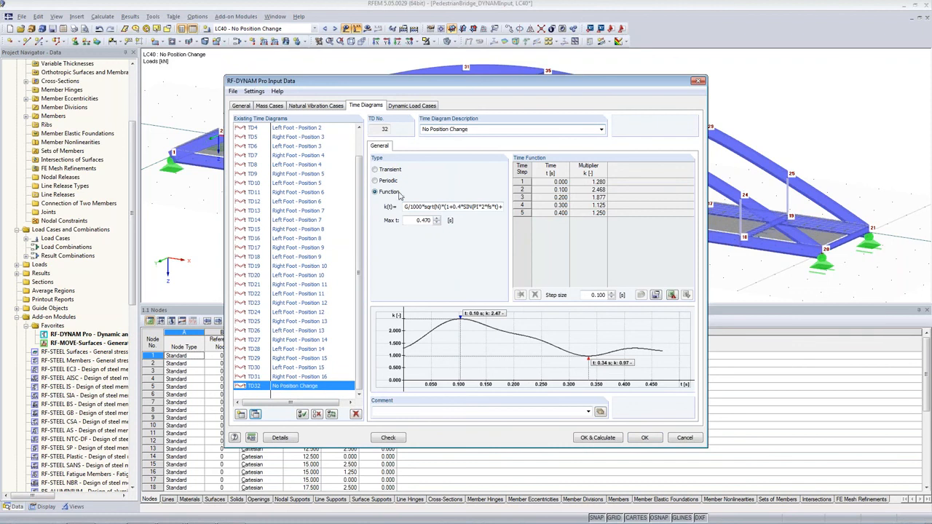
Change the diagram's function to use N_all in the square root and set max t to 1 s.
left_click(426, 210)
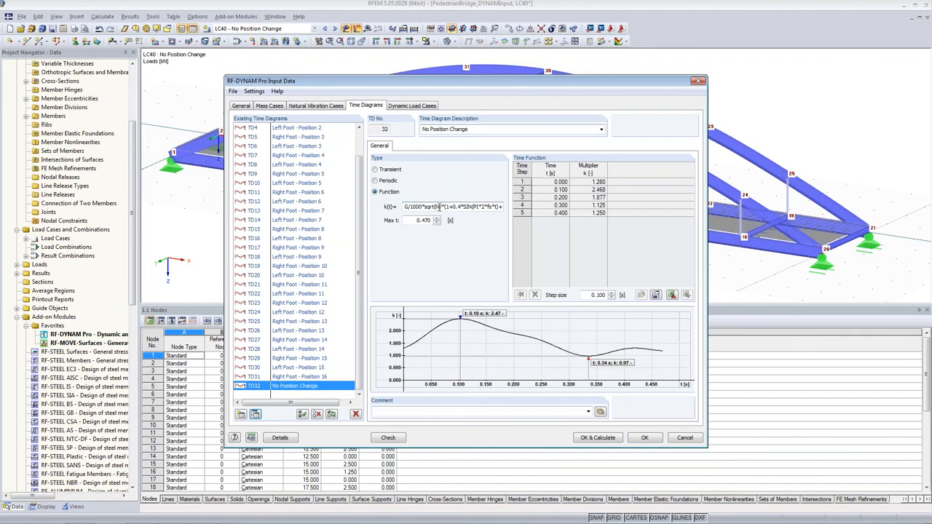
type("_all")
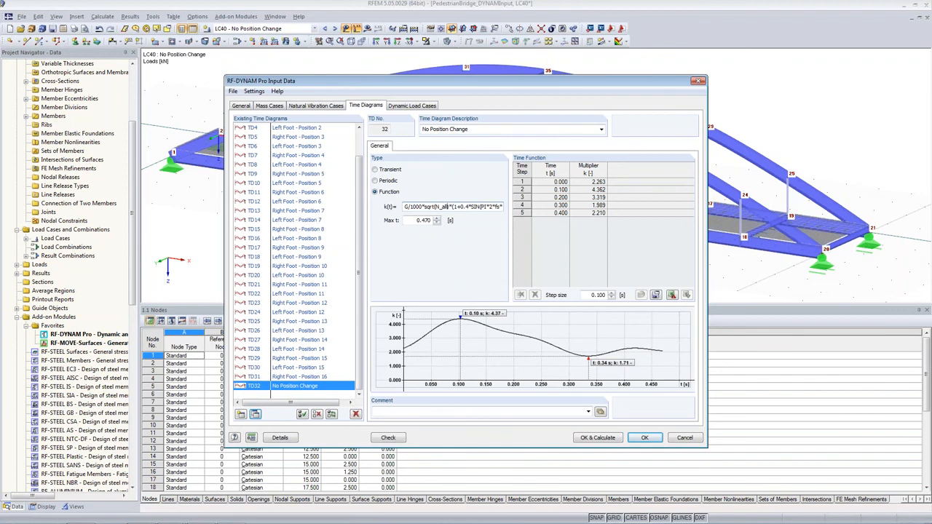
key("Tab")
type("1")
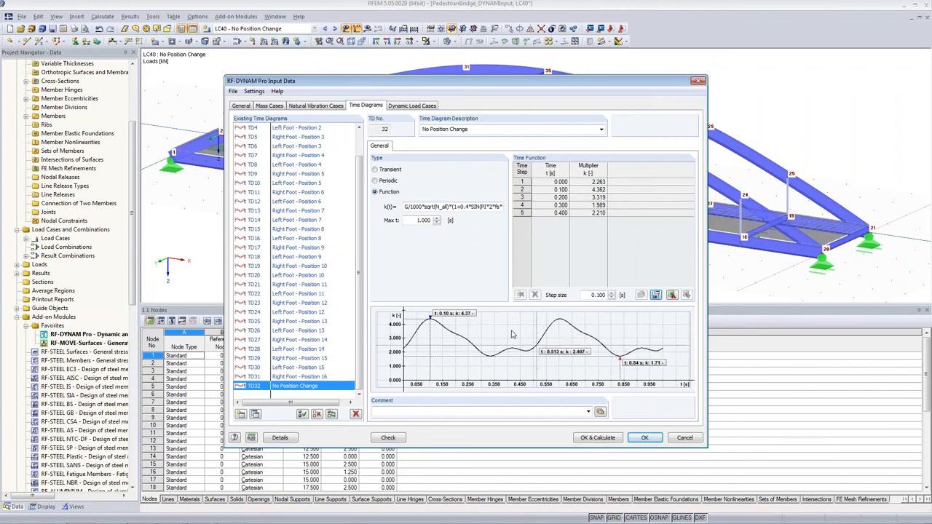
mouse_move(582, 519)
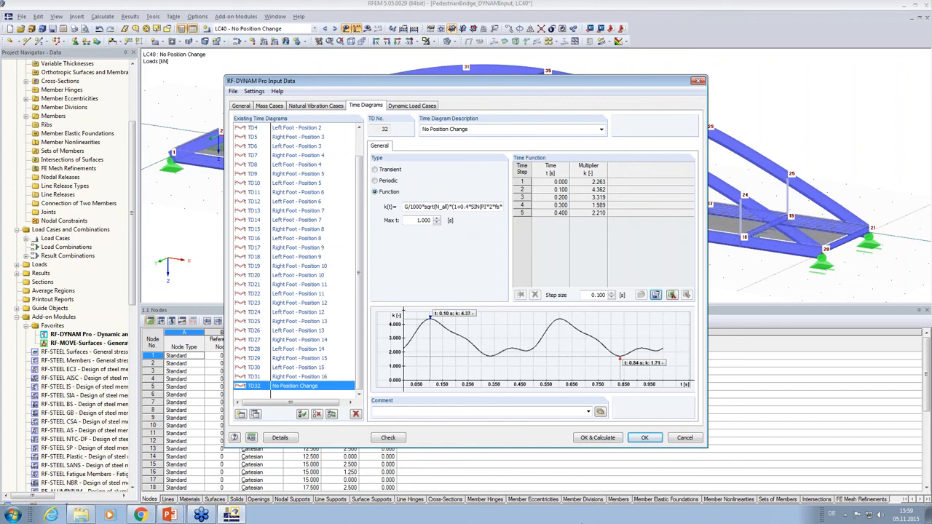
Exclude the Walking - Vertical Load dynamic load case from solving.
left_click(429, 106)
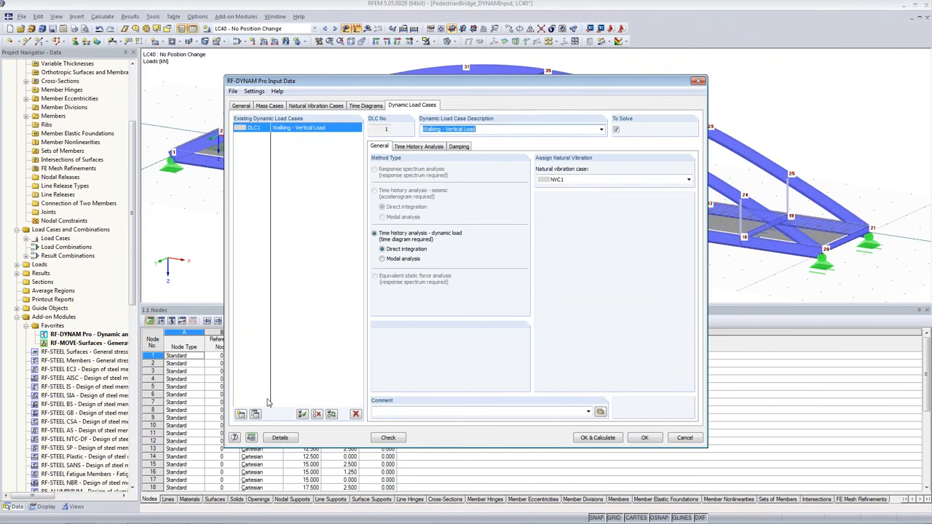
left_click(616, 130)
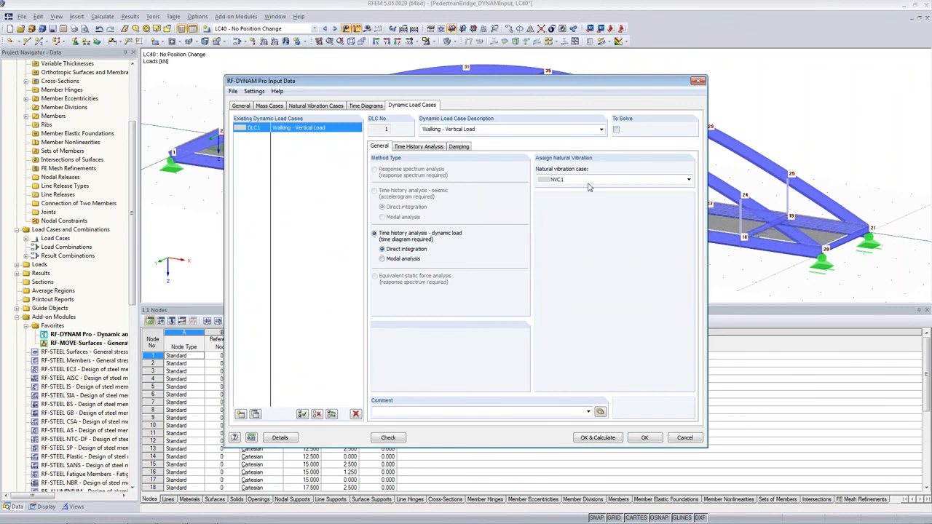
left_click(255, 414)
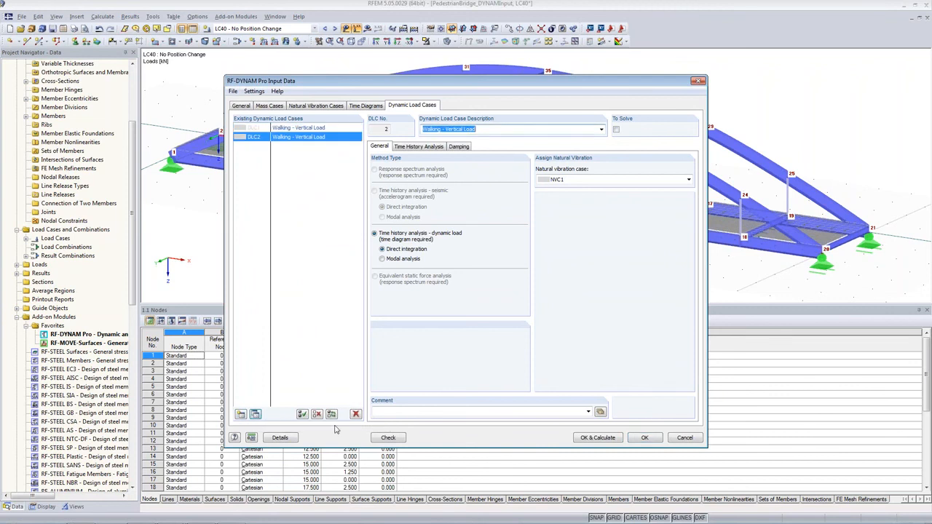
left_click(357, 415)
left_click(448, 277)
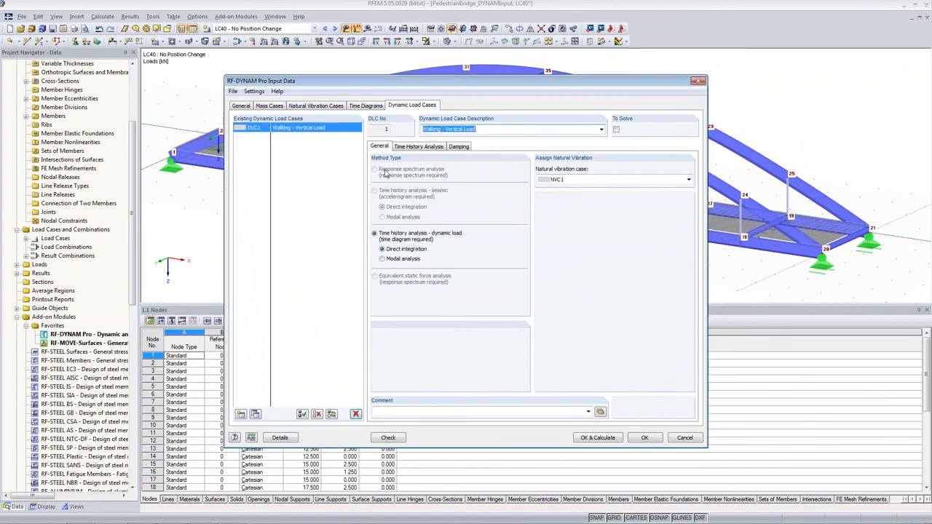
Create a new dynamic load case DLC2 described as No Position Change.
left_click(433, 148)
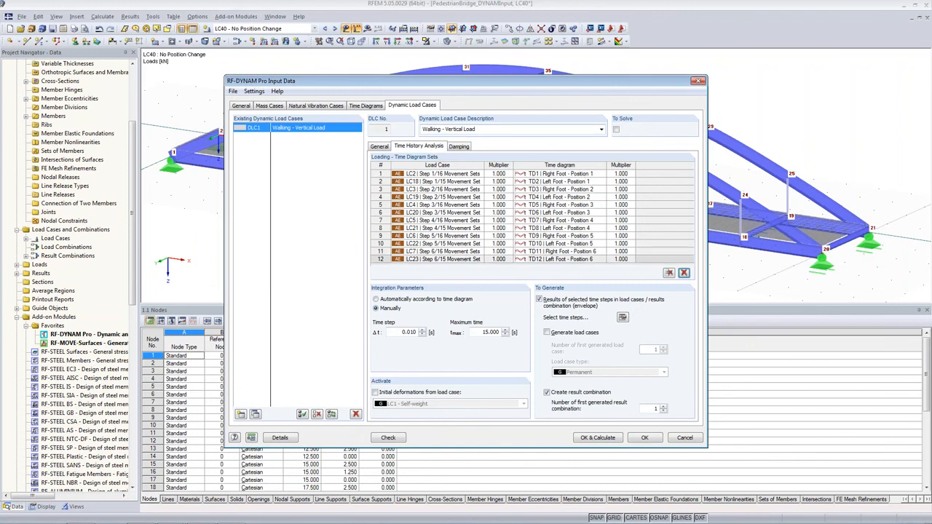
left_click(240, 414)
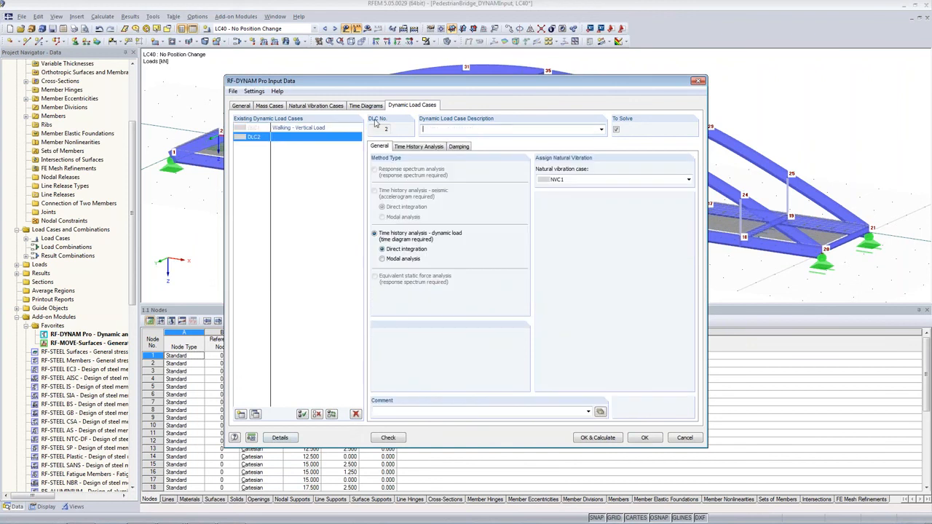
type("No Position Change")
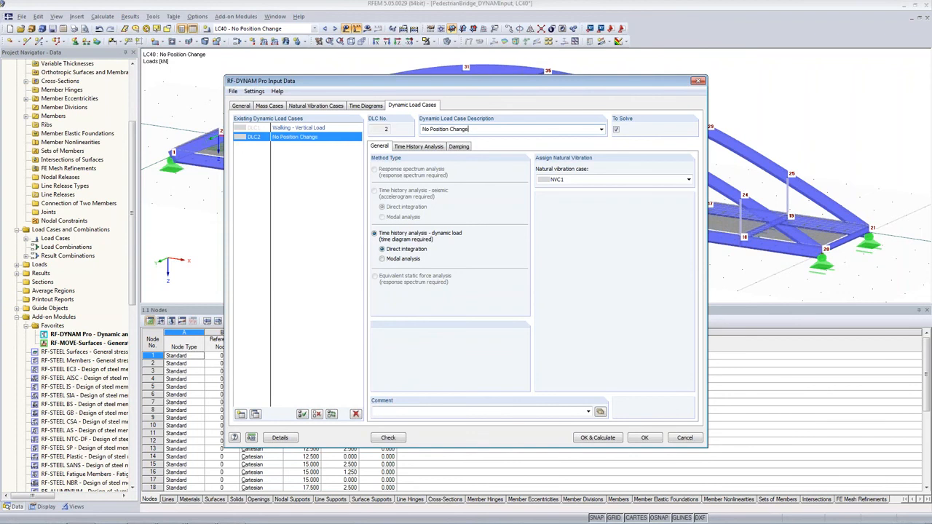
Assign load case LC40 with time diagram TD32 No Position Change to DLC2's time history loading.
left_click(430, 147)
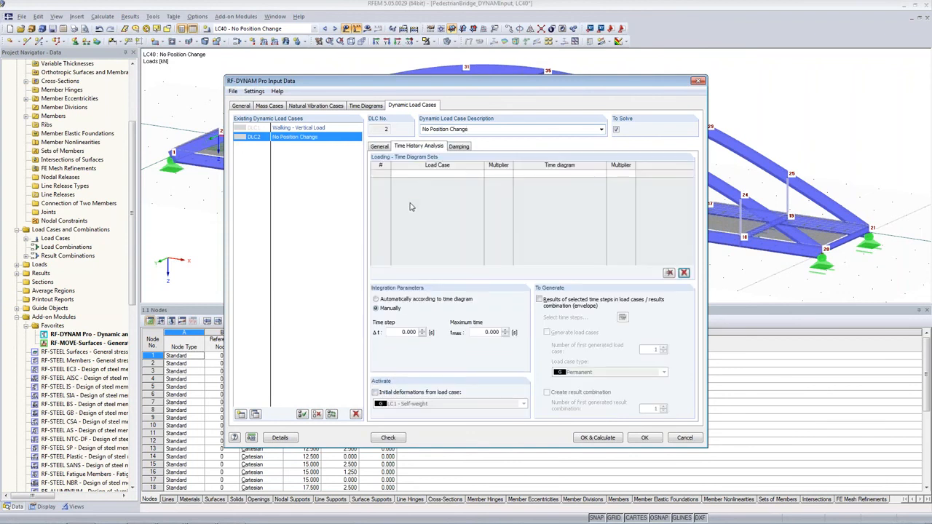
left_click(480, 172)
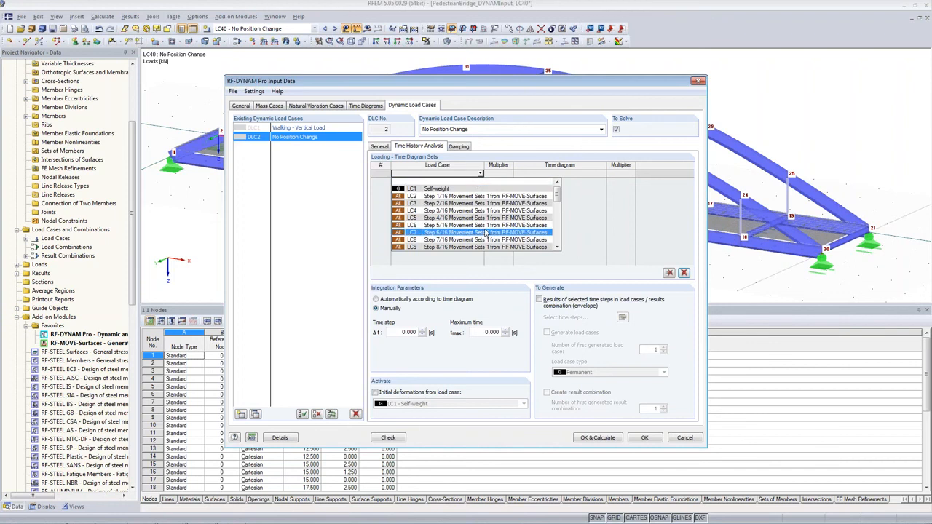
left_click_drag(557, 199, 557, 251)
left_click(467, 247)
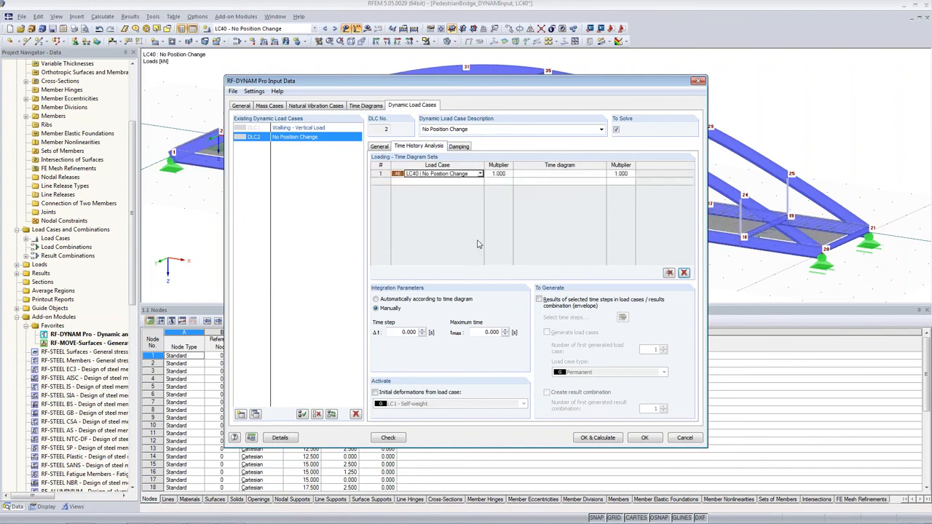
left_click(593, 175)
left_click(602, 175)
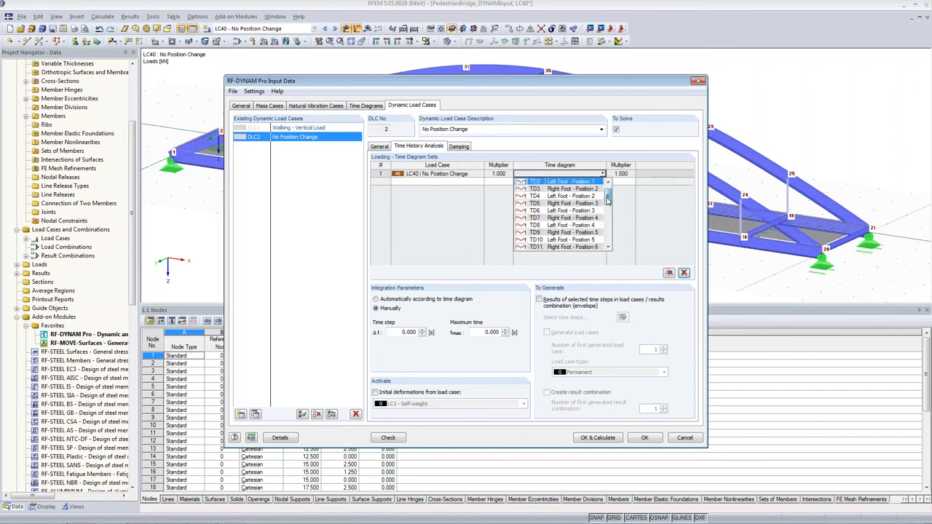
left_click_drag(607, 195, 608, 253)
left_click(590, 250)
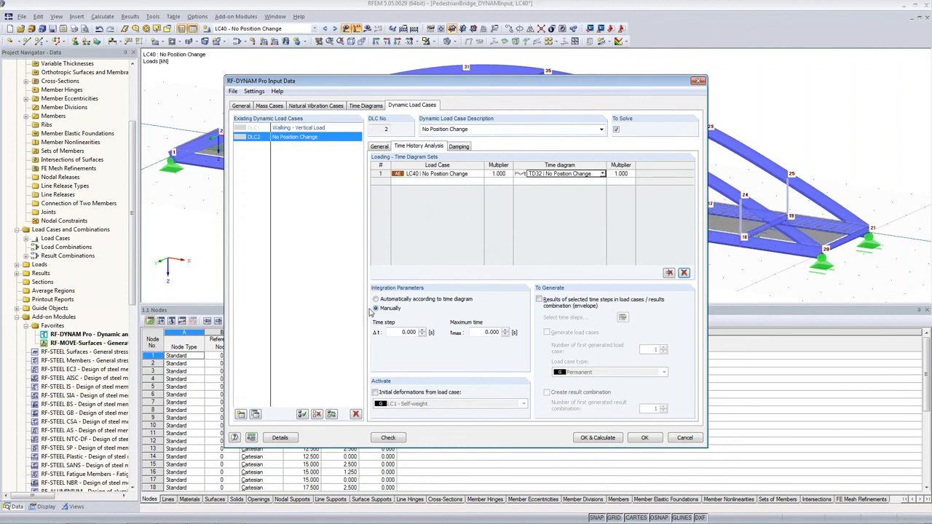
Set the integration time step to 0.01 s and max time to 5 s, and generate envelope results and a result combination.
double_click(409, 332)
type("0.01")
key("Tab")
type("5")
key("Tab")
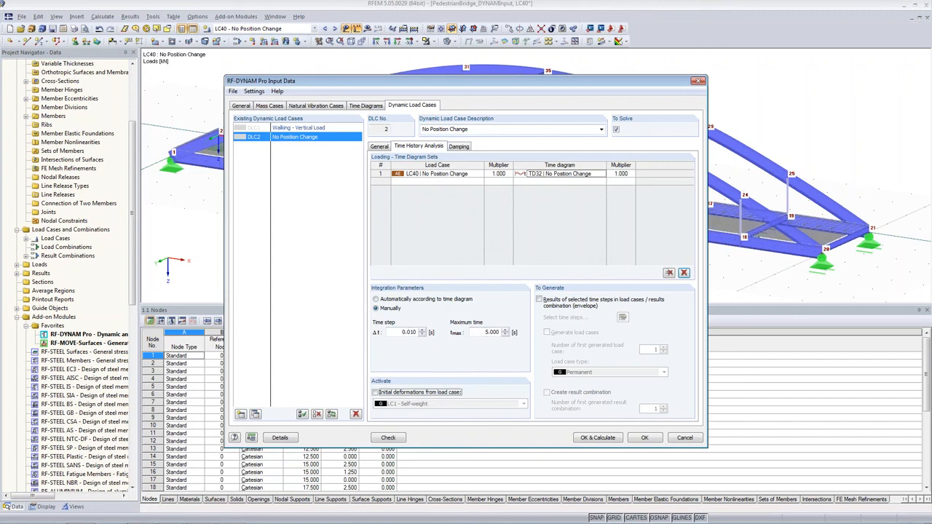
left_click(539, 300)
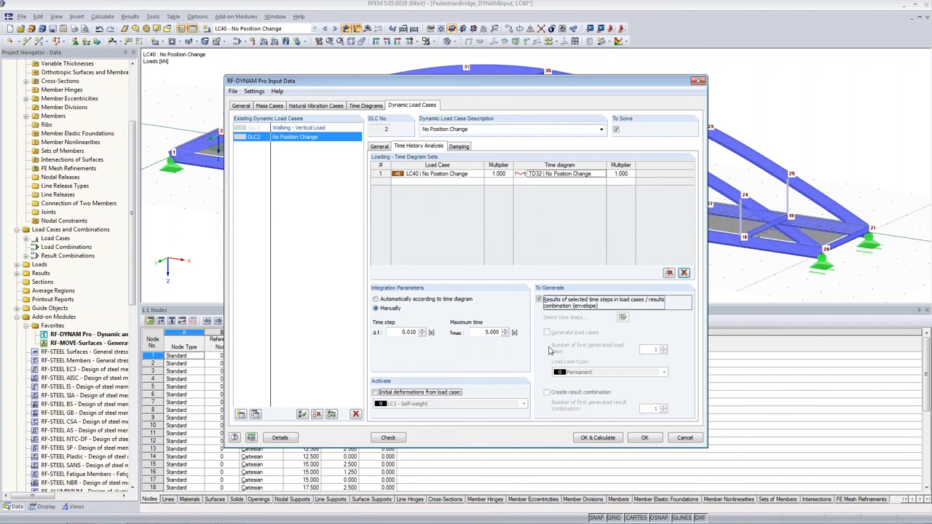
left_click(548, 393)
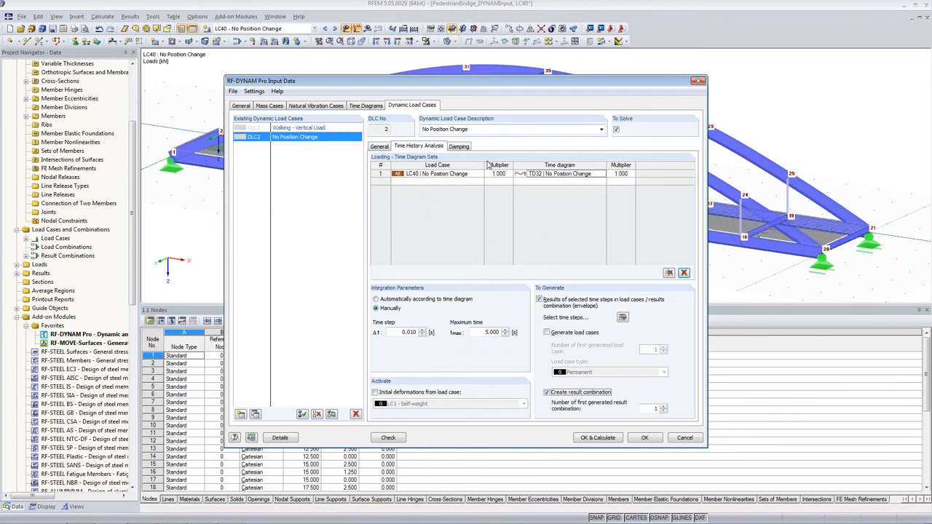
Set DLC2's damping value to 0.02 and run the calculation.
left_click(466, 146)
left_click(393, 211)
double_click(413, 221)
type("0.02")
key("Tab")
left_click(605, 437)
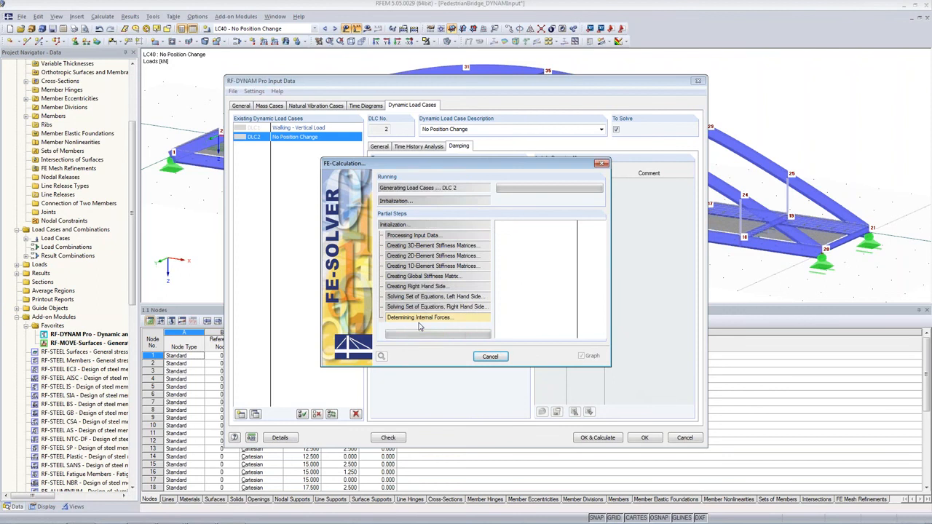
Show the DLC2 No Position Change results and view the displacement time course at node 6.
left_click(321, 321)
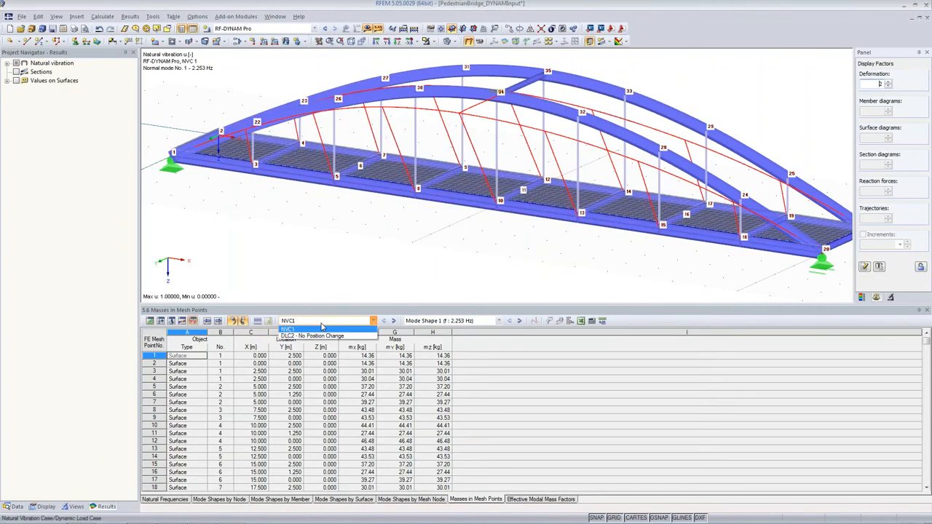
left_click(320, 334)
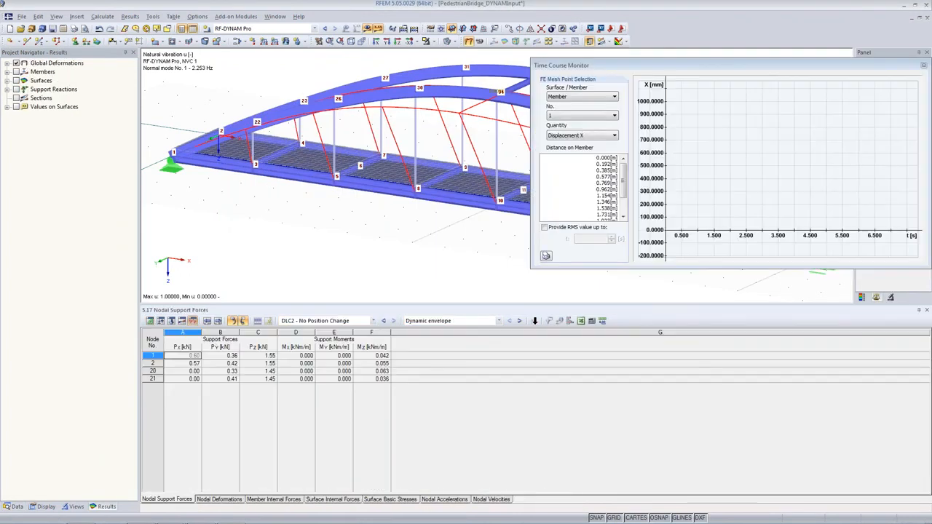
left_click(359, 169)
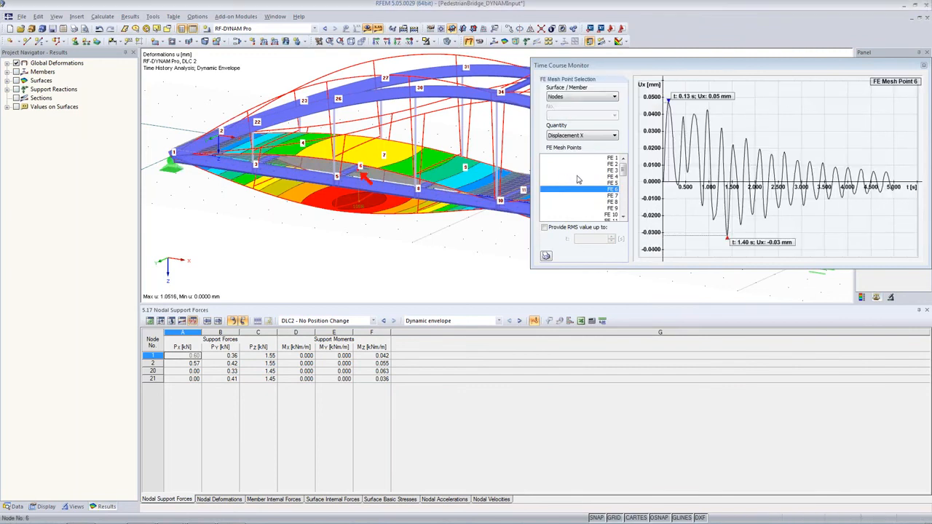
Display the vertical displacement time course at node 6 in the Time Course Monitor.
left_click(582, 136)
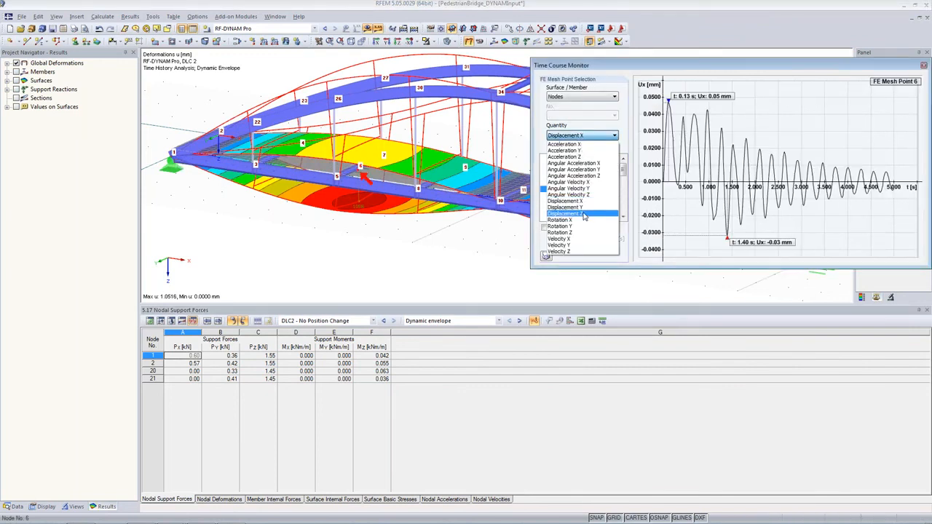
left_click(586, 213)
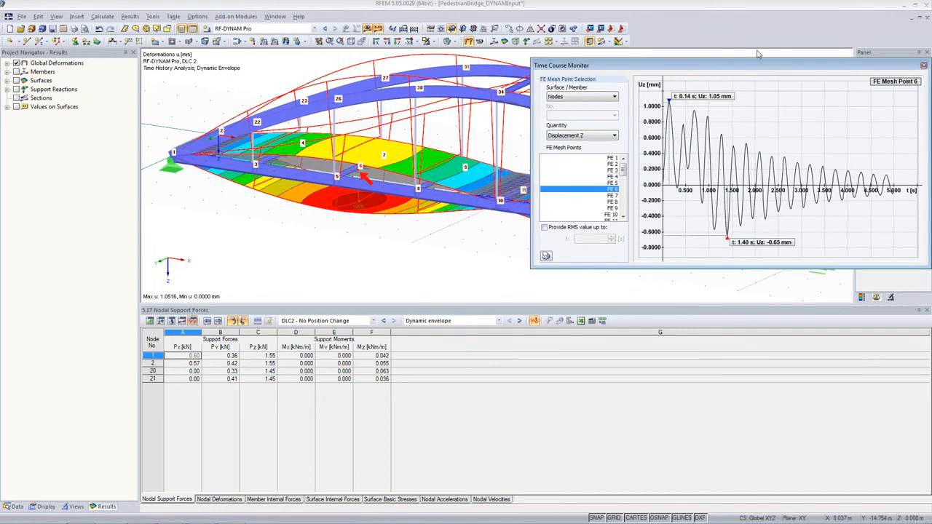
left_click_drag(763, 70, 752, 278)
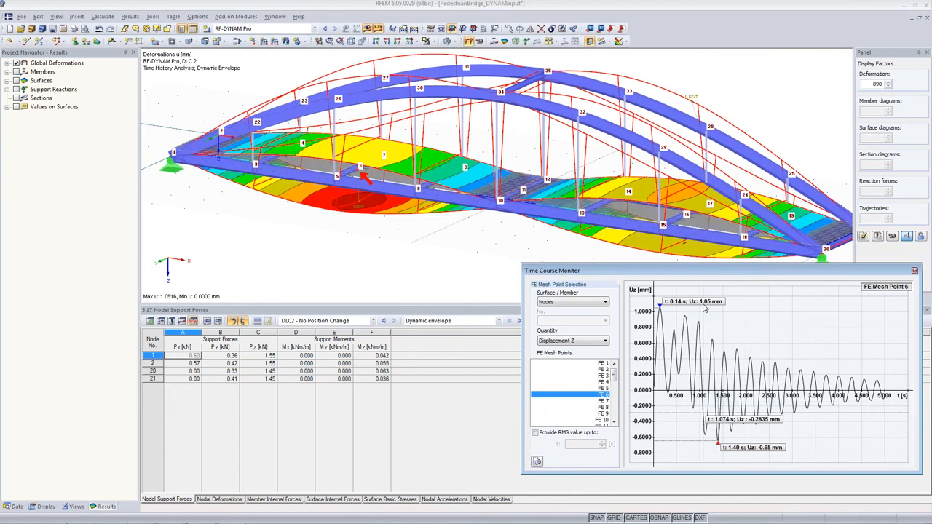
Show node 6's vertical acceleration time course and provide its RMS value up to 1 s.
left_click(593, 344)
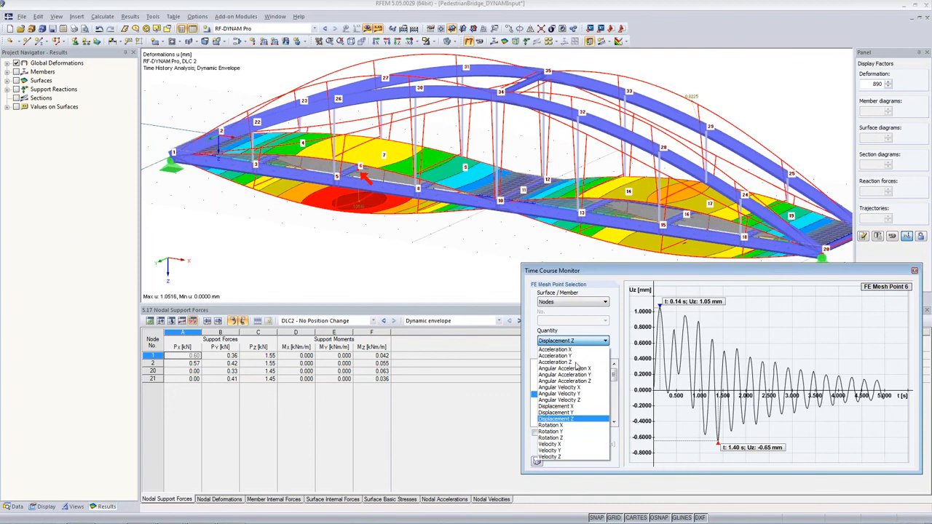
left_click(575, 363)
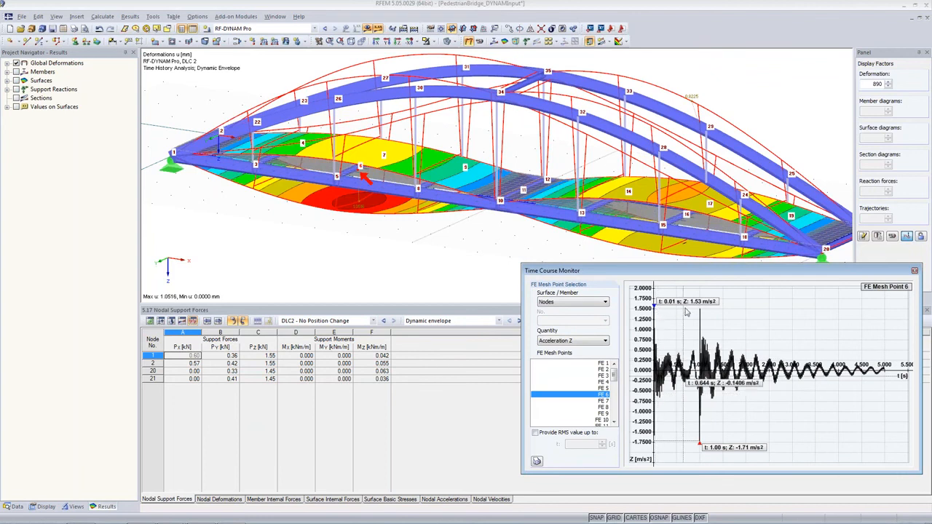
left_click(535, 432)
type("1")
key("Return")
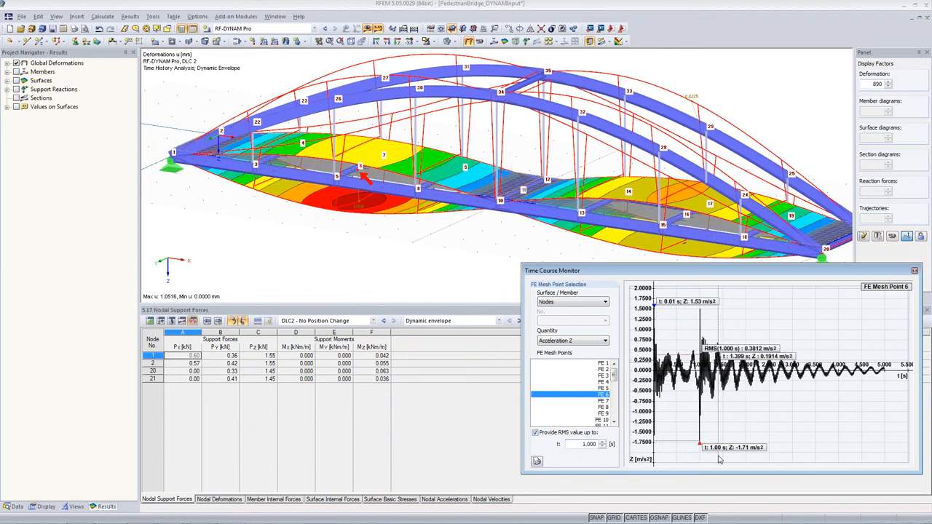
double_click(589, 444)
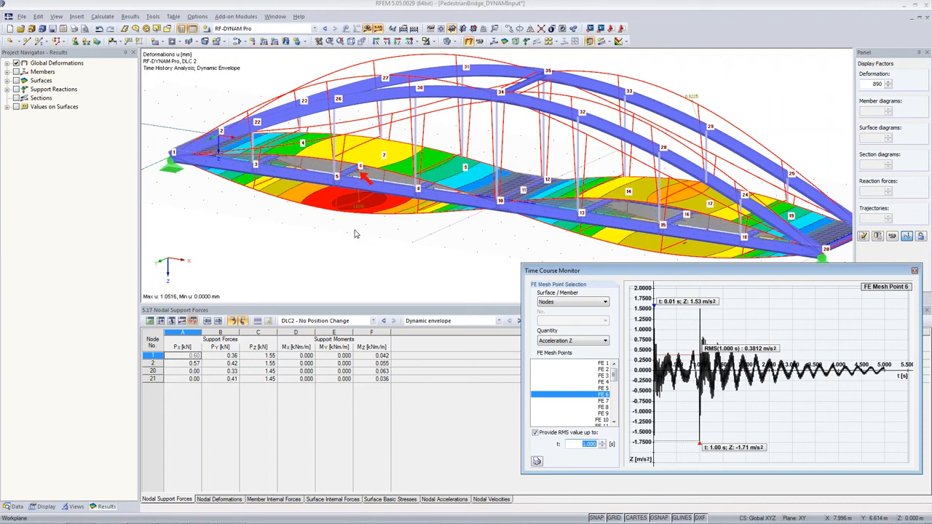
mouse_move(178, 519)
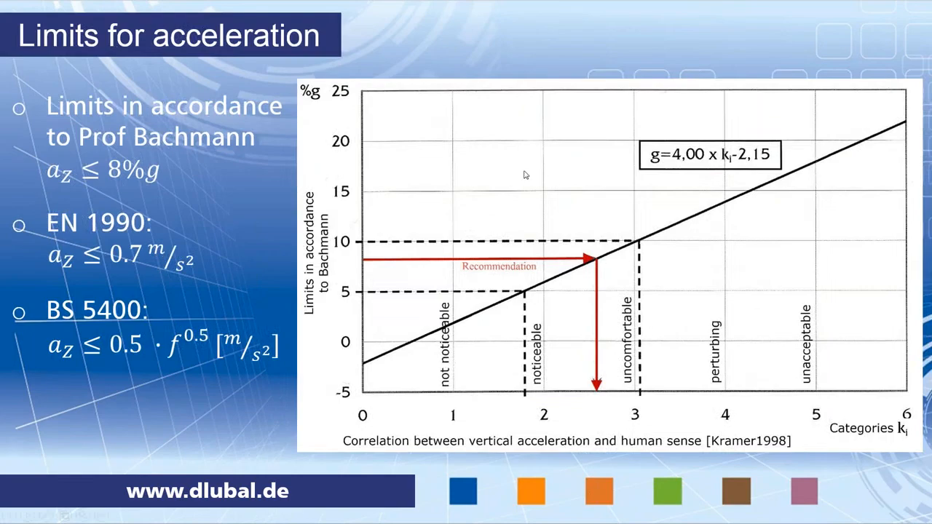
left_click(399, 233)
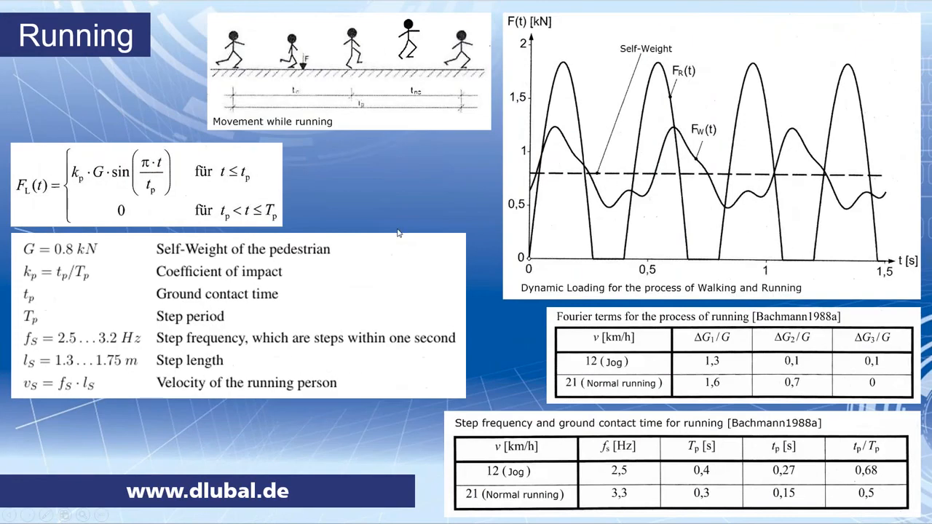